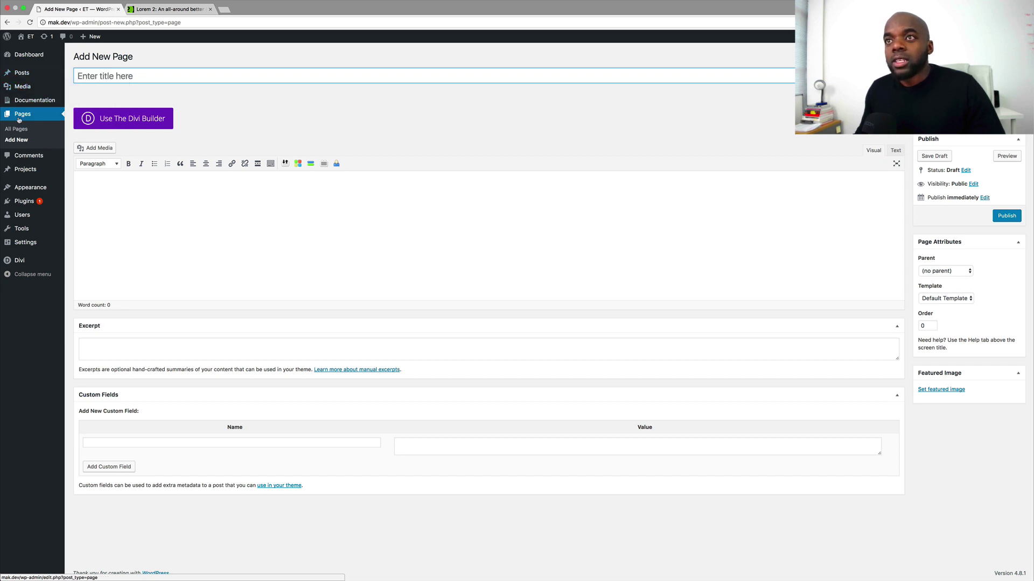
# Title the new page "curry house"
pyautogui.click(123, 77)
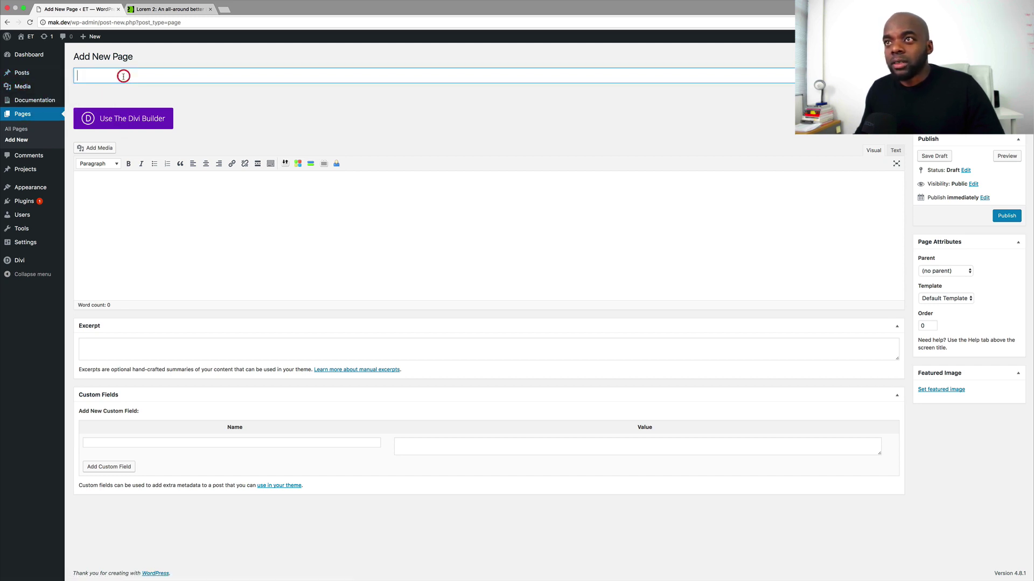
pyautogui.write('cu')
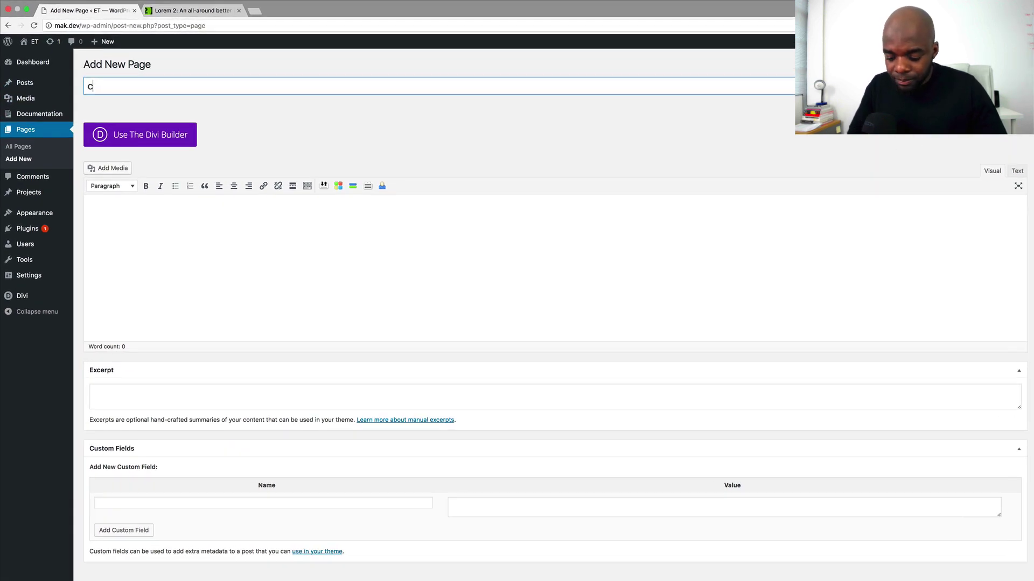
pyautogui.write('rry')
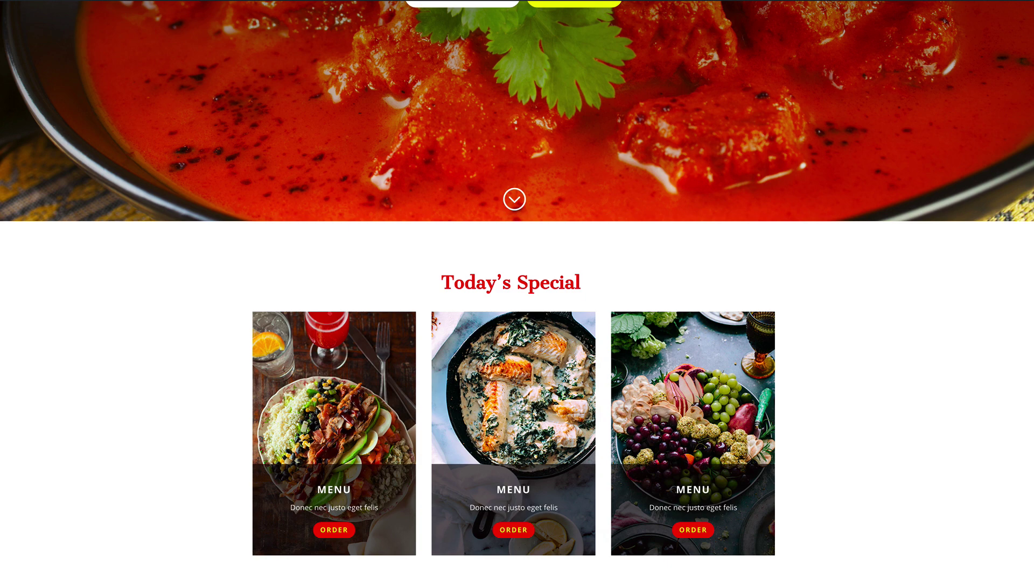
# Examine the finished Curry house example page, from the hero header with its scroll-down icon to the contact form section
pyautogui.scroll(-4, 517, 290)
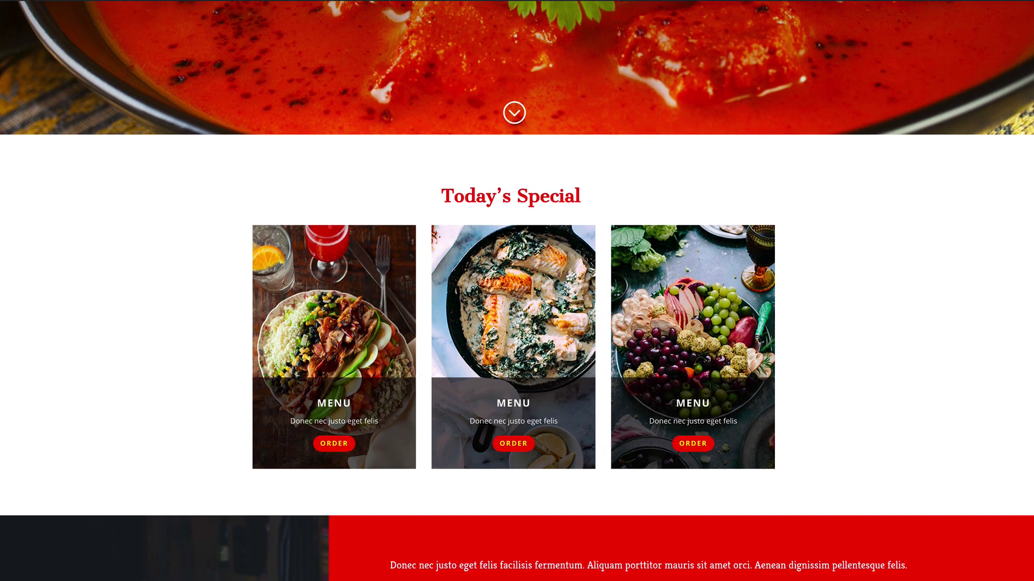
pyautogui.scroll(-4, 517, 291)
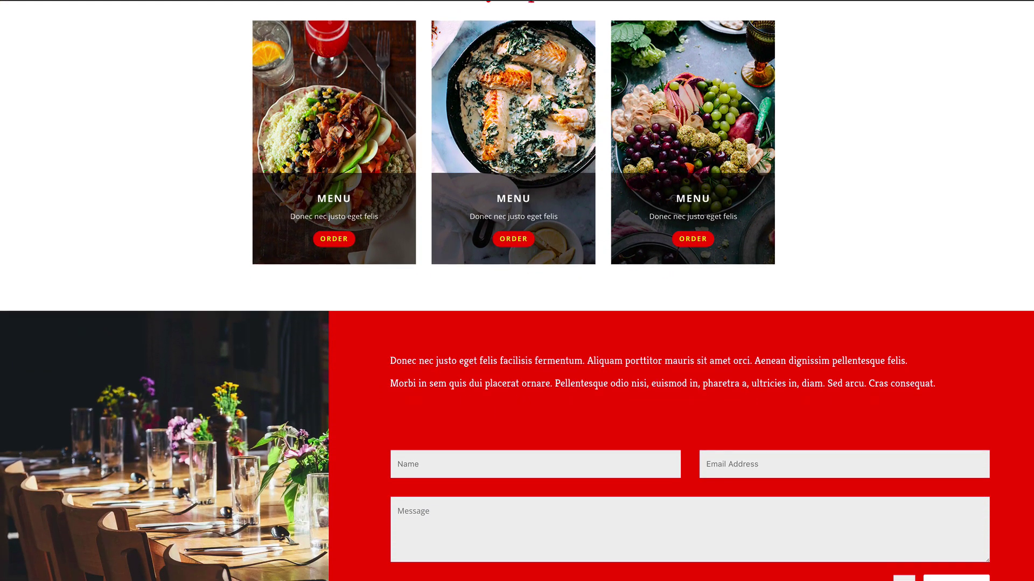
pyautogui.scroll(-3, 517, 291)
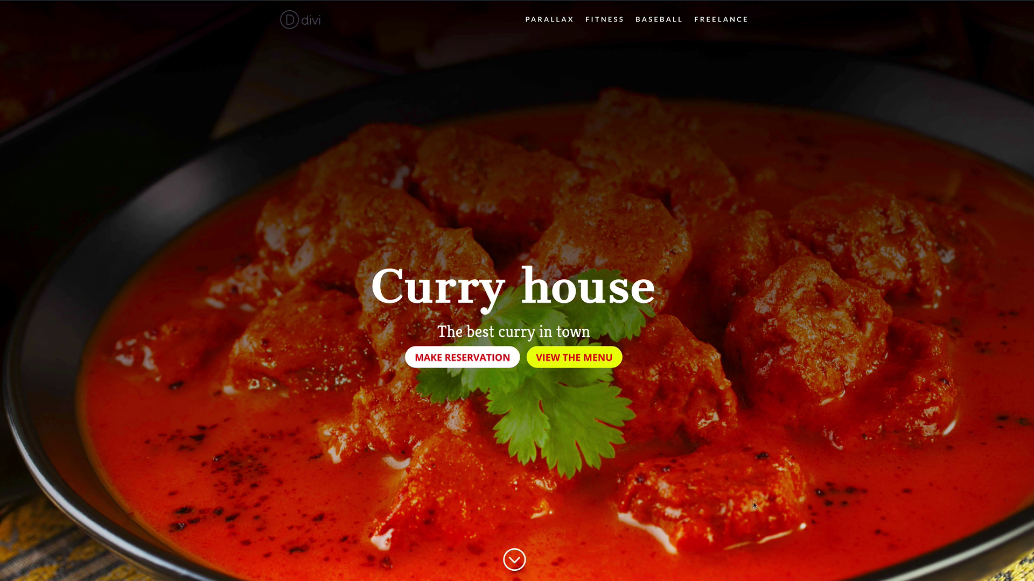
pyautogui.click(513, 560)
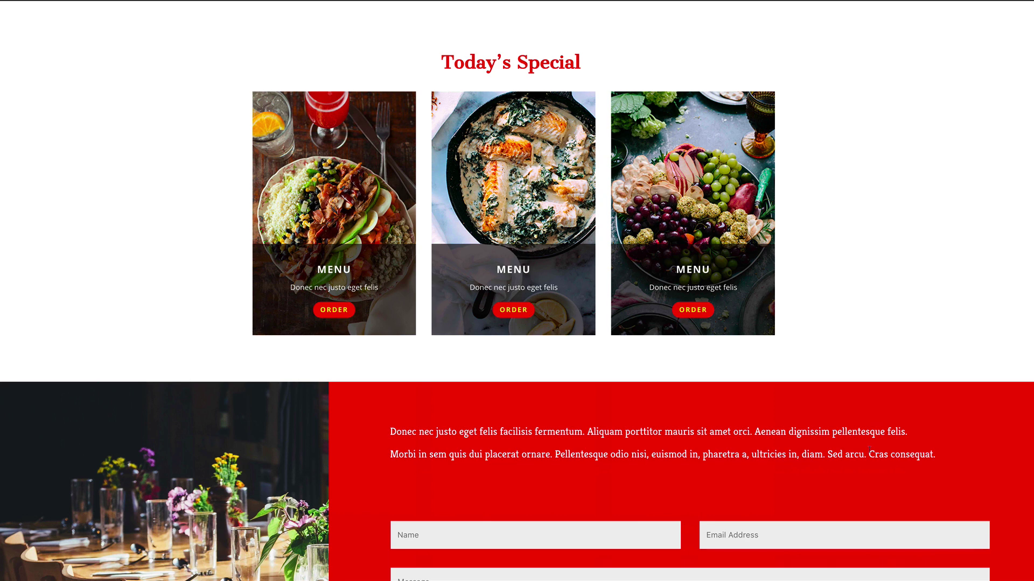
pyautogui.scroll(10, 869, 450)
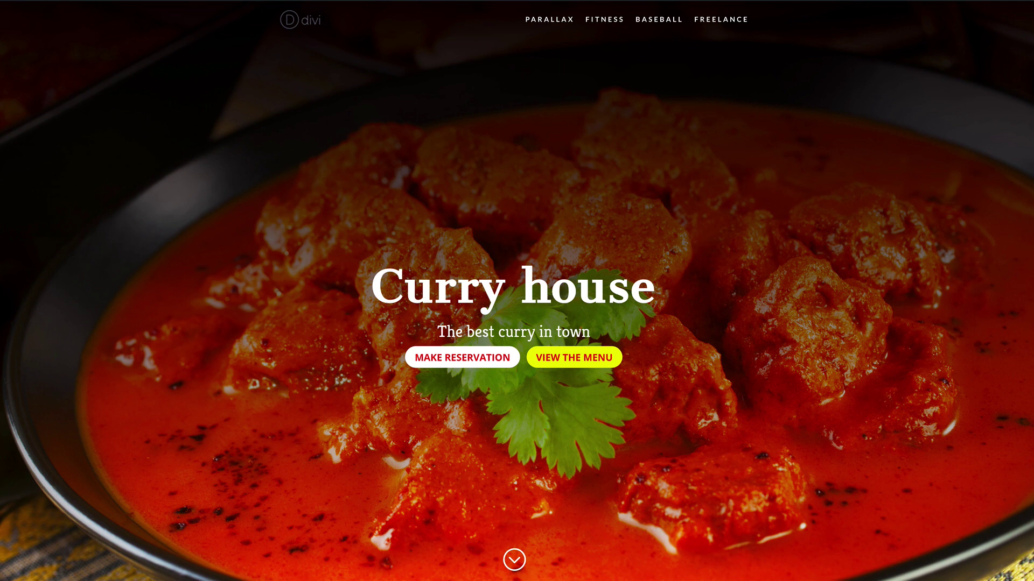
pyautogui.click(822, 1)
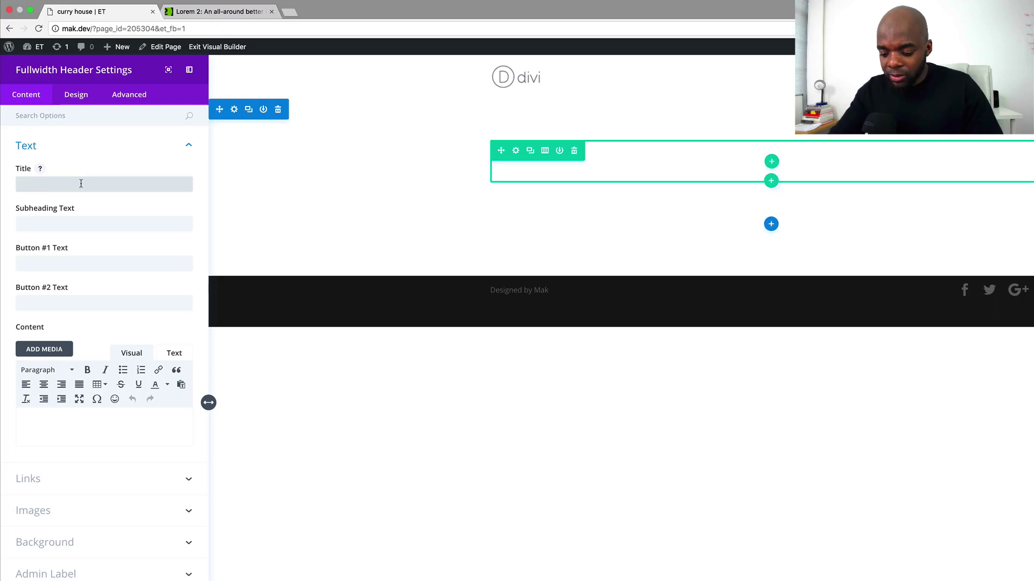
# Set the fullwidth header's title to "Curry house" and its subheading to "The best curry in town"
pyautogui.write('cu')
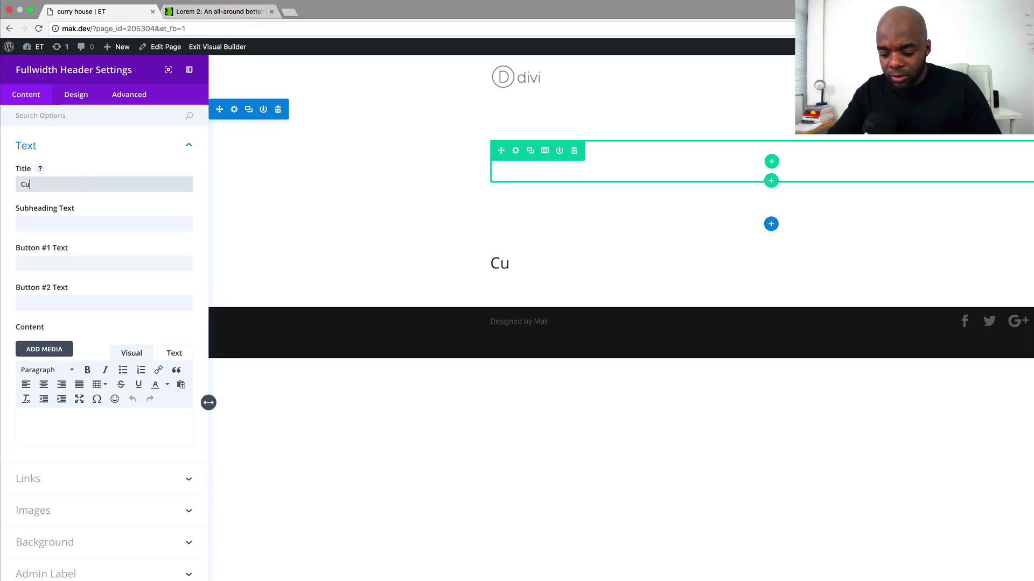
pyautogui.write('rry house')
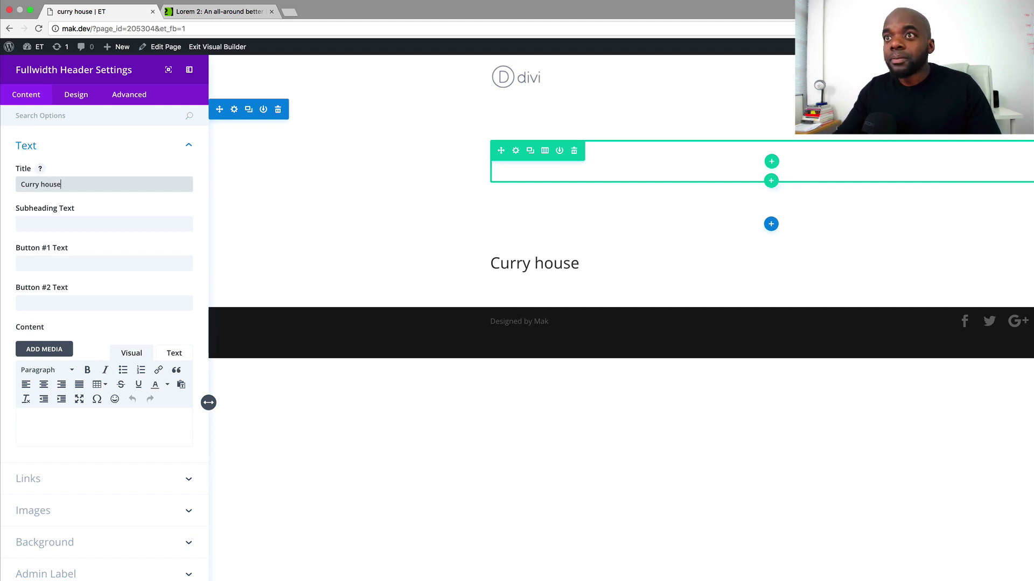
pyautogui.click(75, 226)
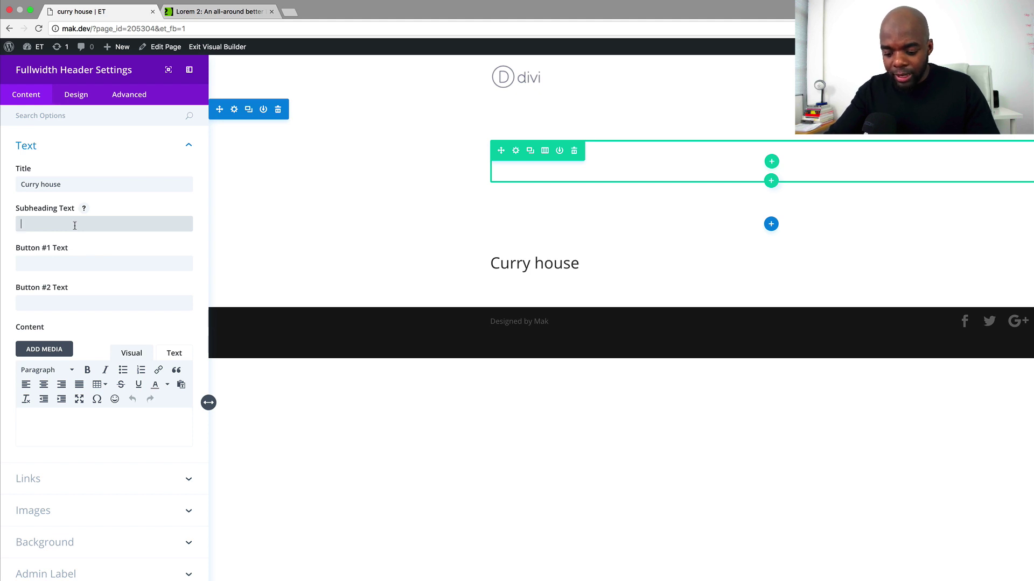
pyautogui.write('The best ')
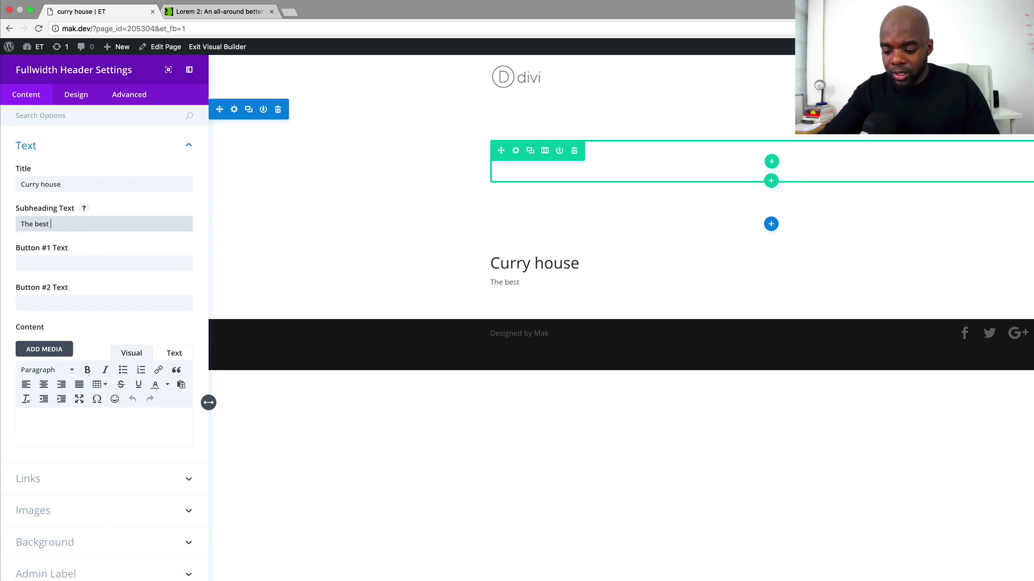
pyautogui.write('curry')
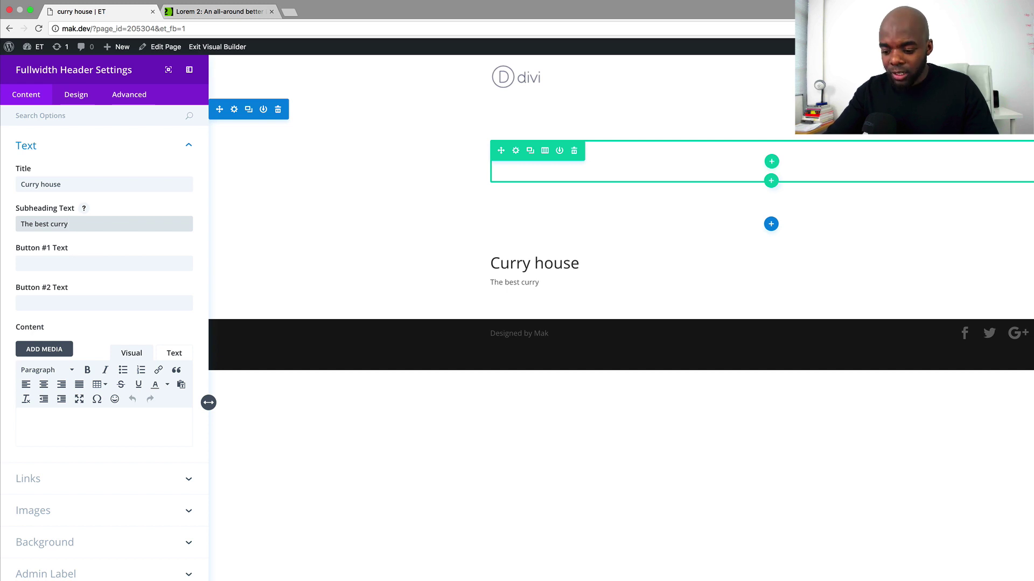
pyautogui.write(' in town')
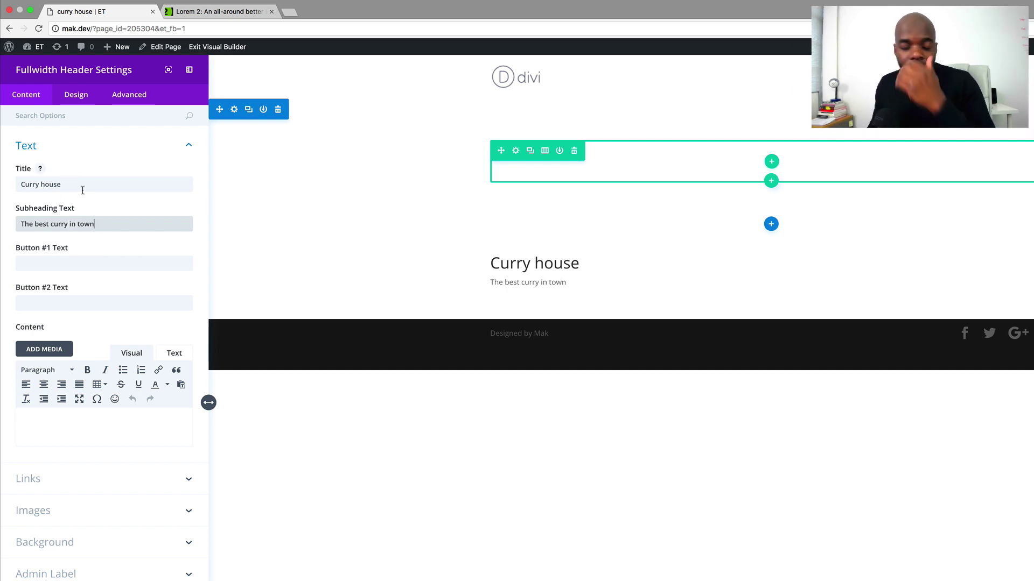
# Set the header's first button text to "make reservation" and the second to "view menu", and save the module settings
pyautogui.click(81, 263)
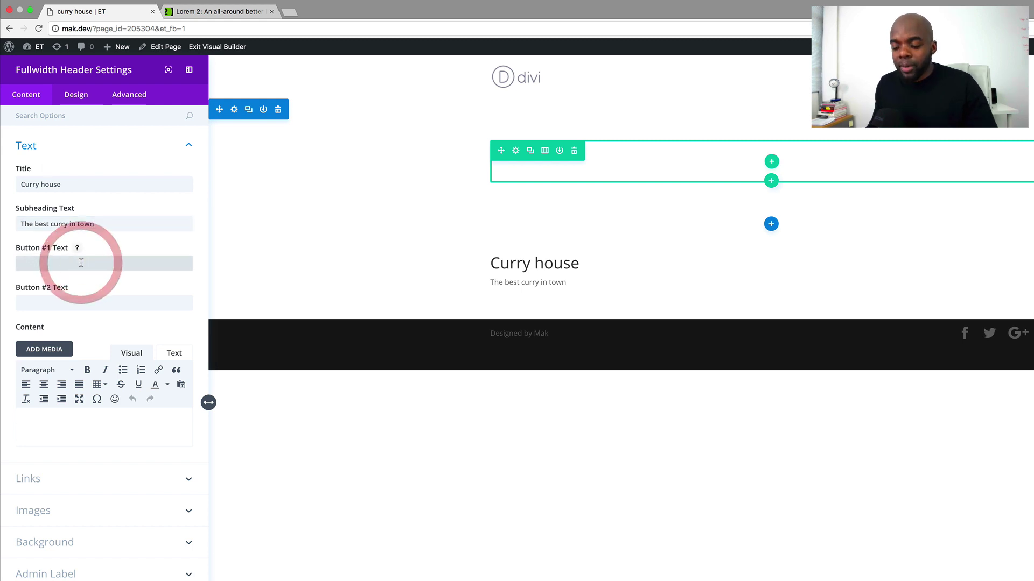
pyautogui.write('mak')
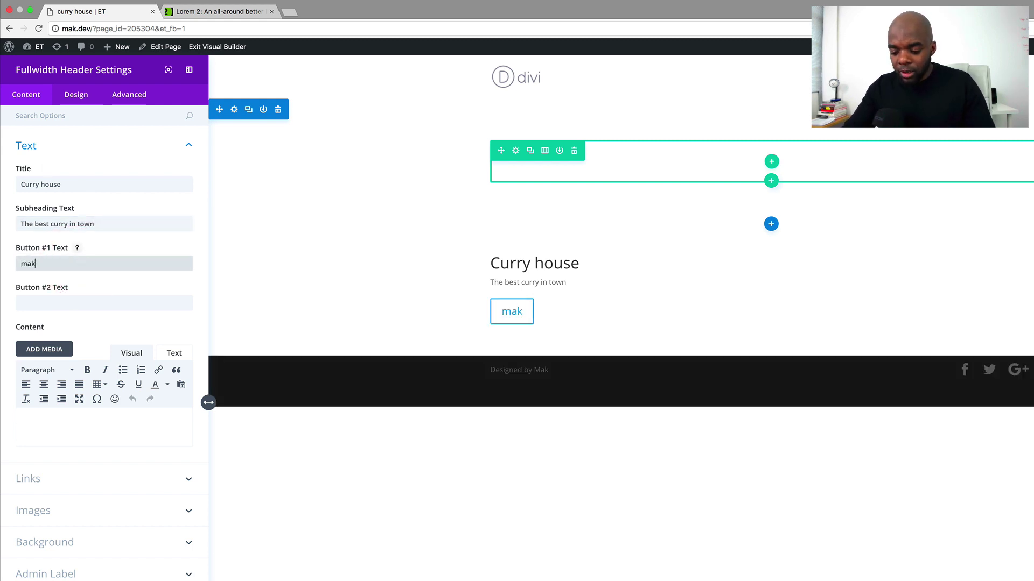
pyautogui.write('e rese')
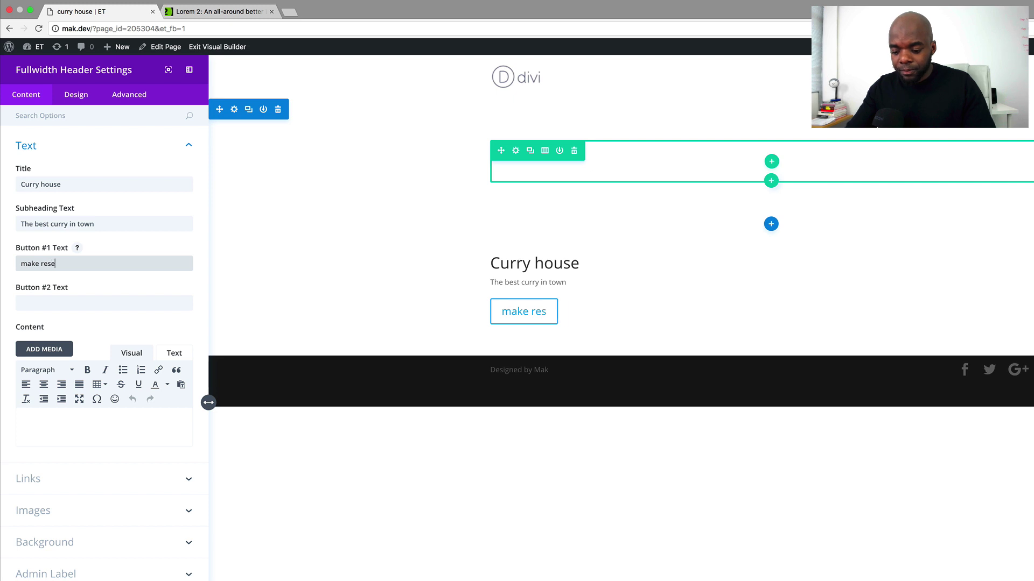
pyautogui.write('rvation')
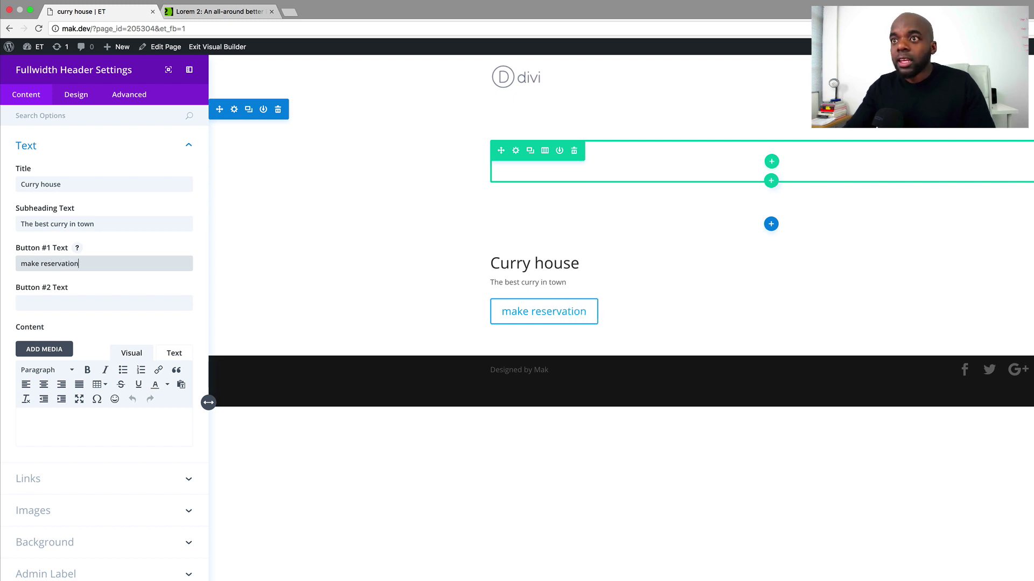
pyautogui.click(50, 304)
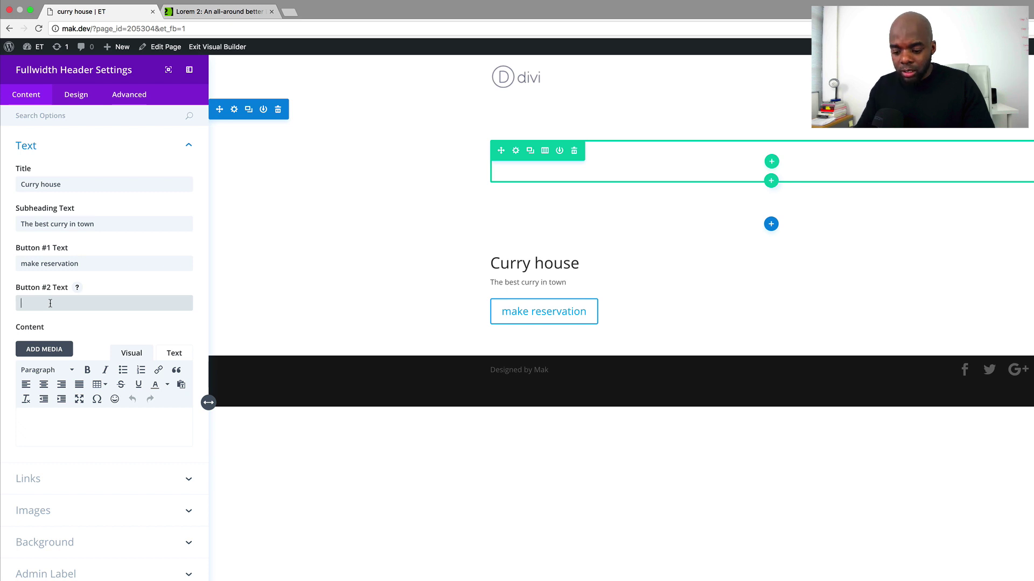
pyautogui.write('view men')
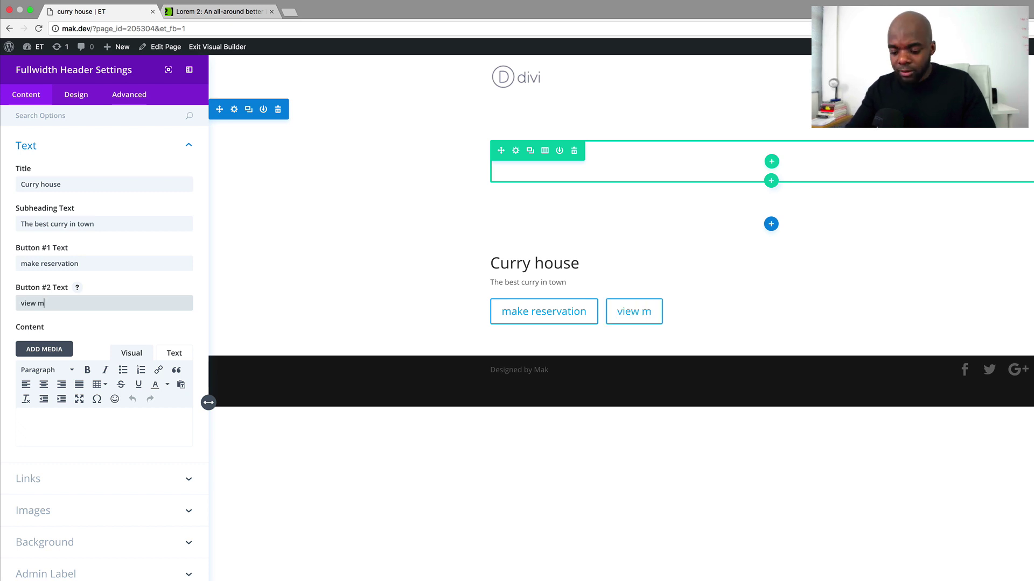
pyautogui.write('u')
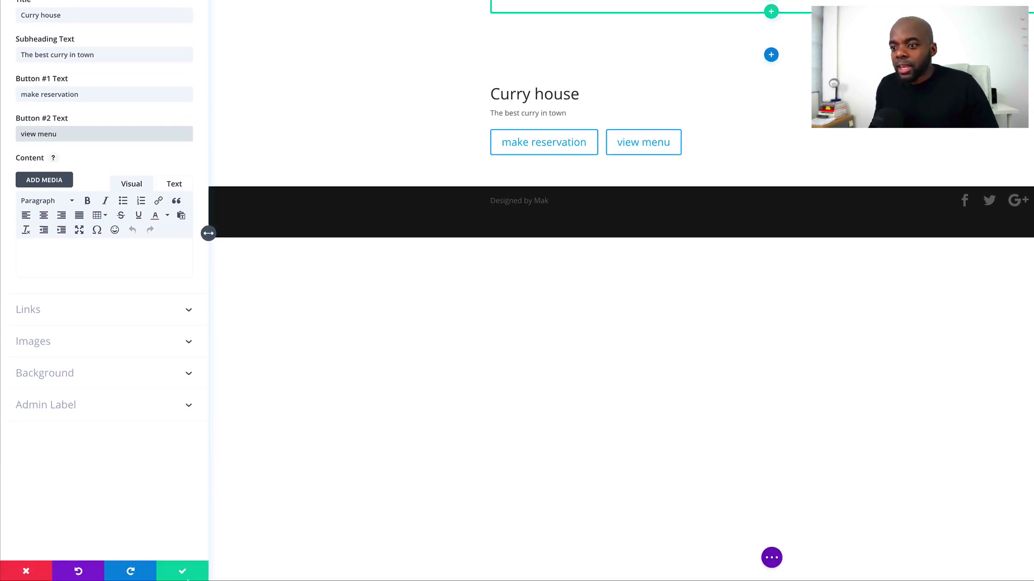
pyautogui.click(183, 572)
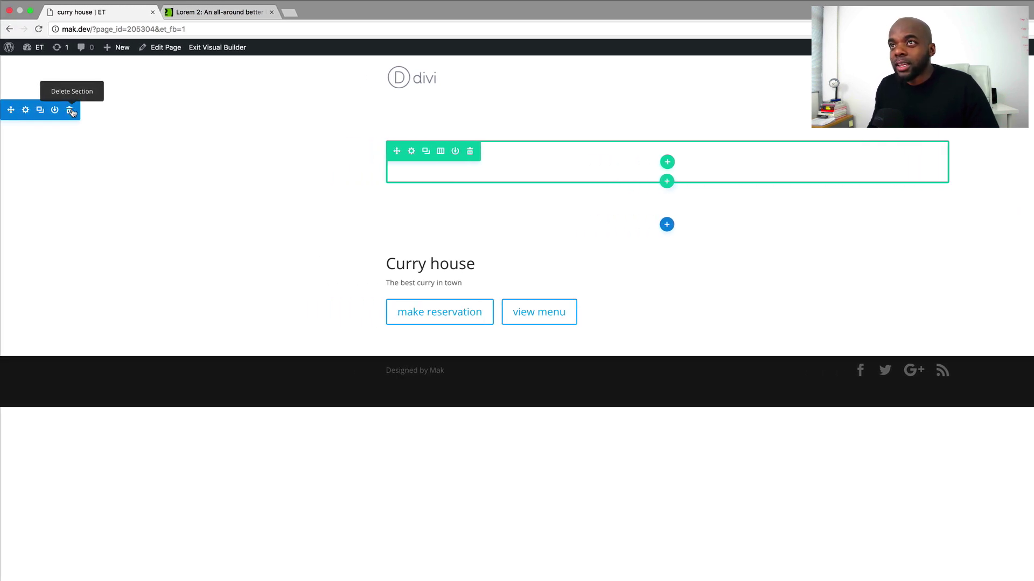
# Delete the empty section above the header and give the fullwidth section the red curry photo as background image, saving its settings
pyautogui.click(70, 110)
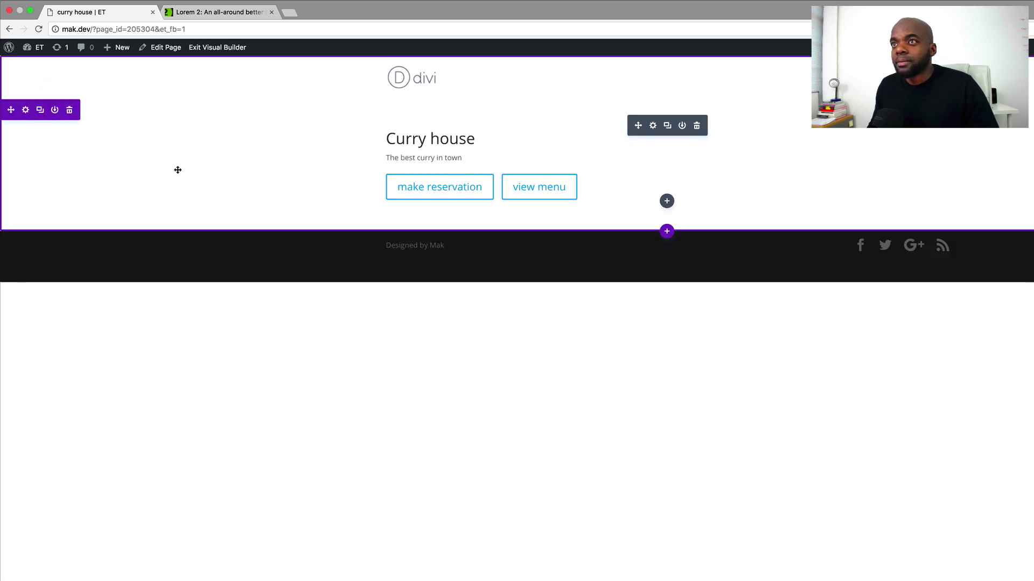
pyautogui.click(26, 110)
pyautogui.click(53, 146)
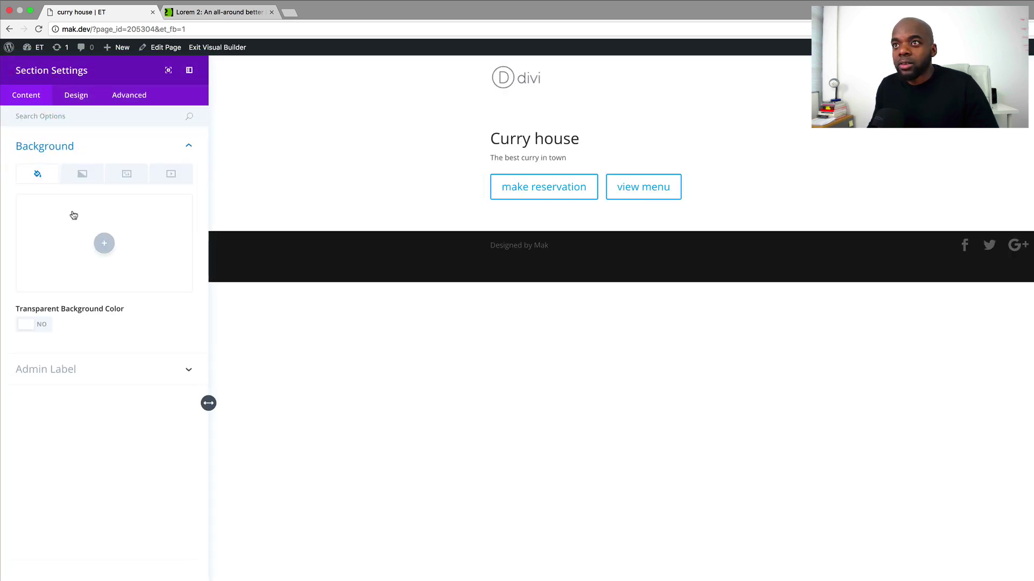
pyautogui.click(126, 175)
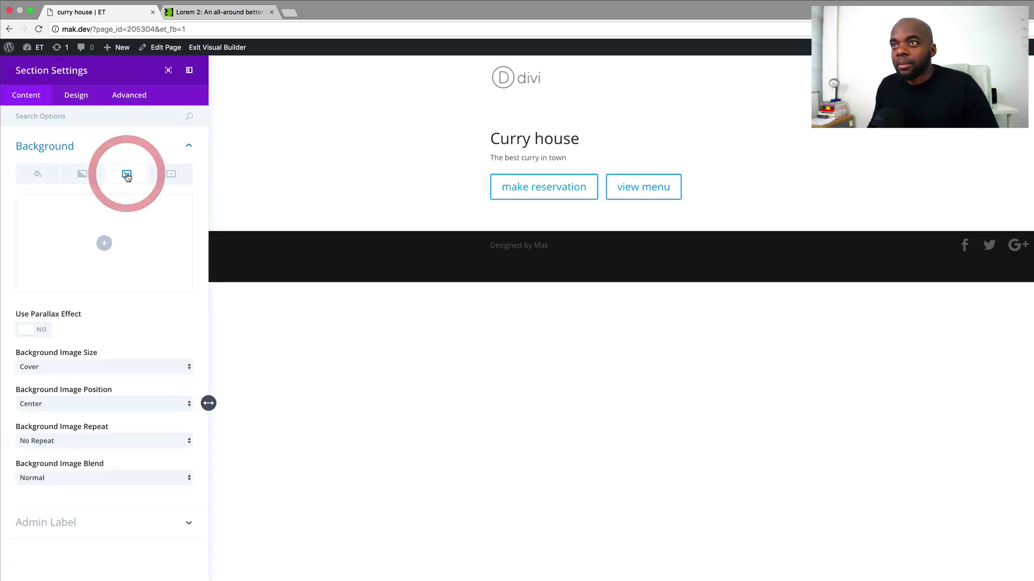
pyautogui.click(105, 245)
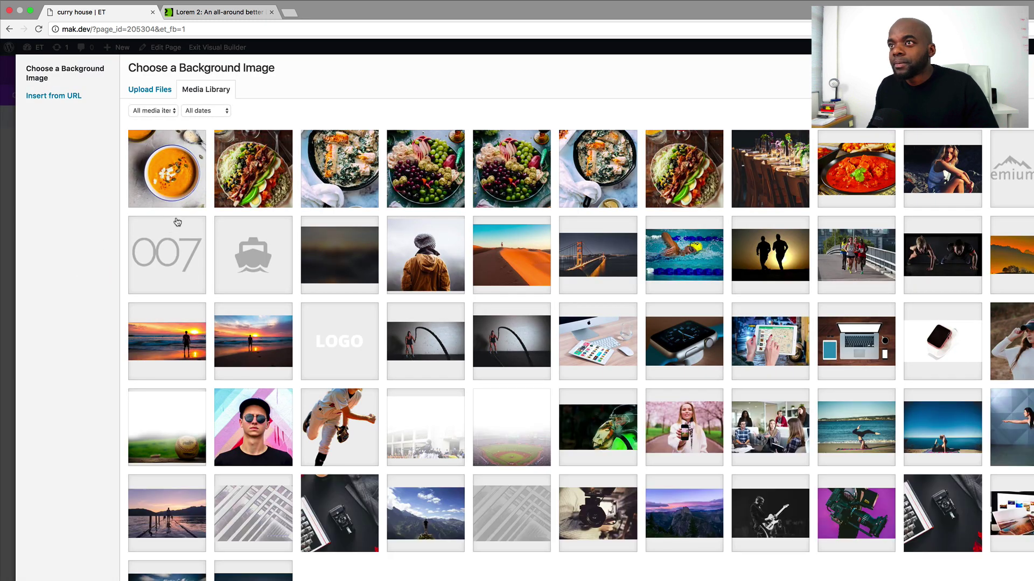
pyautogui.click(855, 161)
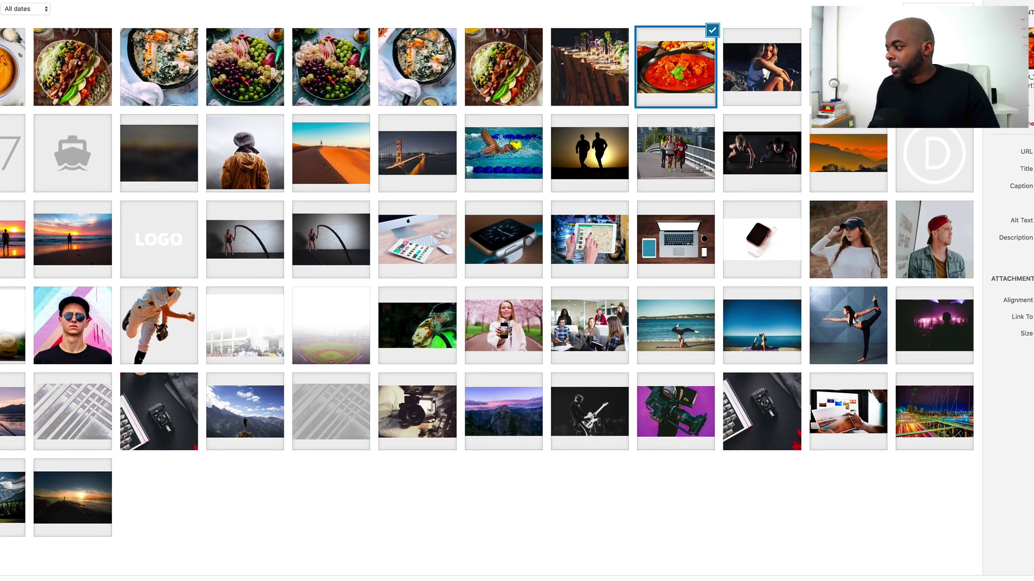
pyautogui.click(980, 525)
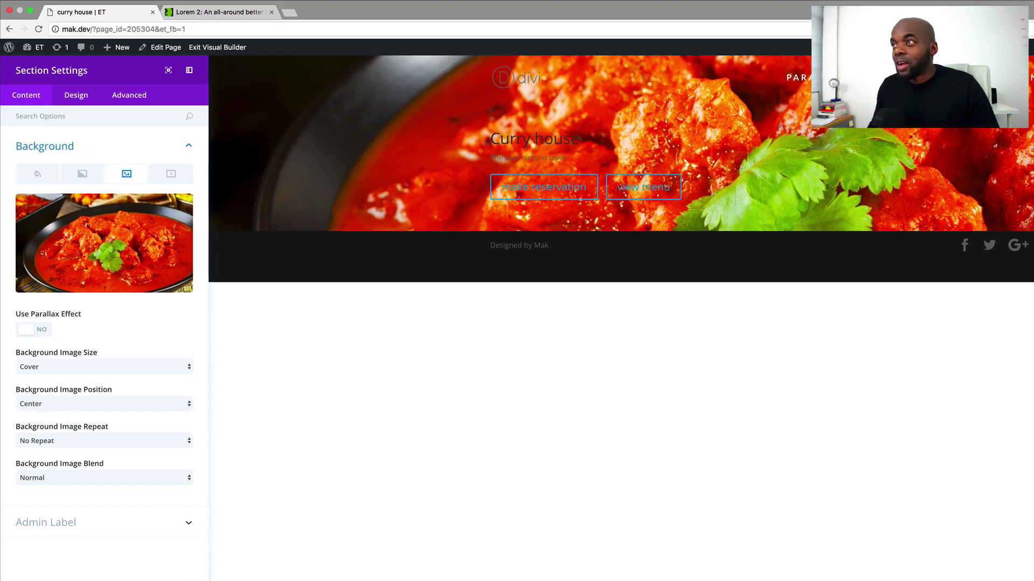
pyautogui.click(188, 146)
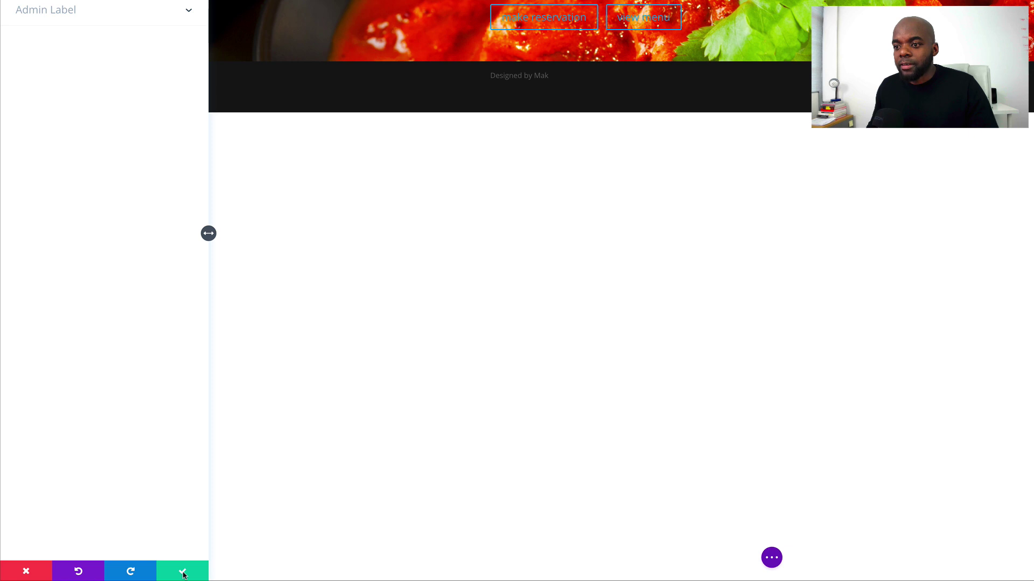
pyautogui.click(182, 569)
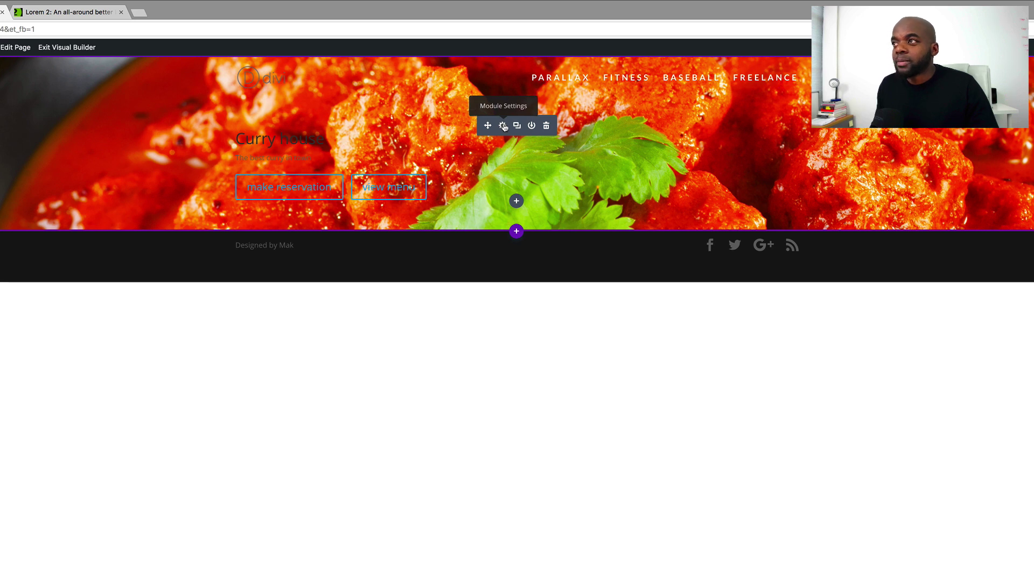
# Set the fullwidth header's text and logo orientation to Center and make the header fullscreen
pyautogui.click(503, 127)
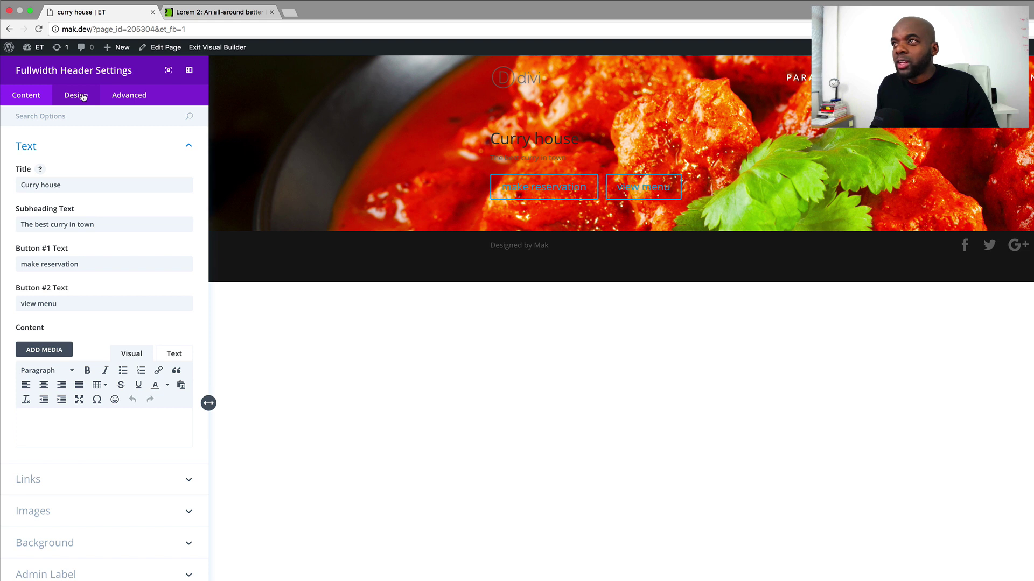
pyautogui.click(76, 95)
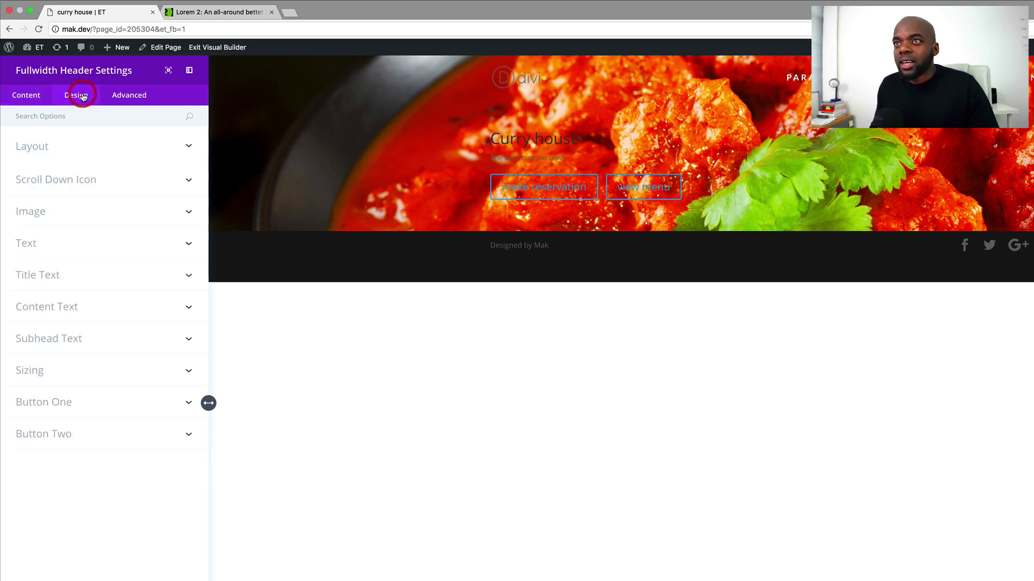
pyautogui.click(47, 150)
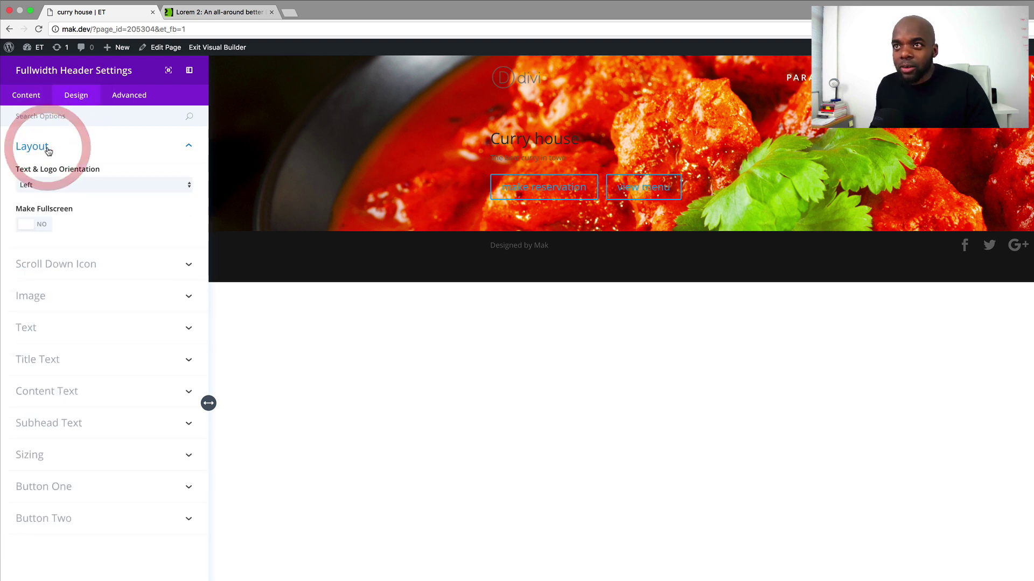
pyautogui.click(47, 186)
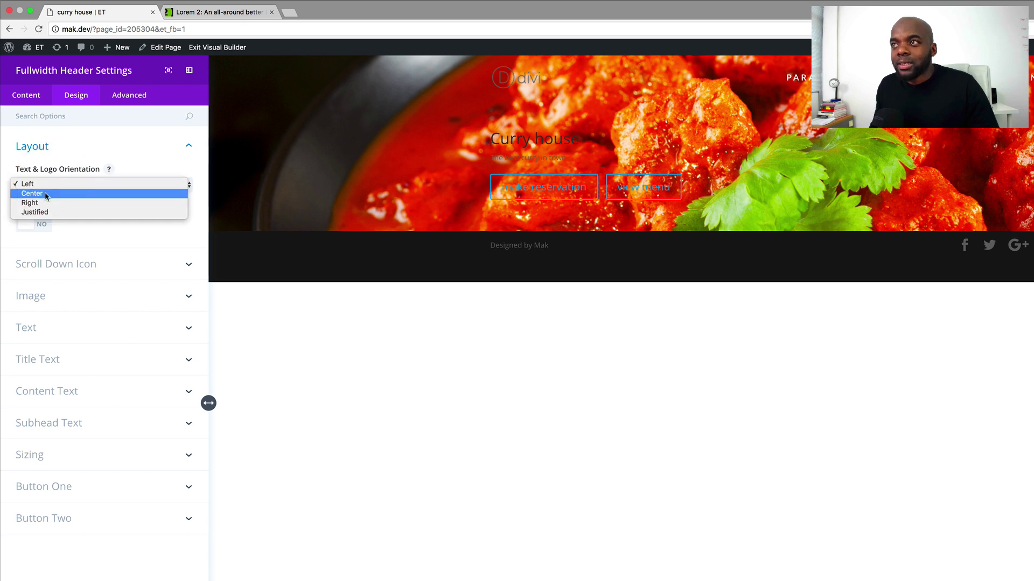
pyautogui.click(47, 194)
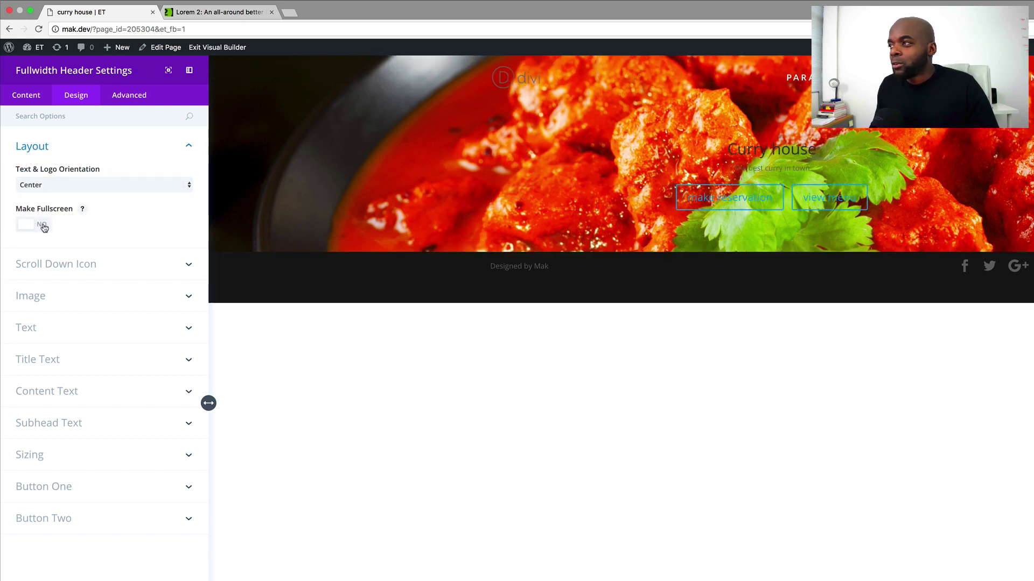
pyautogui.click(43, 226)
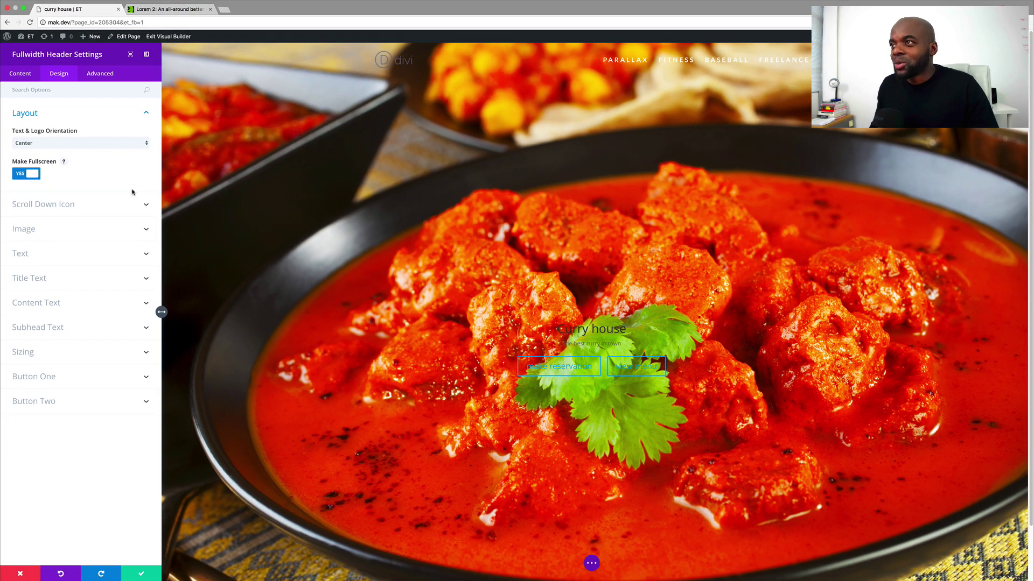
pyautogui.scroll(-2, 465, 246)
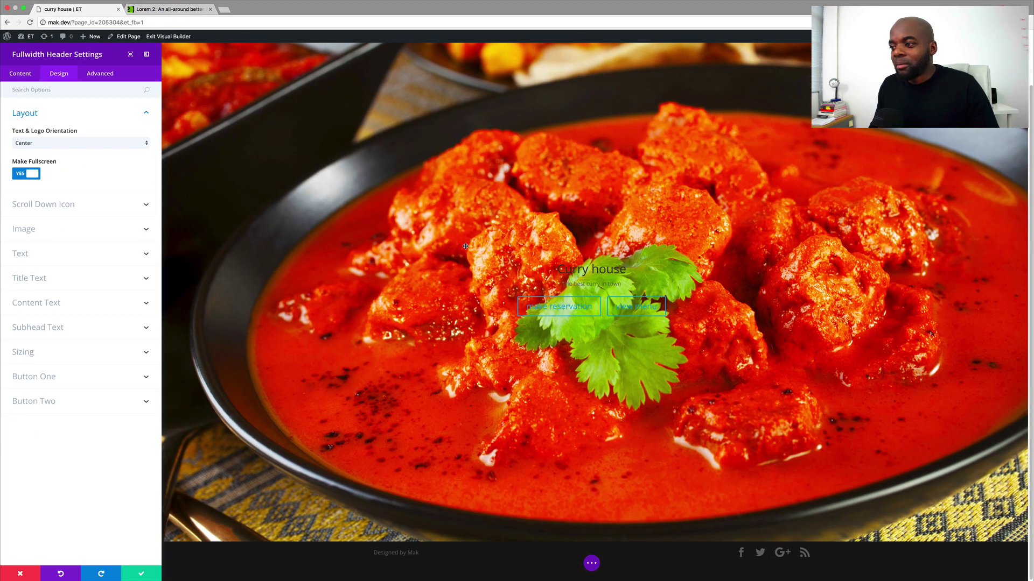
pyautogui.scroll(2, 465, 246)
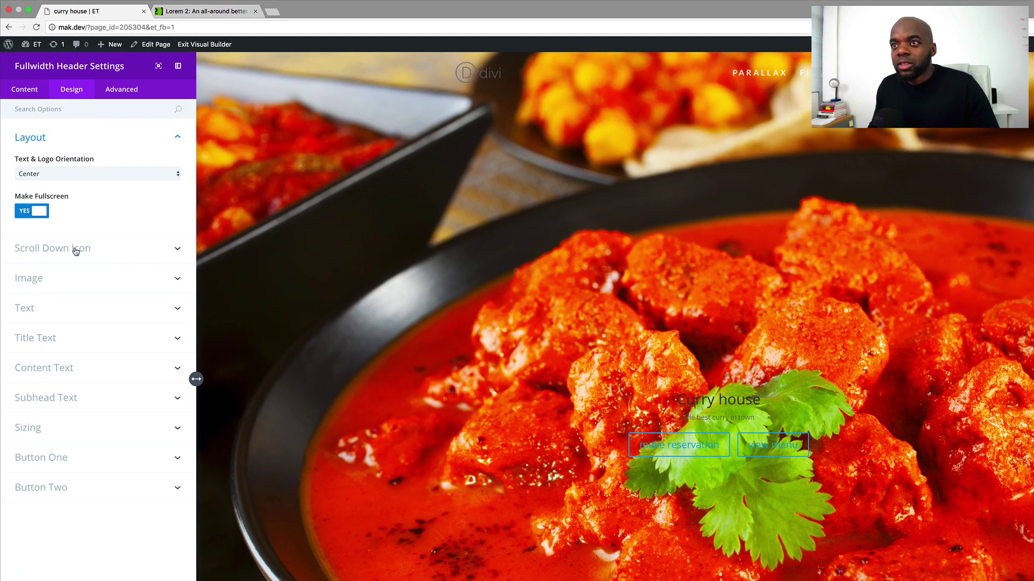
# Set the header's scroll-down icon color to white (#ffffff) and show the scroll-down button
pyautogui.click(78, 248)
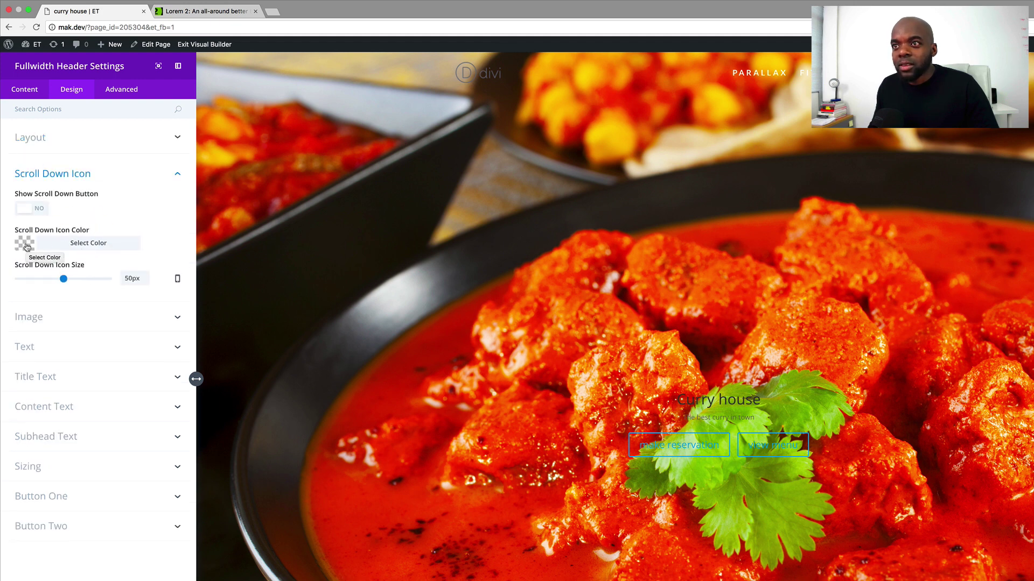
pyautogui.click(25, 244)
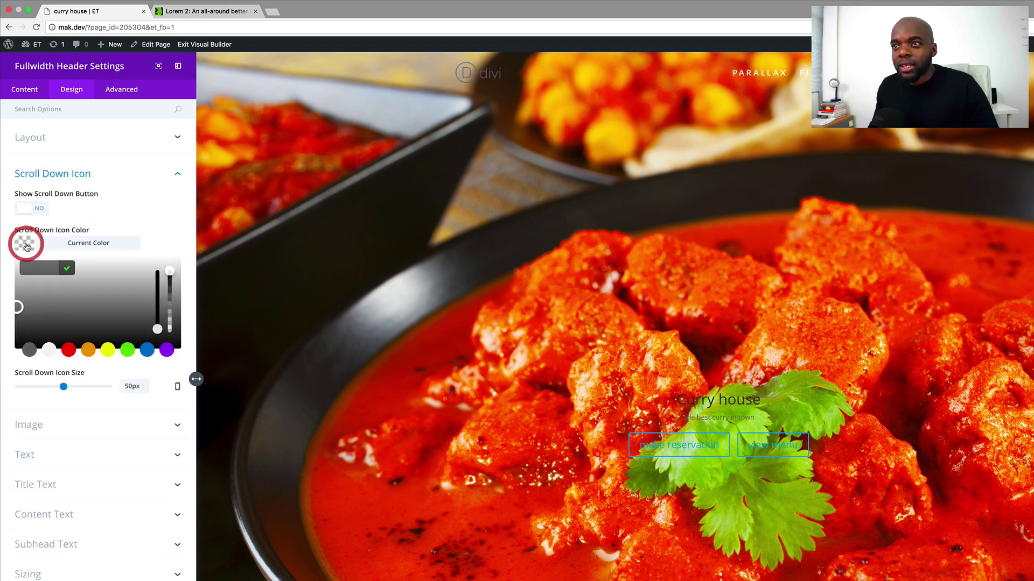
pyautogui.click(48, 351)
pyautogui.moveTo(16, 263); pyautogui.dragTo(6, 249)
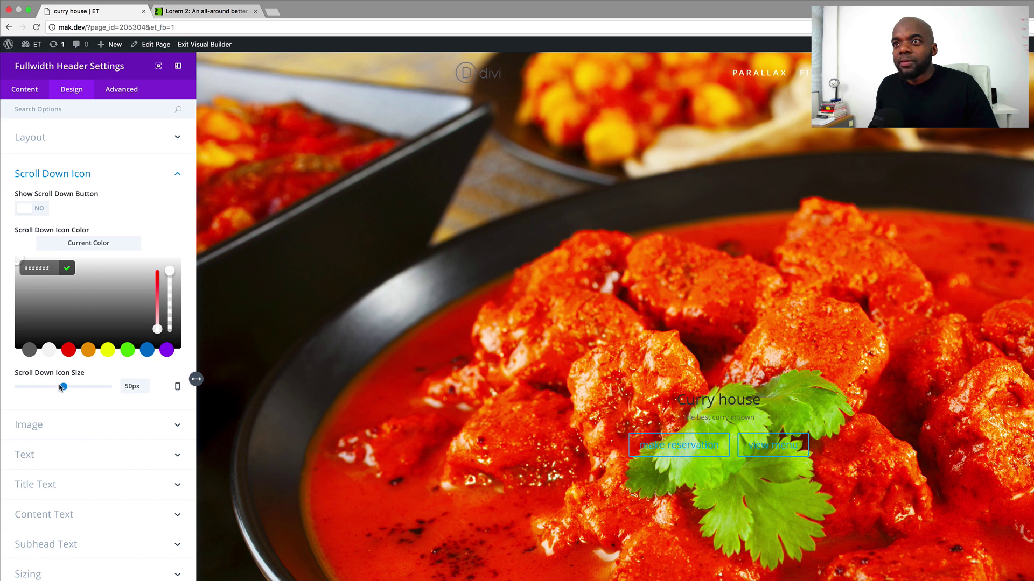
pyautogui.click(40, 210)
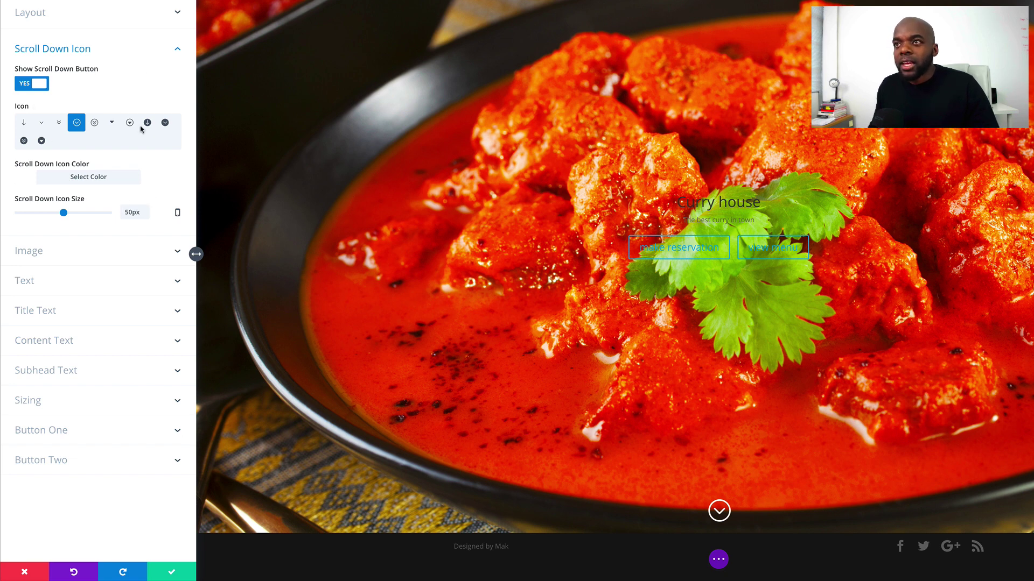
pyautogui.click(178, 49)
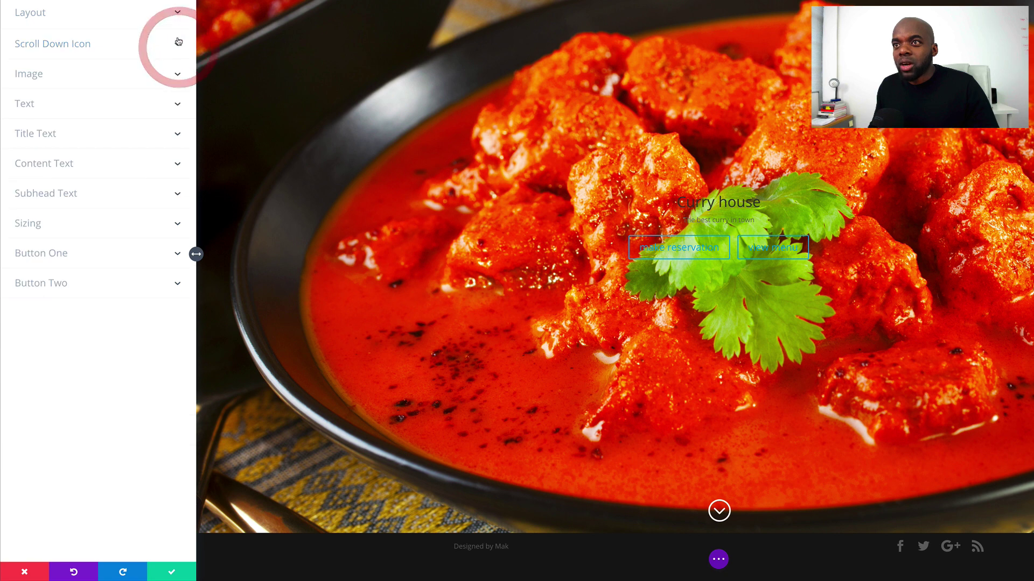
# Set the header's overall text color to Light, keeping the image and text vertical alignment as they are
pyautogui.click(32, 78)
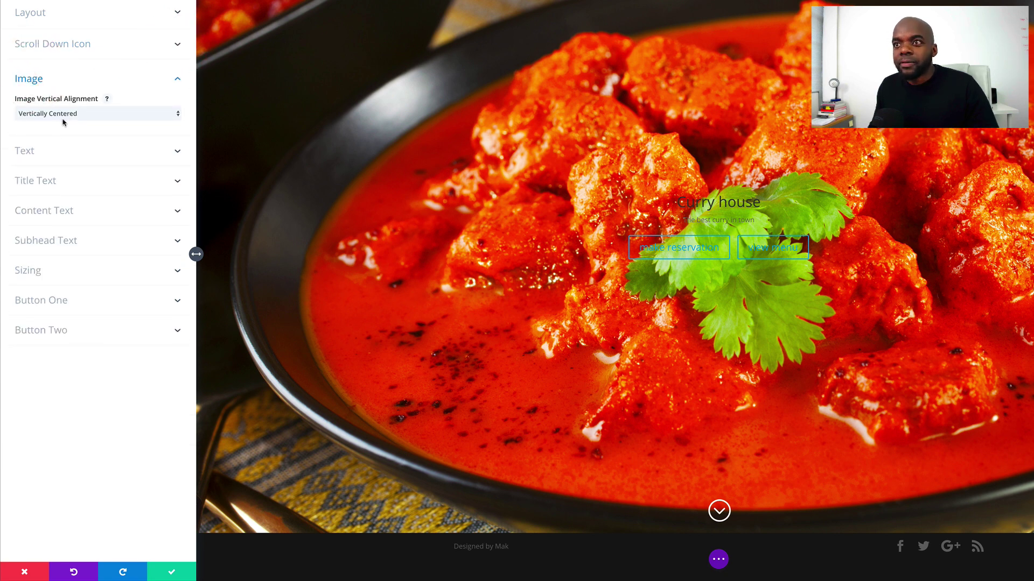
pyautogui.click(177, 80)
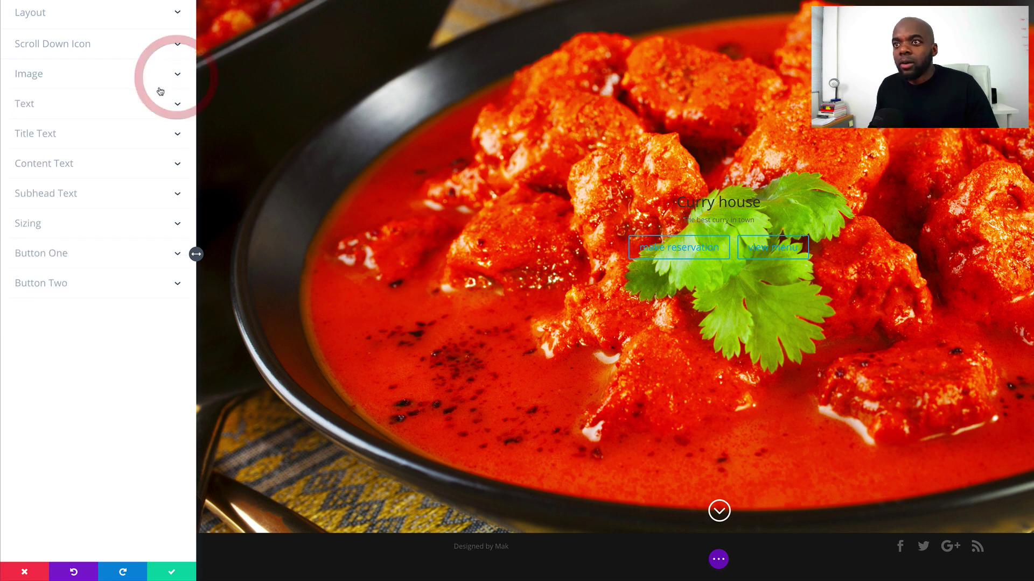
pyautogui.click(118, 106)
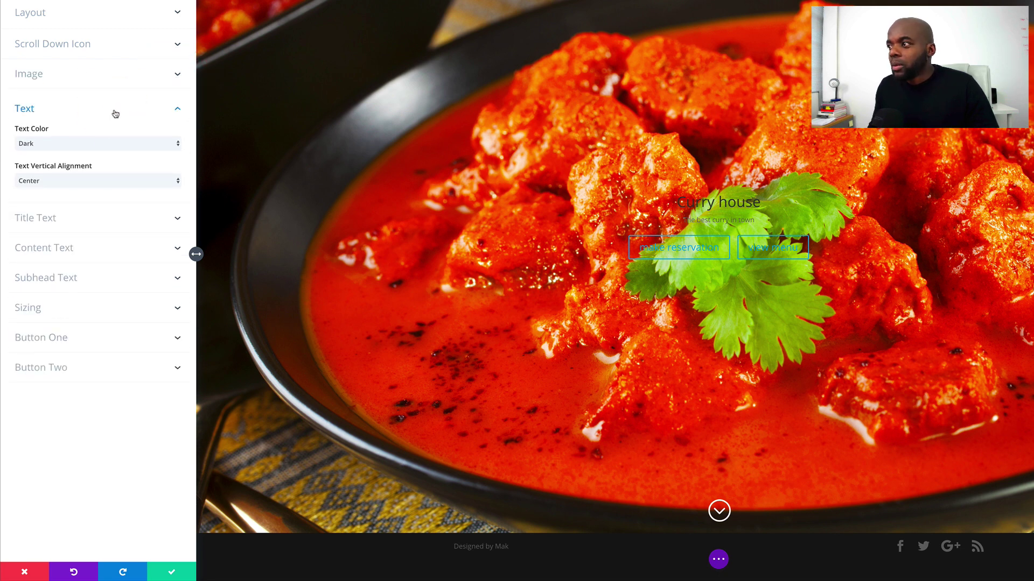
pyautogui.click(58, 143)
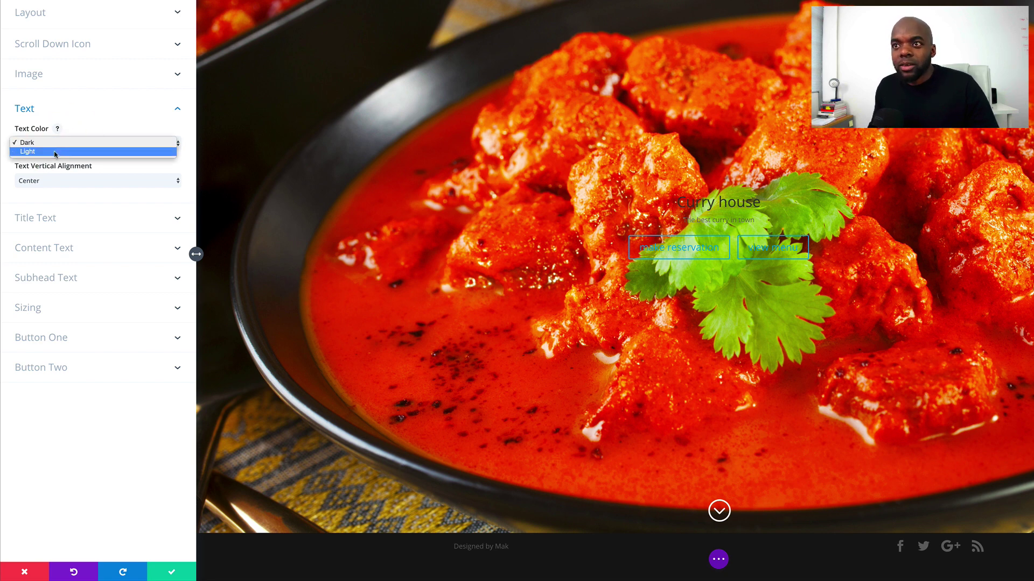
pyautogui.click(54, 153)
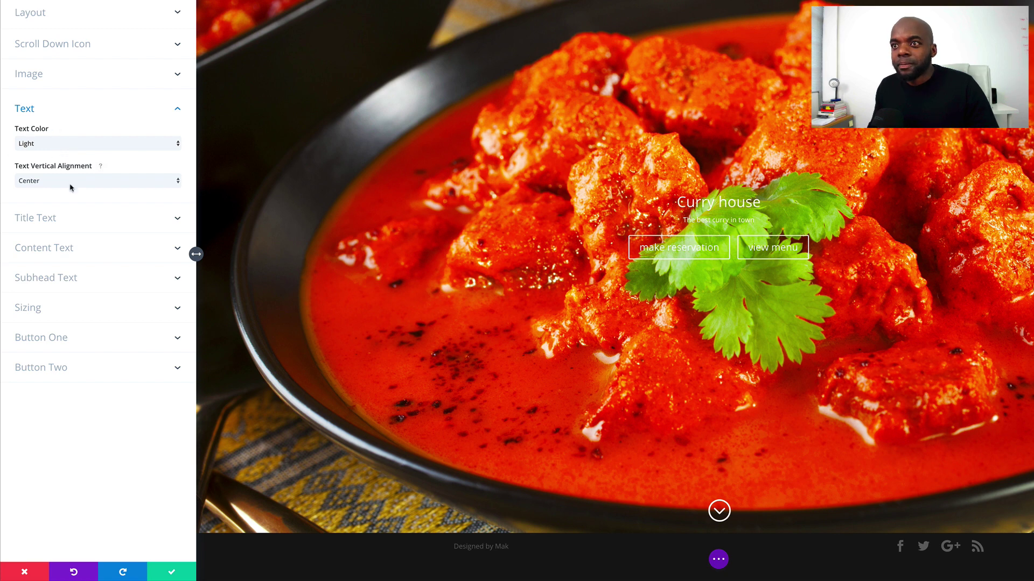
pyautogui.click(176, 108)
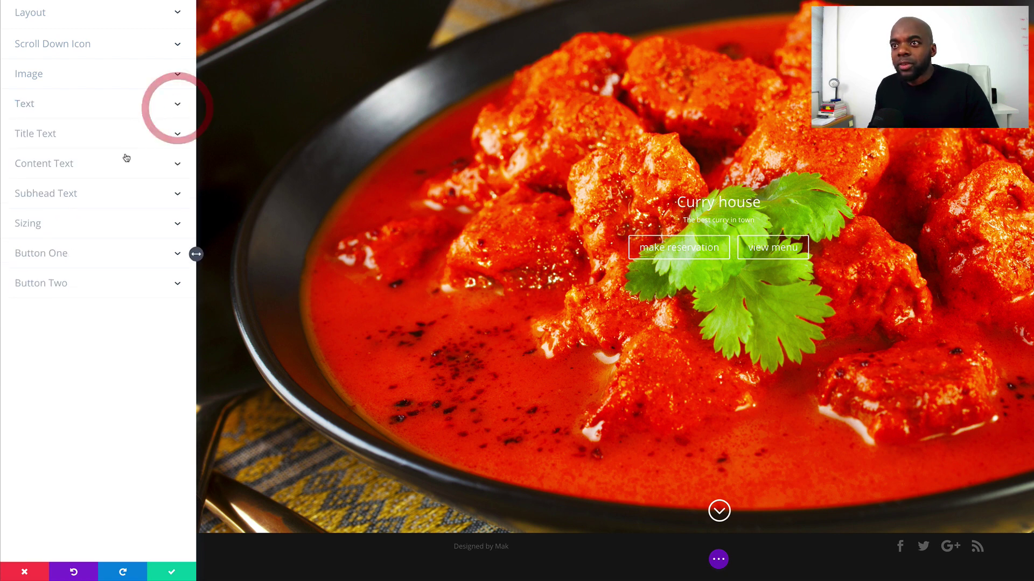
# Set the header's title font color to white (#ffffff)
pyautogui.click(53, 138)
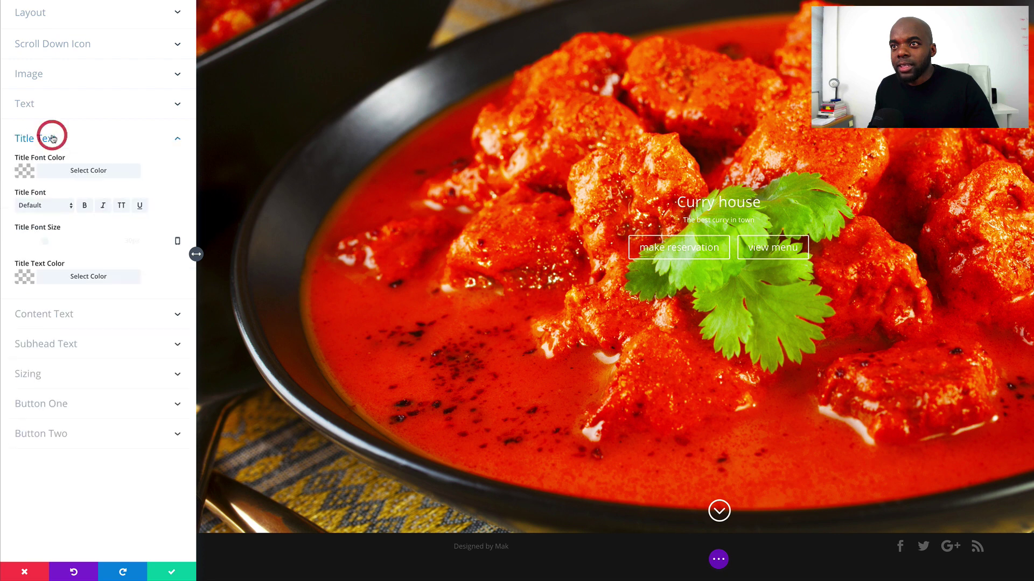
pyautogui.click(24, 173)
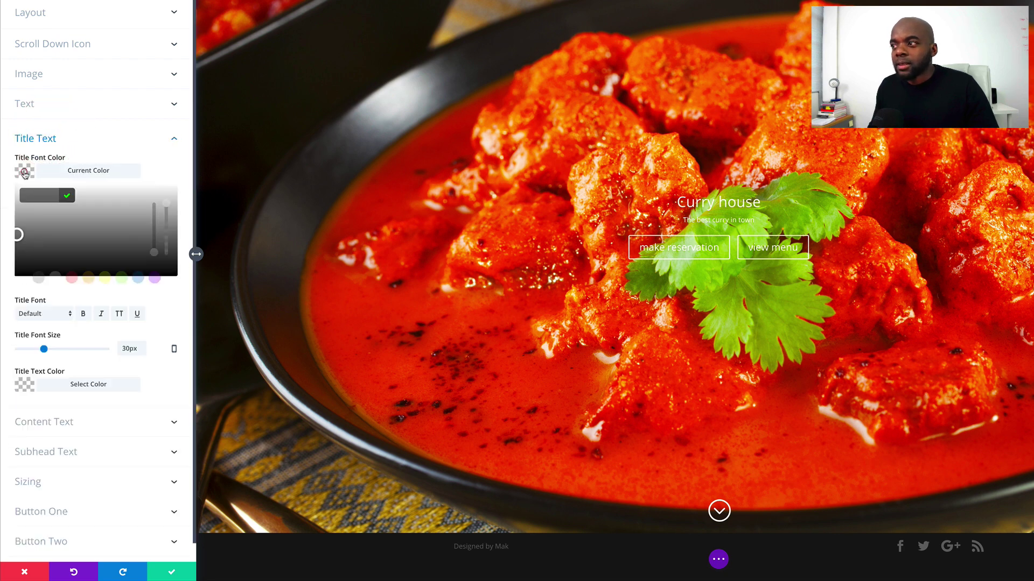
pyautogui.click(13, 197)
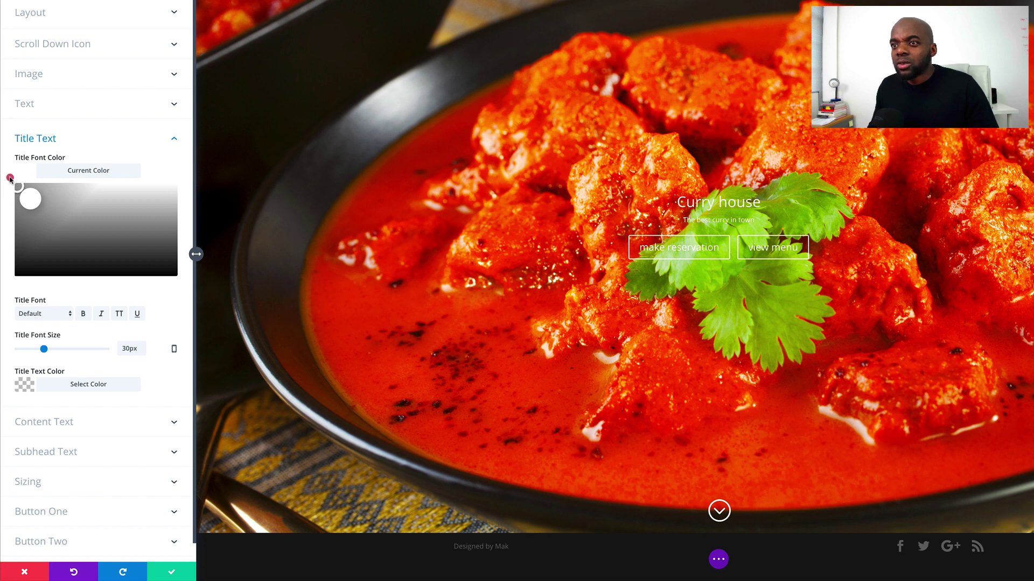
pyautogui.click(12, 171)
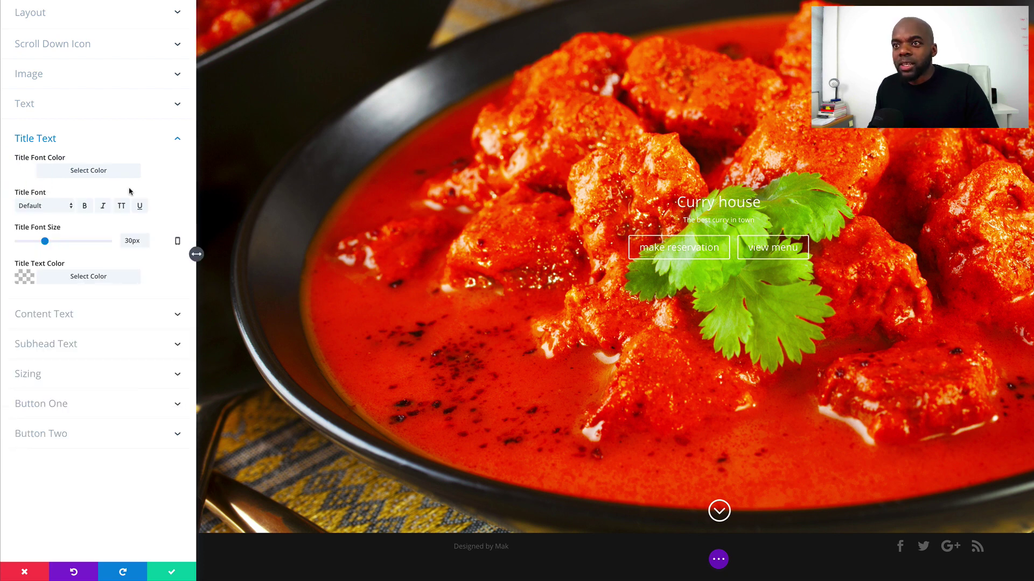
pyautogui.click(26, 172)
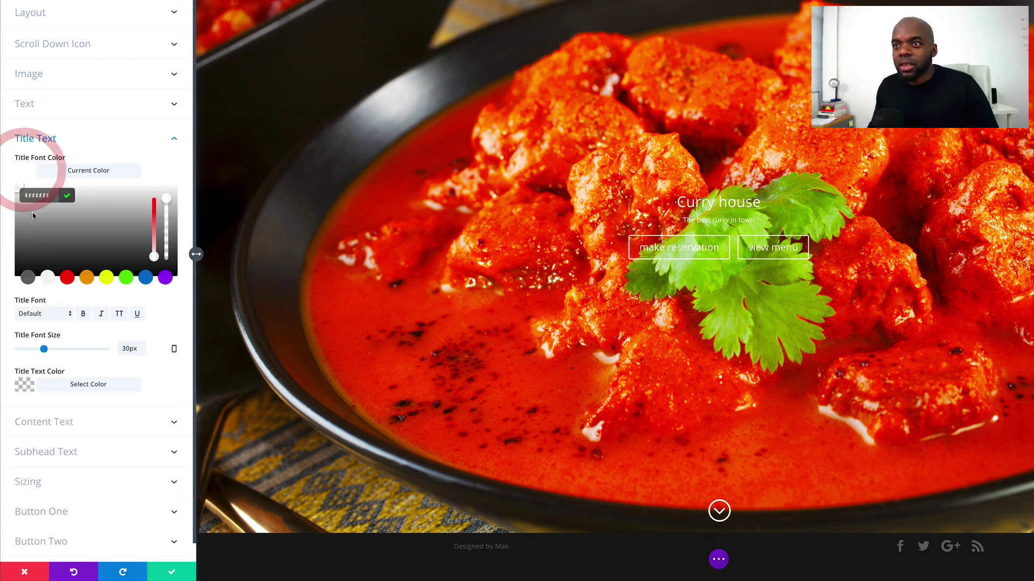
pyautogui.click(164, 156)
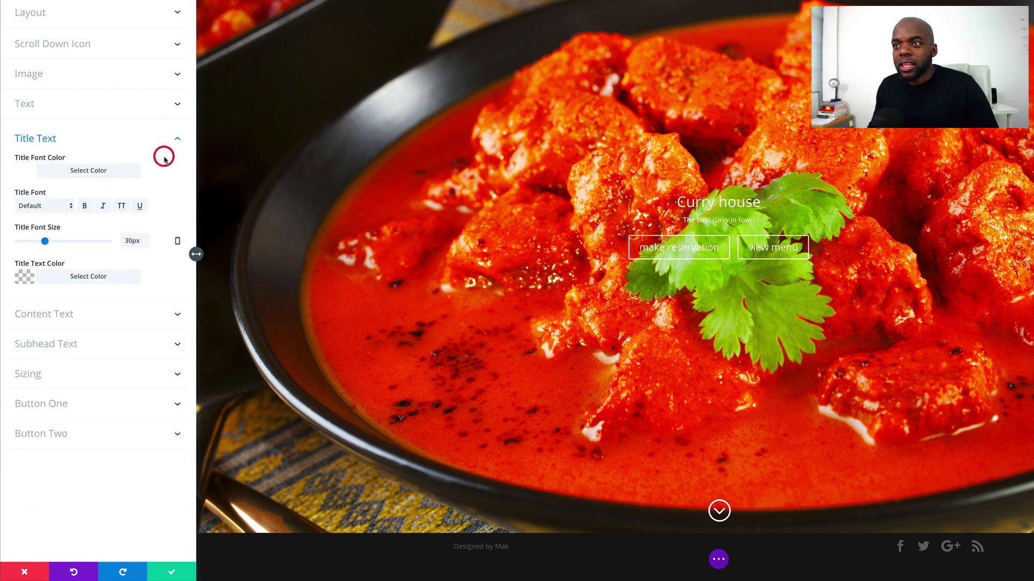
# Set the title font to bold Cantata One at 100px, without uppercase
pyautogui.click(63, 207)
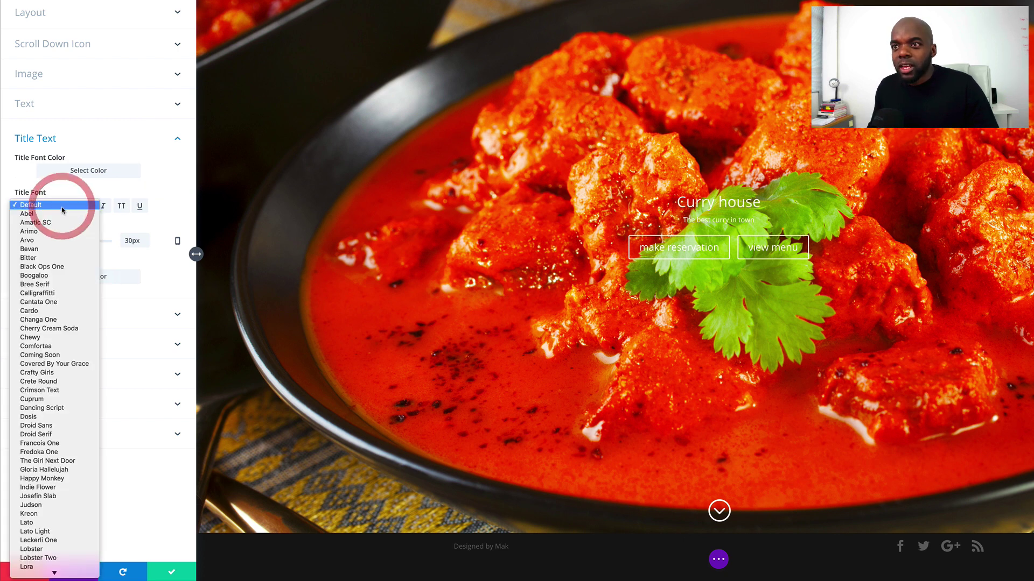
pyautogui.click(67, 303)
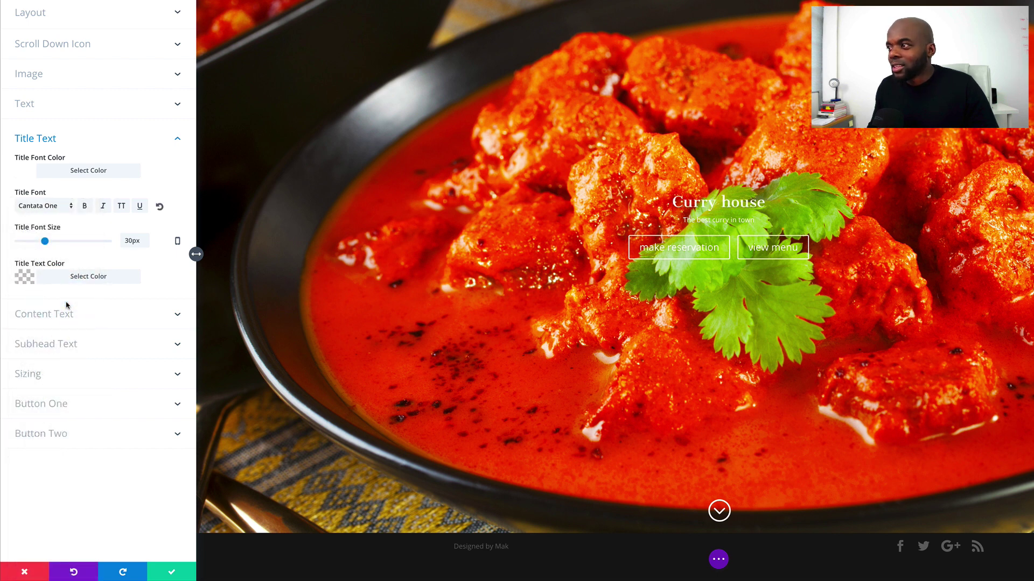
pyautogui.click(85, 207)
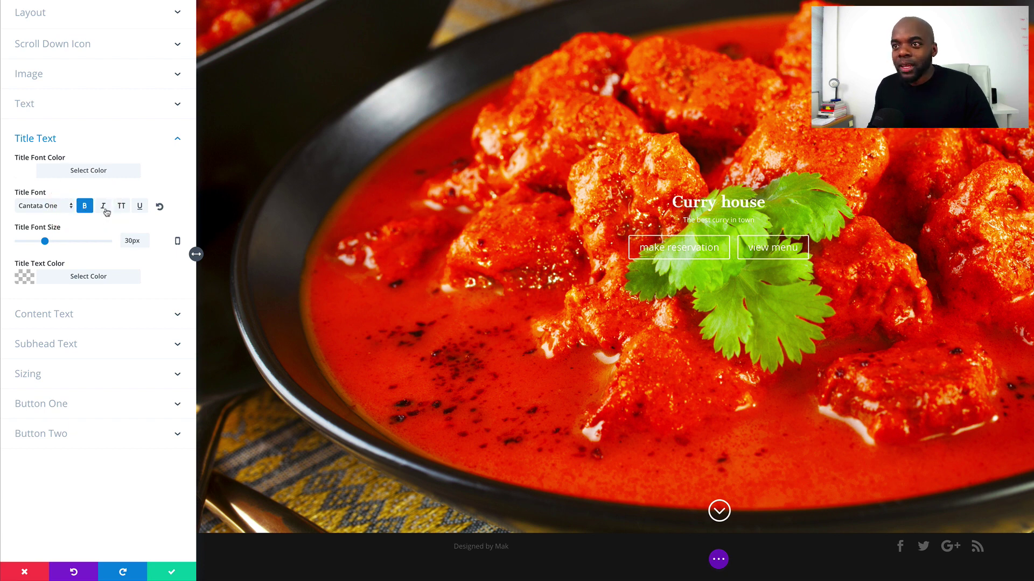
pyautogui.moveTo(46, 242); pyautogui.dragTo(113, 246)
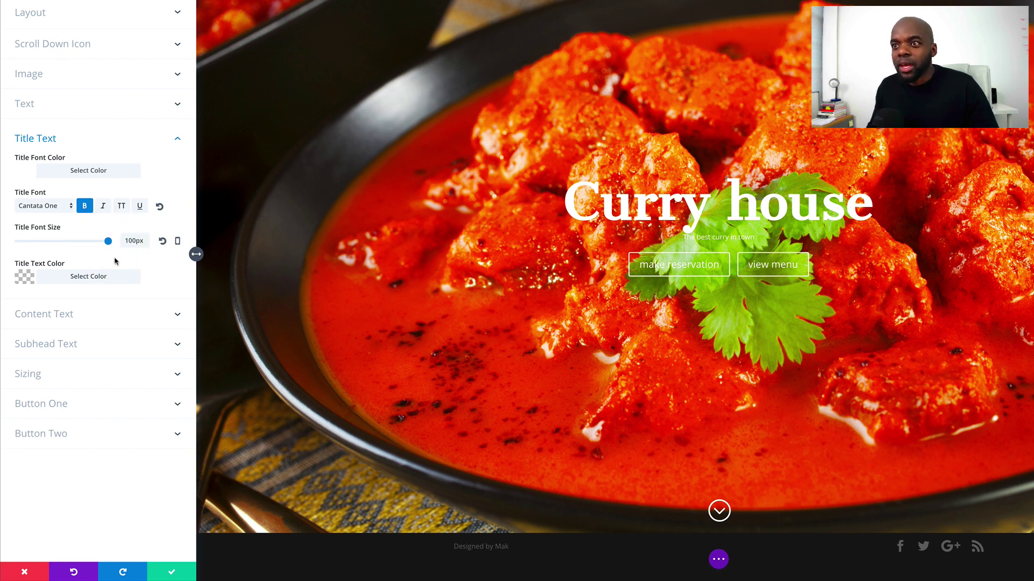
pyautogui.click(122, 207)
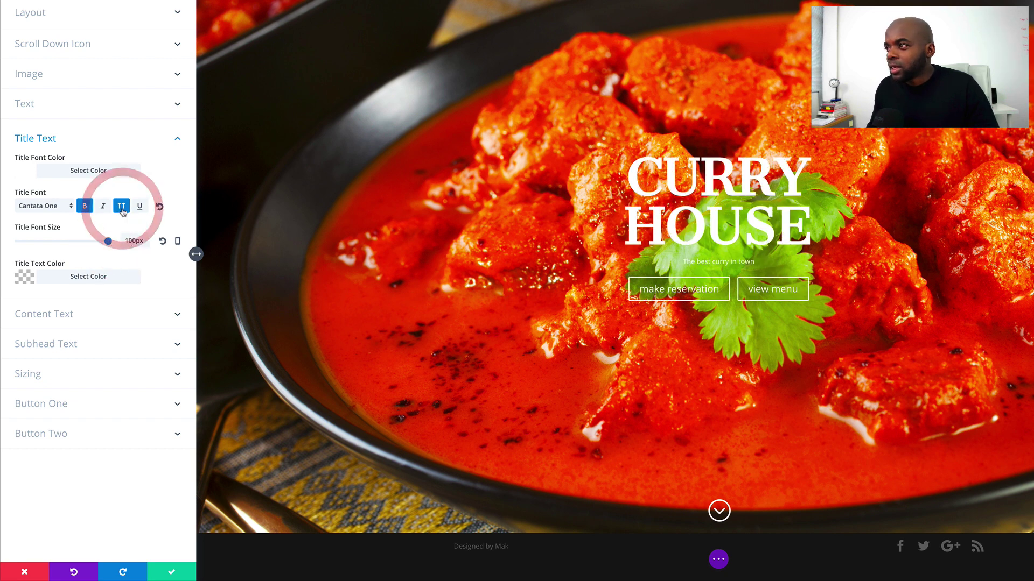
pyautogui.click(122, 209)
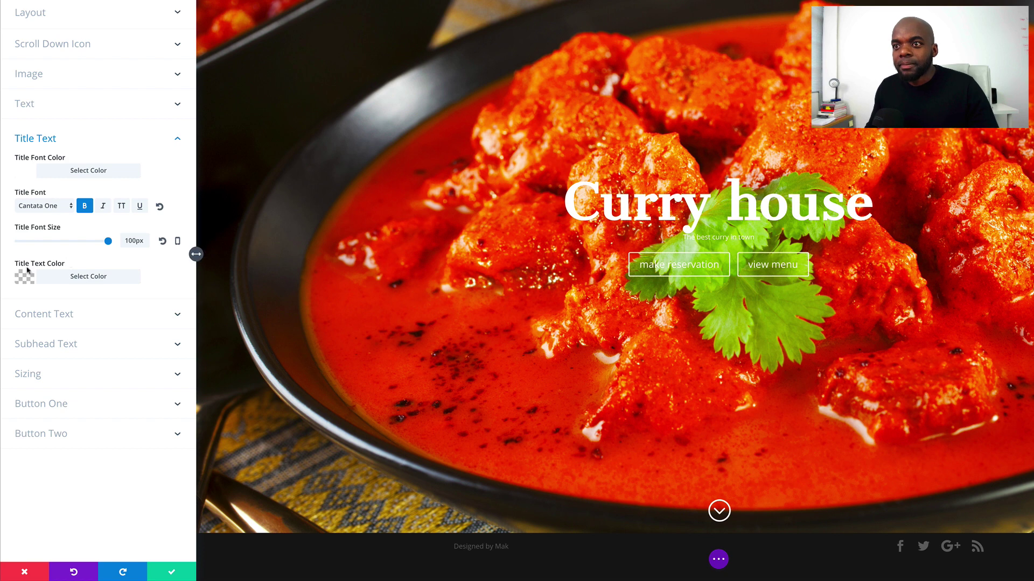
# Increase the font size of the header's content text slightly
pyautogui.click(65, 318)
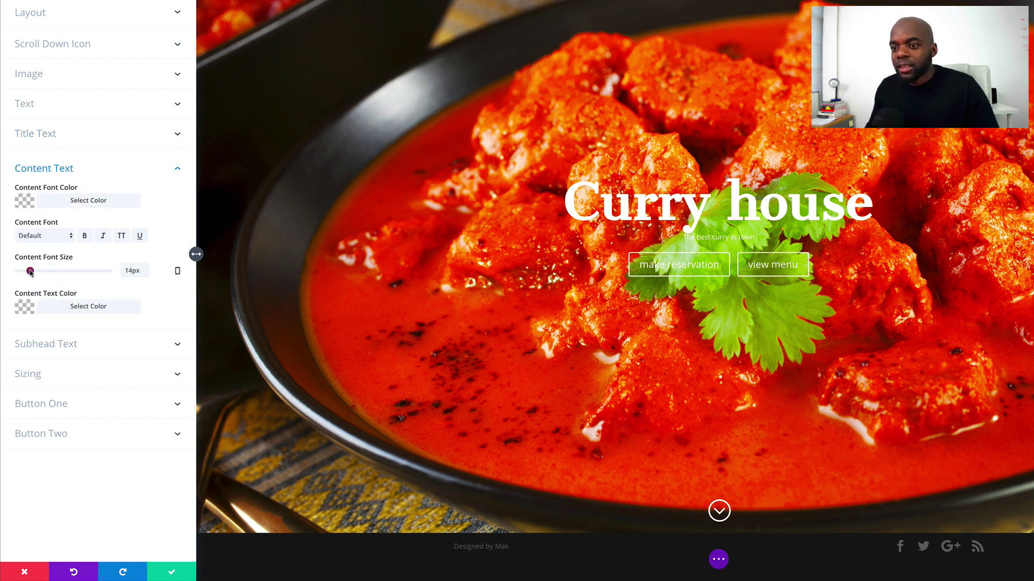
pyautogui.moveTo(30, 272)
pyautogui.mouseDown()
pyautogui.moveTo(59, 272)
pyautogui.moveTo(38, 272)
pyautogui.mouseUp()
pyautogui.click(181, 170)
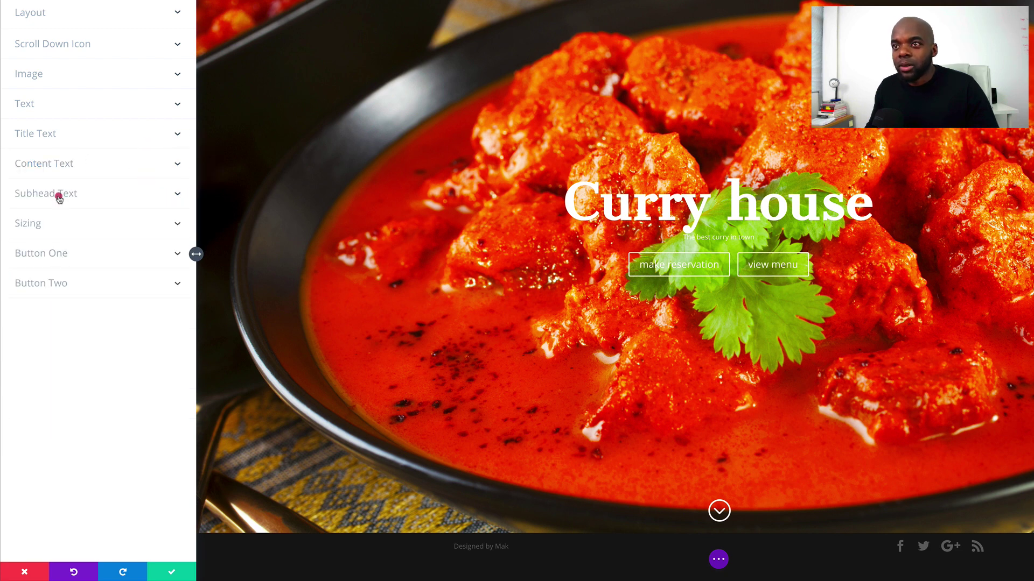
# Set the header's subhead text to 38px in the Kreon font
pyautogui.click(58, 197)
pyautogui.moveTo(34, 301); pyautogui.dragTo(52, 302)
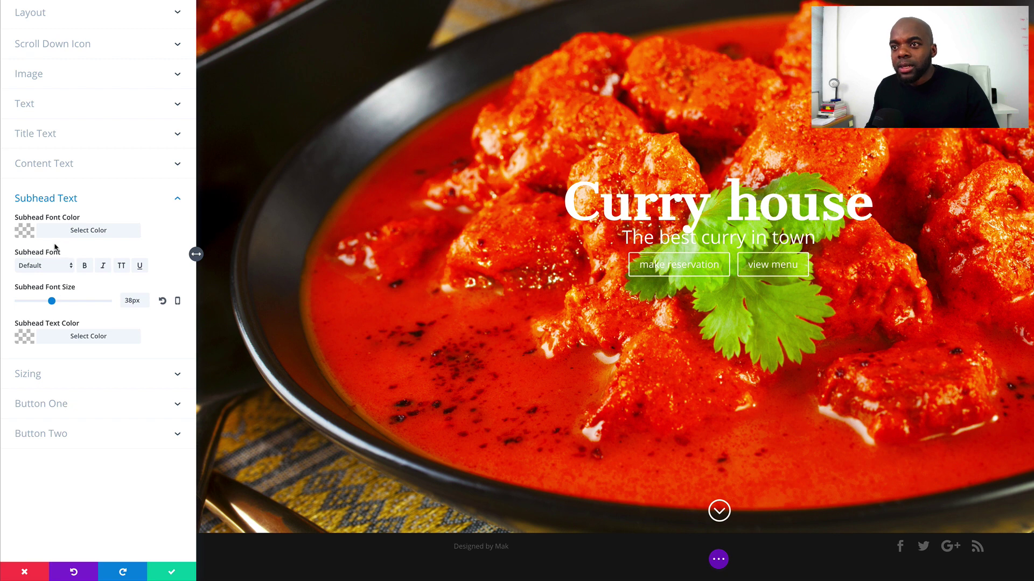
pyautogui.click(52, 267)
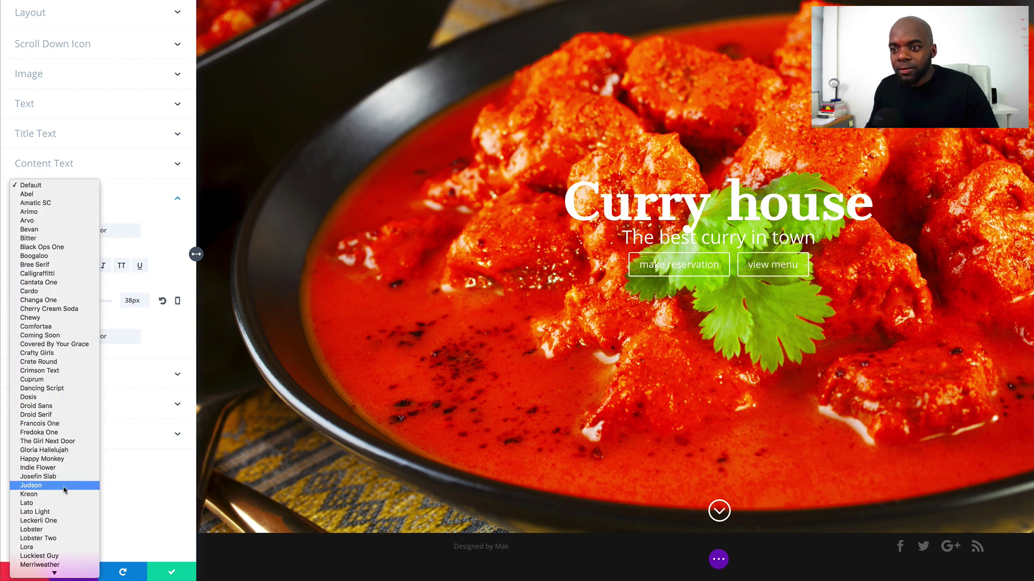
pyautogui.click(36, 498)
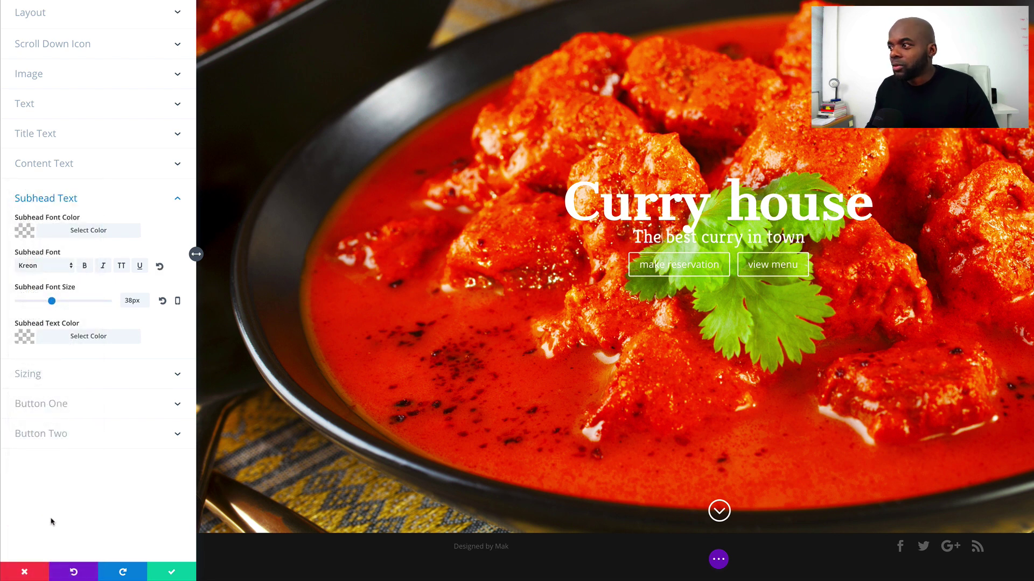
# Enable custom styles for the header's Button One and set its text size to 22px
pyautogui.click(59, 405)
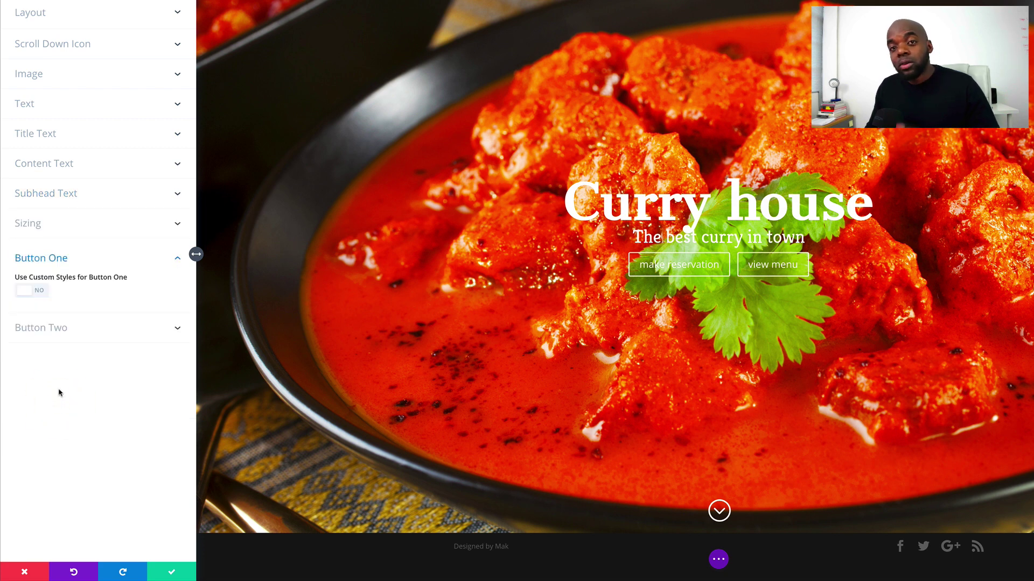
pyautogui.click(41, 291)
pyautogui.scroll(-3, 129, 291)
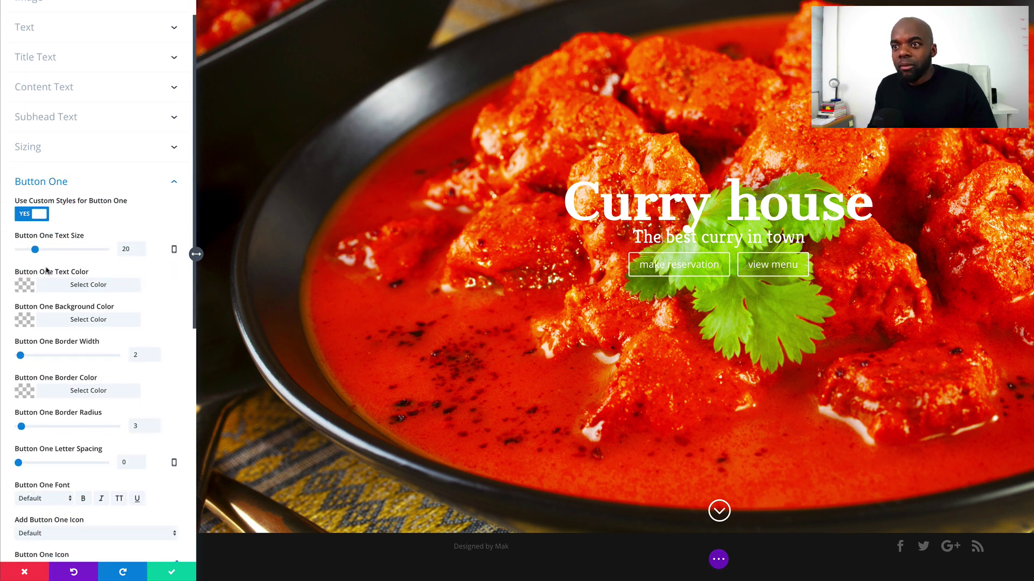
pyautogui.moveTo(35, 251); pyautogui.dragTo(36, 251)
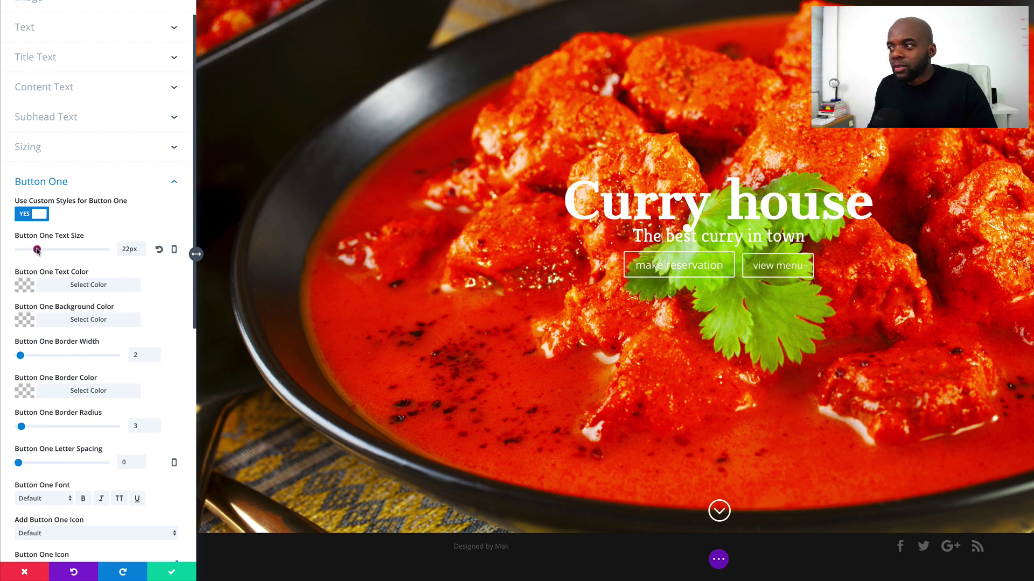
# Make Button One's text bold and uppercase, and set its icon option to No
pyautogui.scroll(-5, 56, 378)
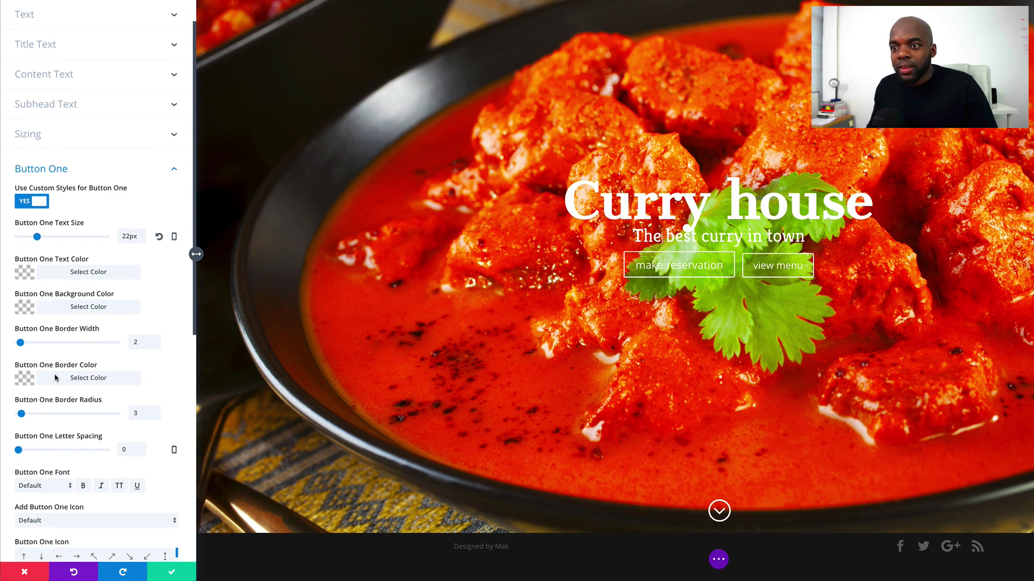
pyautogui.scroll(-1, 56, 379)
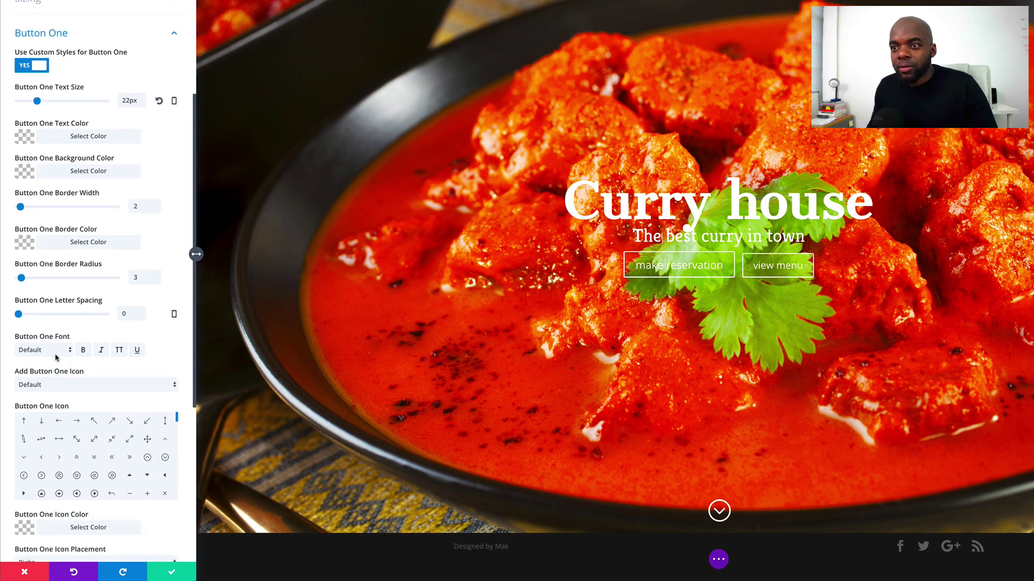
pyautogui.click(83, 350)
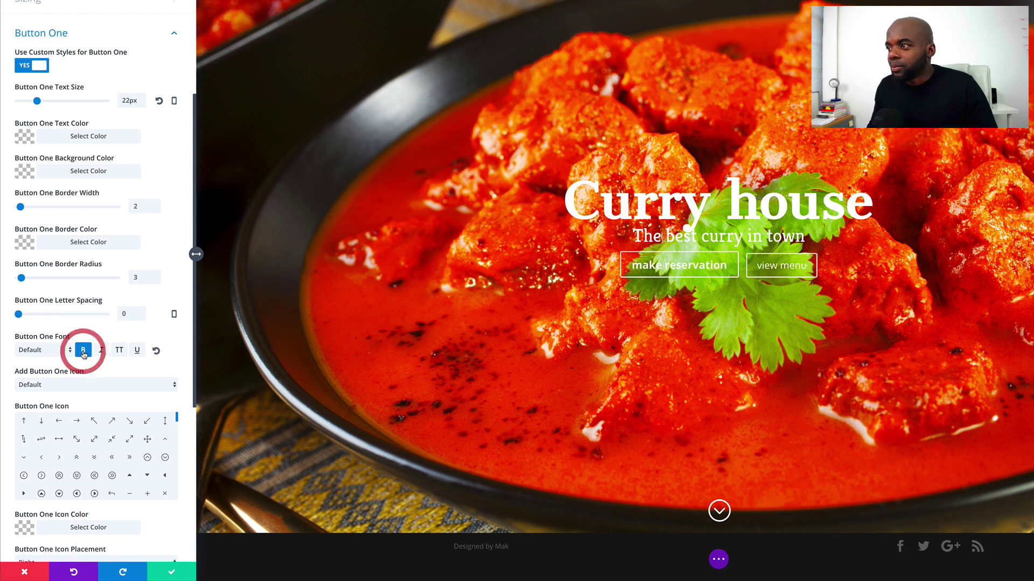
pyautogui.click(119, 350)
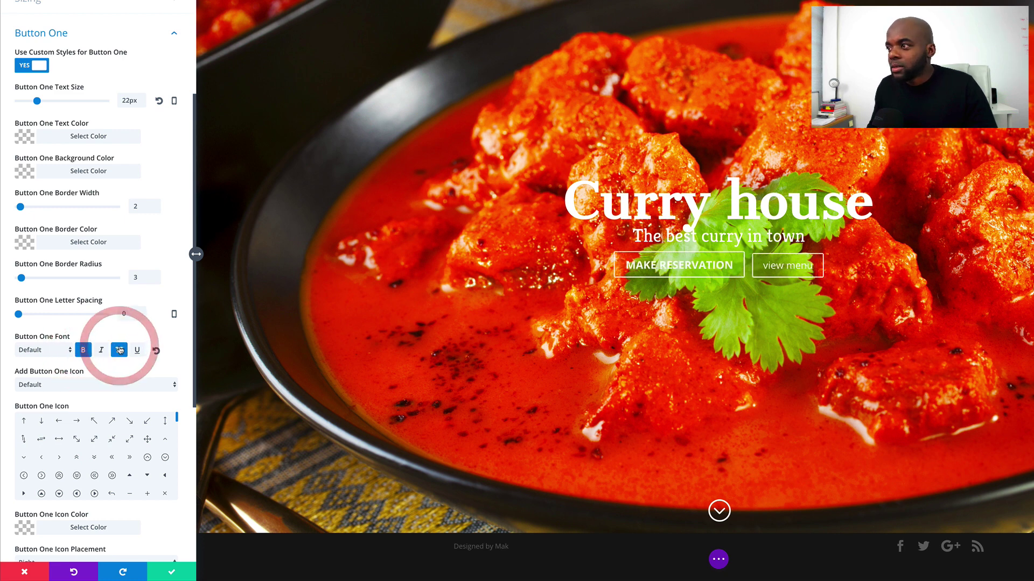
pyautogui.click(60, 385)
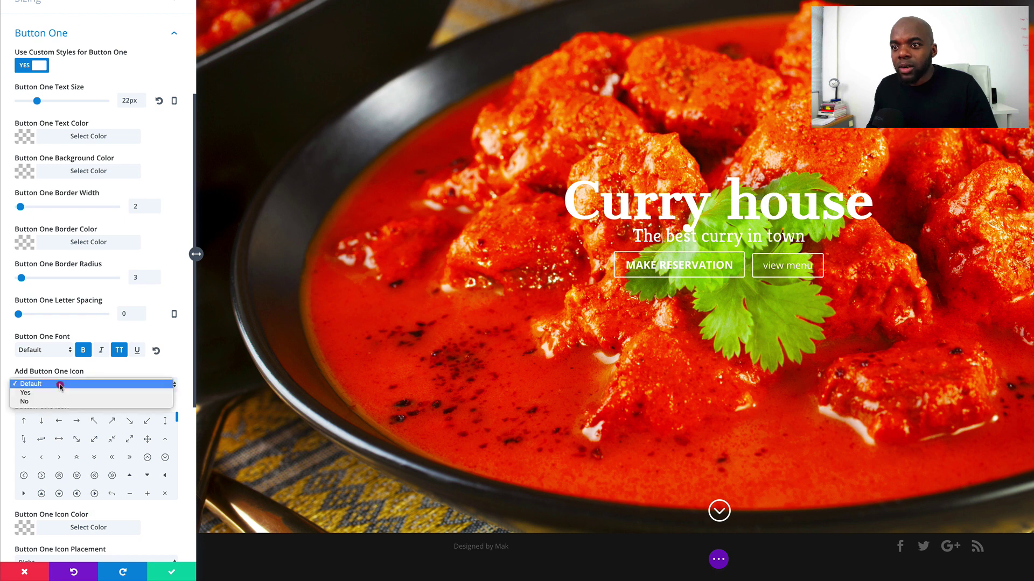
pyautogui.click(49, 404)
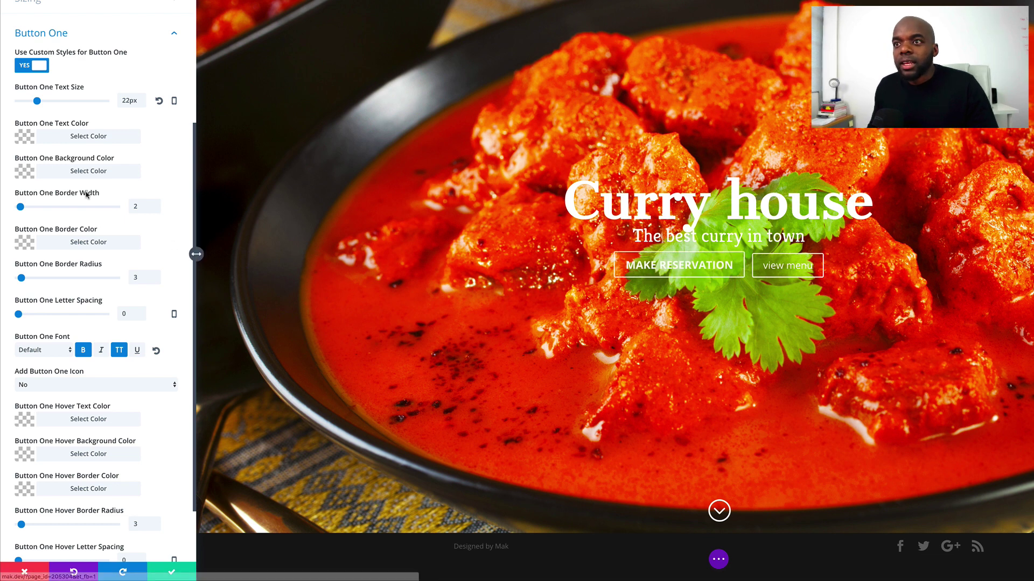
# Give Button One red text (#e02b20) on a white background (#ffffff)
pyautogui.click(24, 138)
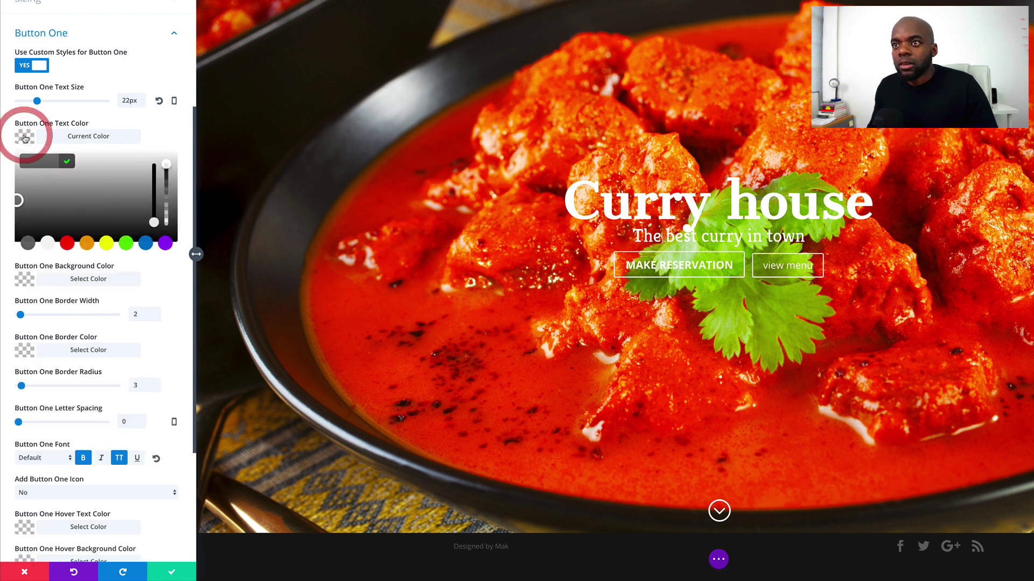
pyautogui.click(67, 243)
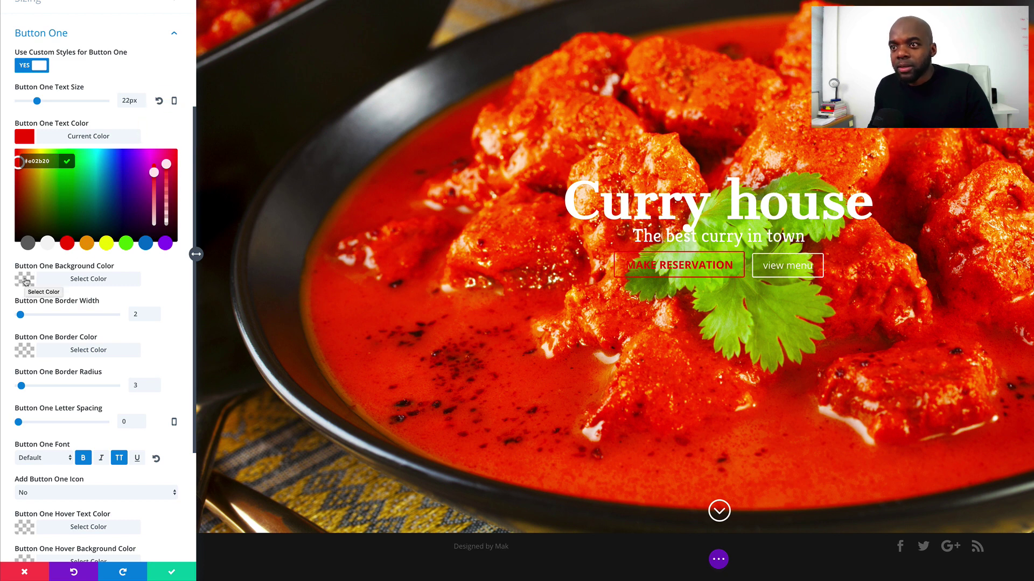
pyautogui.click(25, 281)
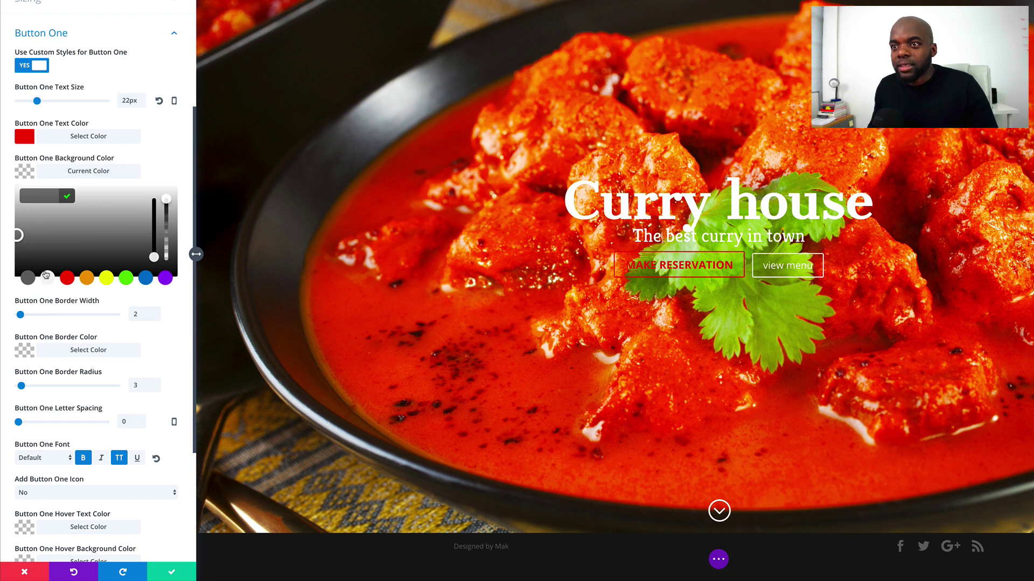
pyautogui.click(46, 276)
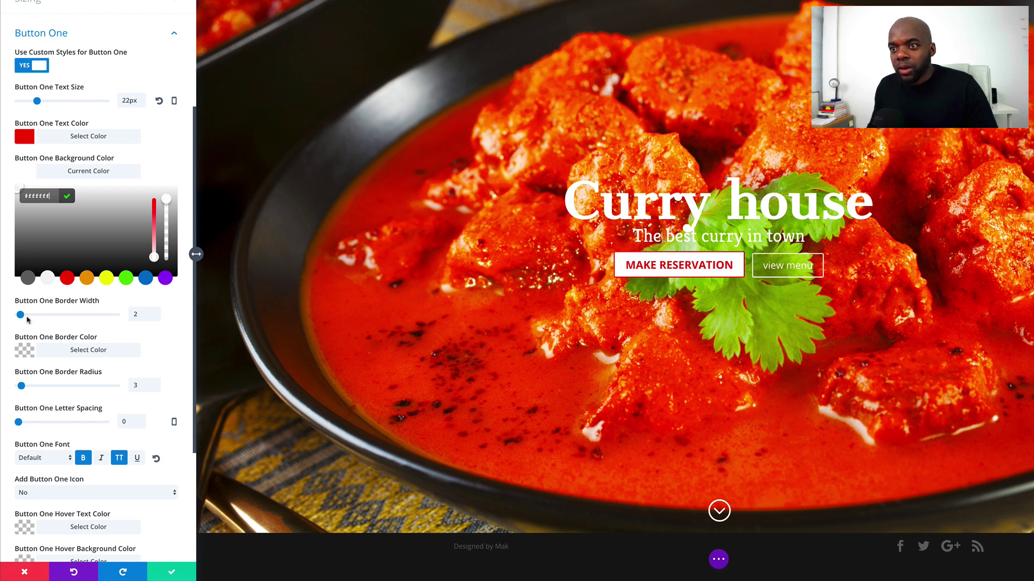
# Set Button One's border width to 0px and its border radius to 50px
pyautogui.moveTo(21, 316); pyautogui.dragTo(6, 317)
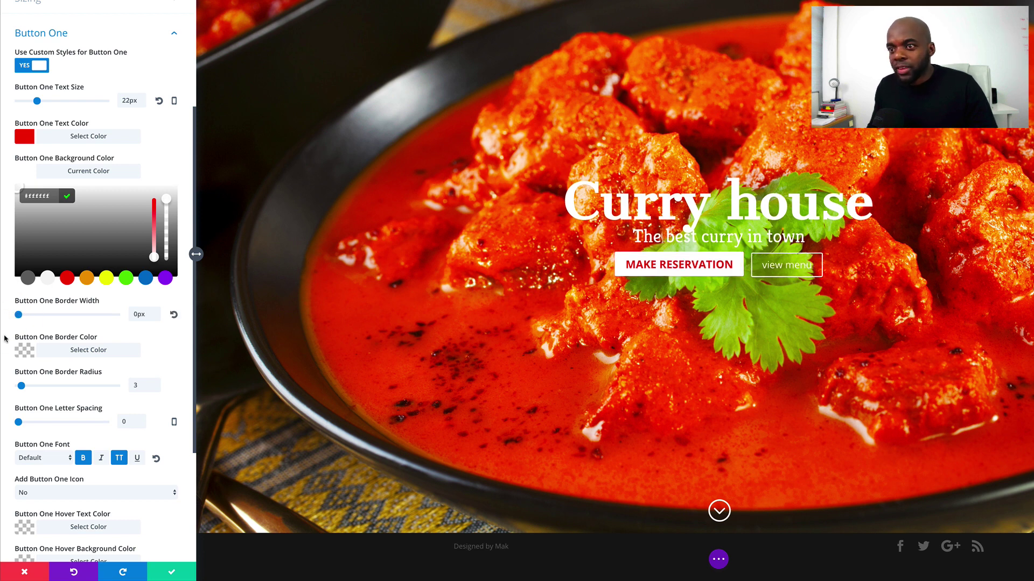
pyautogui.scroll(-1, 57, 337)
pyautogui.scroll(-1, 58, 339)
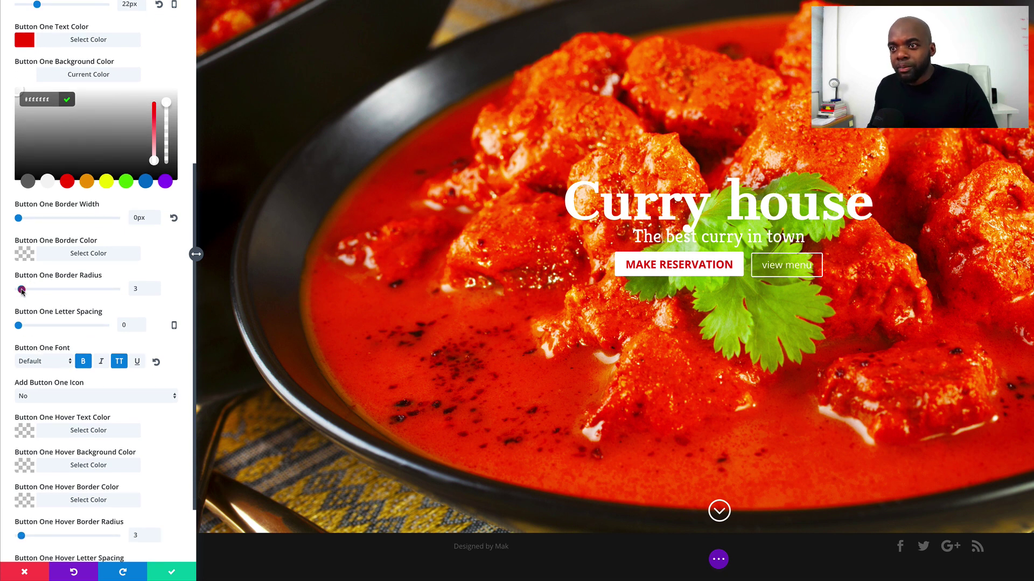
pyautogui.moveTo(22, 290); pyautogui.dragTo(68, 290)
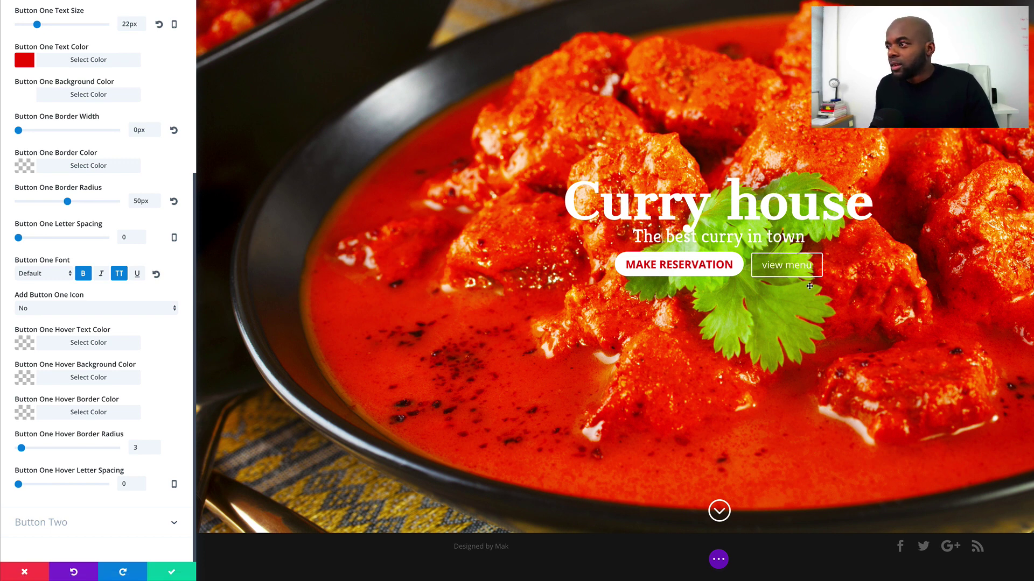
# Set Button One's hover background color to white at 0.62 opacity
pyautogui.click(27, 380)
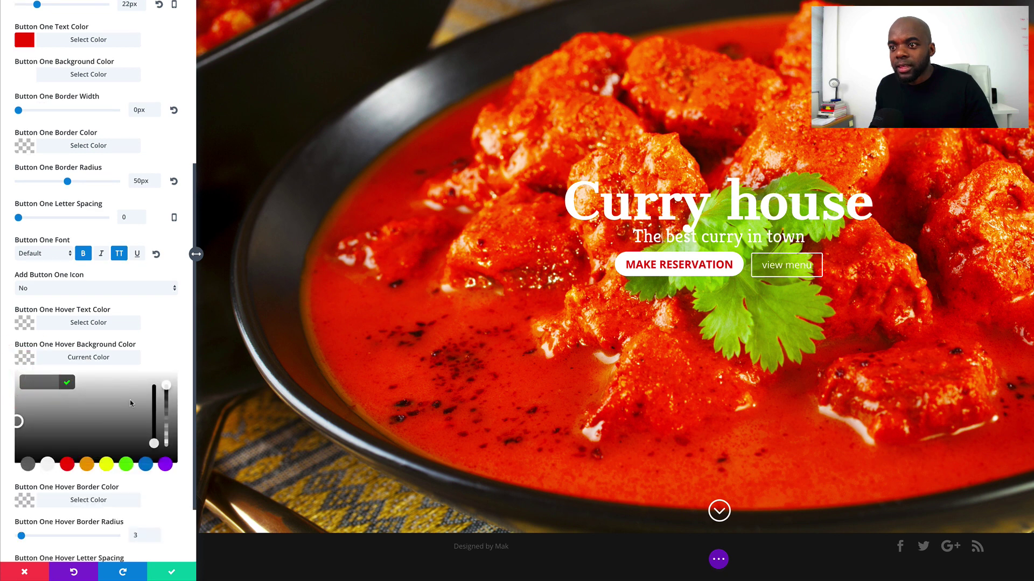
pyautogui.moveTo(19, 426); pyautogui.dragTo(15, 371)
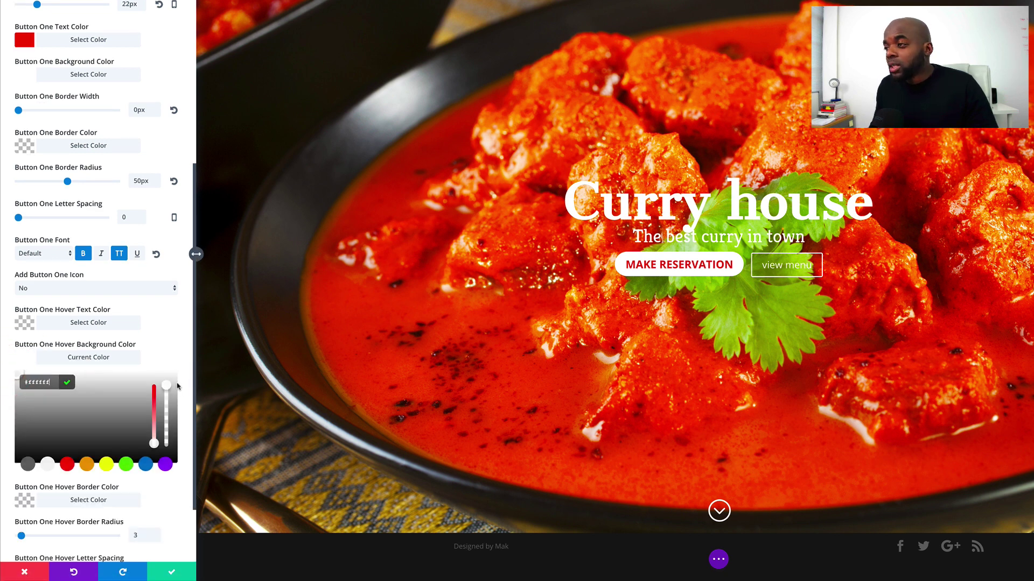
pyautogui.moveTo(166, 386); pyautogui.dragTo(167, 413)
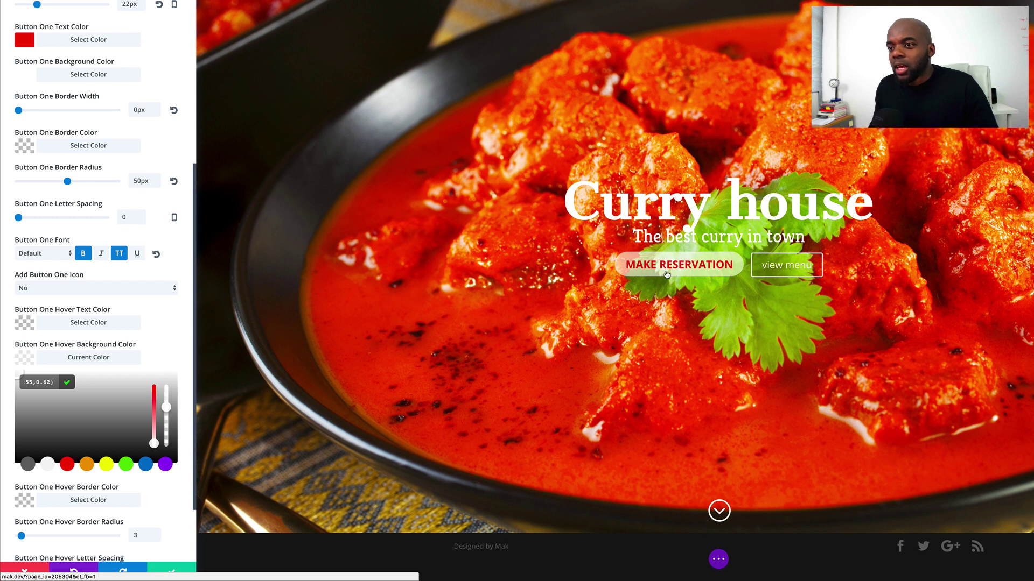
# Enable custom styles for the header's Button Two and set its text size to 22px
pyautogui.scroll(-1, 178, 373)
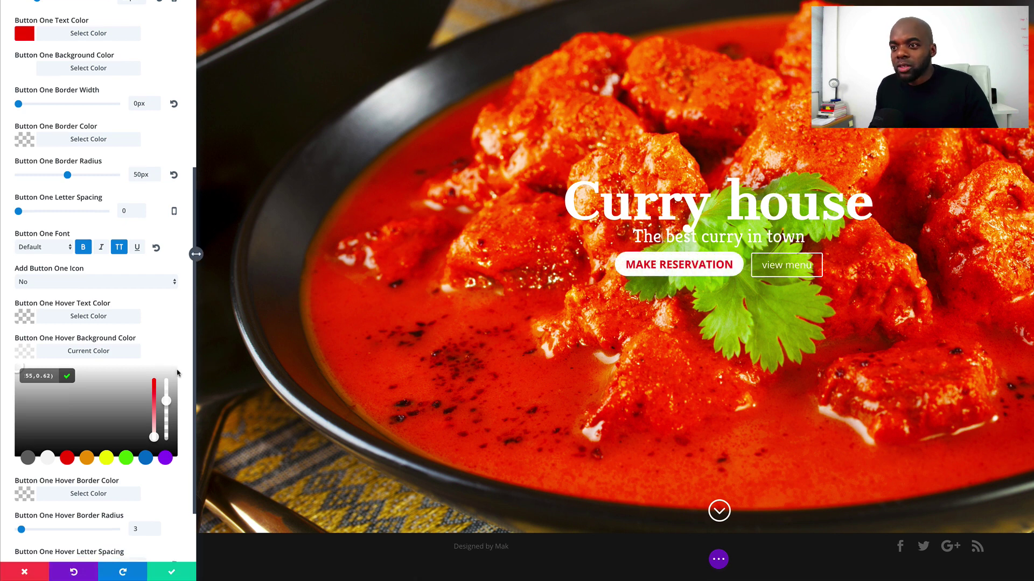
pyautogui.scroll(-3, 177, 373)
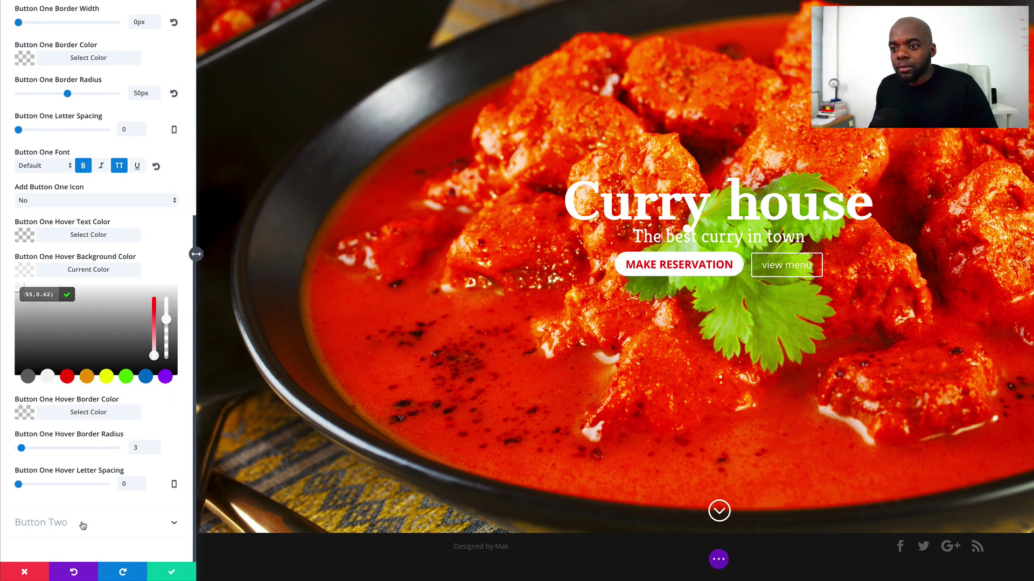
pyautogui.click(66, 525)
pyautogui.click(36, 319)
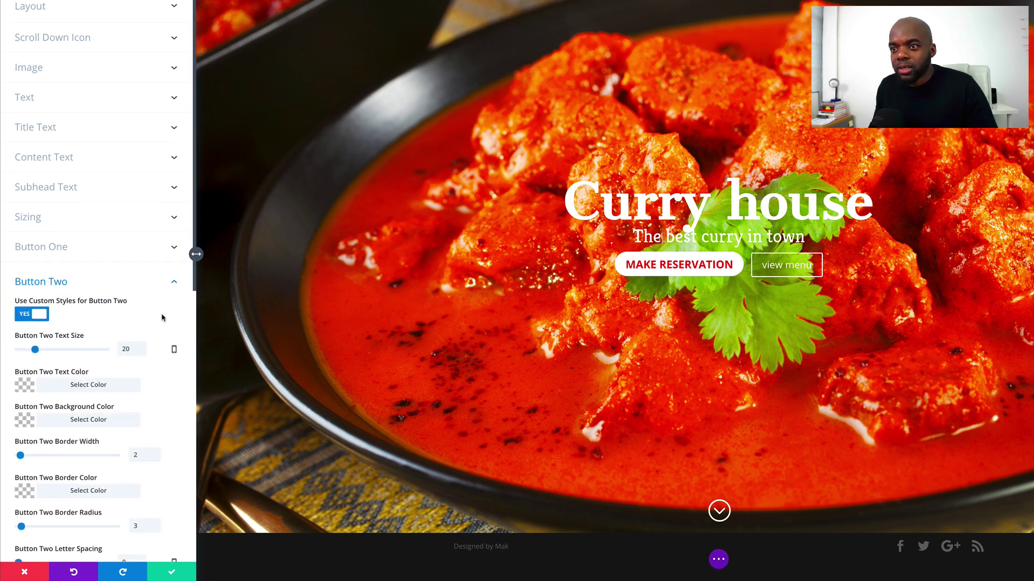
pyautogui.scroll(-5, 161, 315)
pyautogui.scroll(-2, 162, 318)
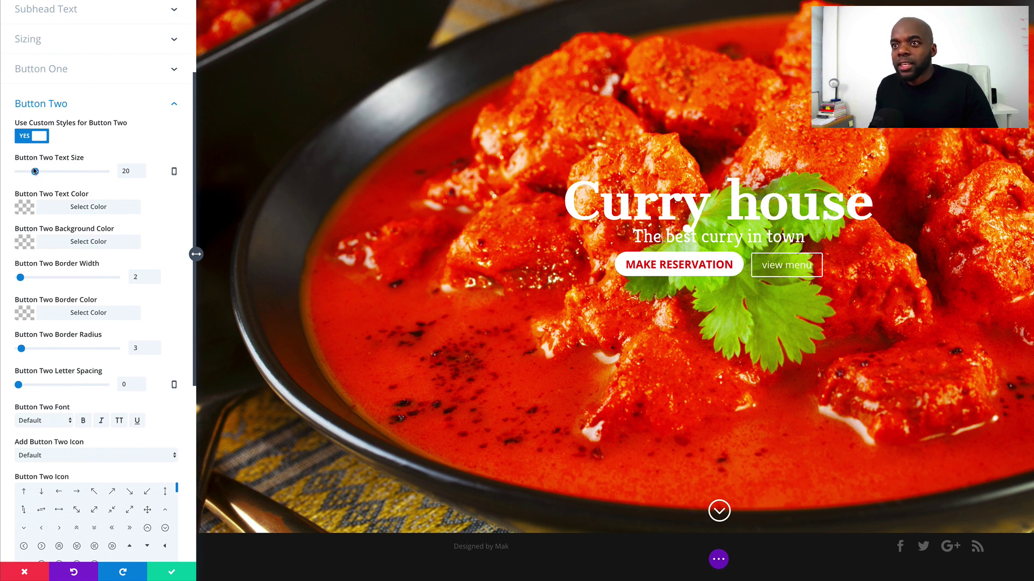
pyautogui.moveTo(36, 172); pyautogui.dragTo(38, 172)
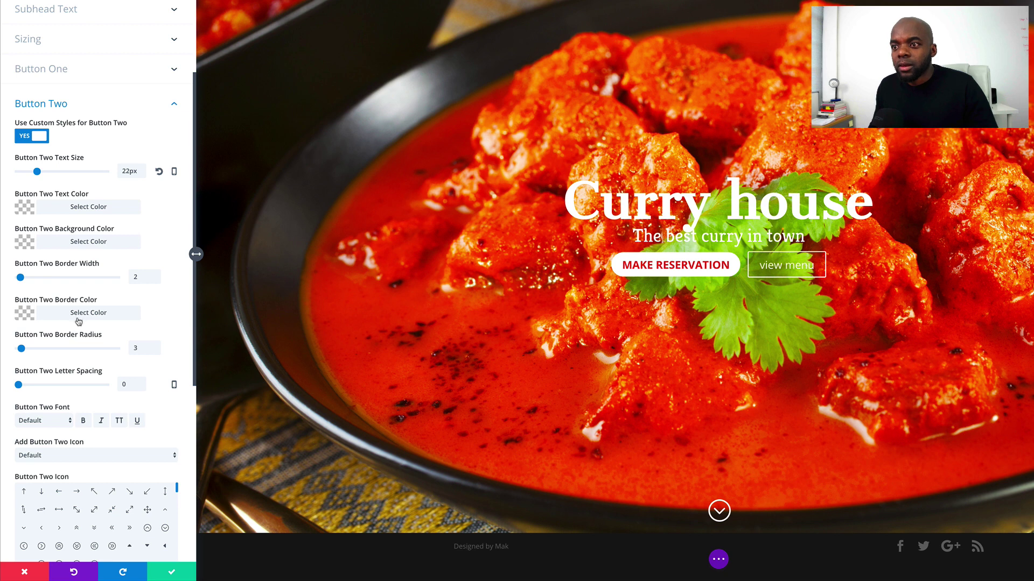
# Make Button Two's text bold and uppercase, and set its icon option to No
pyautogui.click(83, 420)
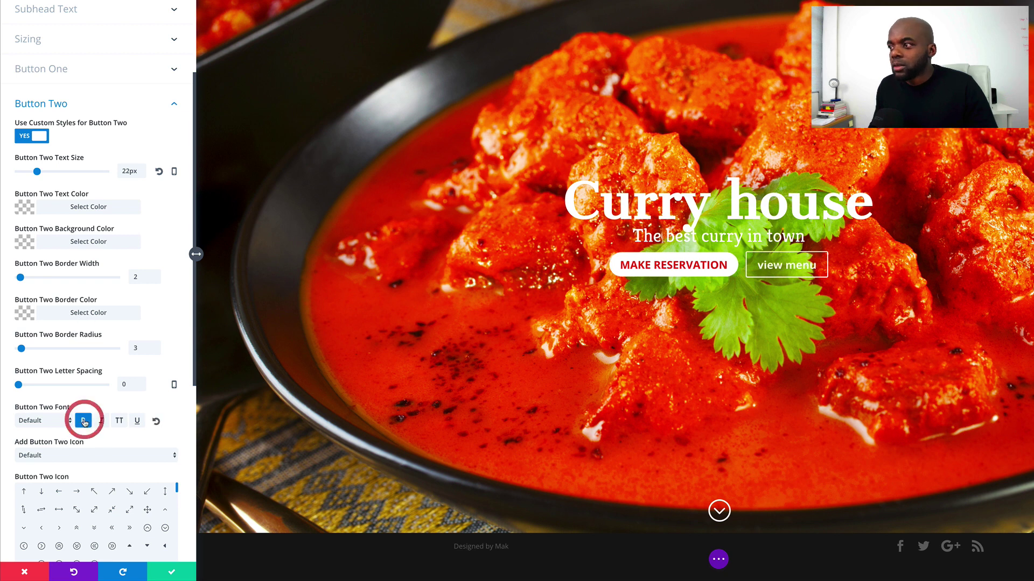
pyautogui.click(119, 422)
pyautogui.click(108, 455)
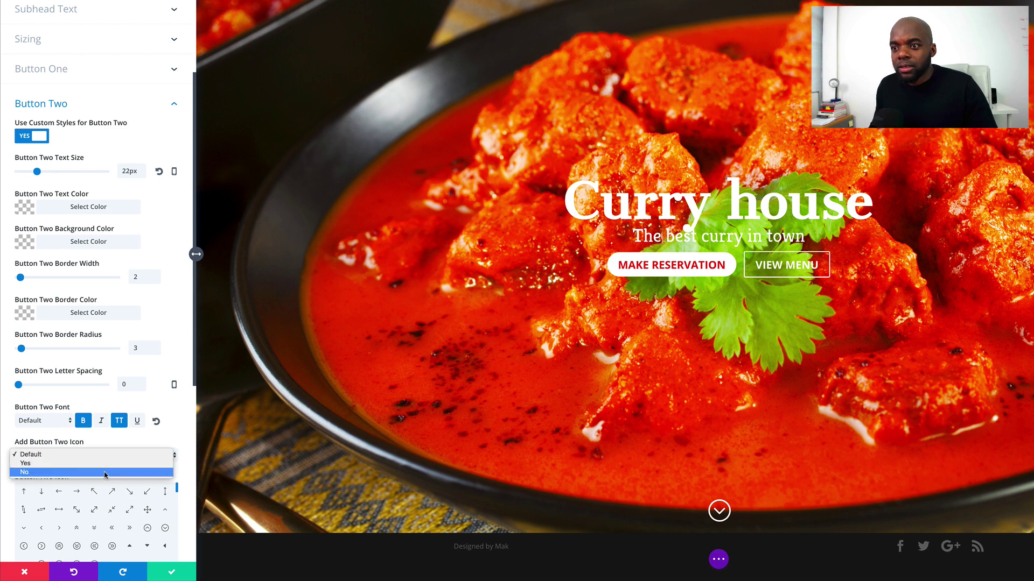
pyautogui.click(104, 473)
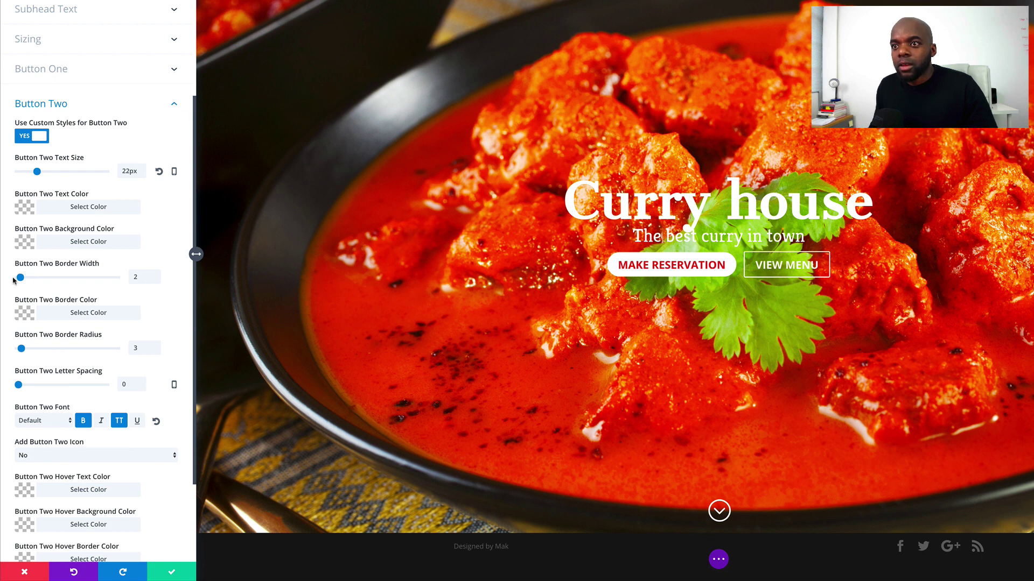
# Set Button Two's border width to 0px and color it with red text (#e02b20) on a yellow background (#edf000)
pyautogui.moveTo(19, 278); pyautogui.dragTo(16, 278)
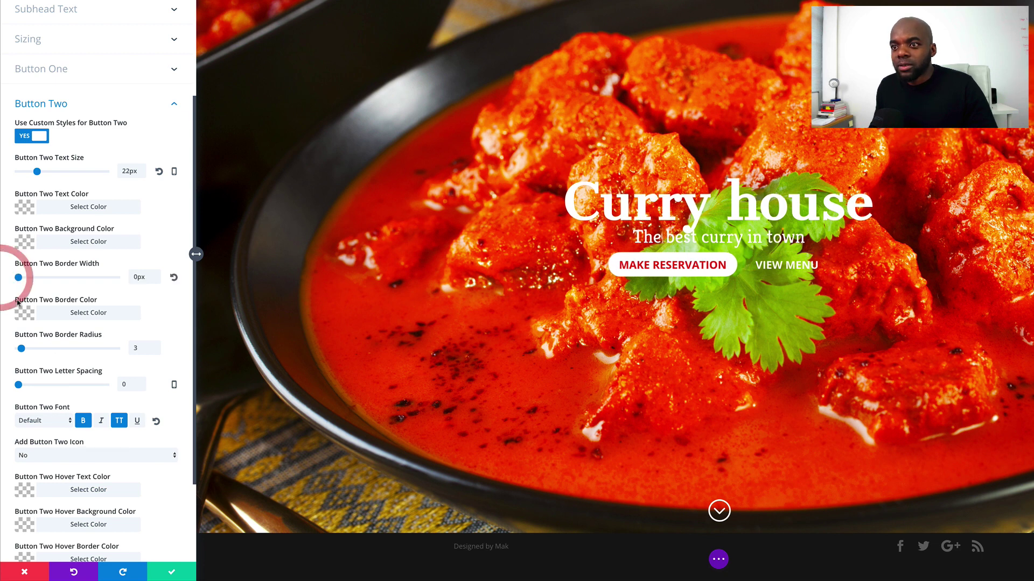
pyautogui.click(24, 242)
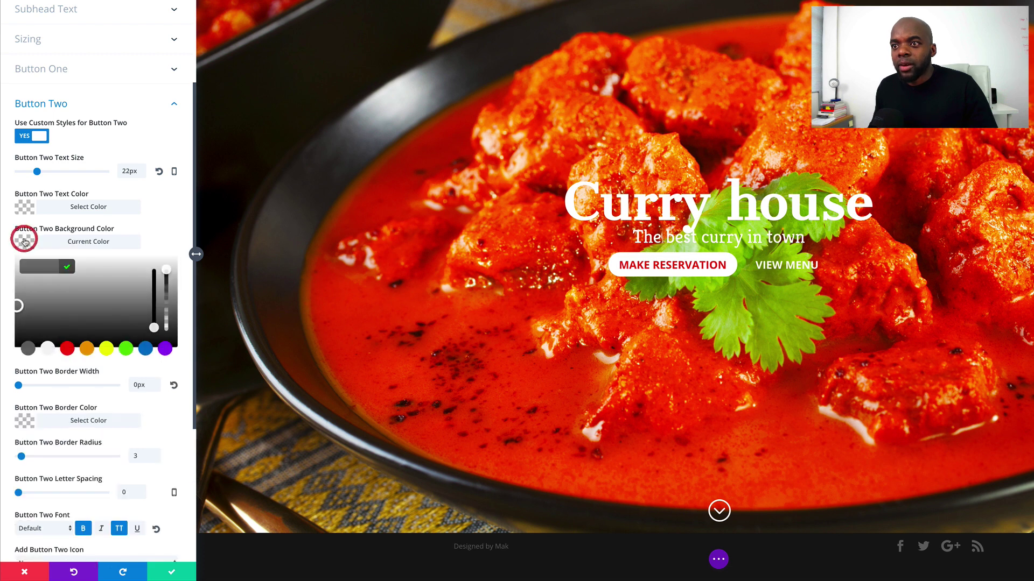
pyautogui.click(106, 350)
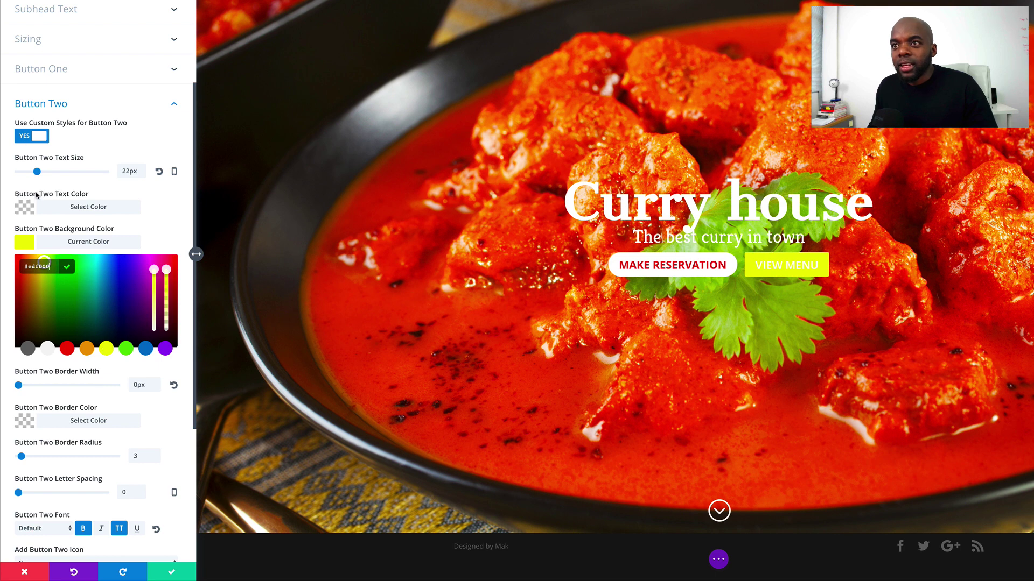
pyautogui.click(24, 206)
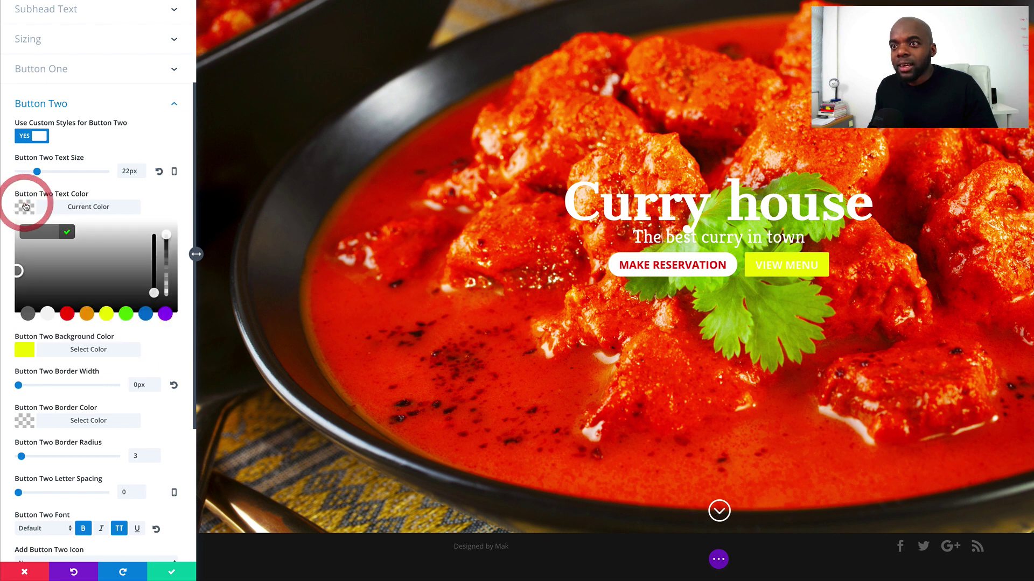
pyautogui.click(67, 315)
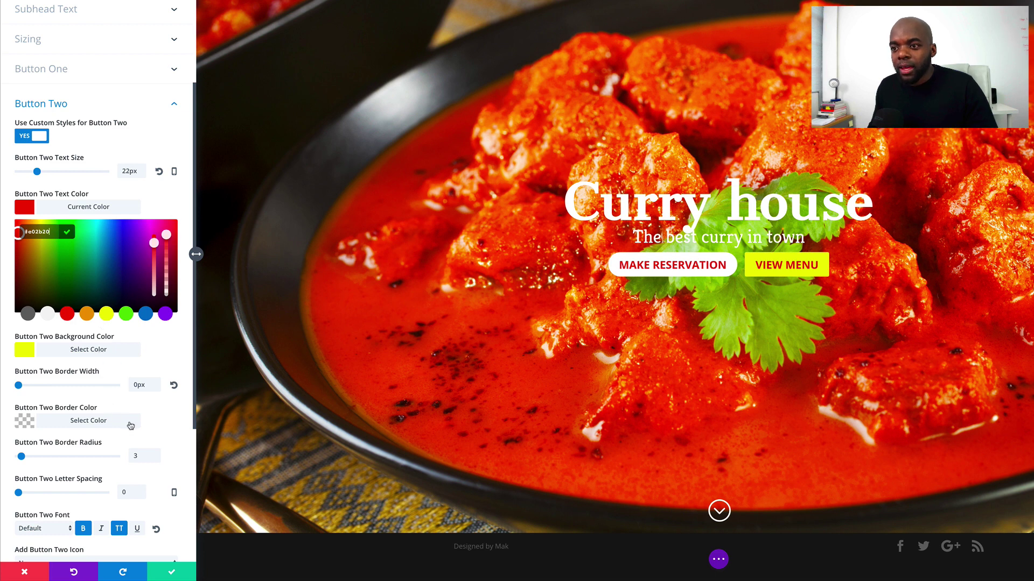
# Round the corners of the header's Button Two with a border radius of 50px
pyautogui.scroll(-1, 129, 424)
pyautogui.scroll(-1, 129, 424)
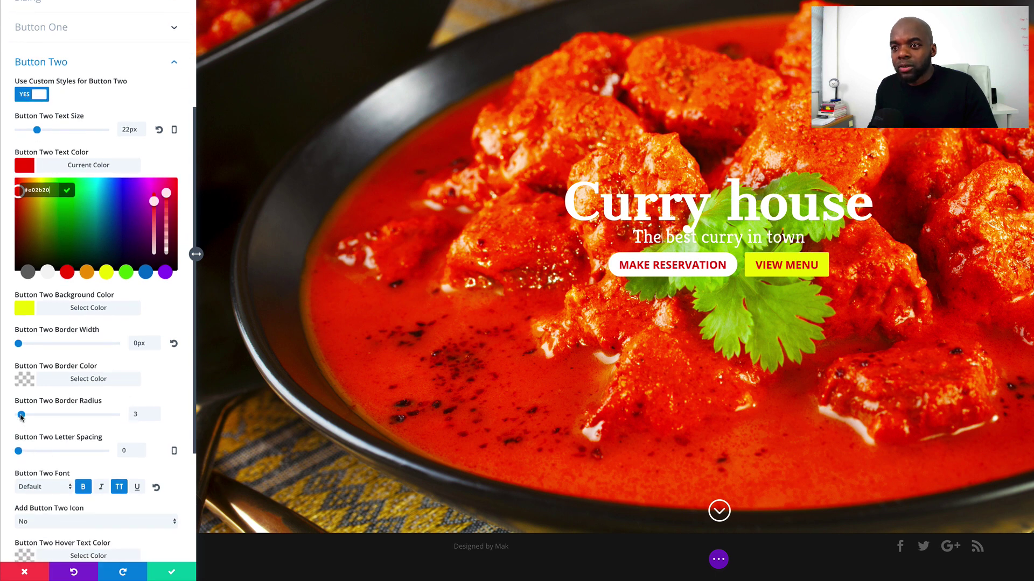
pyautogui.moveTo(21, 416); pyautogui.dragTo(69, 416)
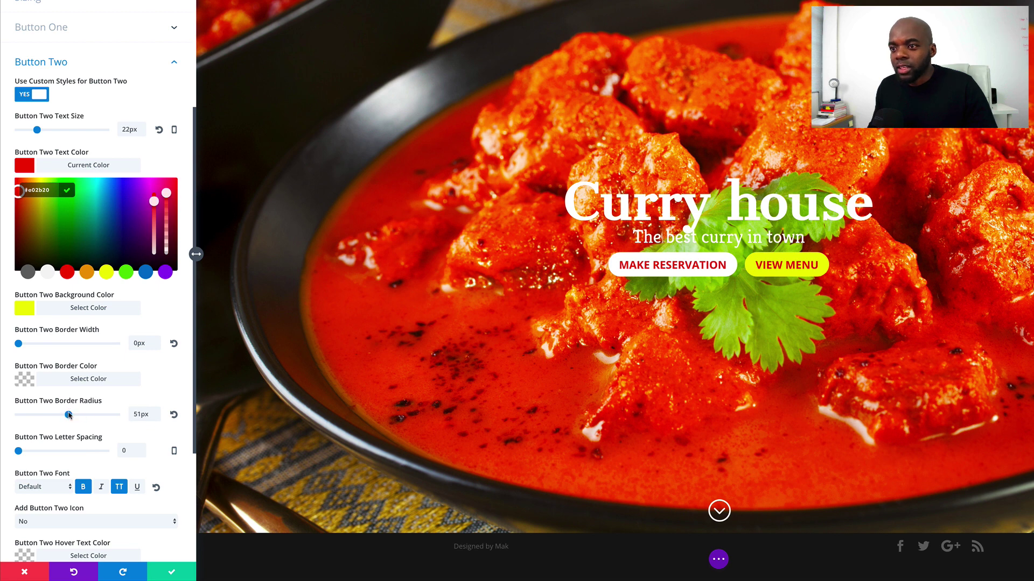
pyautogui.click(67, 416)
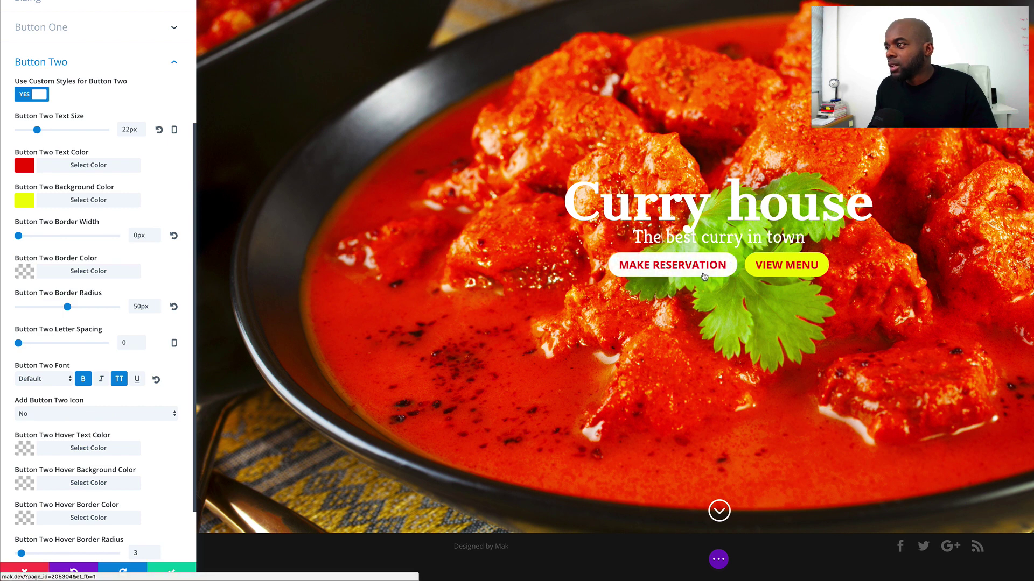
# Set Button Two's hover background color to yellow with reduced opacity
pyautogui.scroll(-3, 186, 440)
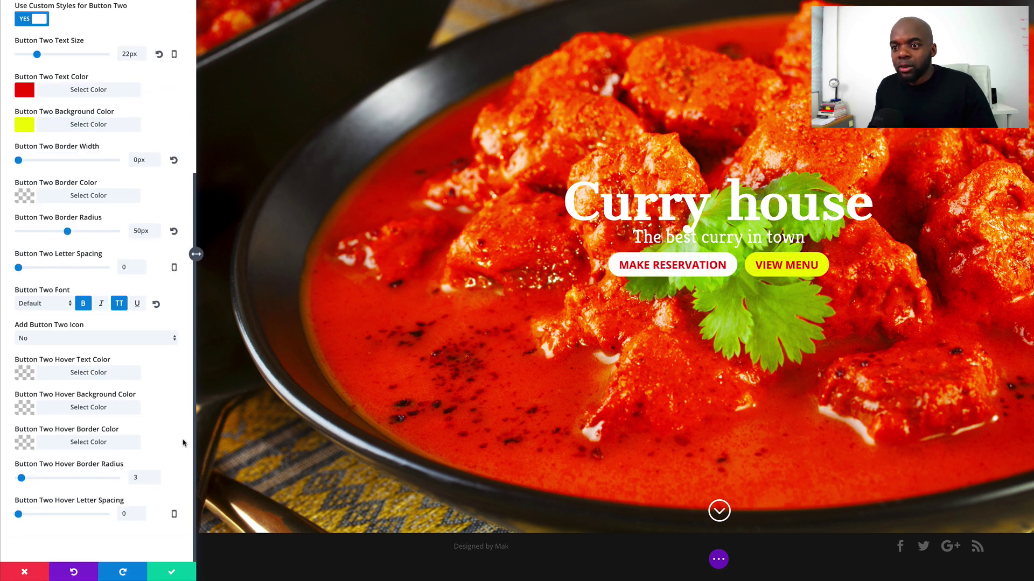
pyautogui.click(24, 409)
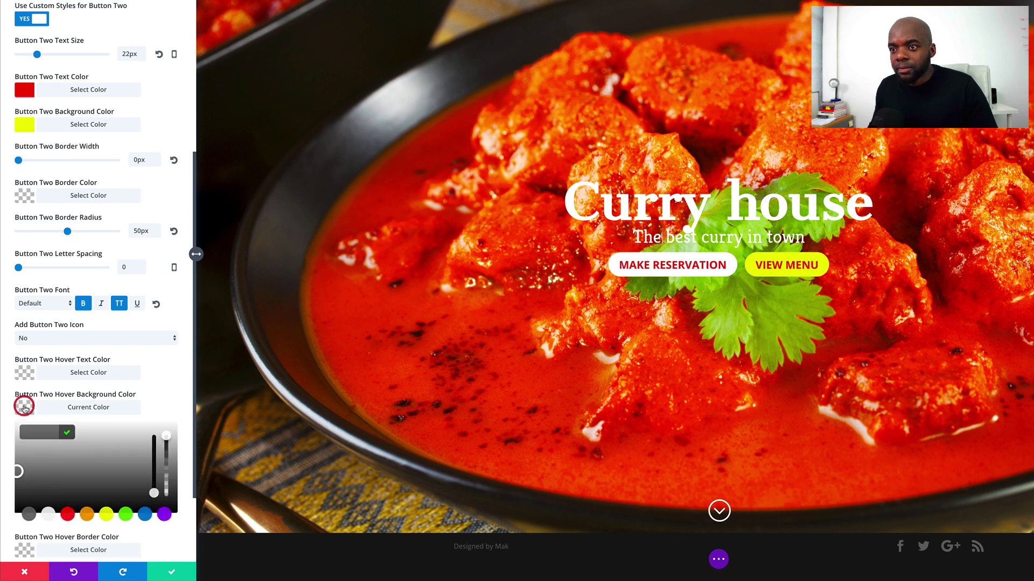
pyautogui.click(107, 514)
pyautogui.moveTo(168, 452); pyautogui.dragTo(167, 458)
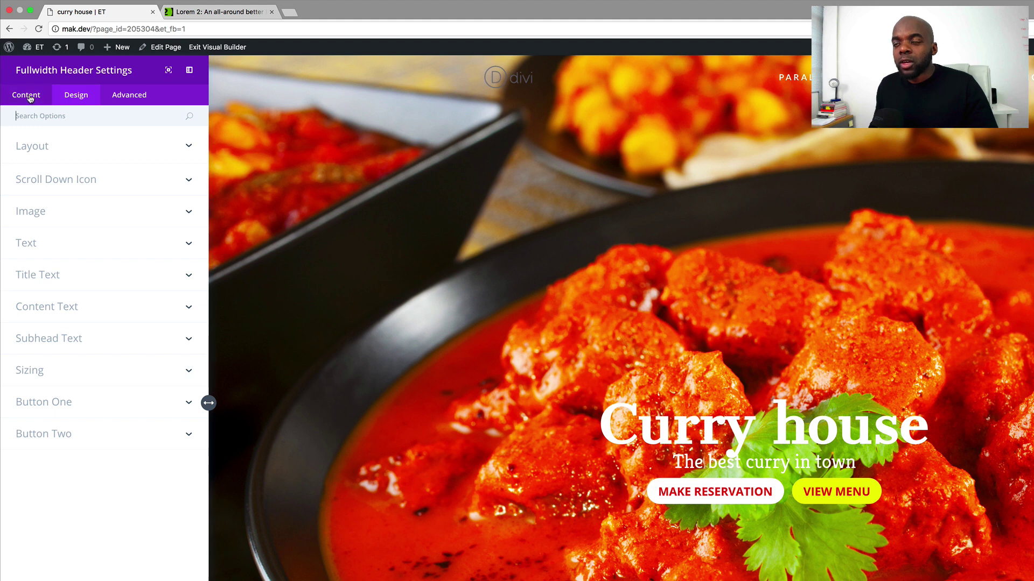
# Change the header's Button #2 text to "view the menu" and save the header settings
pyautogui.click(30, 98)
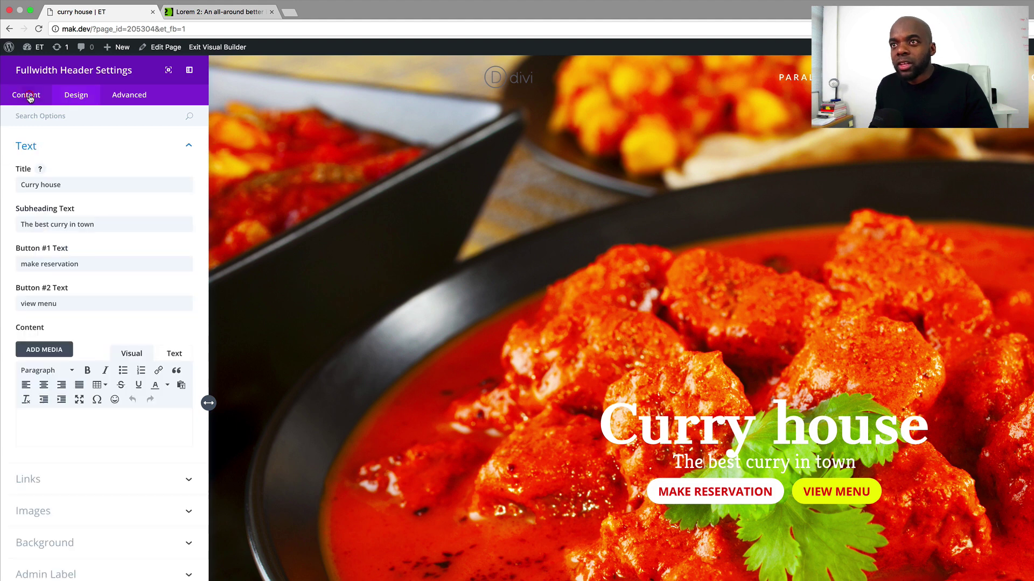
pyautogui.click(37, 304)
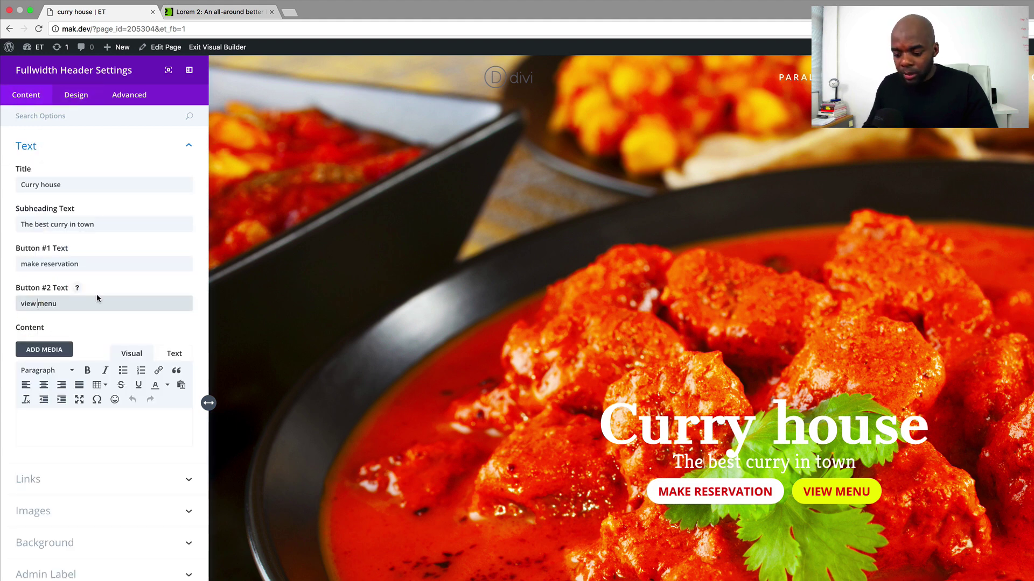
pyautogui.write('the')
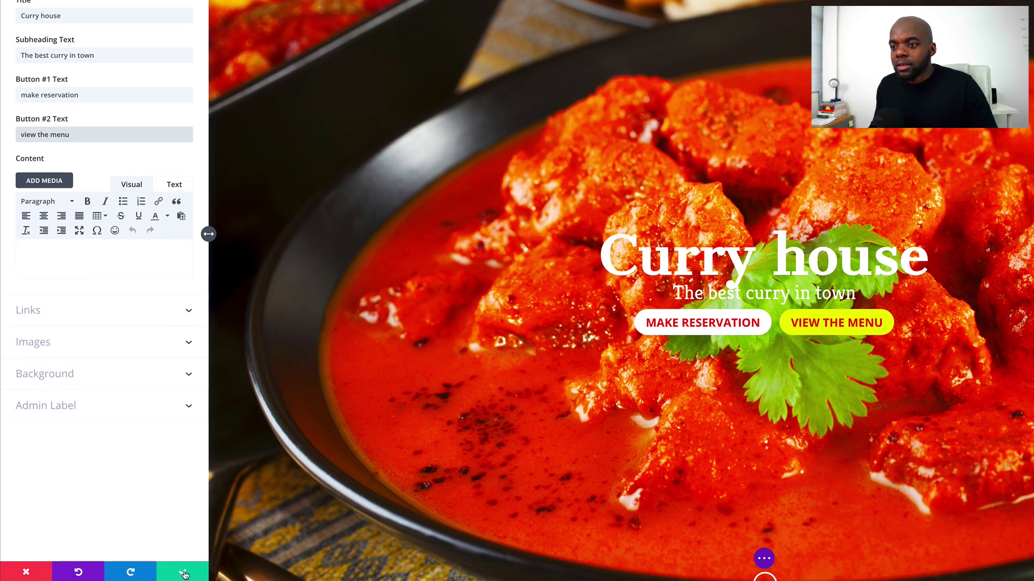
pyautogui.click(184, 572)
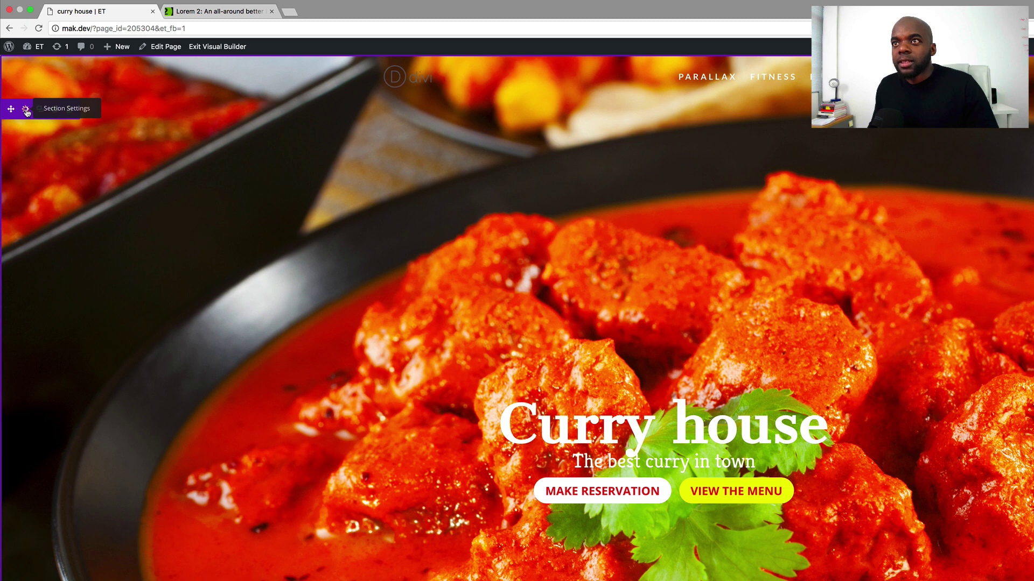
# Add a linear background gradient to the header's section and make its first color black
pyautogui.click(26, 110)
pyautogui.click(46, 145)
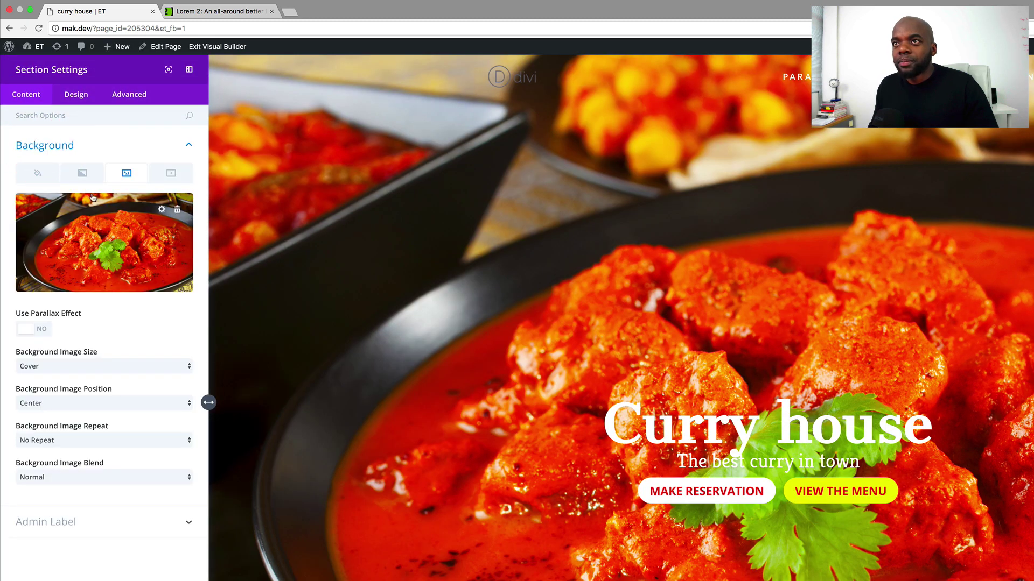
pyautogui.click(82, 174)
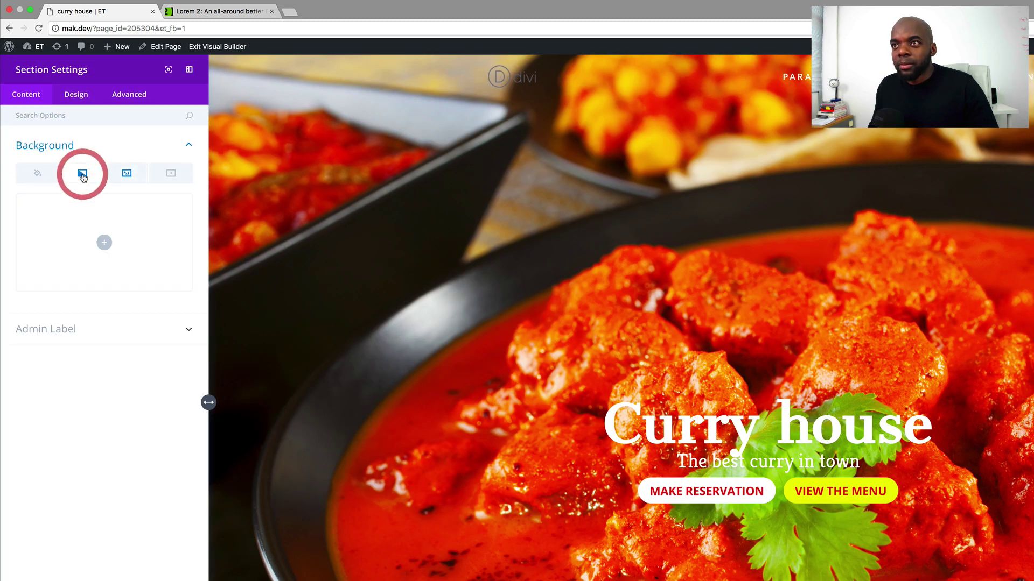
pyautogui.click(105, 243)
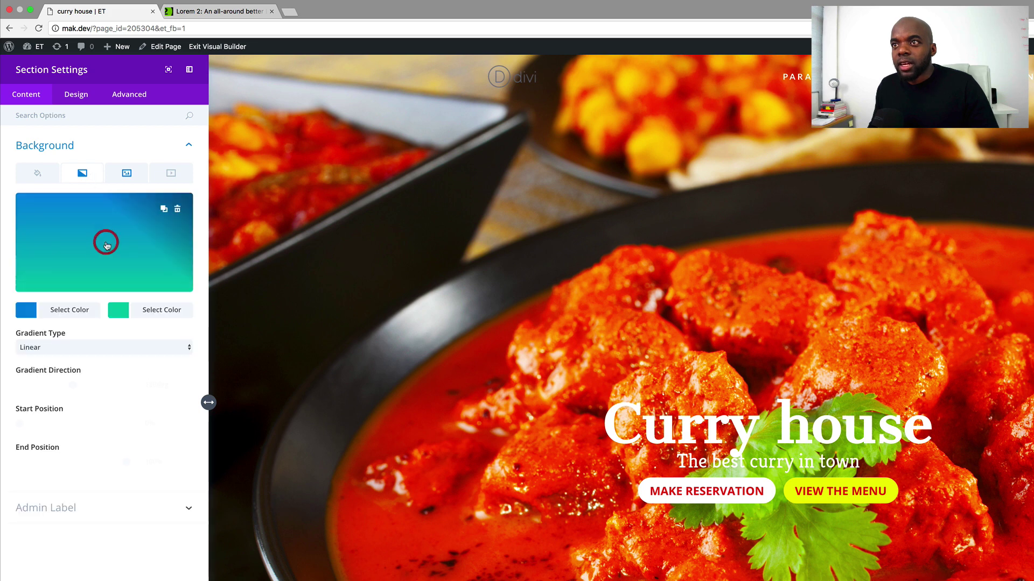
pyautogui.click(29, 312)
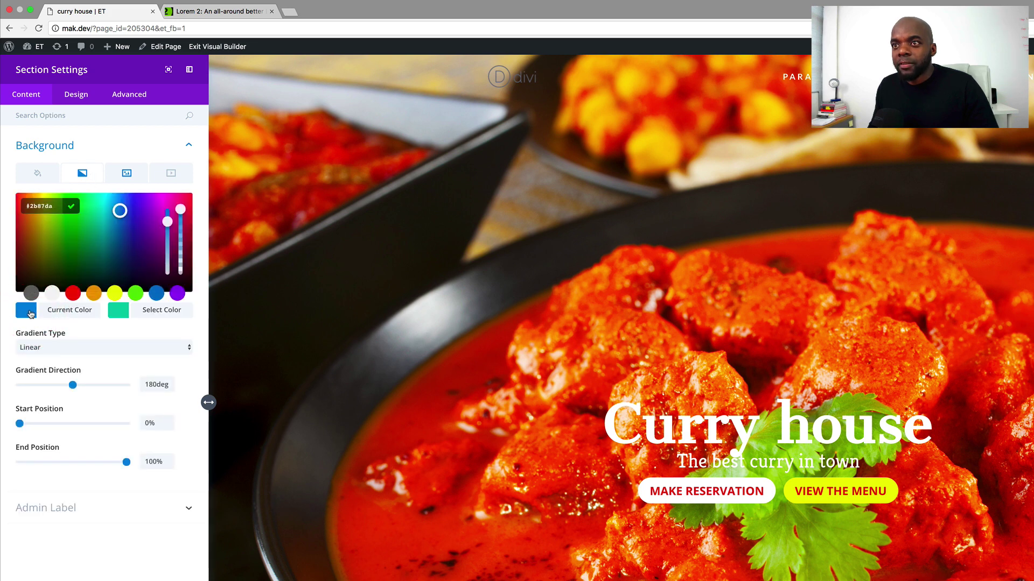
pyautogui.click(21, 285)
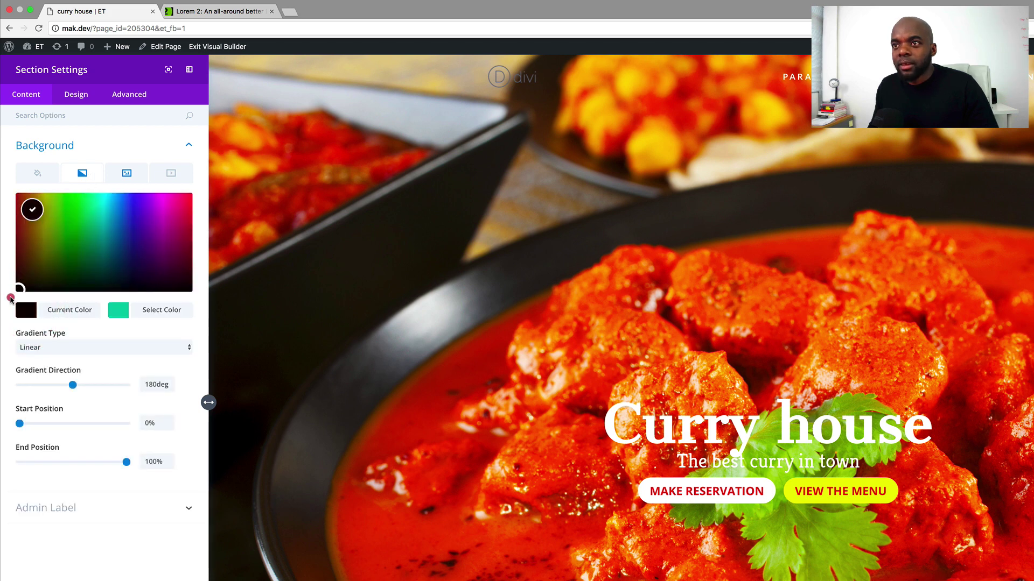
pyautogui.click(18, 288)
# Set the second color of the section's background gradient to white (#ffffff)
pyautogui.click(118, 310)
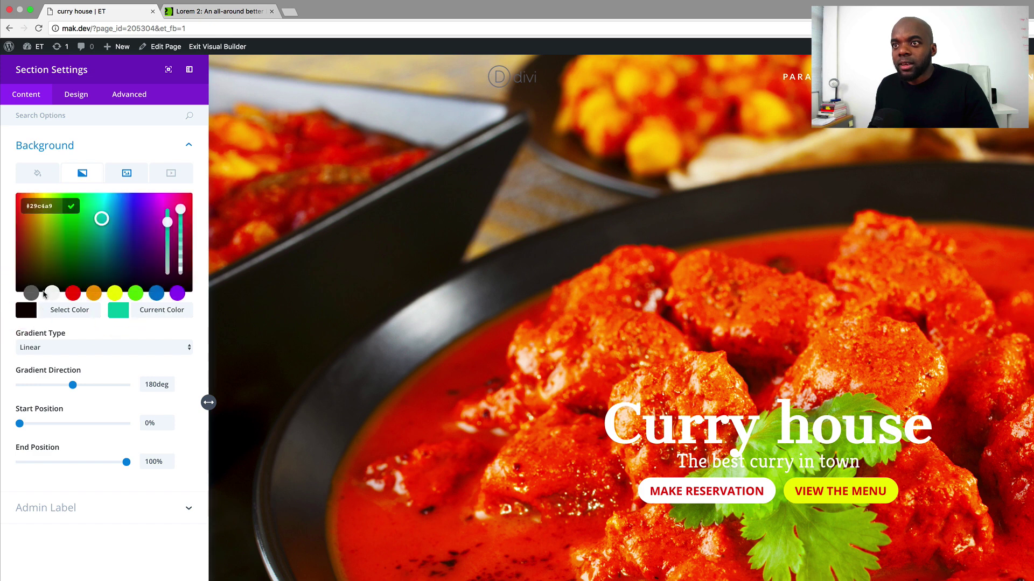
pyautogui.click(51, 293)
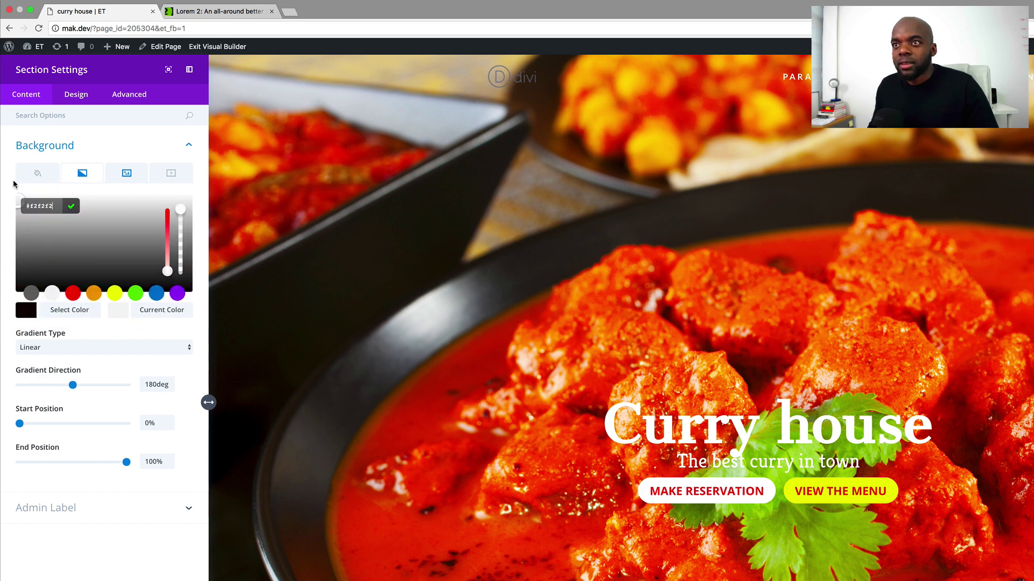
pyautogui.click(16, 185)
pyautogui.click(115, 314)
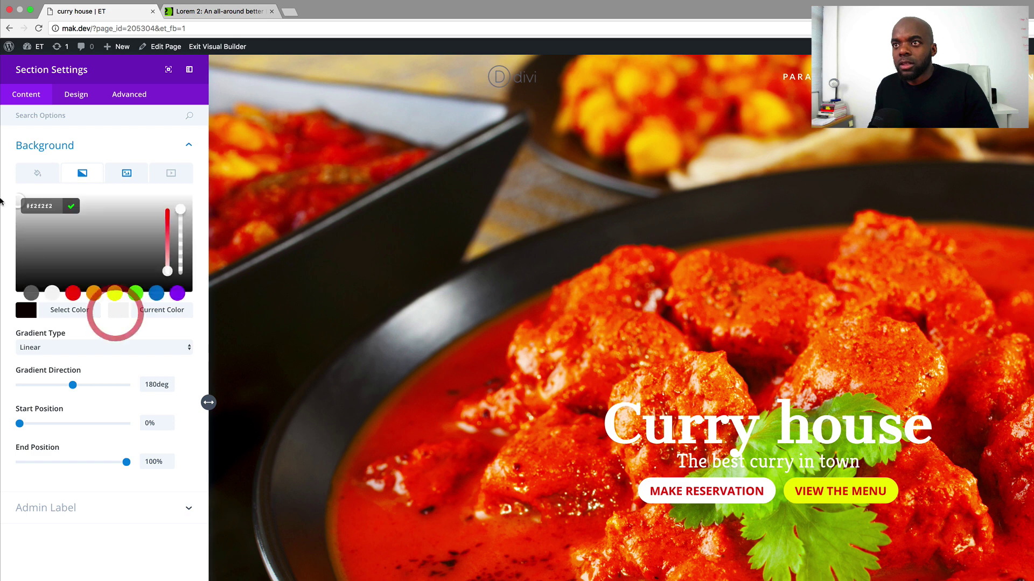
pyautogui.moveTo(19, 199); pyautogui.dragTo(8, 175)
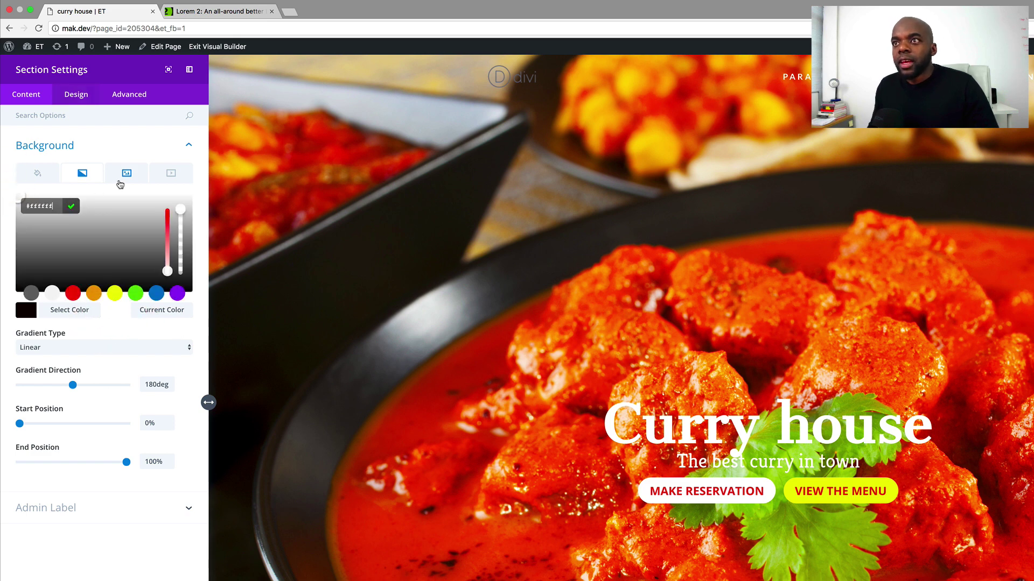
# Set the section's background image blend to Multiply
pyautogui.click(134, 176)
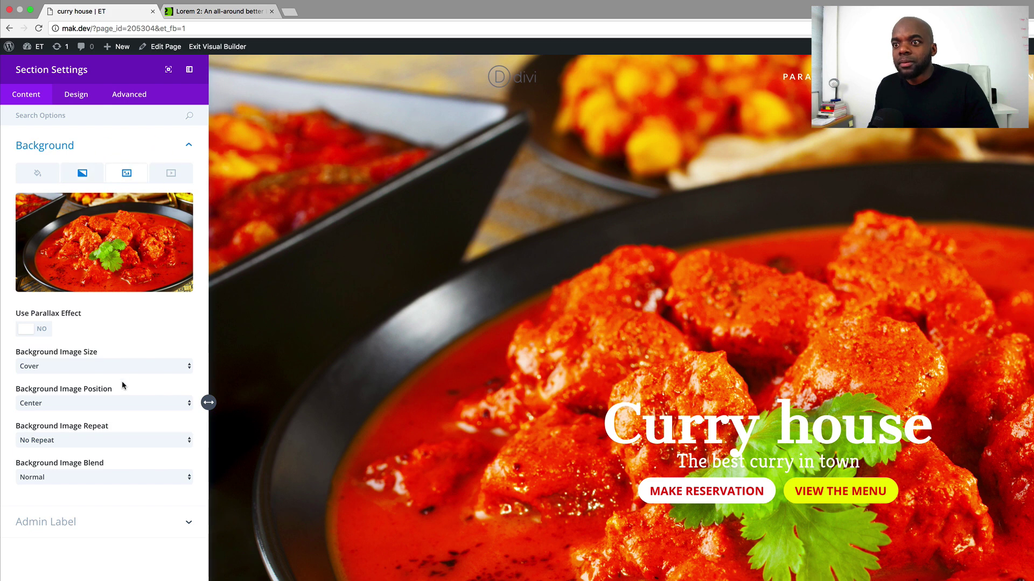
pyautogui.click(81, 479)
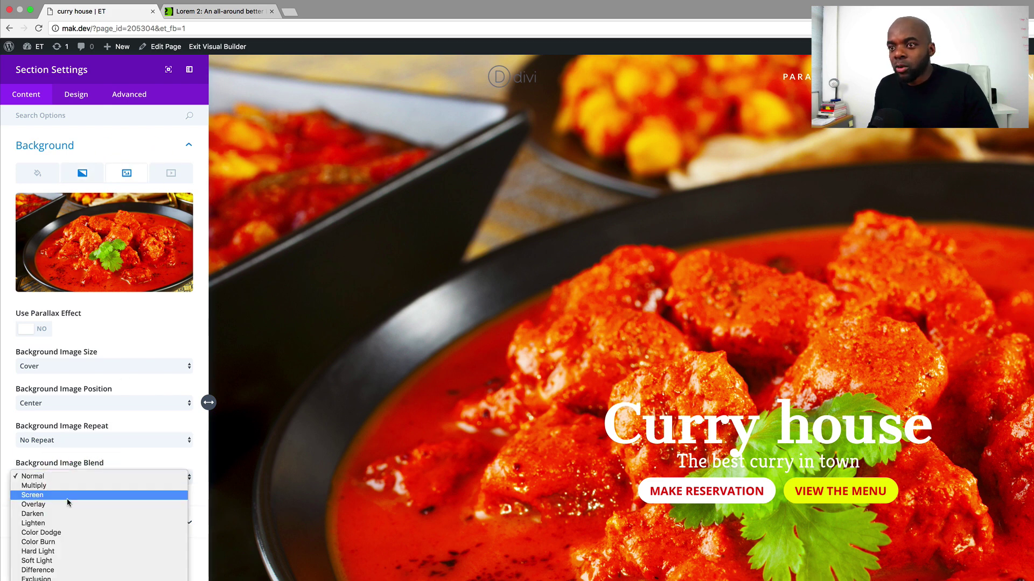
pyautogui.click(70, 489)
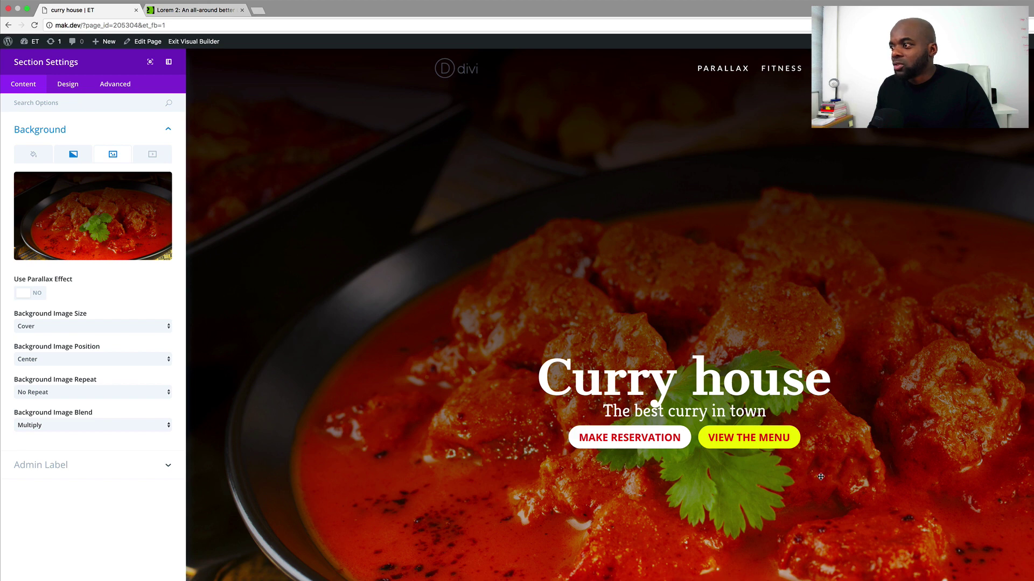
# Insert a regular section below the header with a row of three equal columns
pyautogui.scroll(-1, 821, 477)
pyautogui.scroll(1, 821, 477)
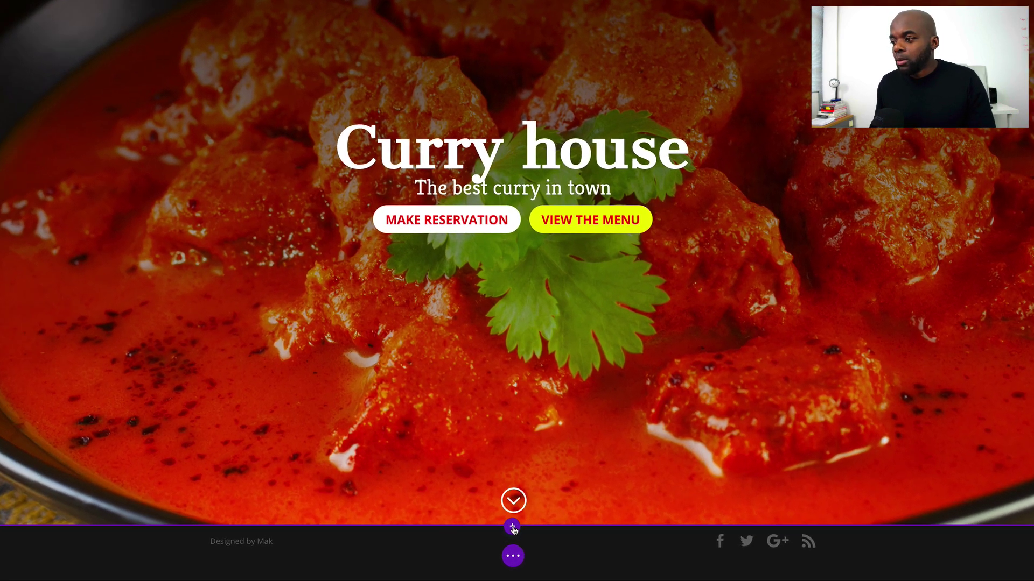
pyautogui.click(514, 542)
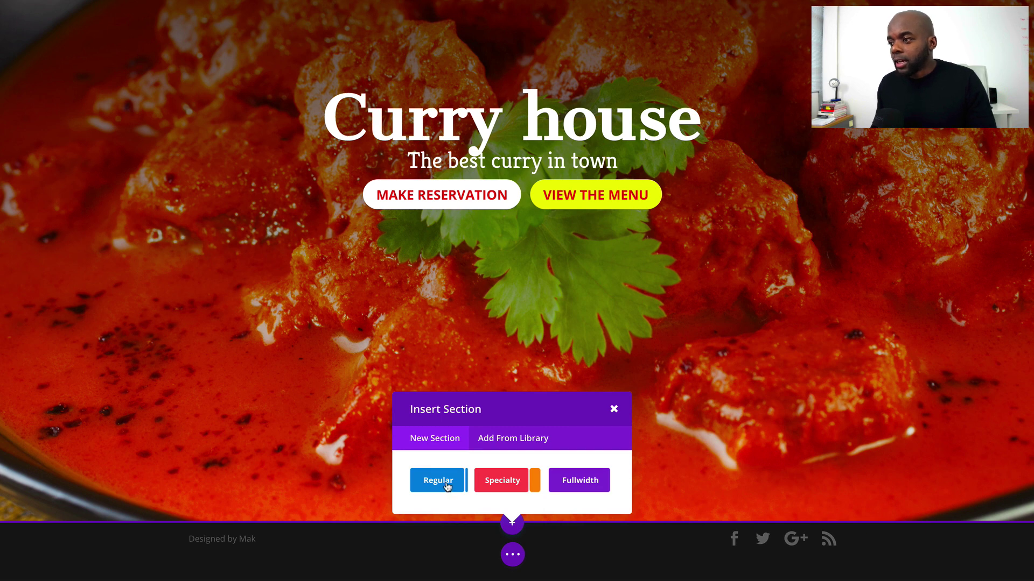
pyautogui.click(446, 486)
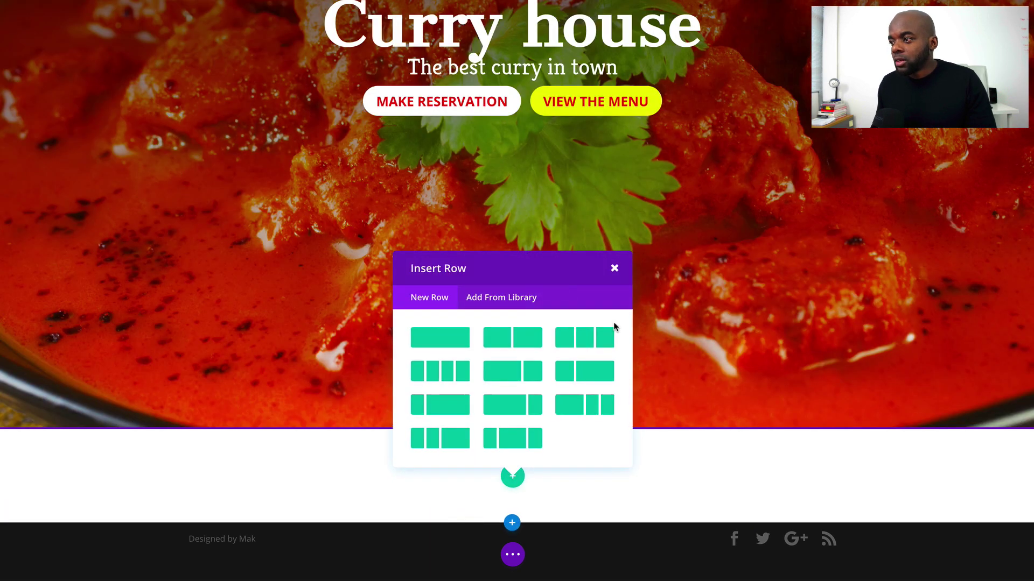
pyautogui.click(589, 339)
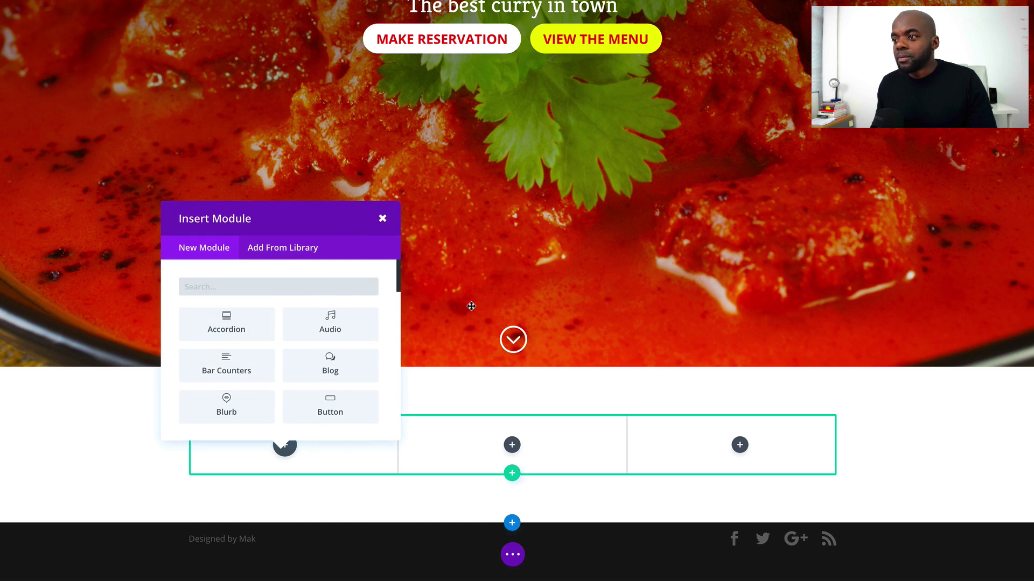
# Find the Call To Action module and insert it into the new row's first column
pyautogui.click(221, 287)
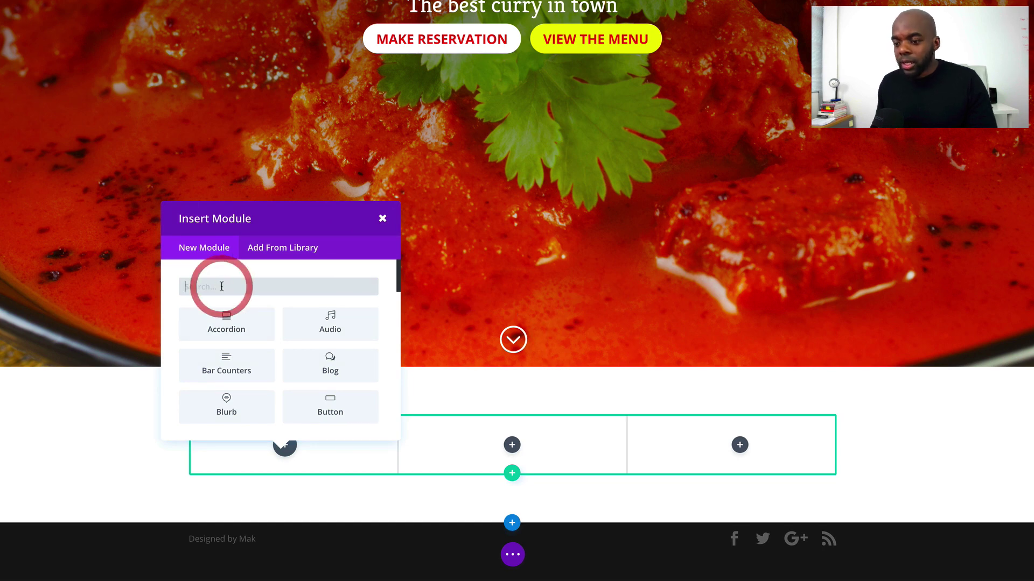
pyautogui.write('ca')
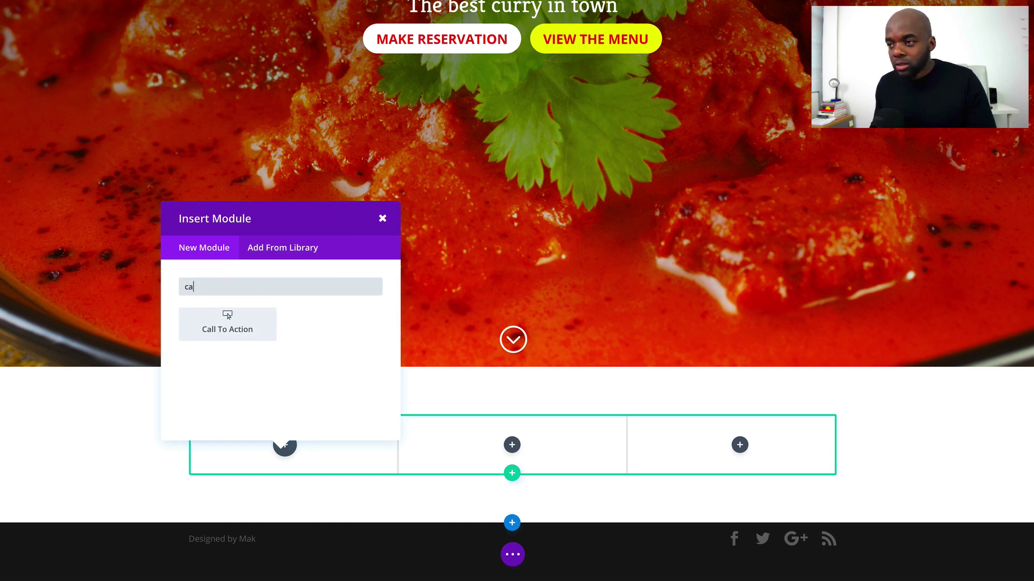
pyautogui.click(222, 324)
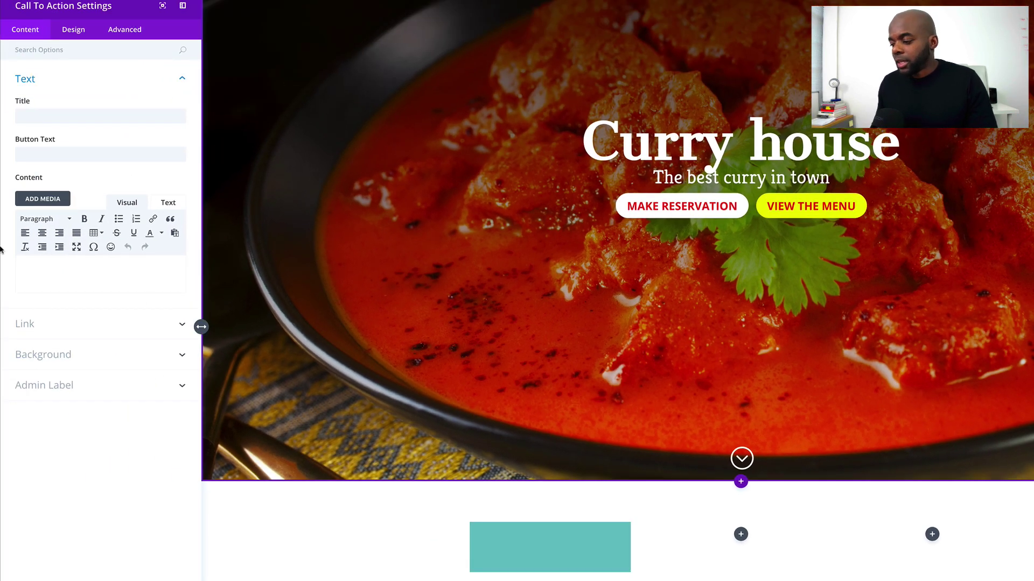
# Title the call to action "manu" and set its button text to "order"
pyautogui.click(134, 113)
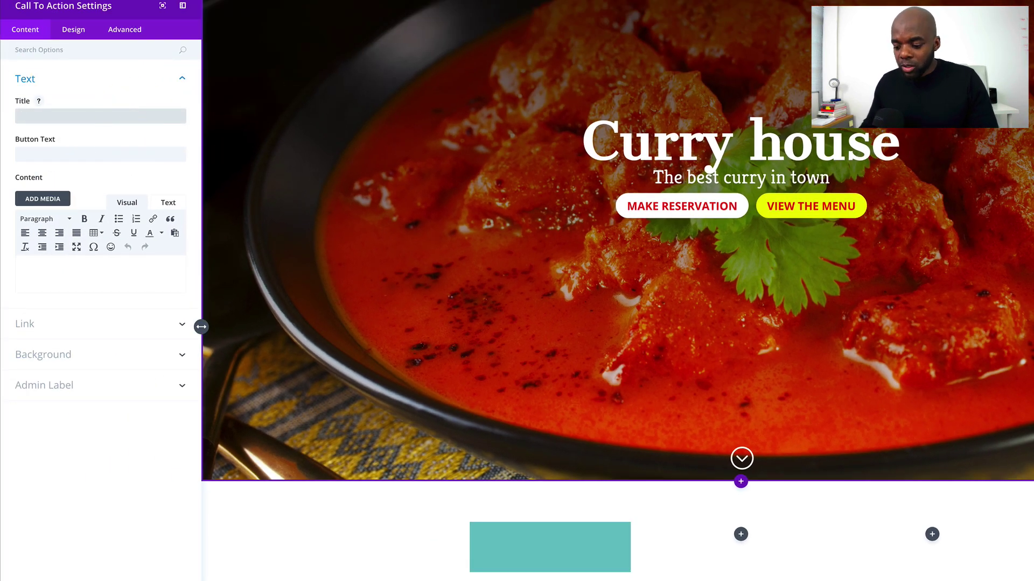
pyautogui.write('manu')
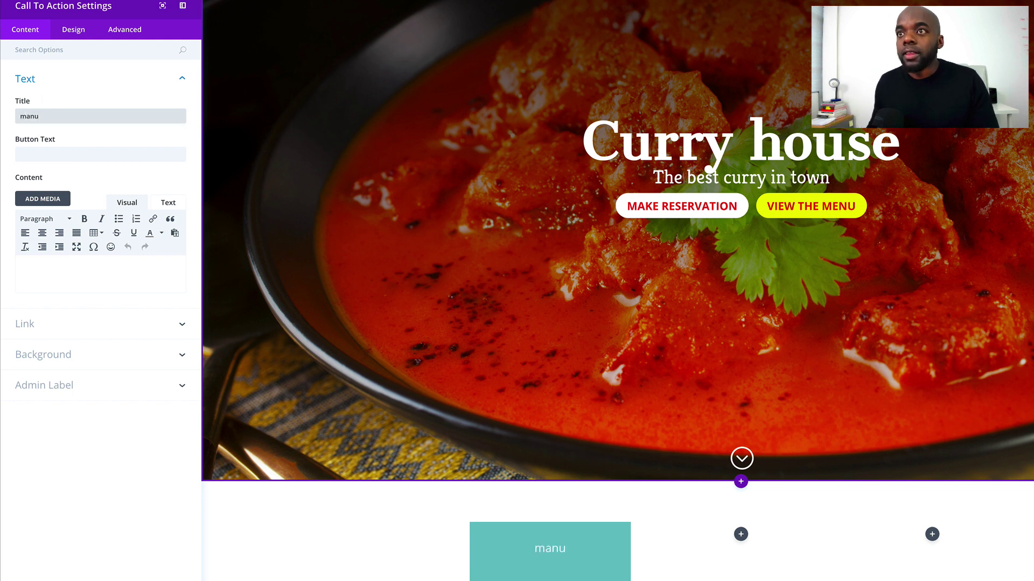
pyautogui.click(52, 156)
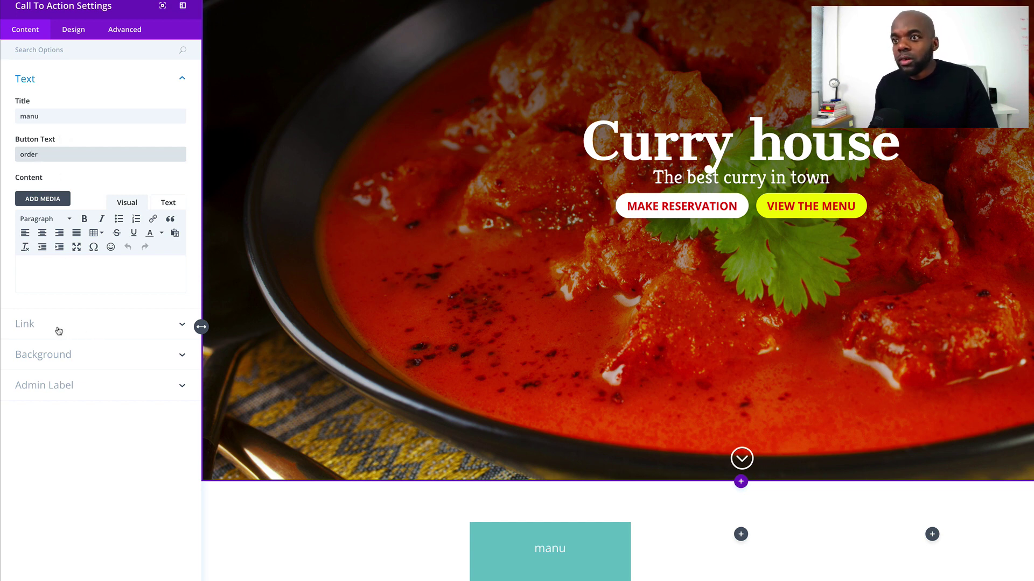
# Set the call to action's button URL to #
pyautogui.click(24, 328)
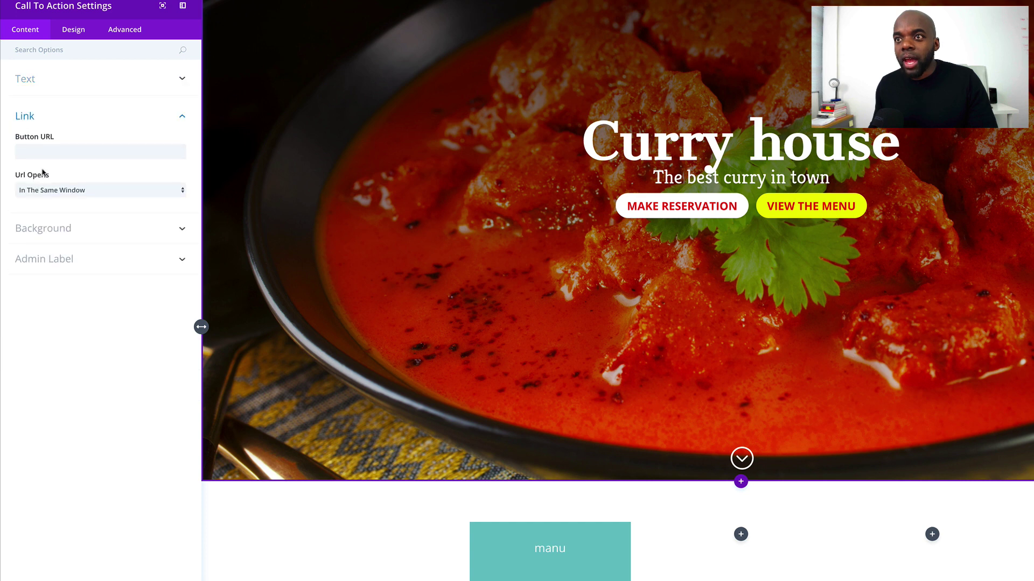
pyautogui.click(46, 149)
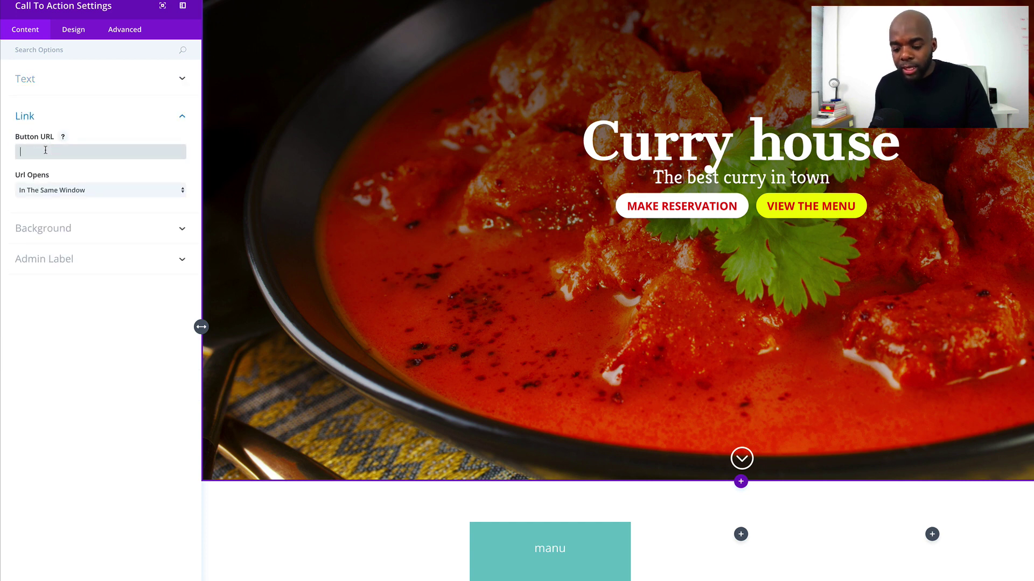
pyautogui.write('#')
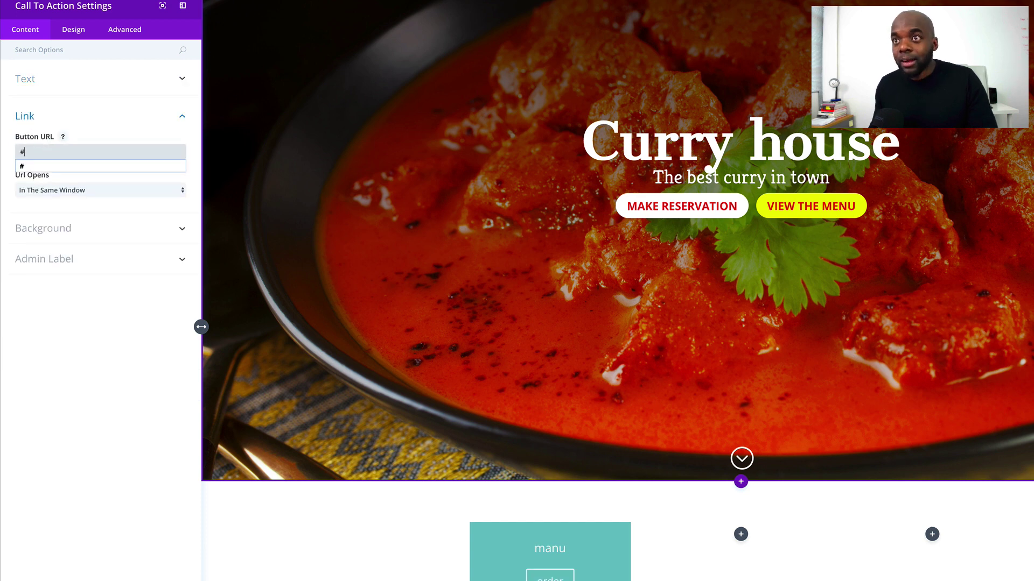
# Correct the call to action's title to "menu"
pyautogui.click(67, 169)
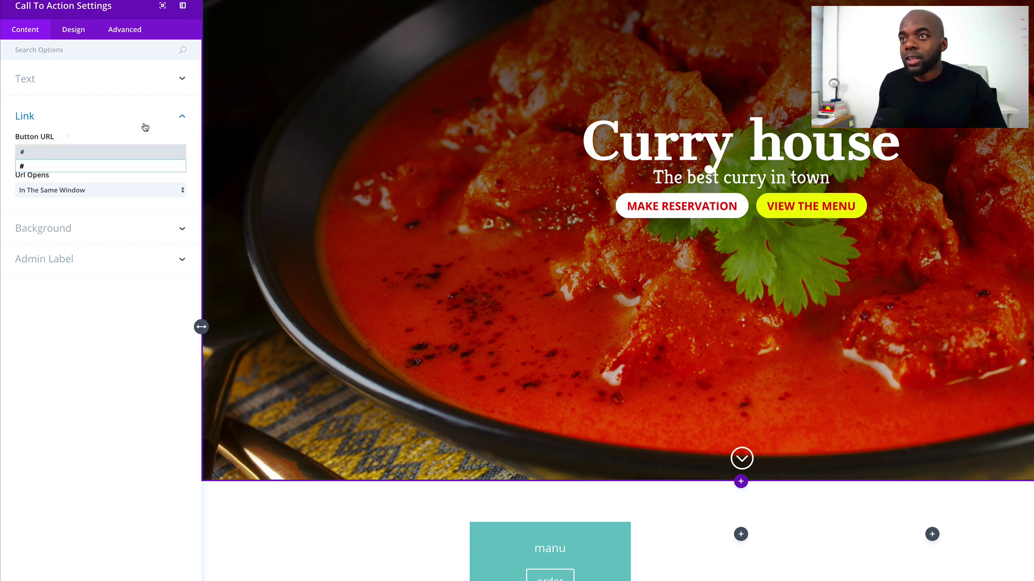
pyautogui.click(89, 343)
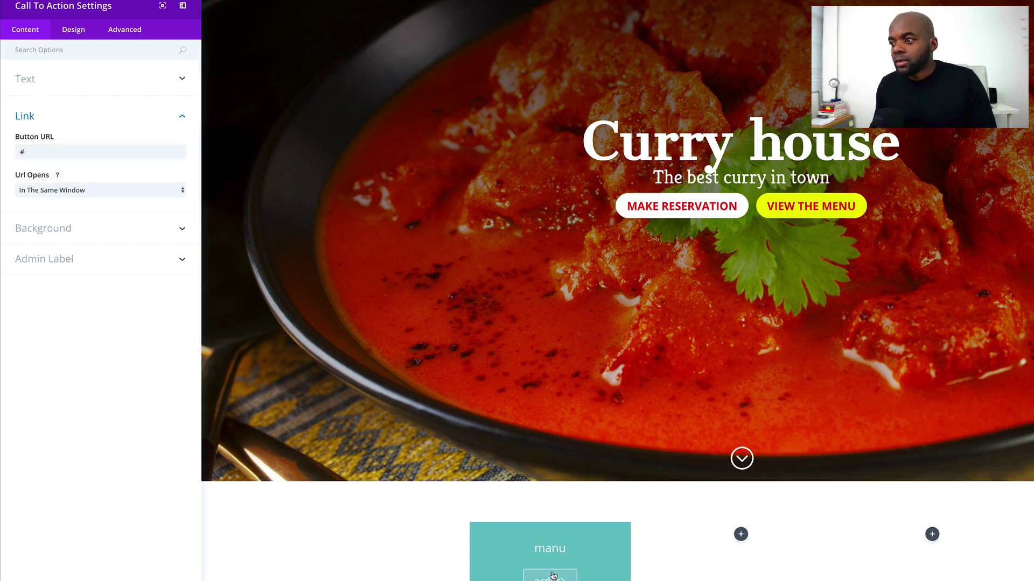
pyautogui.click(32, 81)
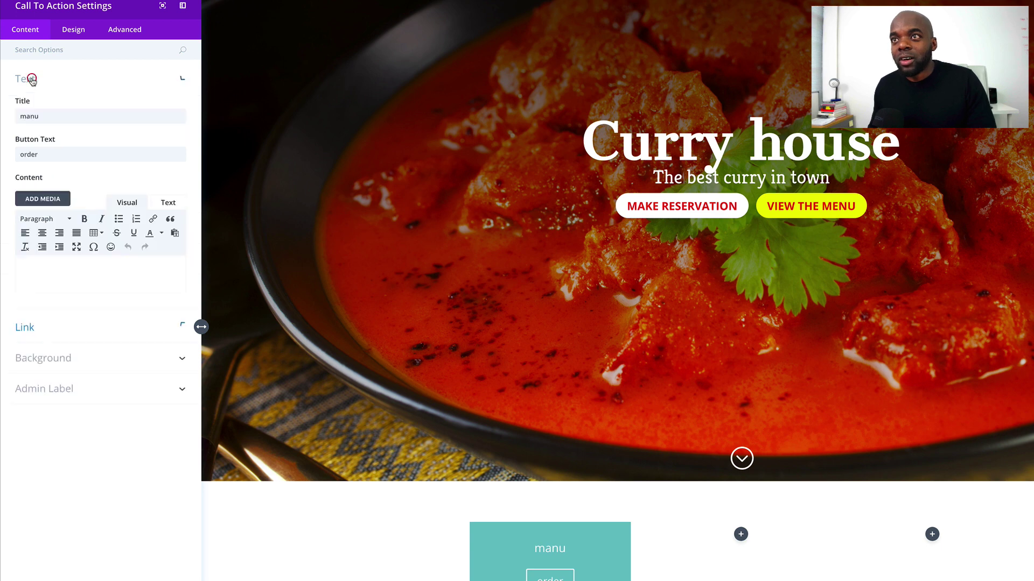
pyautogui.click(30, 117)
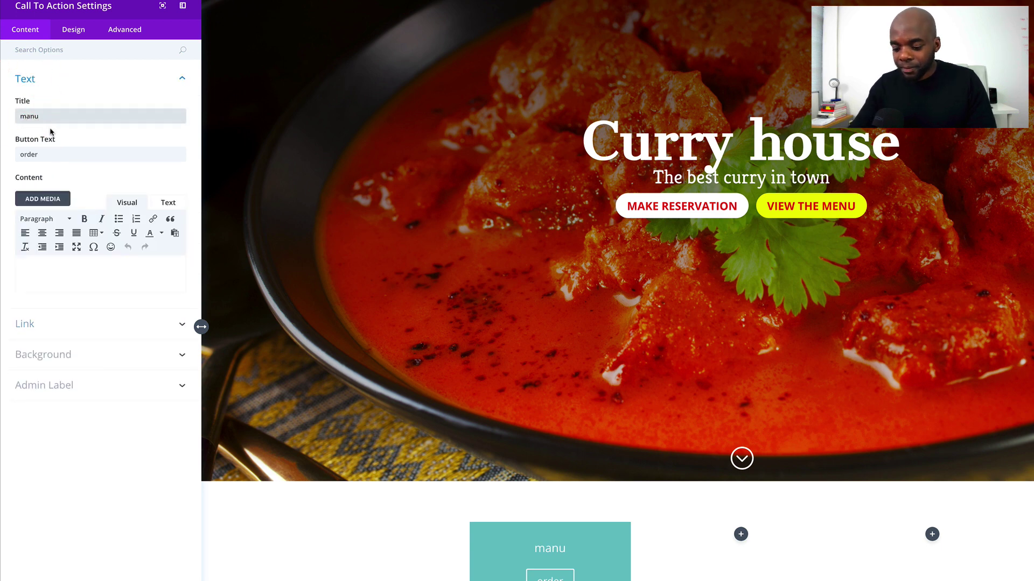
# Copy "Donec nec justo eget felis" from the Lorem 2 page in the browser and paste it as the call to action's content
pyautogui.click(112, 267)
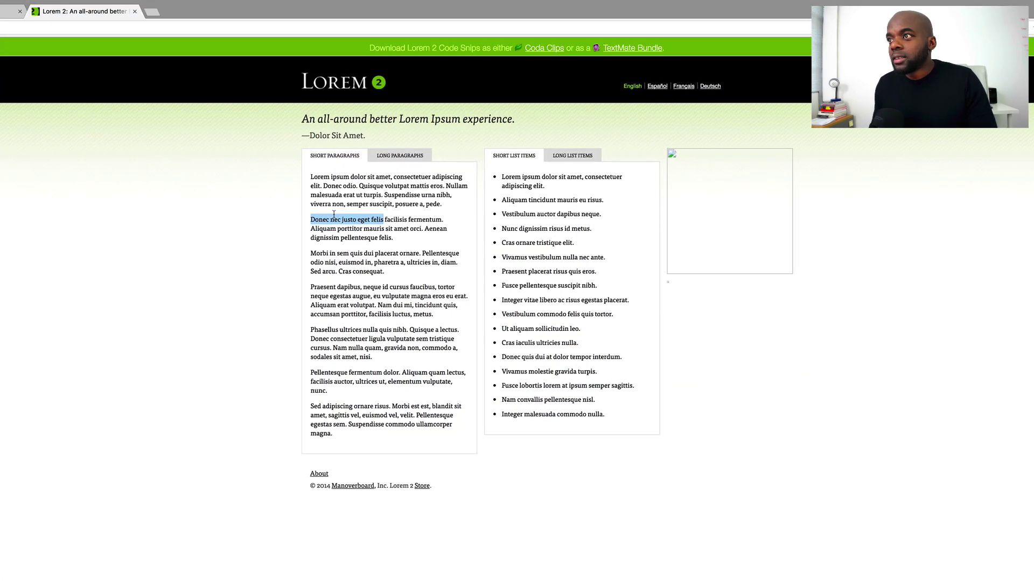
pyautogui.rightClick(333, 218)
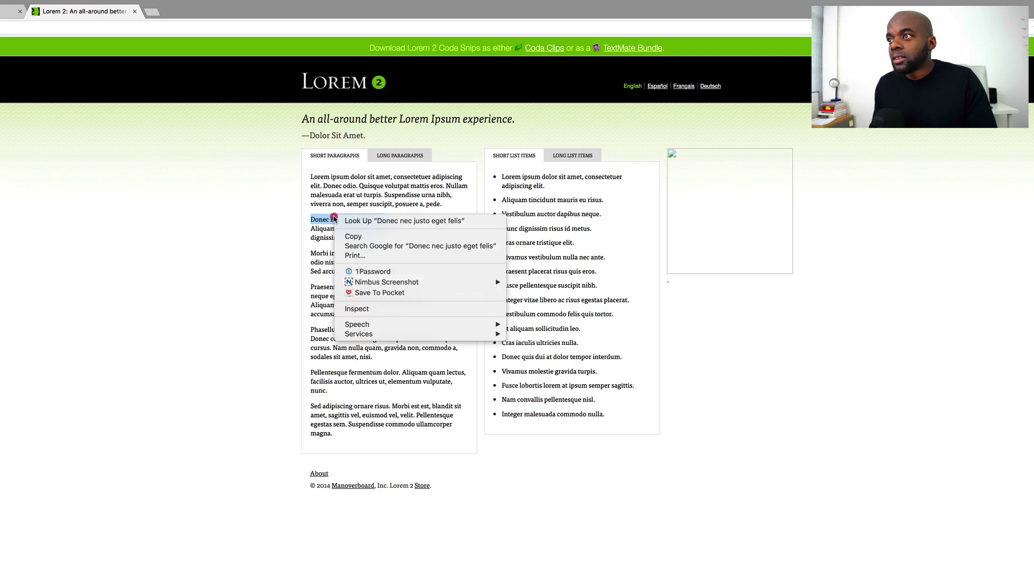
pyautogui.click(351, 236)
pyautogui.click(2, 11)
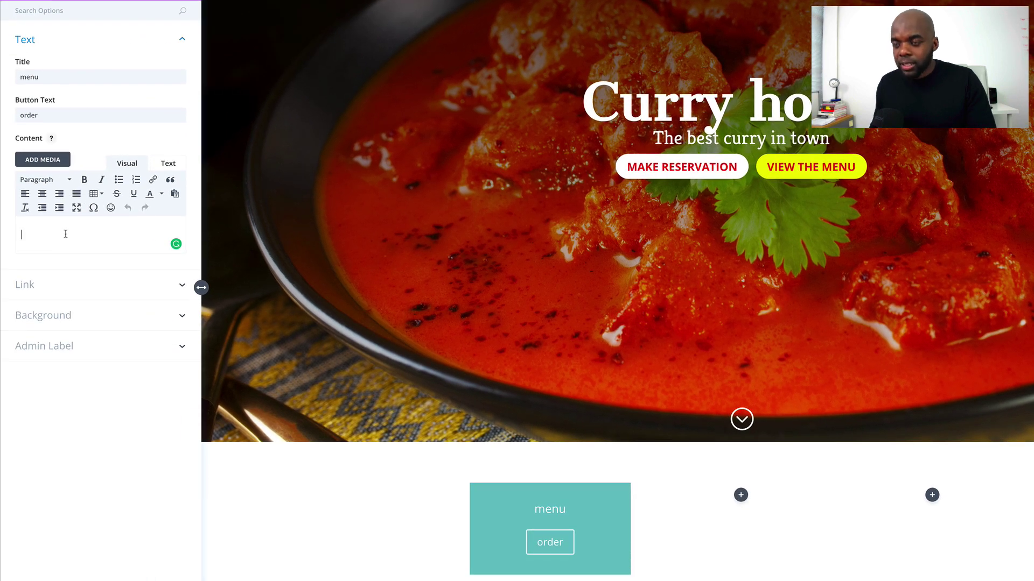
pyautogui.hotkey('ctrl', 'v')
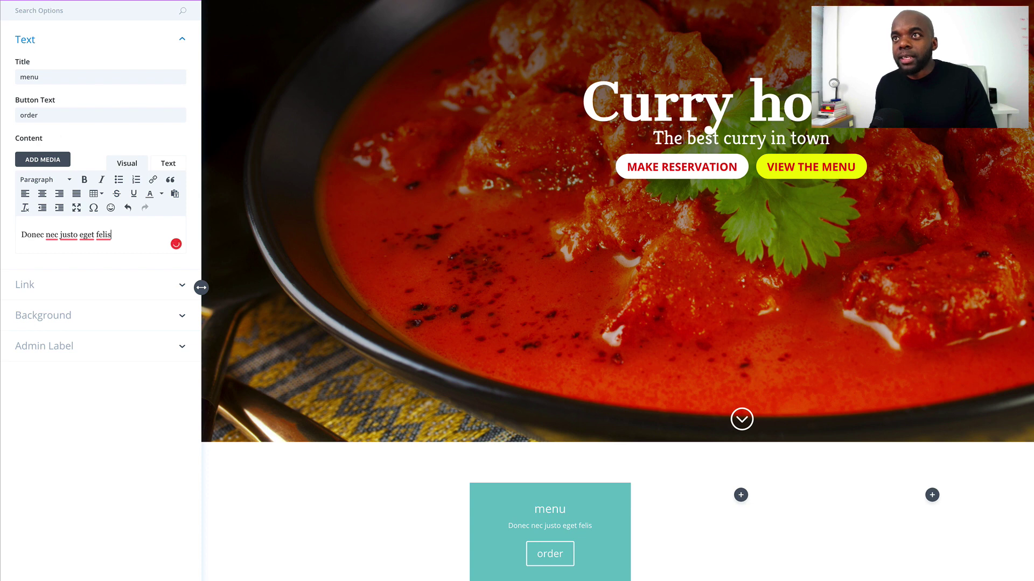
# Make the call to action's header text bold and uppercase
pyautogui.click(79, 11)
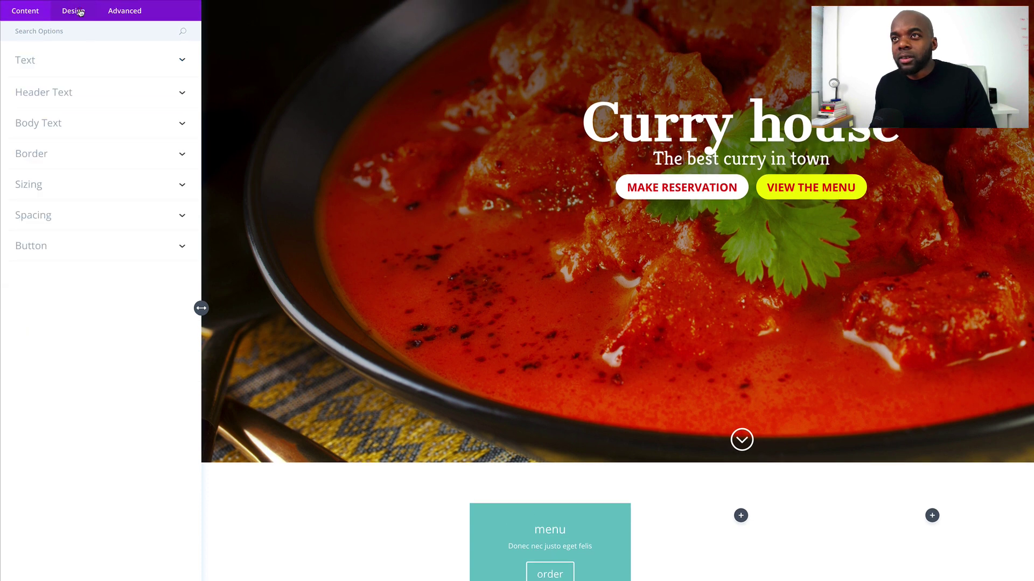
pyautogui.click(32, 61)
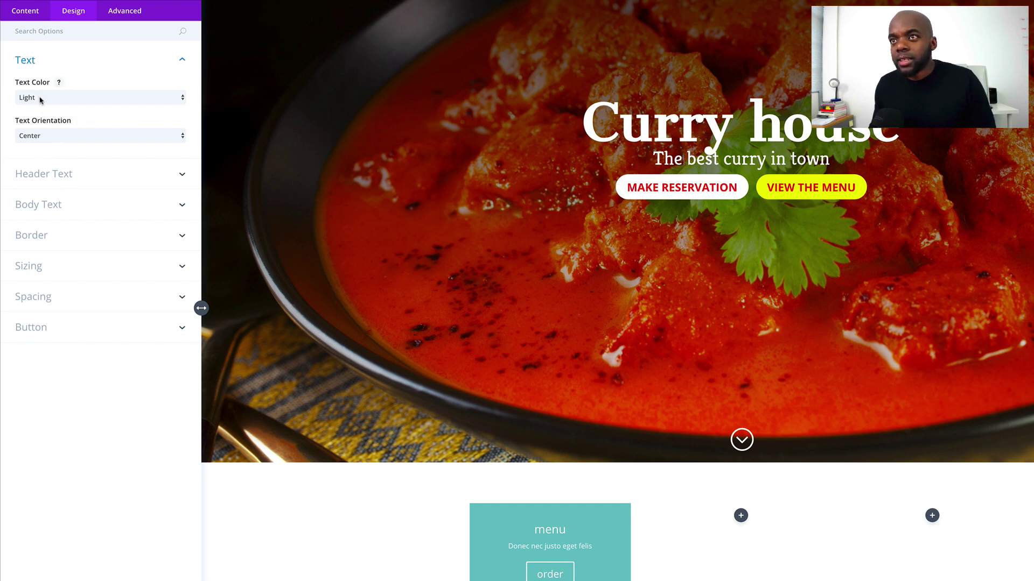
pyautogui.click(57, 175)
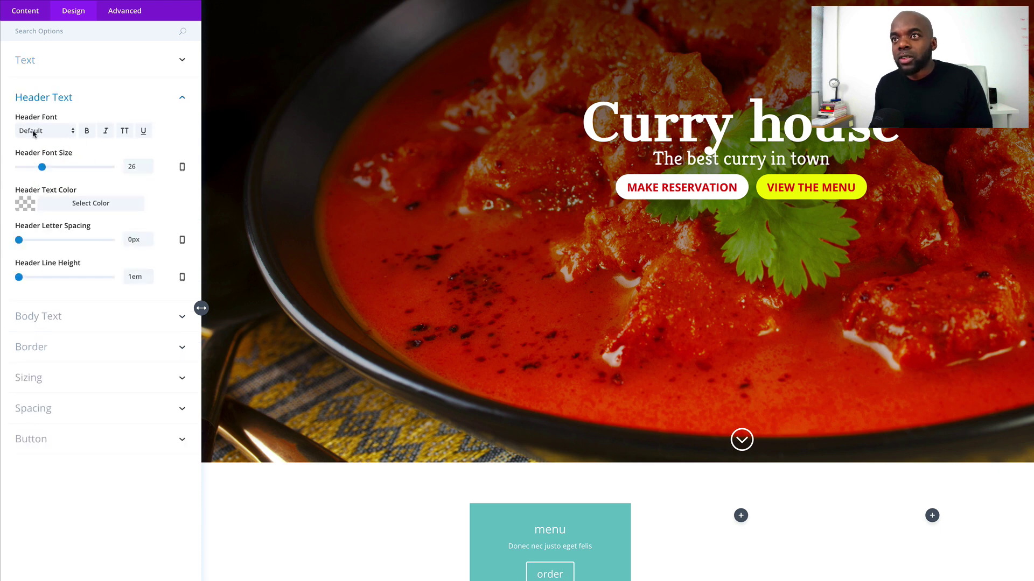
pyautogui.click(87, 131)
pyautogui.click(124, 131)
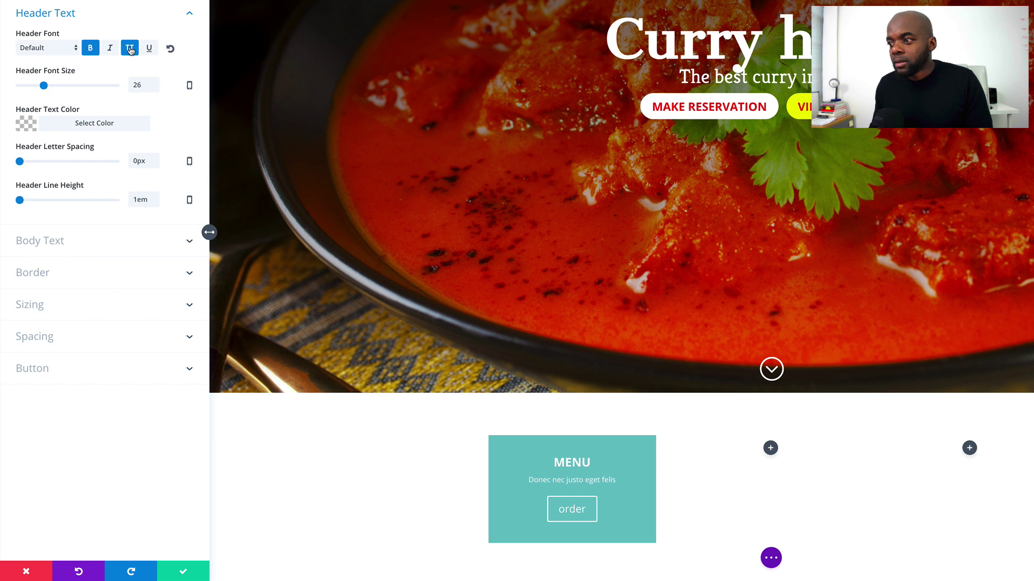
# Set the call to action's body font size to 17px
pyautogui.click(50, 243)
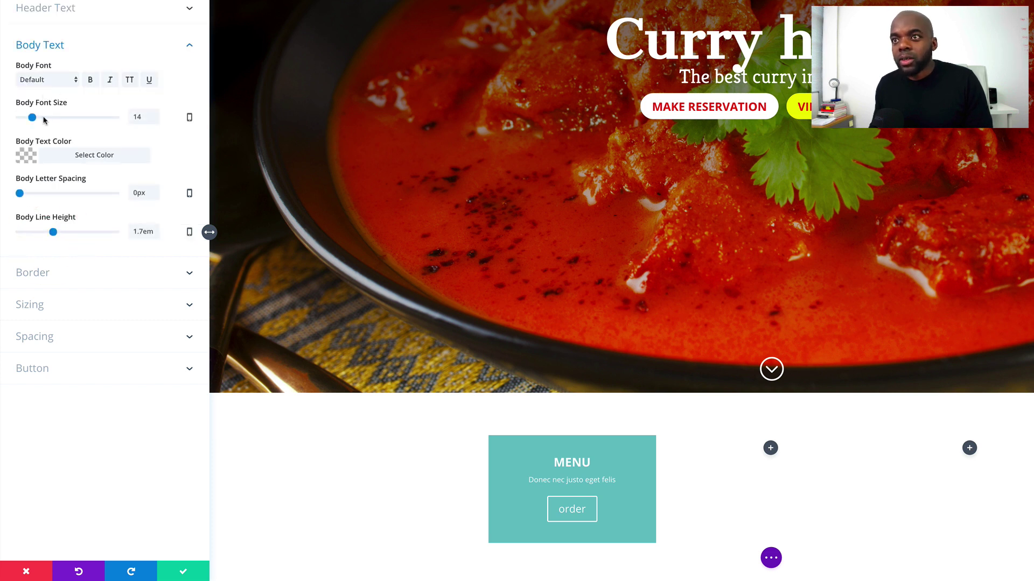
pyautogui.moveTo(34, 119); pyautogui.dragTo(34, 119)
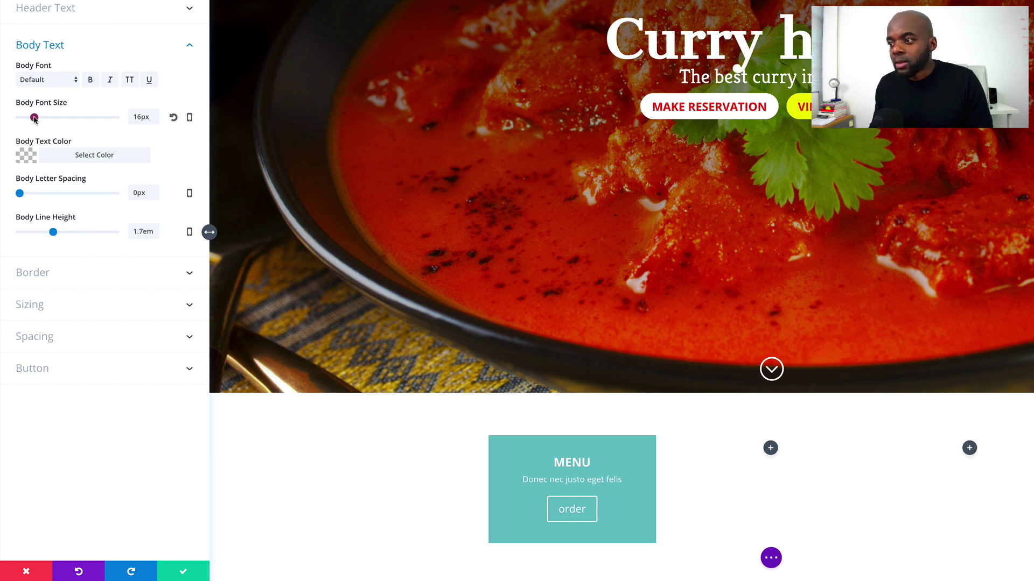
pyautogui.moveTo(34, 119); pyautogui.dragTo(35, 118)
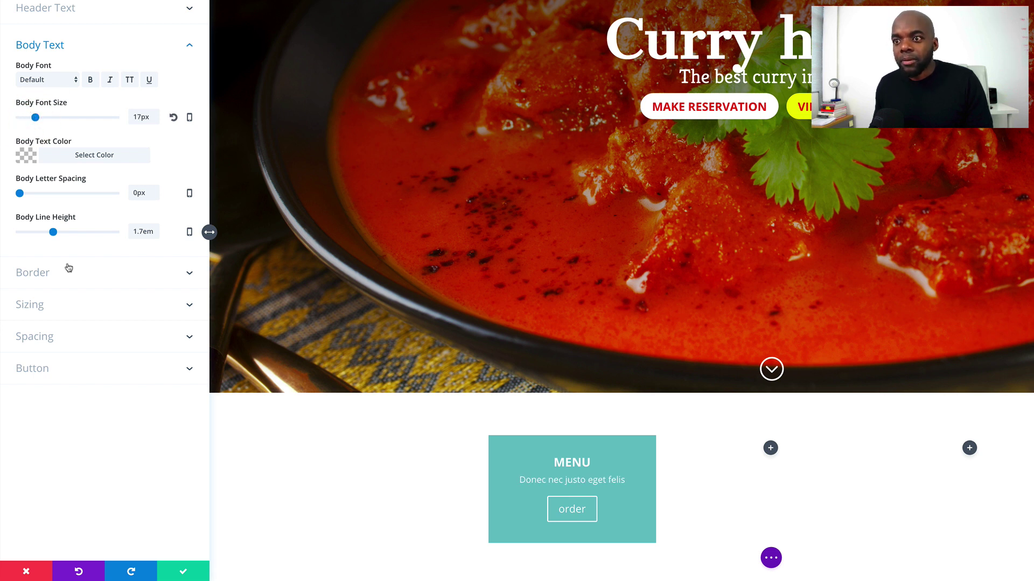
# Enable custom styles for the call to action's button and give it a red background with yellow text
pyautogui.click(44, 370)
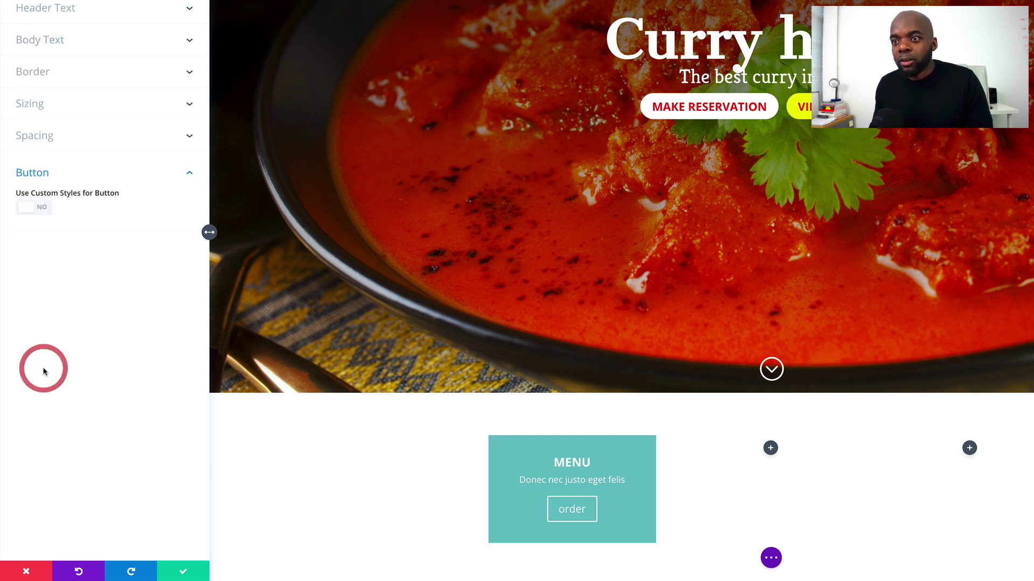
pyautogui.click(42, 208)
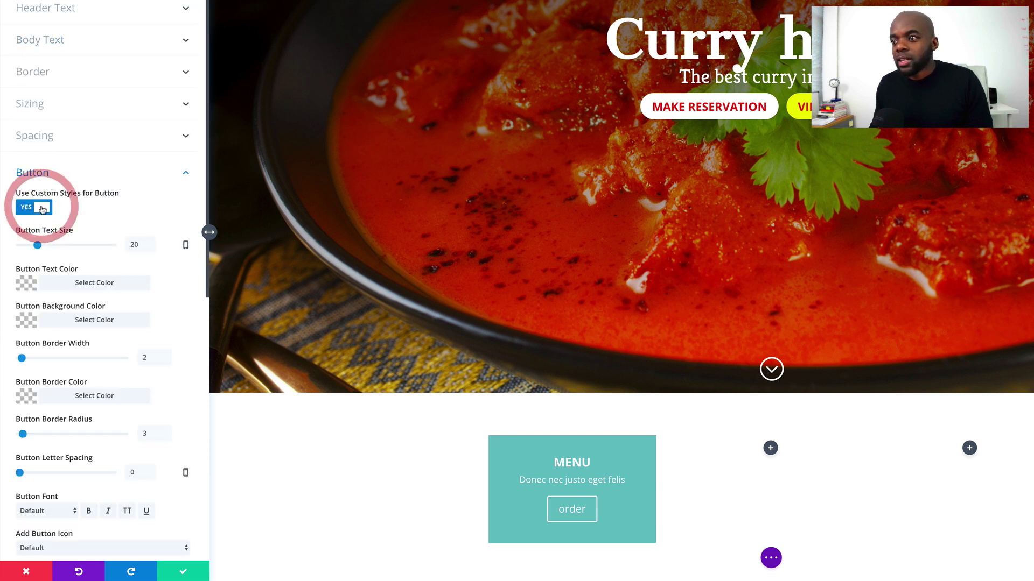
pyautogui.scroll(-3, 179, 403)
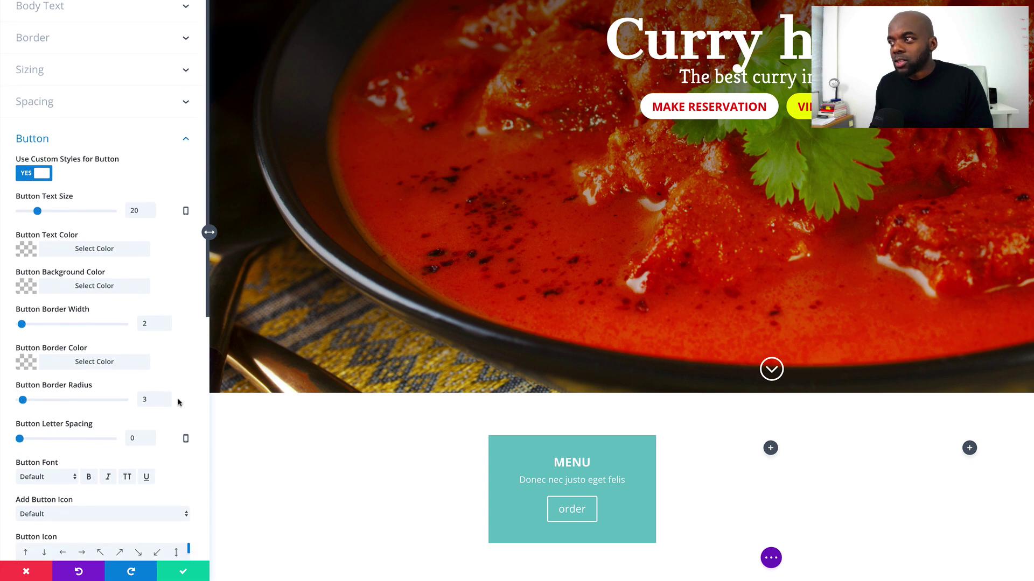
pyautogui.scroll(-1, 178, 403)
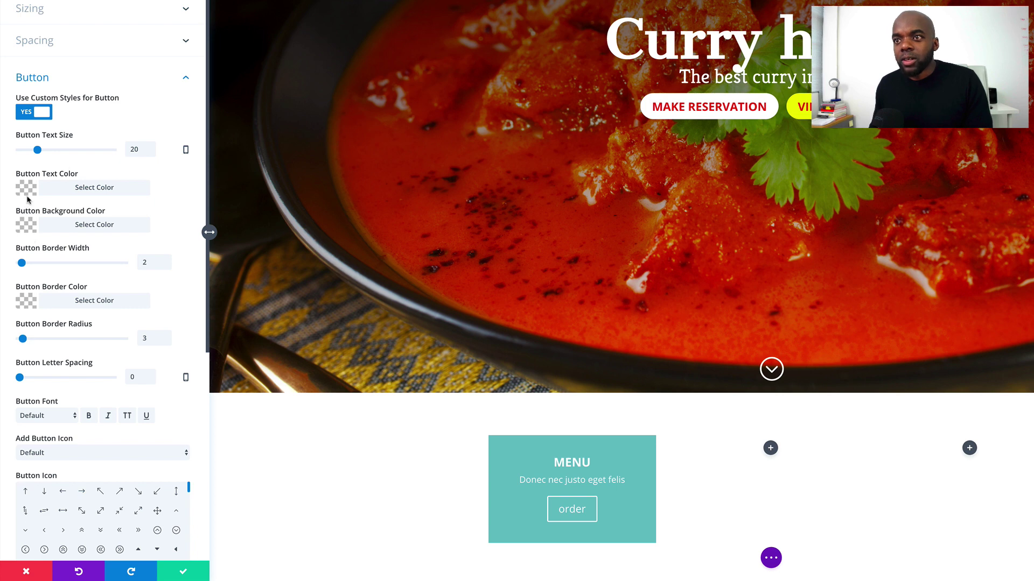
pyautogui.click(25, 227)
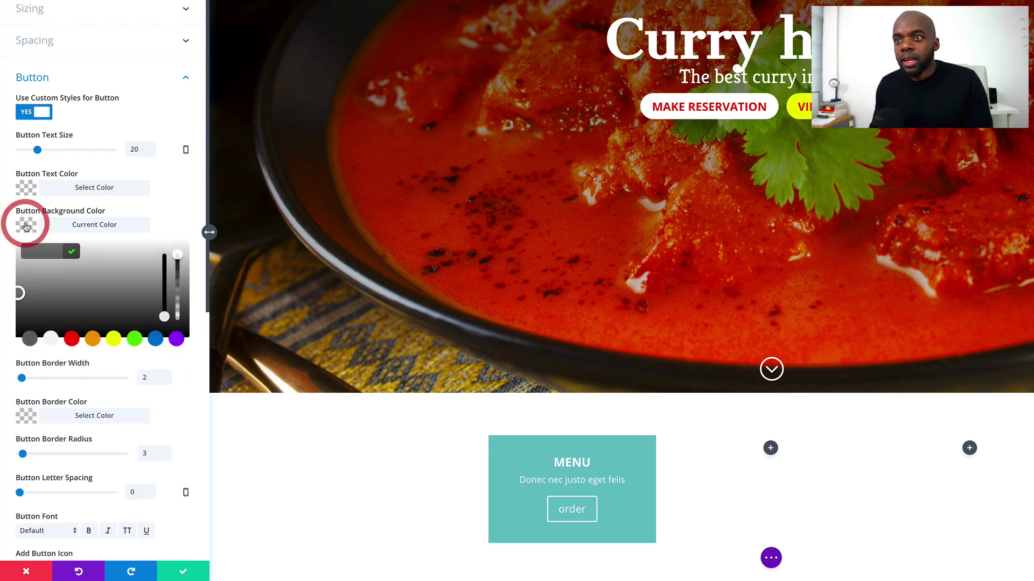
pyautogui.click(70, 341)
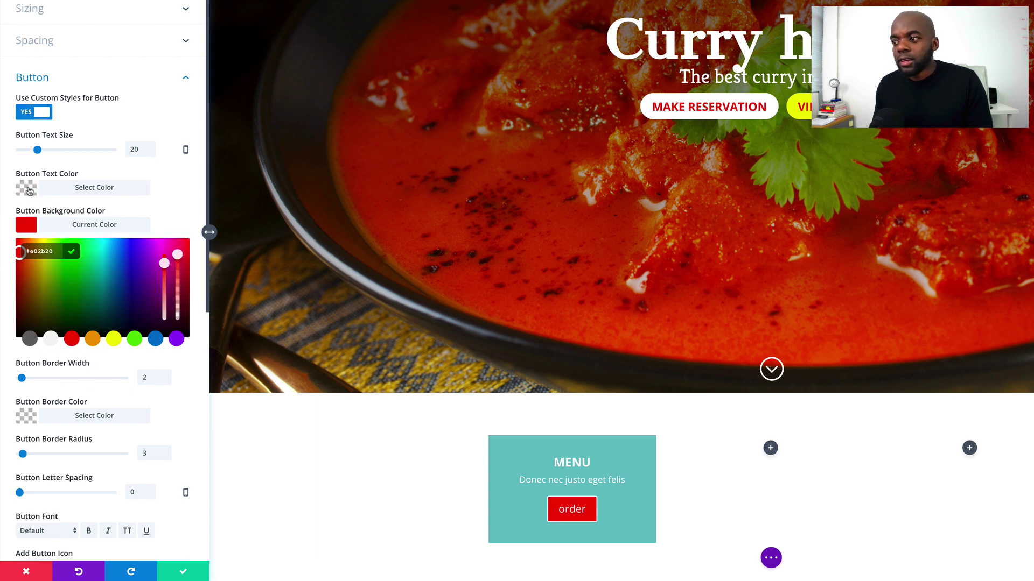
pyautogui.click(28, 189)
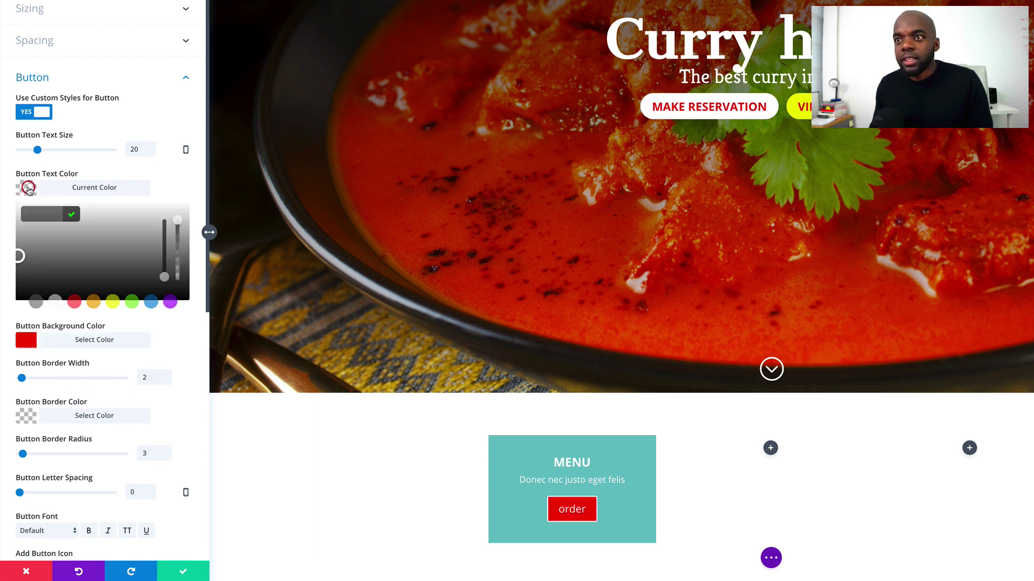
pyautogui.click(114, 303)
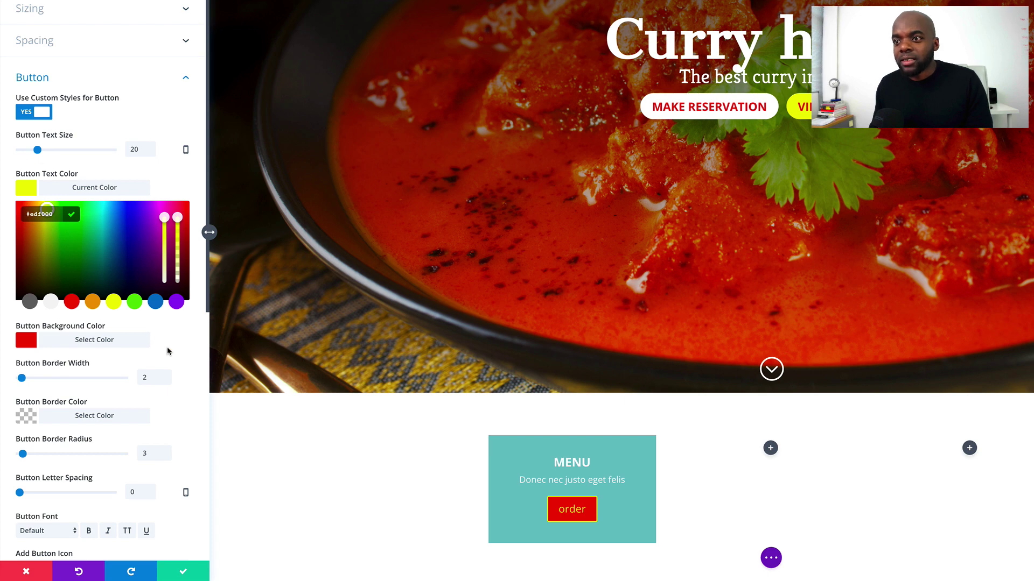
# Set the button's border width to 0px and its border radius to 50px
pyautogui.scroll(-3, 172, 350)
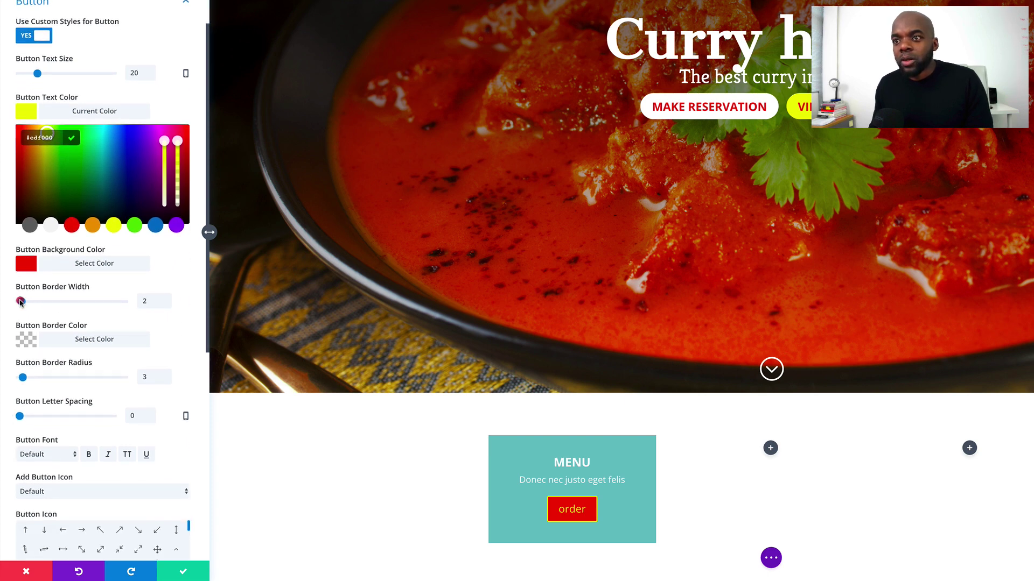
pyautogui.moveTo(20, 302); pyautogui.dragTo(16, 302)
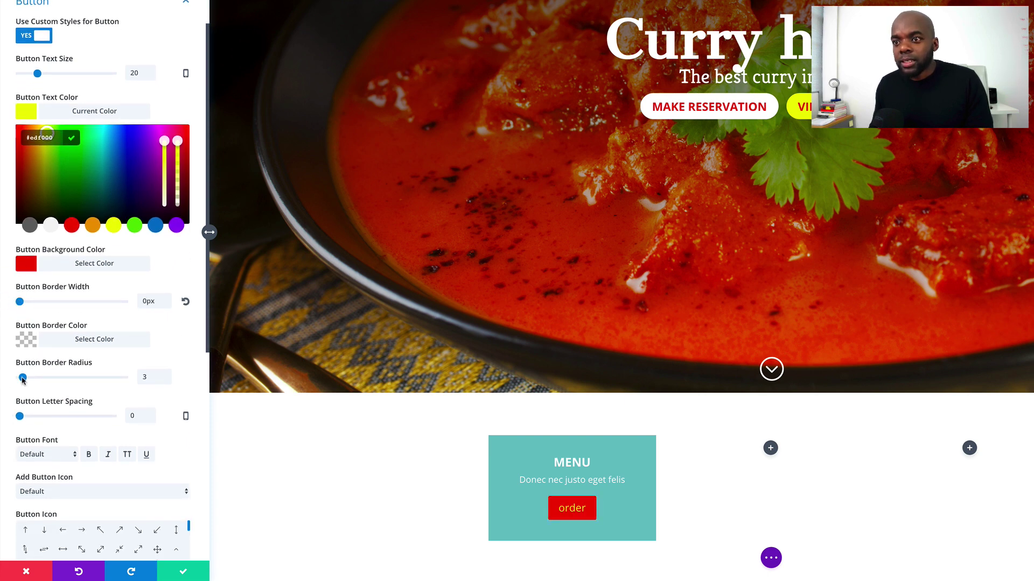
pyautogui.moveTo(22, 379); pyautogui.dragTo(70, 379)
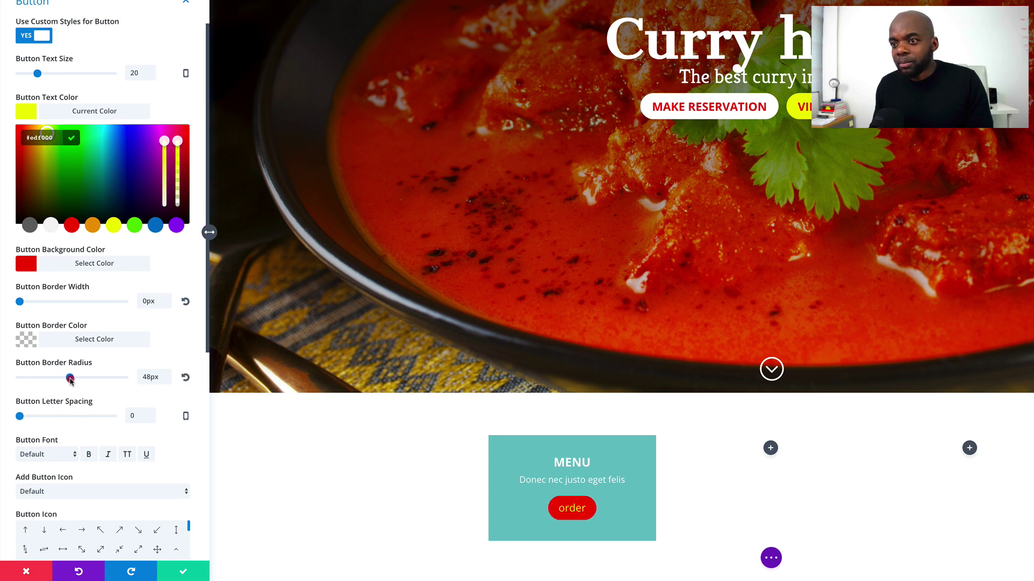
pyautogui.click(70, 380)
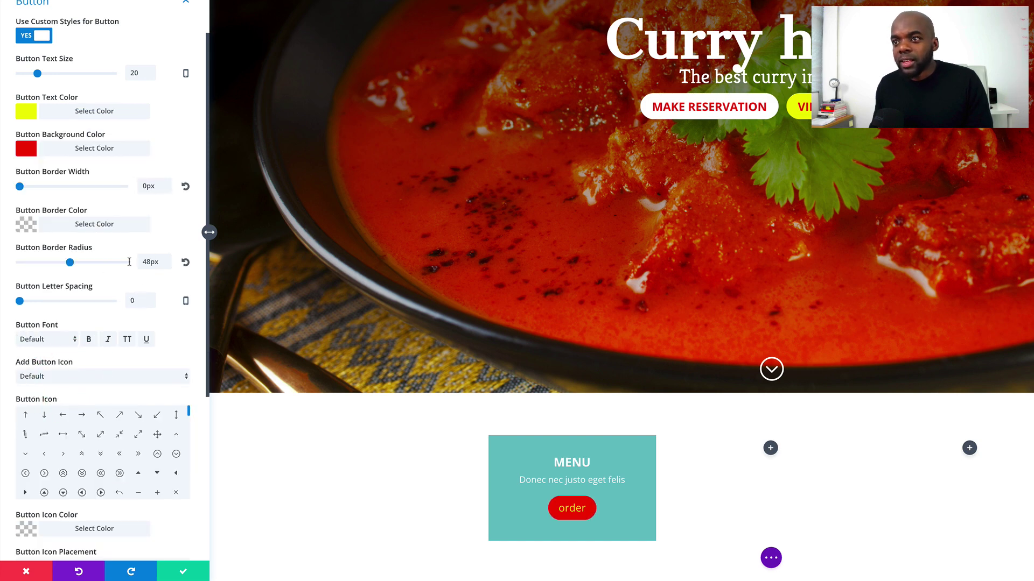
pyautogui.moveTo(71, 264); pyautogui.dragTo(72, 264)
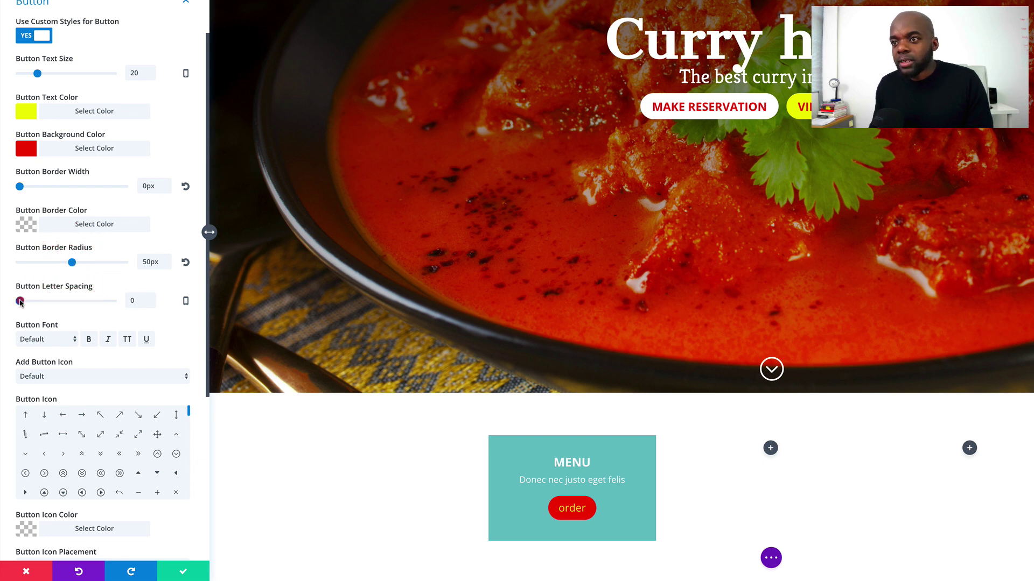
# Set the button's letter spacing to 3px and make its text bold and uppercase
pyautogui.moveTo(20, 302); pyautogui.dragTo(22, 303)
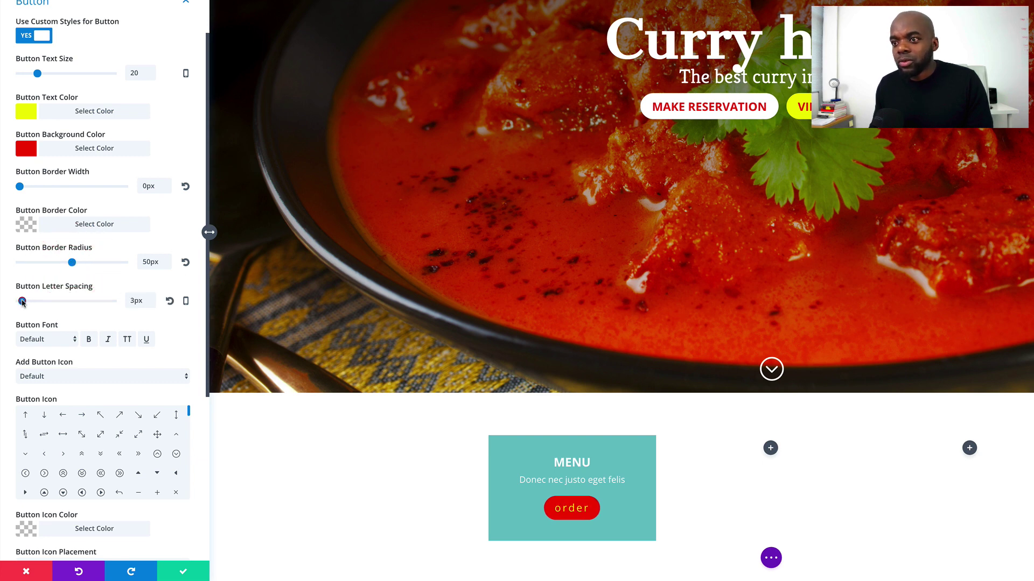
pyautogui.click(89, 340)
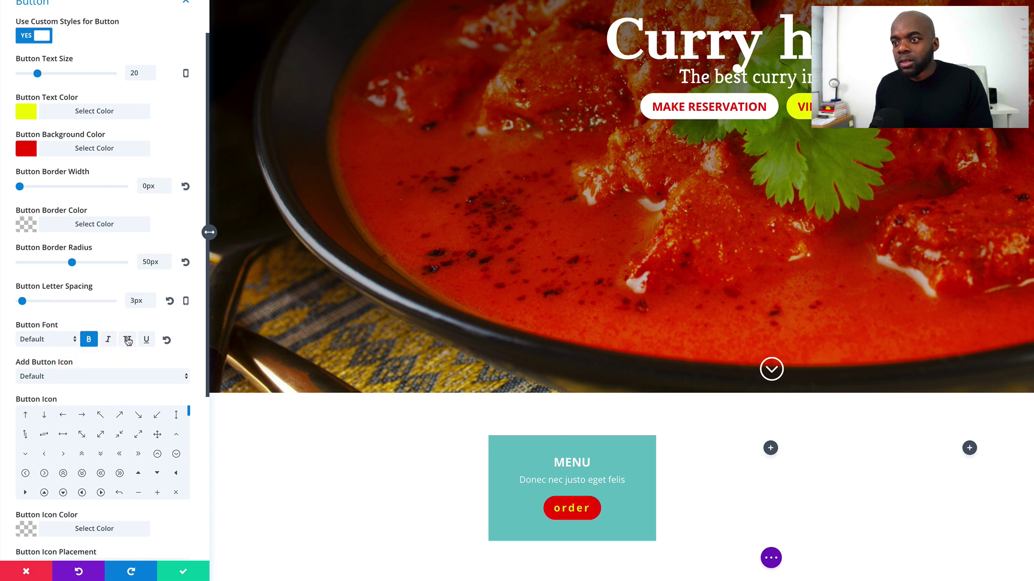
pyautogui.click(128, 340)
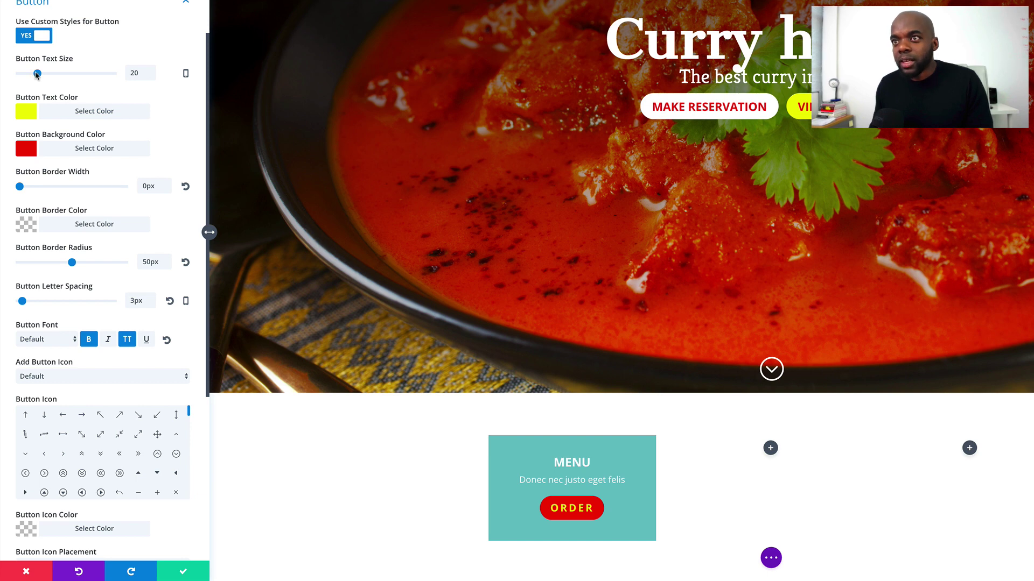
# Set the button's text size to 16px and its letter spacing to 2px
pyautogui.moveTo(32, 75); pyautogui.dragTo(34, 75)
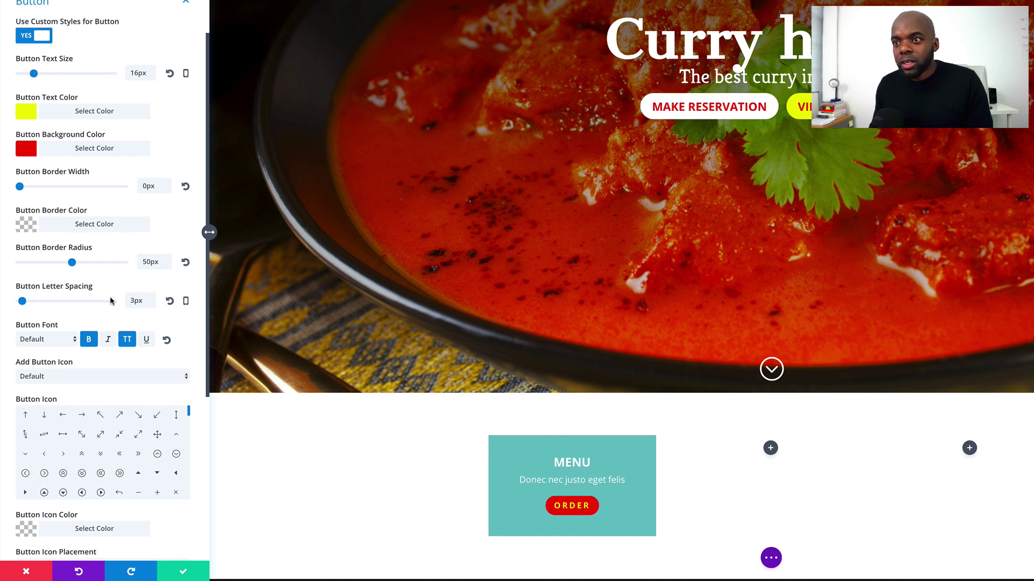
pyautogui.moveTo(134, 300); pyautogui.dragTo(121, 299)
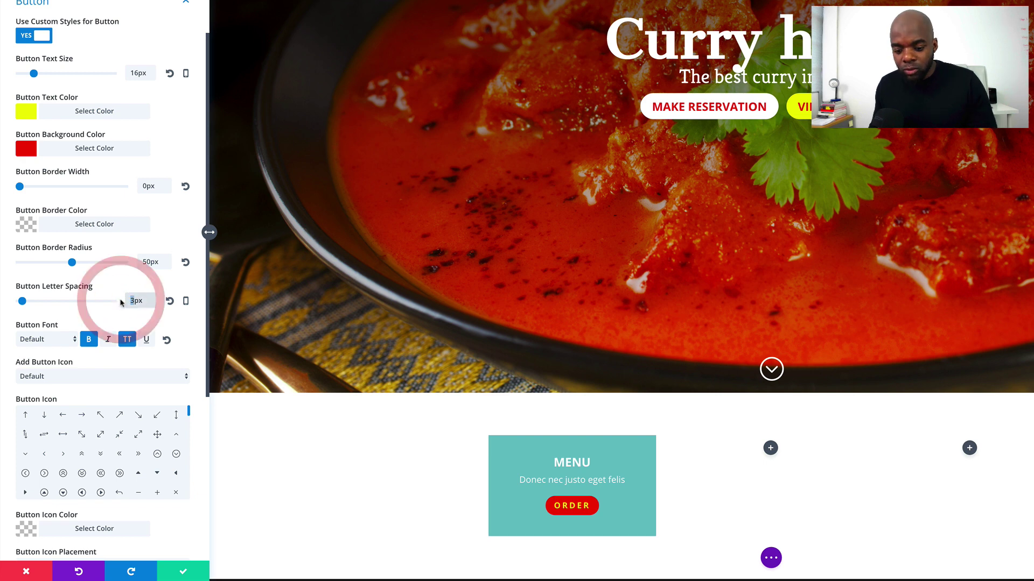
pyautogui.write('1')
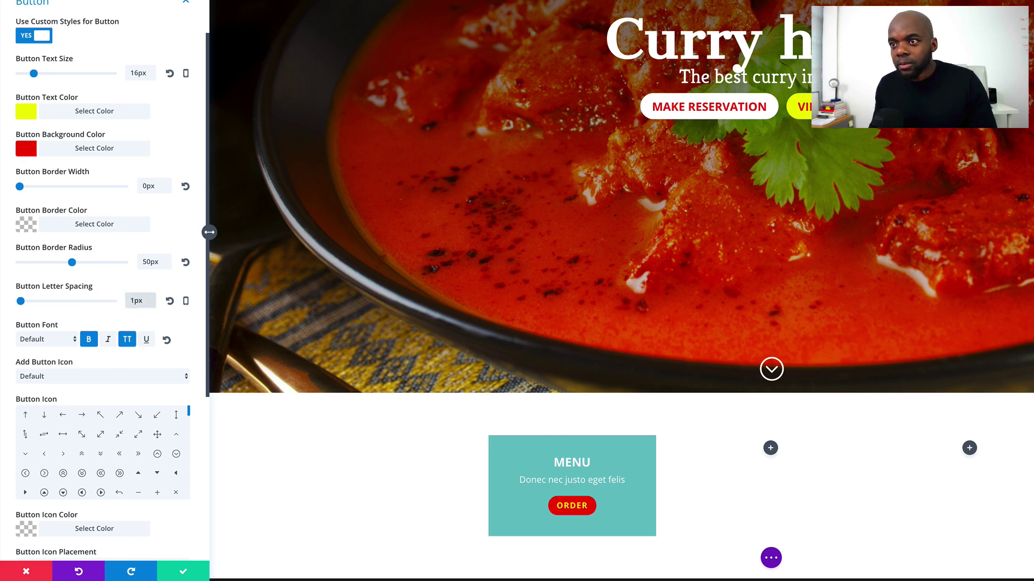
pyautogui.press('BackSpace')
pyautogui.write('2')
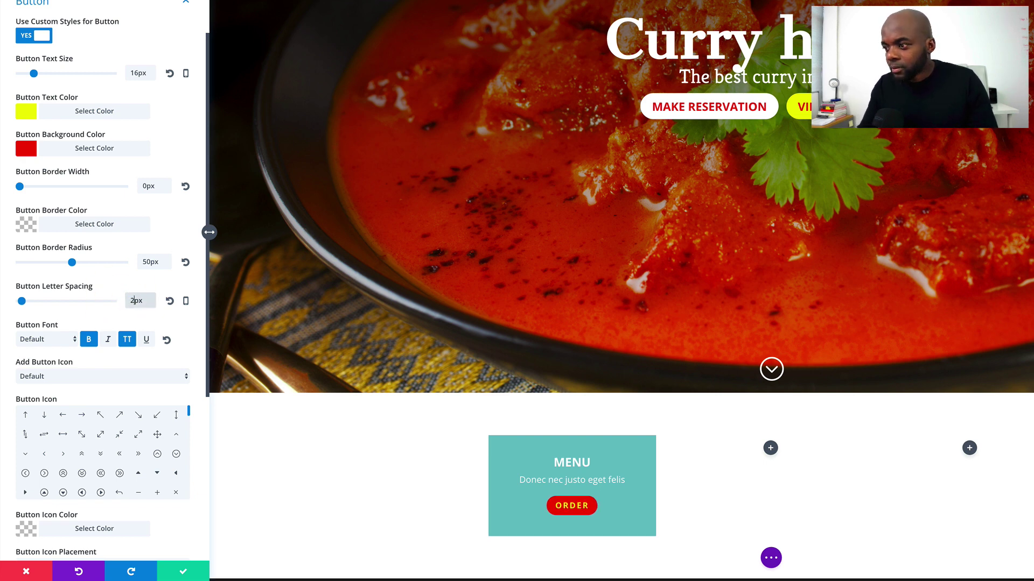
# Turn off the button's icon, give it a red hover background at 0.59 opacity, and save the call to action
pyautogui.click(110, 377)
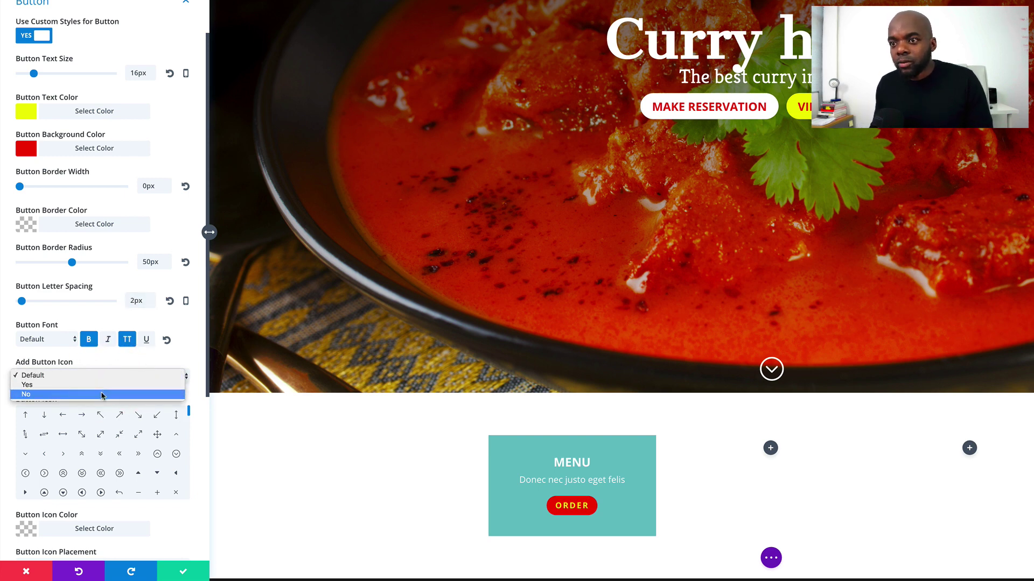
pyautogui.click(102, 394)
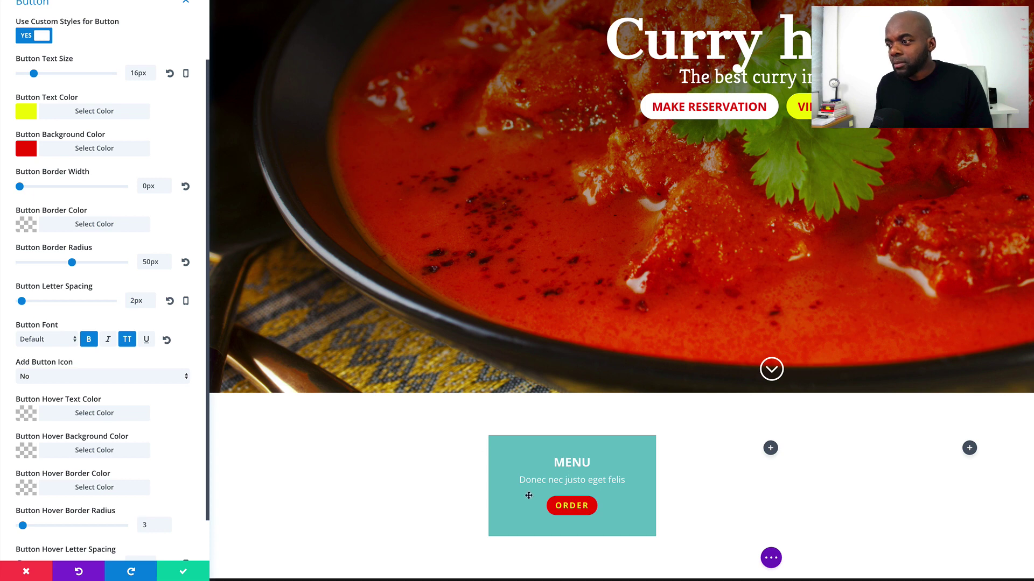
pyautogui.scroll(-2, 183, 458)
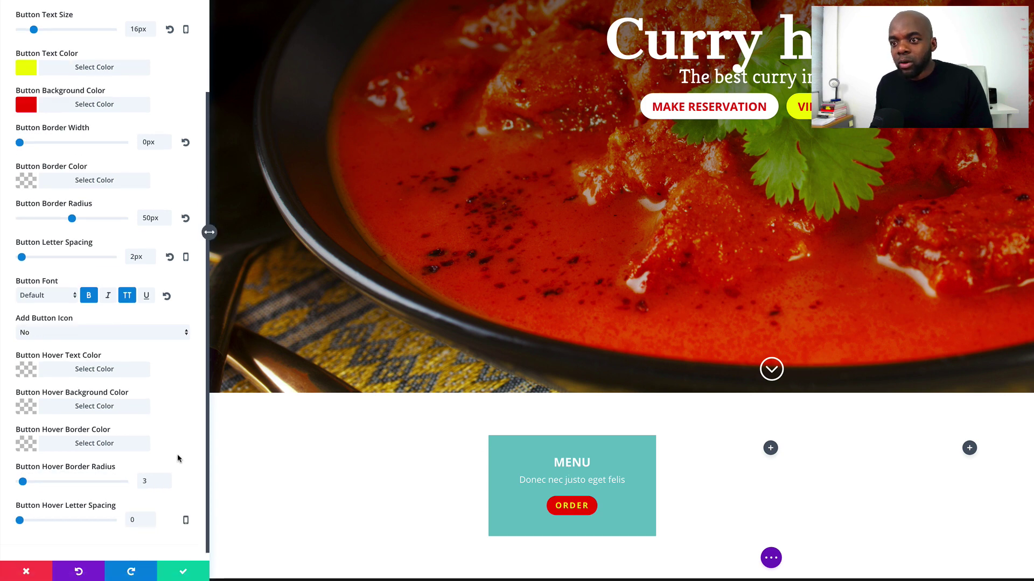
pyautogui.click(26, 407)
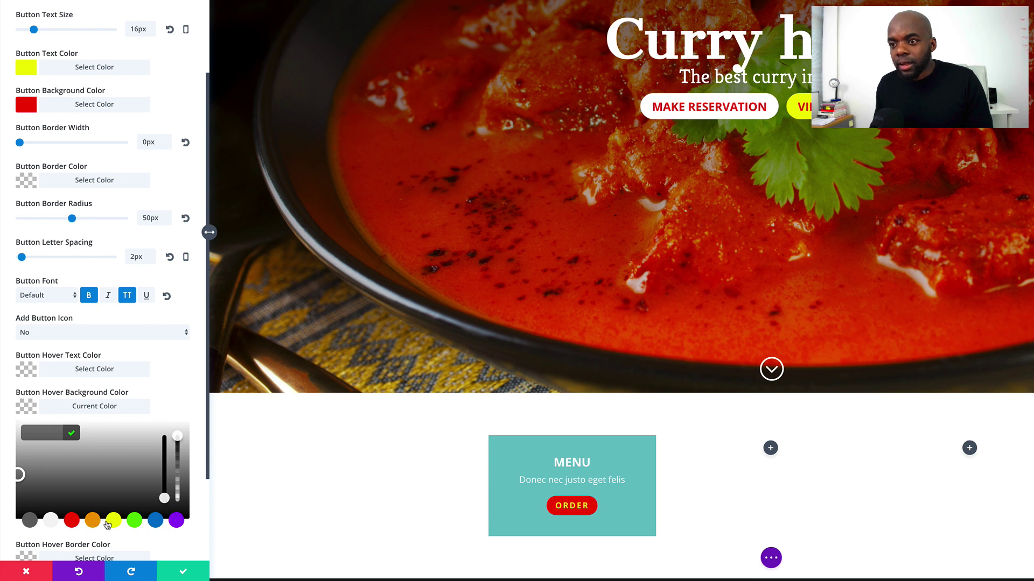
pyautogui.click(71, 520)
pyautogui.moveTo(179, 438); pyautogui.dragTo(178, 461)
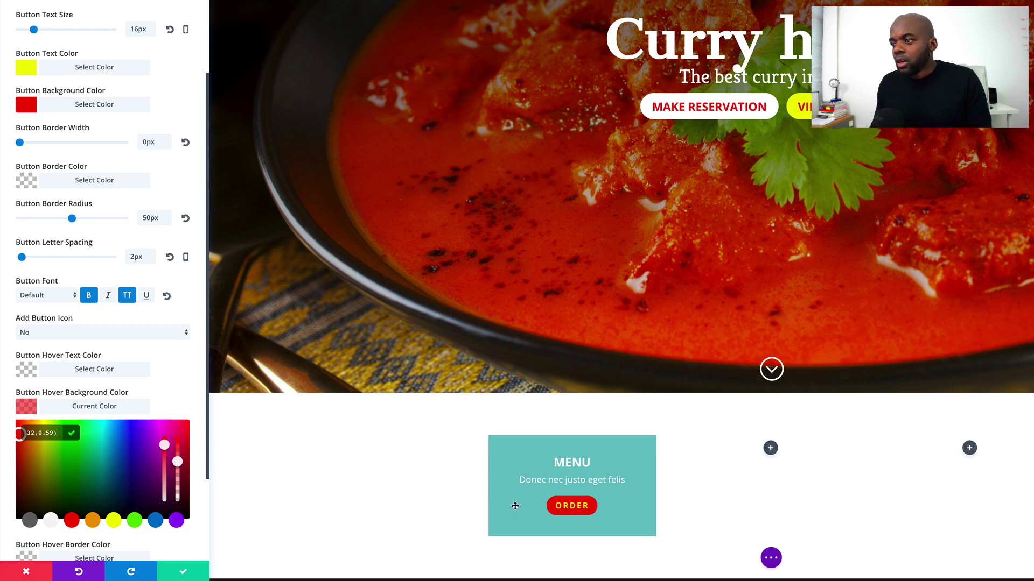
pyautogui.click(184, 572)
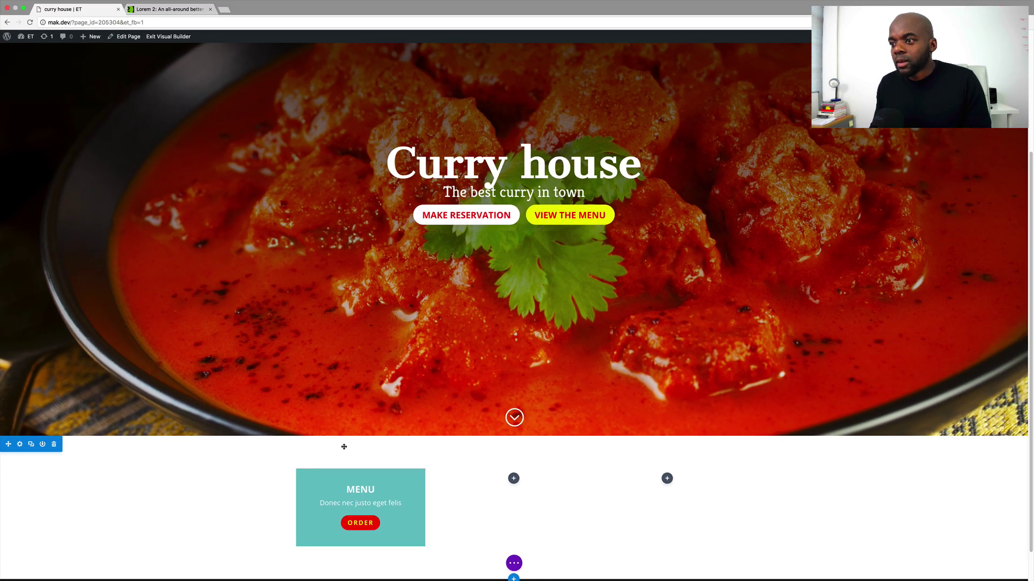
# In the row's settings, set column 1's background image to the first avocado and bacon bowl photo from the media library
pyautogui.moveTo(377, 521)
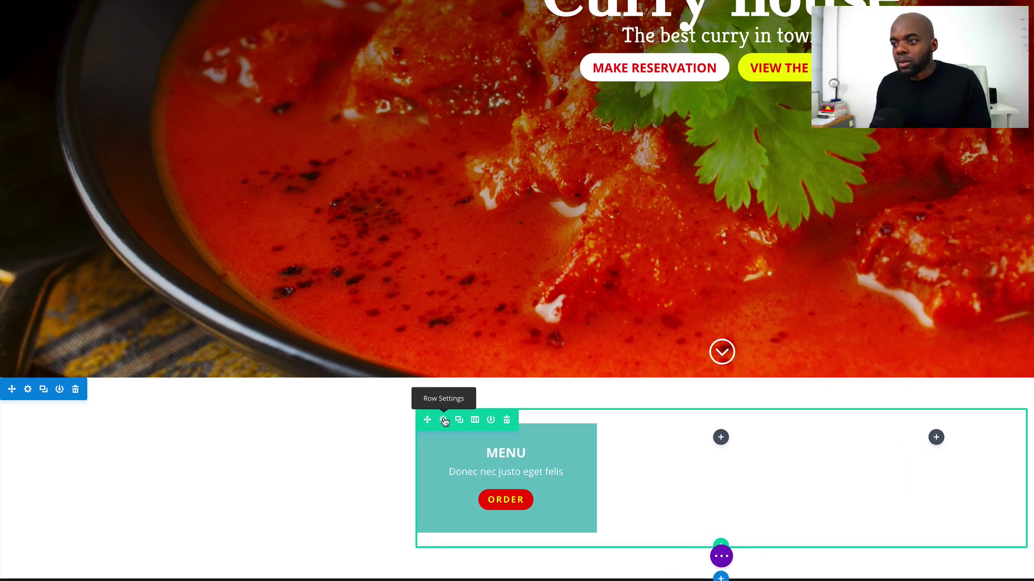
pyautogui.click(444, 420)
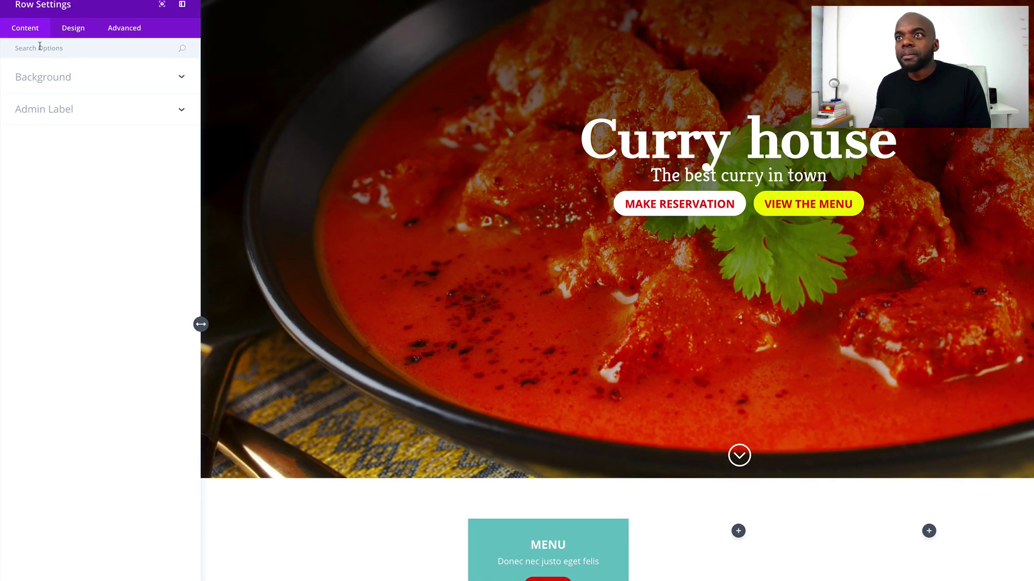
pyautogui.click(51, 80)
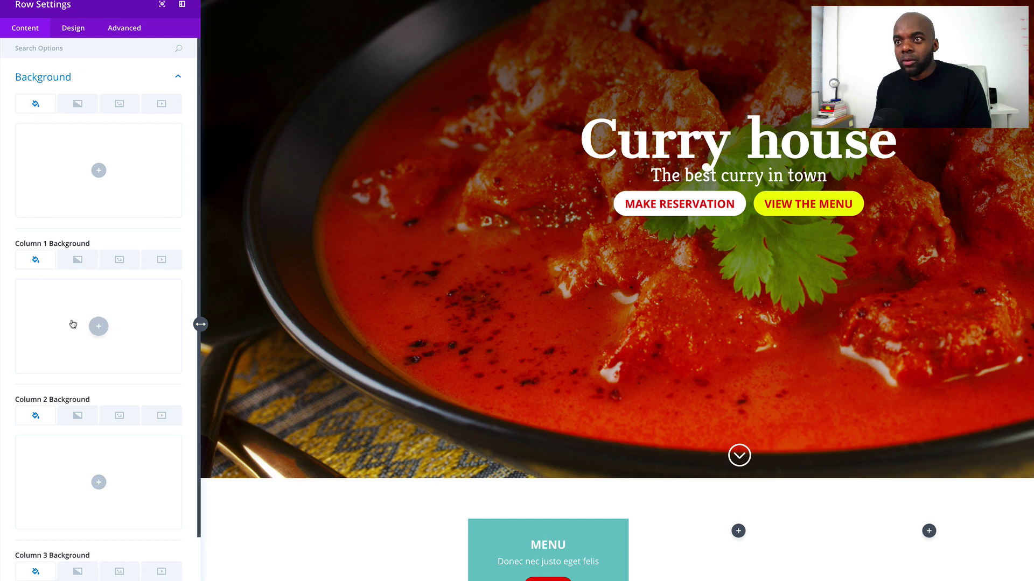
pyautogui.click(119, 259)
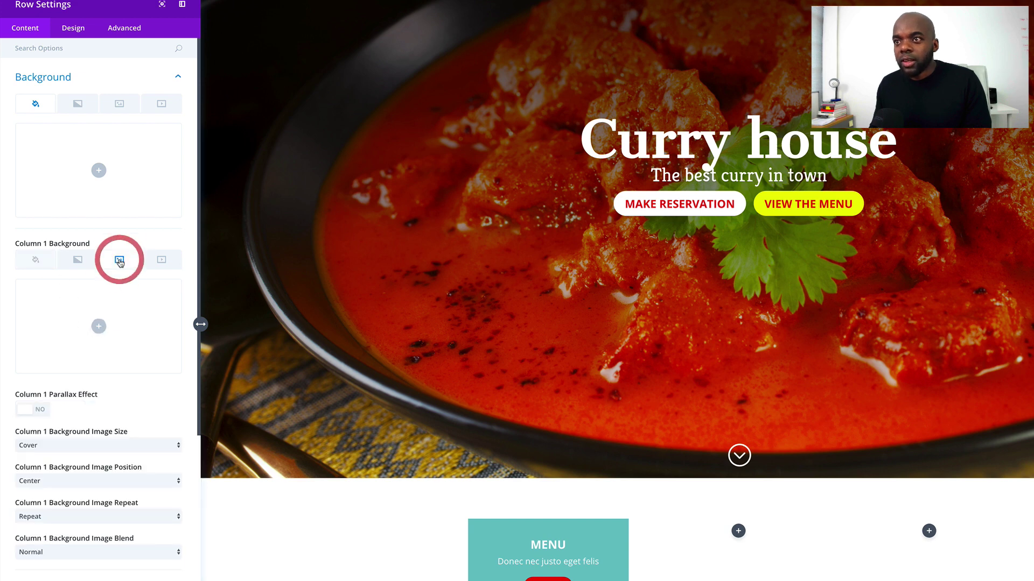
pyautogui.click(99, 328)
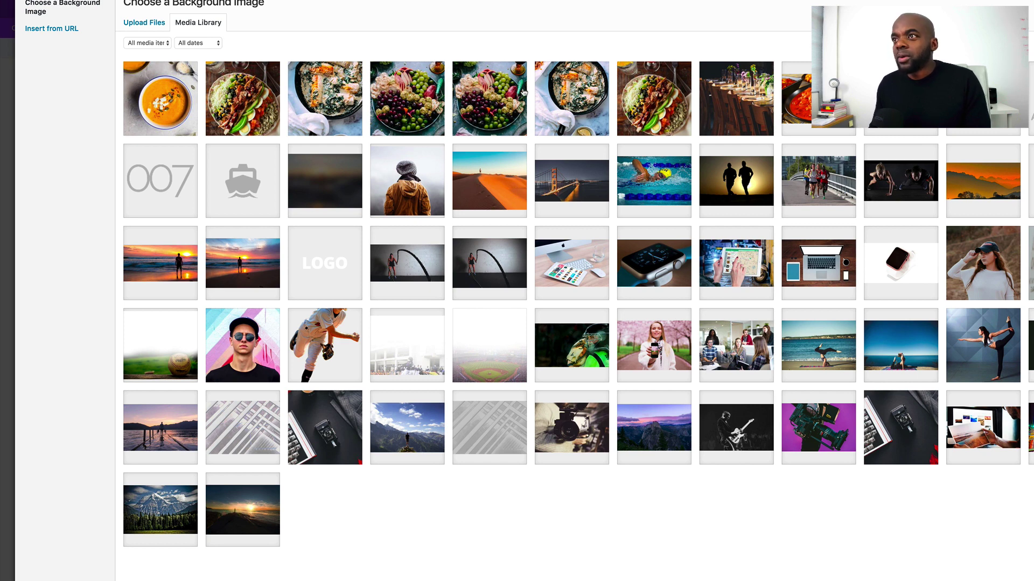
pyautogui.click(261, 116)
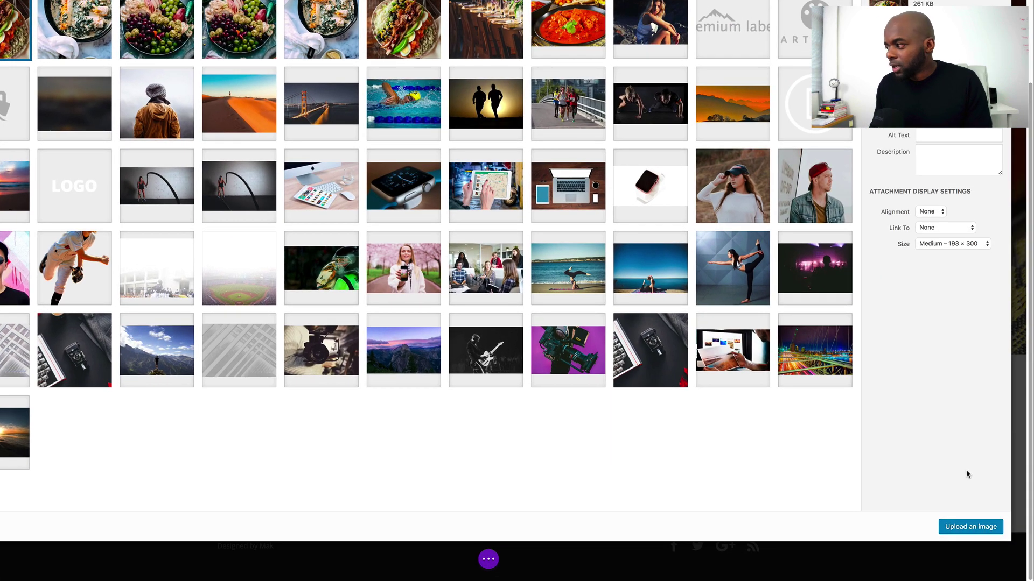
pyautogui.click(969, 526)
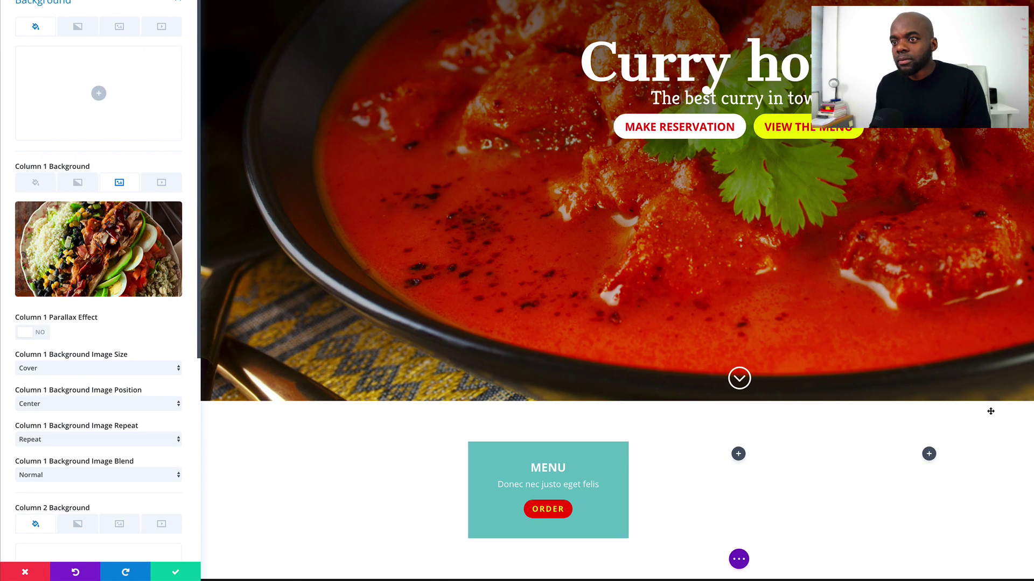
# Set column 2's background image to the first photo of salmon and greens in a skillet
pyautogui.scroll(-3, 142, 404)
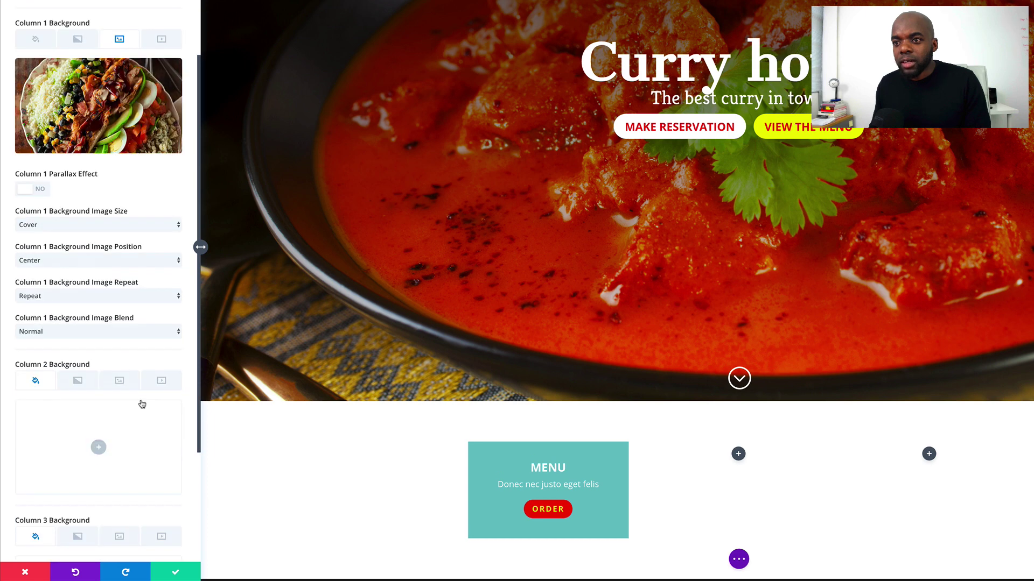
pyautogui.scroll(-3, 142, 404)
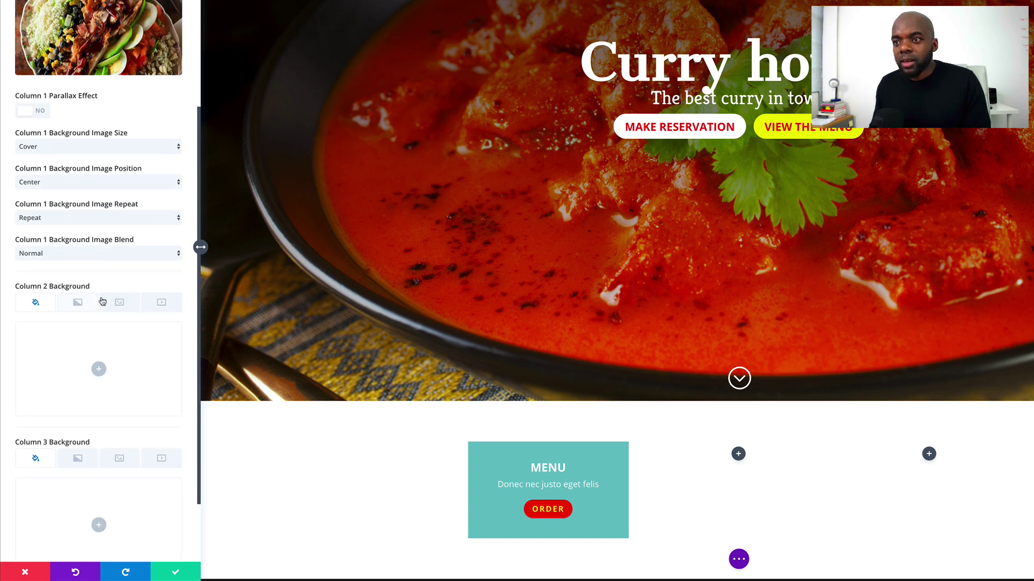
pyautogui.click(103, 301)
pyautogui.click(98, 369)
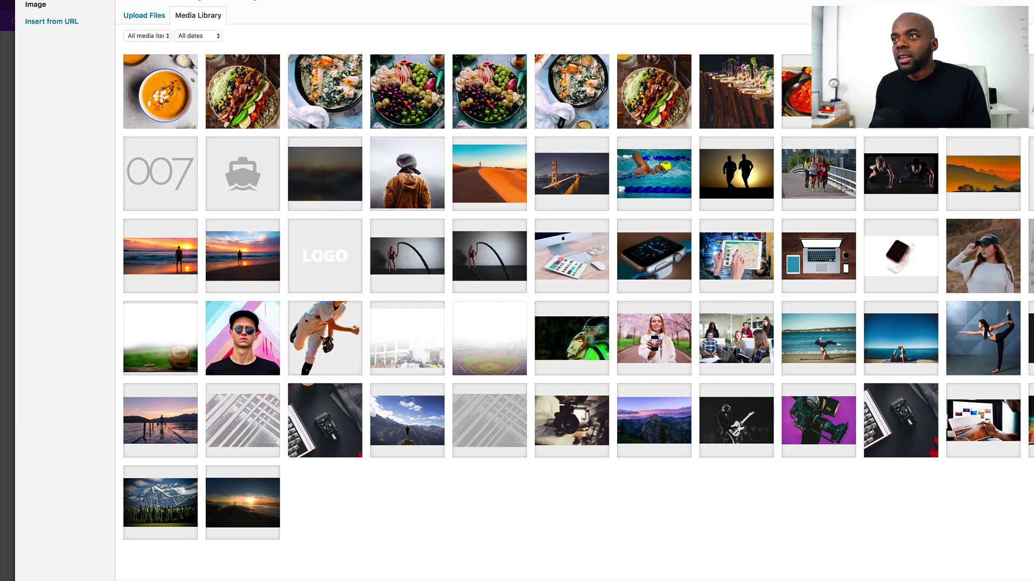
pyautogui.click(323, 87)
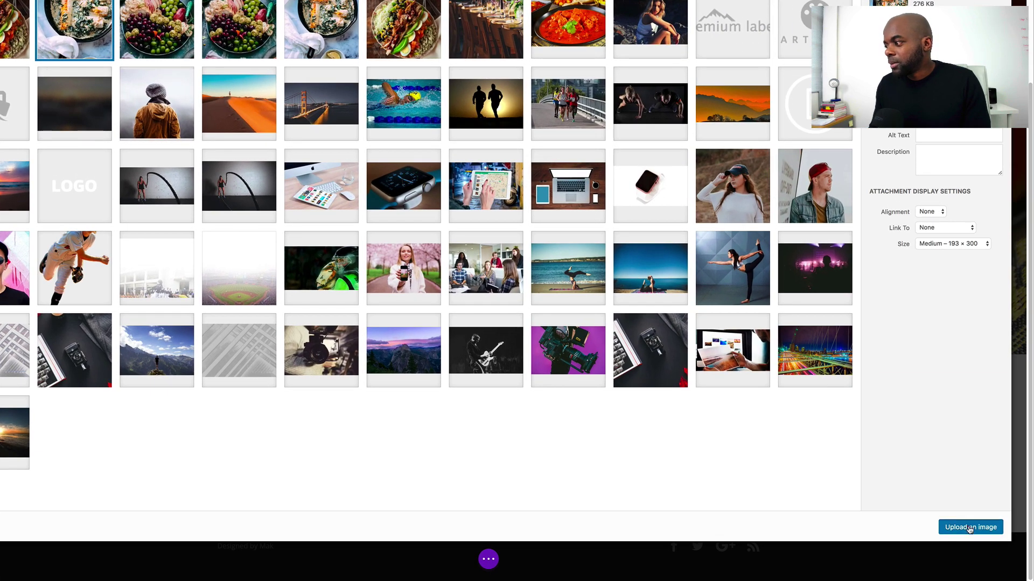
pyautogui.click(1033, 580)
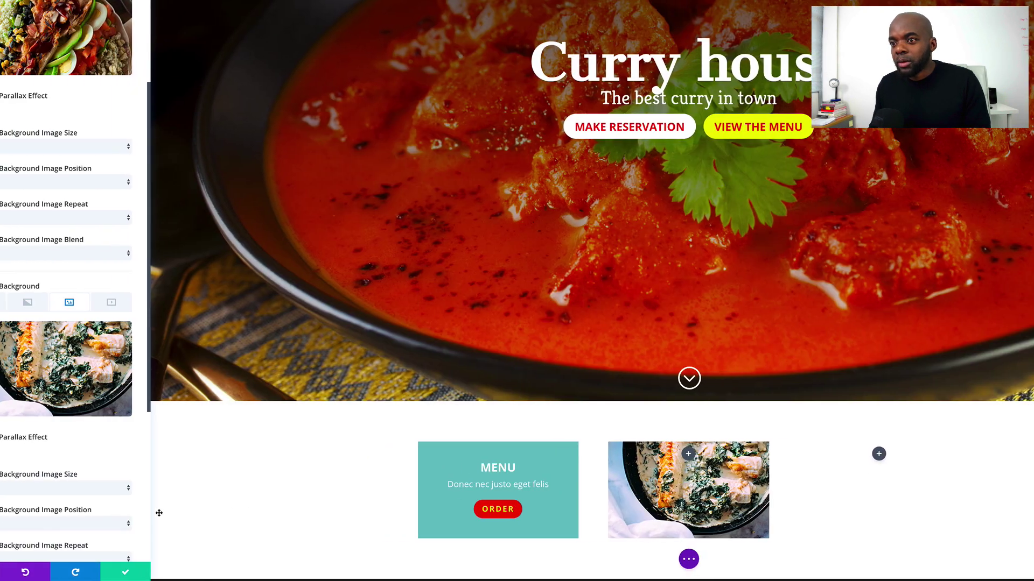
# Set column 3's background image to the first photo of the grape and olive platter
pyautogui.scroll(-3, 50, 515)
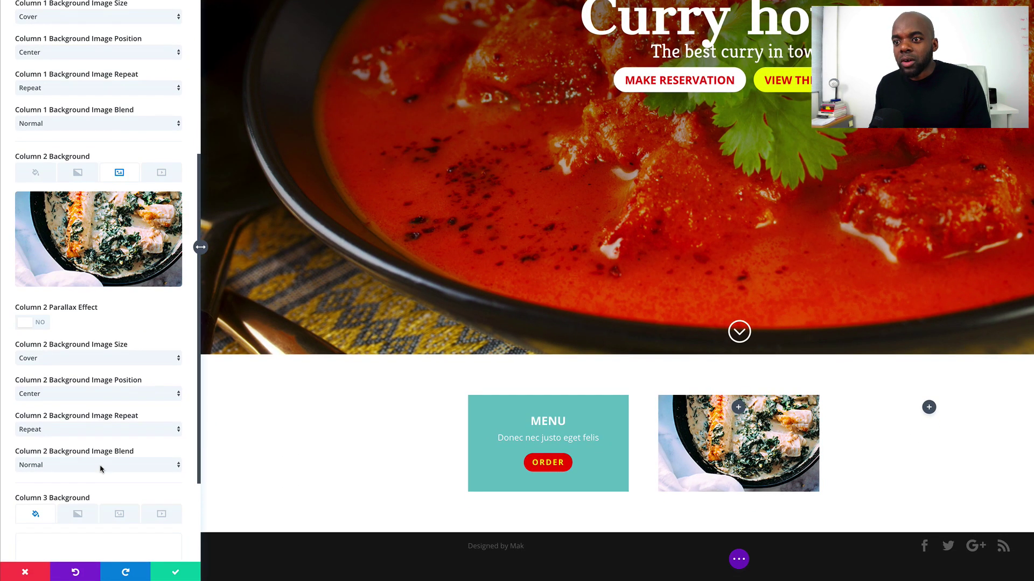
pyautogui.scroll(-3, 100, 469)
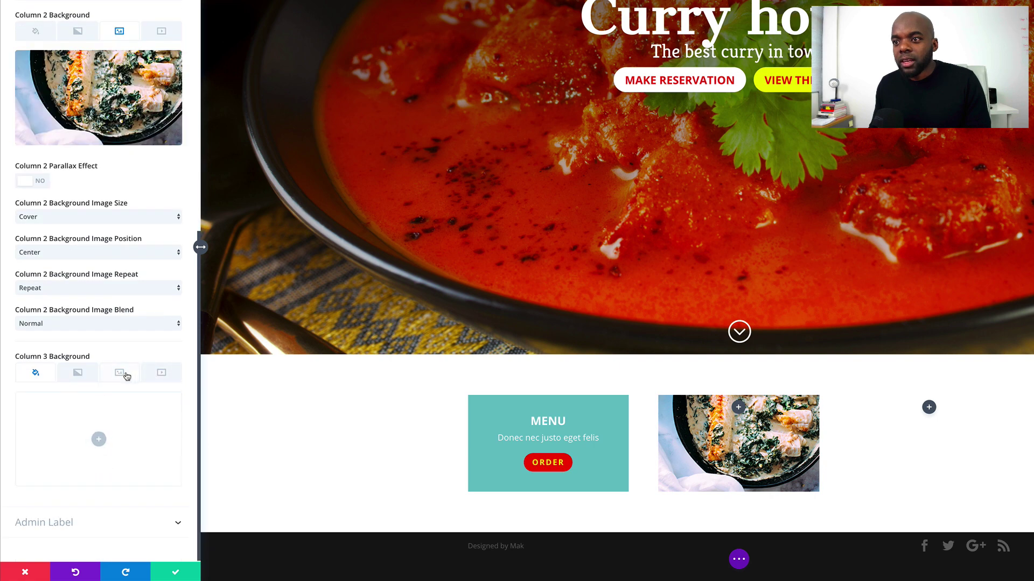
pyautogui.click(125, 374)
pyautogui.click(98, 438)
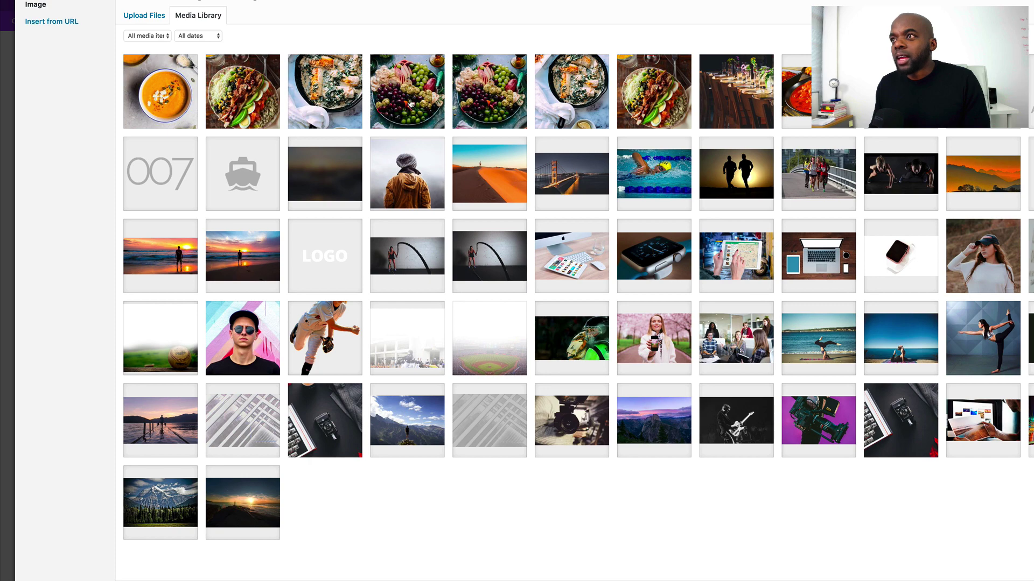
pyautogui.click(417, 103)
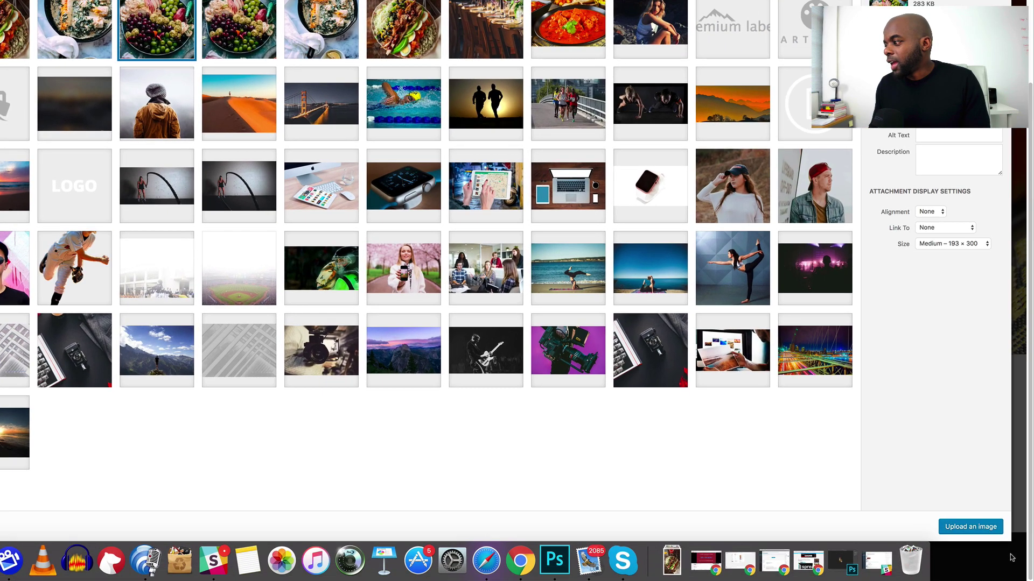
pyautogui.click(982, 528)
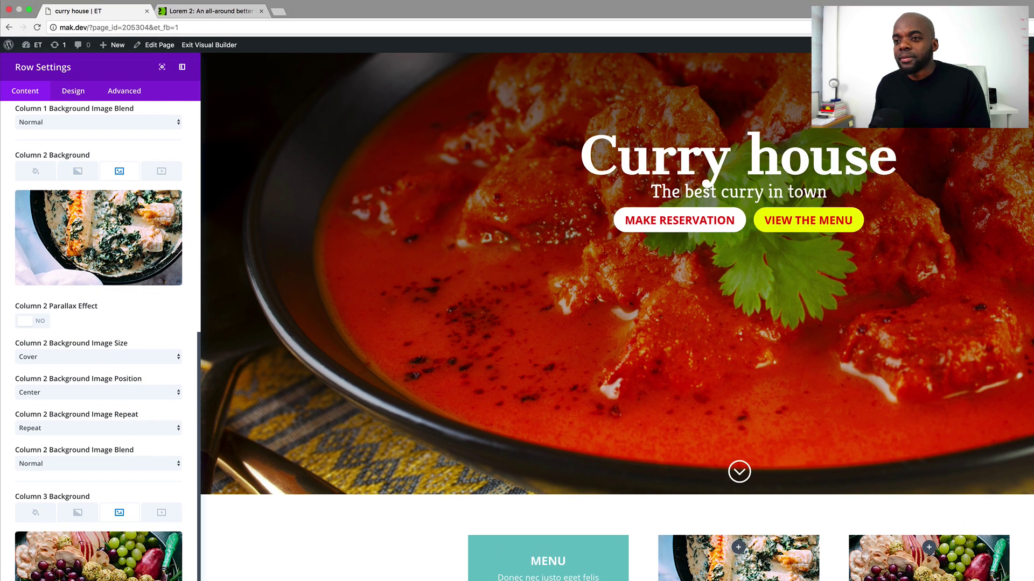
# Add the custom CSS "padding: 350px 0px 0px; width: 100%;" to the row's Column 1 Main Element
pyautogui.click(122, 93)
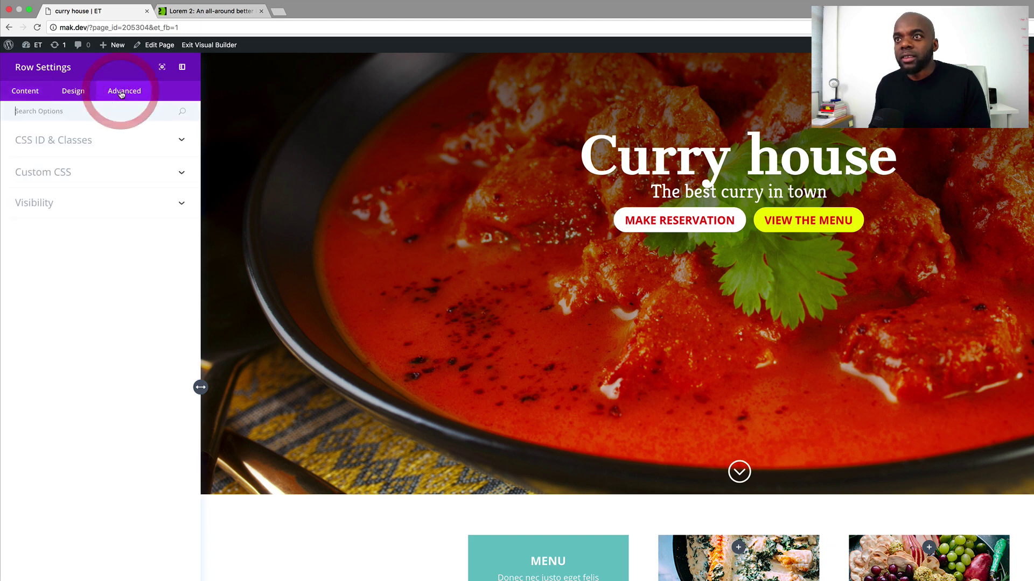
pyautogui.click(63, 171)
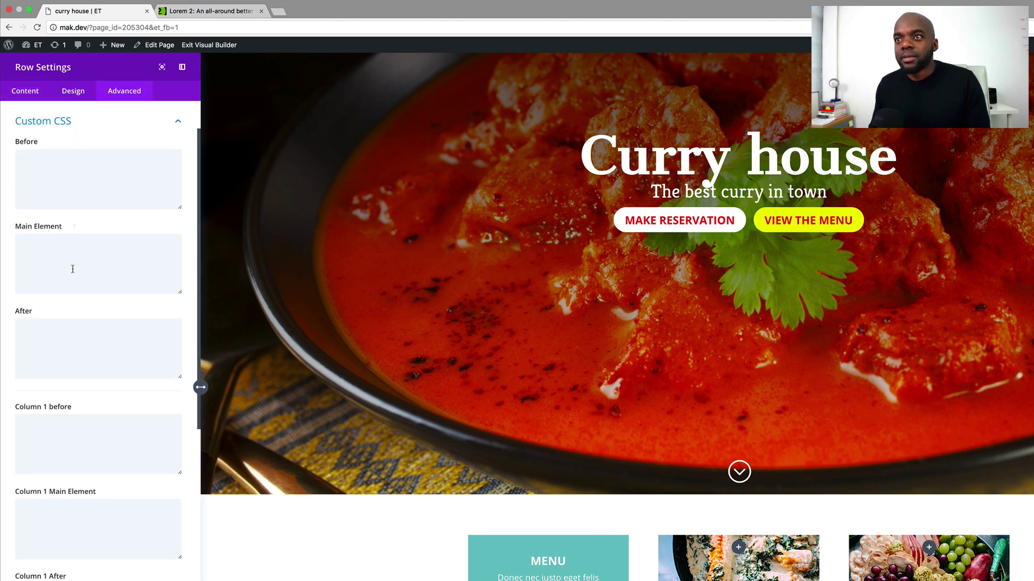
pyautogui.click(74, 530)
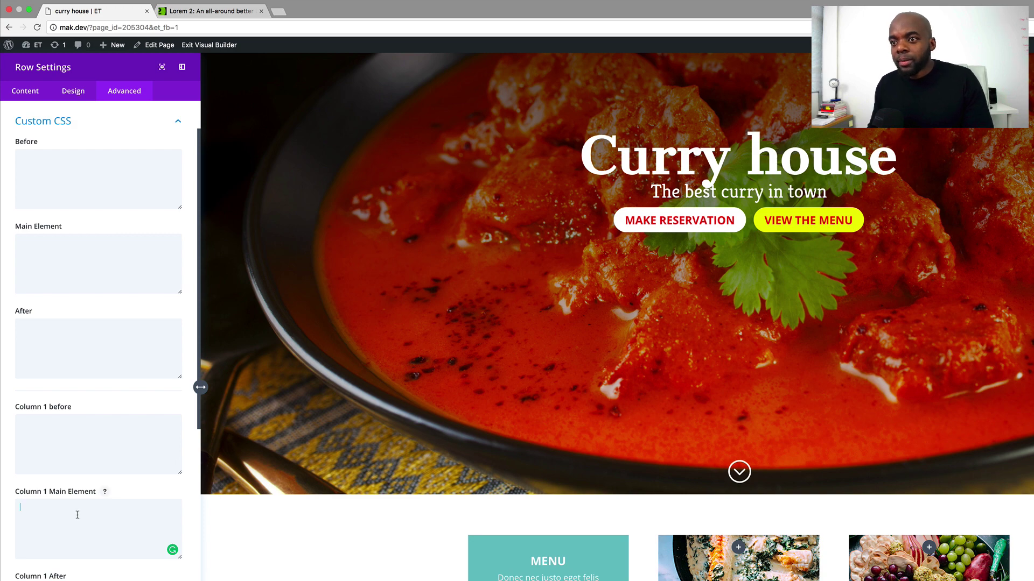
pyautogui.write('padding: 350px 0px 0px; width: 100%;')
# Add the custom CSS "padding: 350px 0px 0px; width: 100%;" to the row's Column 2 Main Element
pyautogui.scroll(-5, 438, 579)
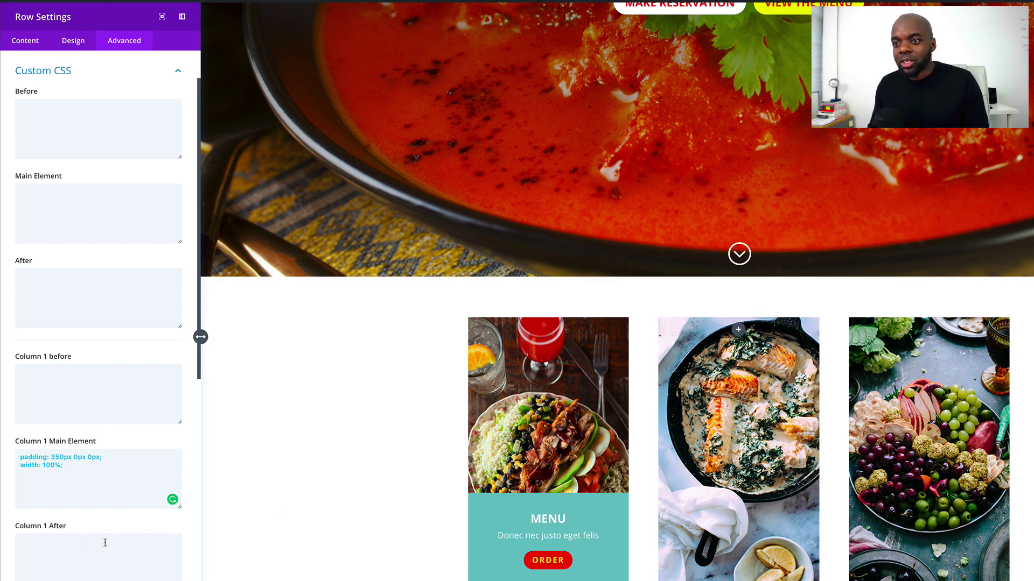
pyautogui.scroll(-3, 85, 547)
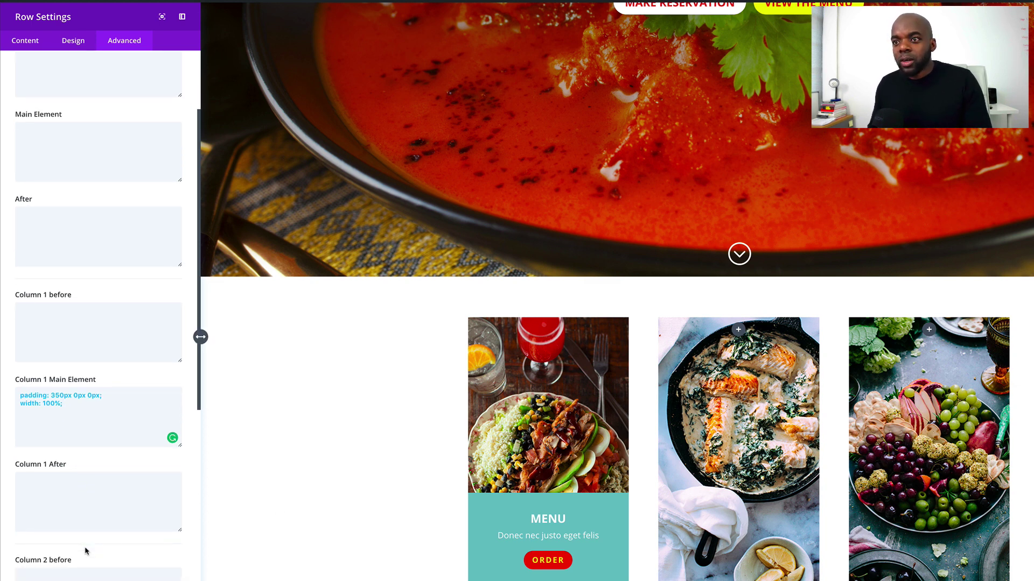
pyautogui.scroll(-5, 87, 552)
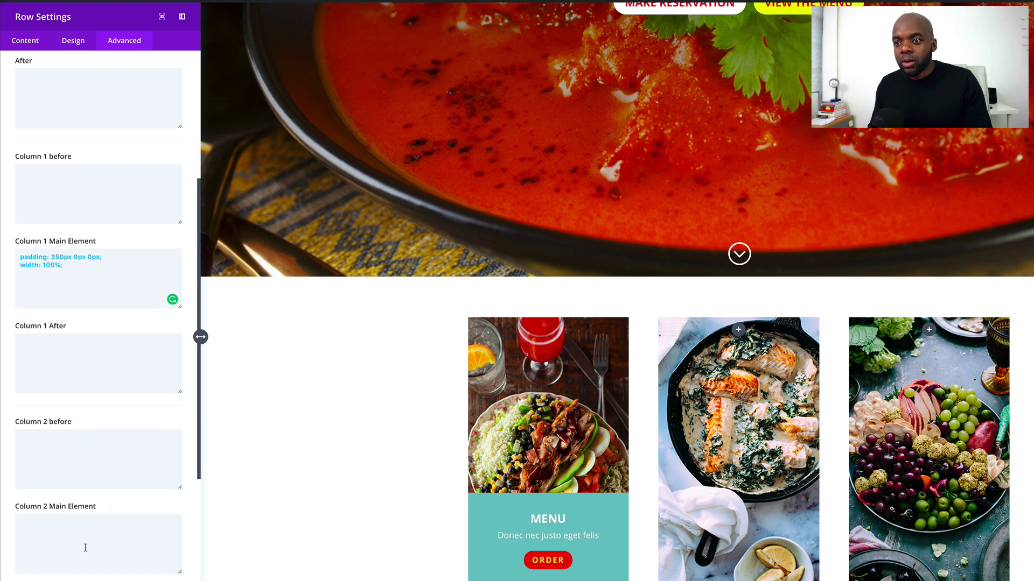
pyautogui.click(87, 530)
pyautogui.write('padding: 350px 0px 0px; width: 100%;')
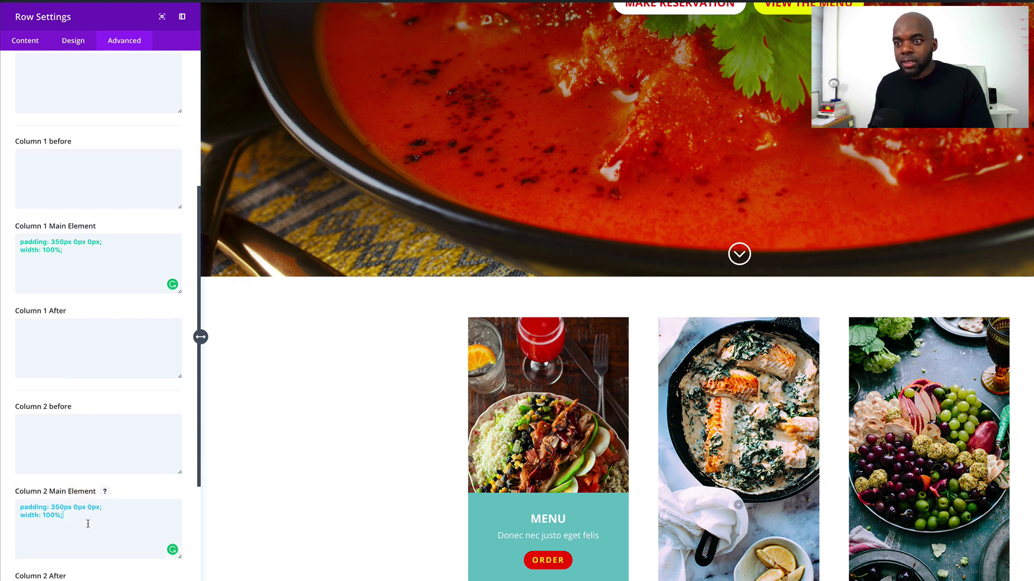
# Add the custom CSS "padding: 350px 0px 0px; width: 100%;" to the Column 3 Main Element and save the row settings
pyautogui.scroll(-1, 91, 530)
pyautogui.scroll(-10, 91, 530)
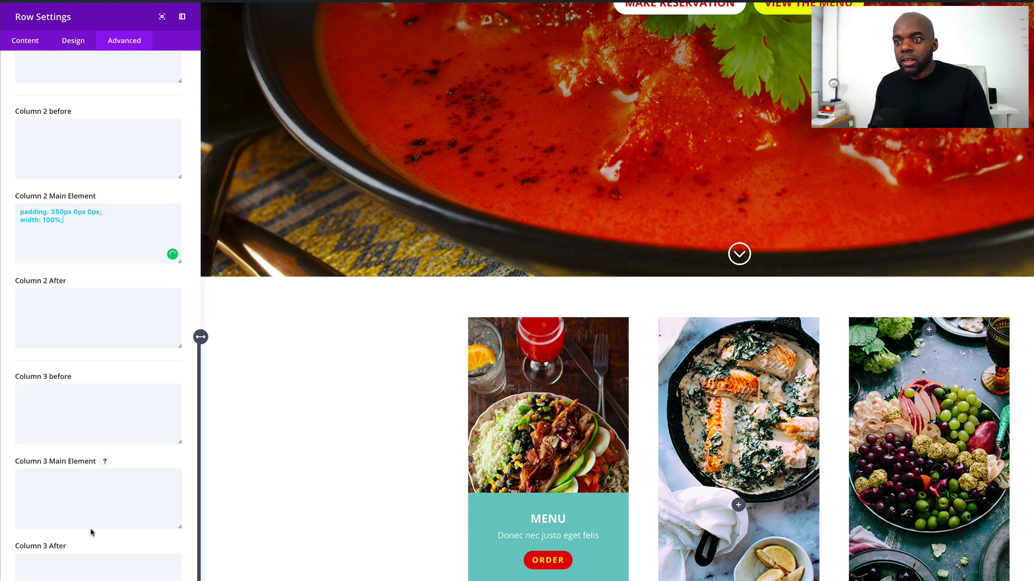
pyautogui.click(85, 498)
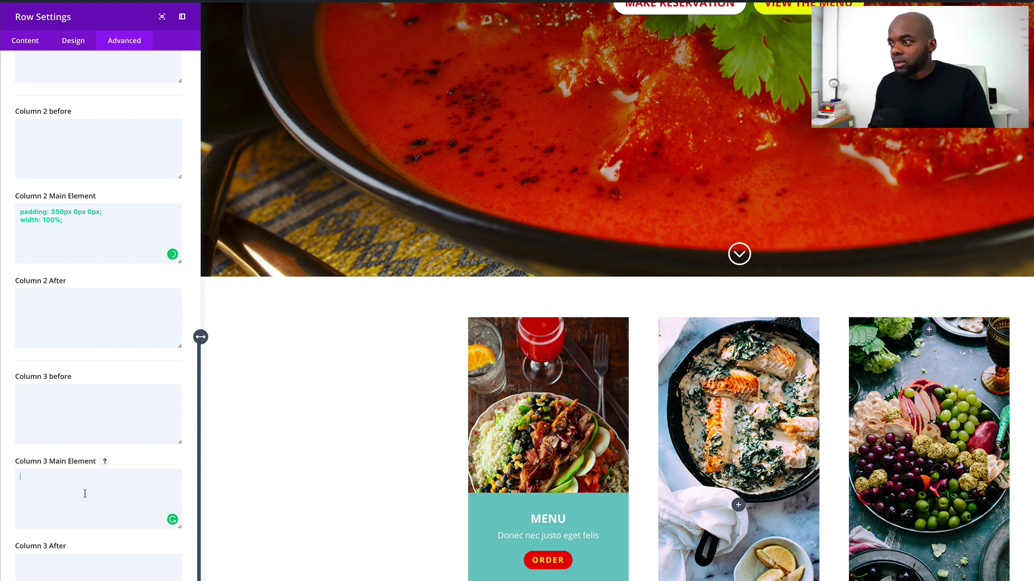
pyautogui.write('padding: 350px 0px 0px; width: 100%;')
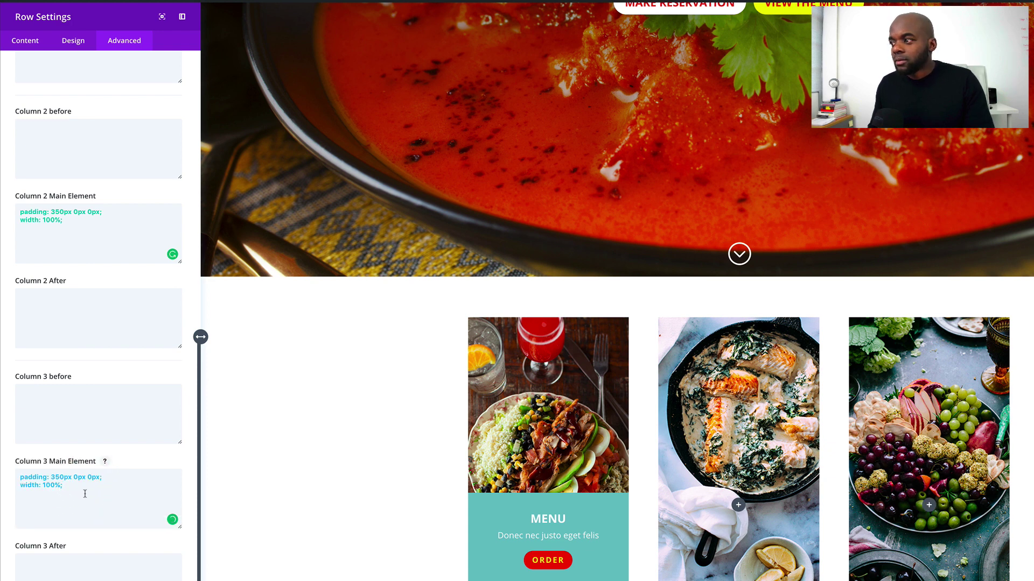
pyautogui.scroll(-1, 85, 494)
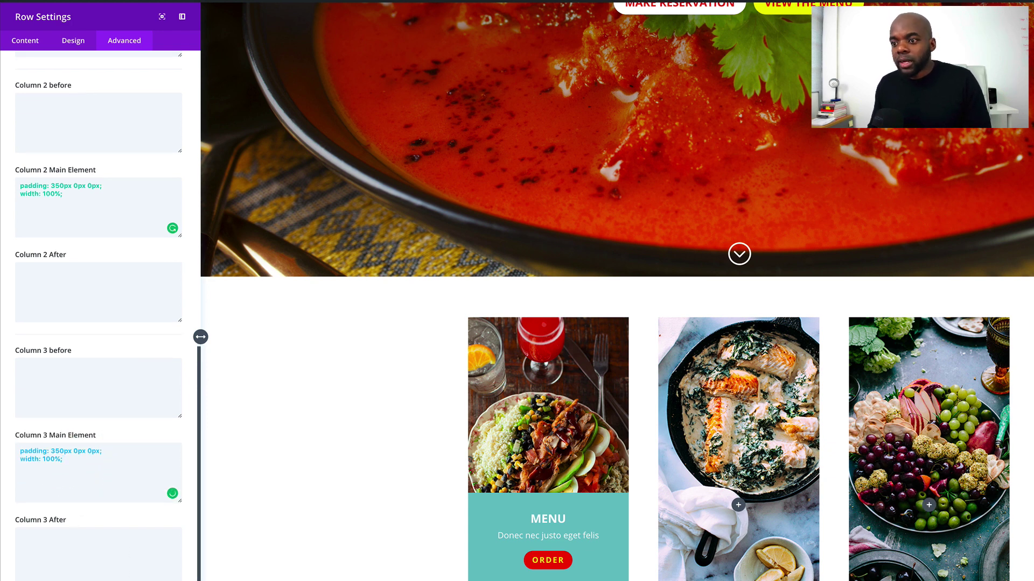
pyautogui.click(175, 570)
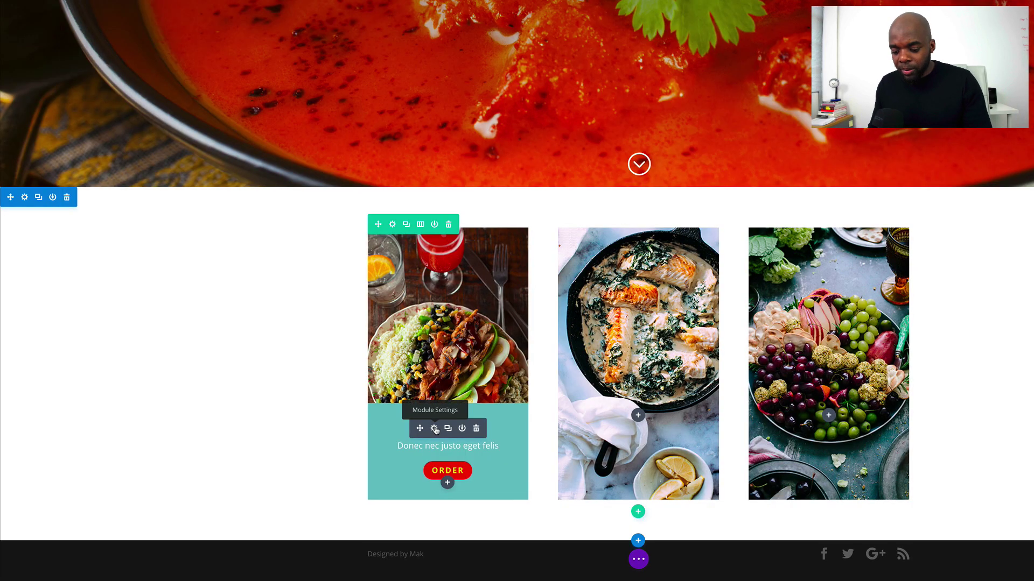
# Change the background colour of the Menu call-to-action module in column 1 to near-black #0c0606
pyautogui.click(435, 429)
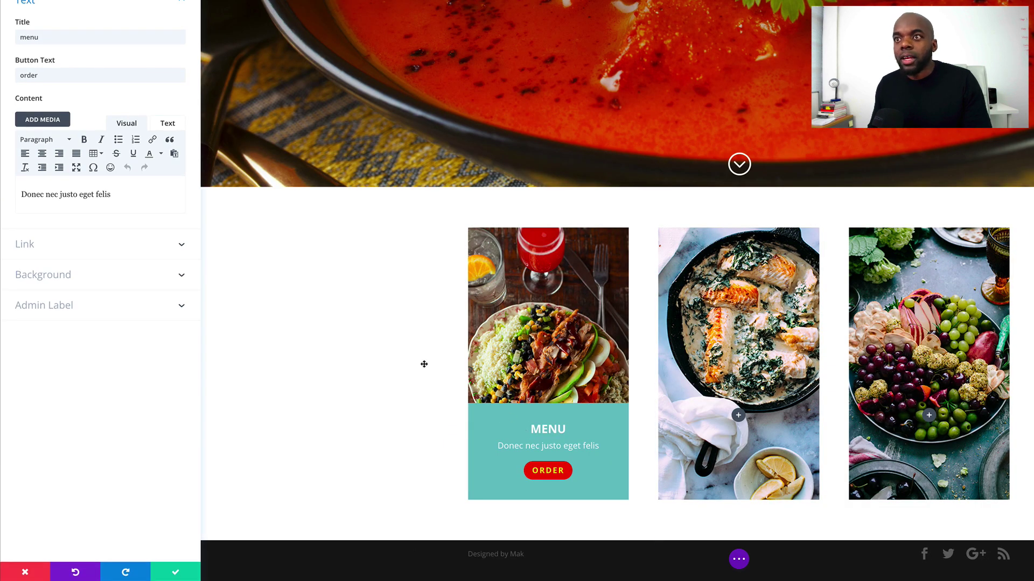
pyautogui.click(58, 278)
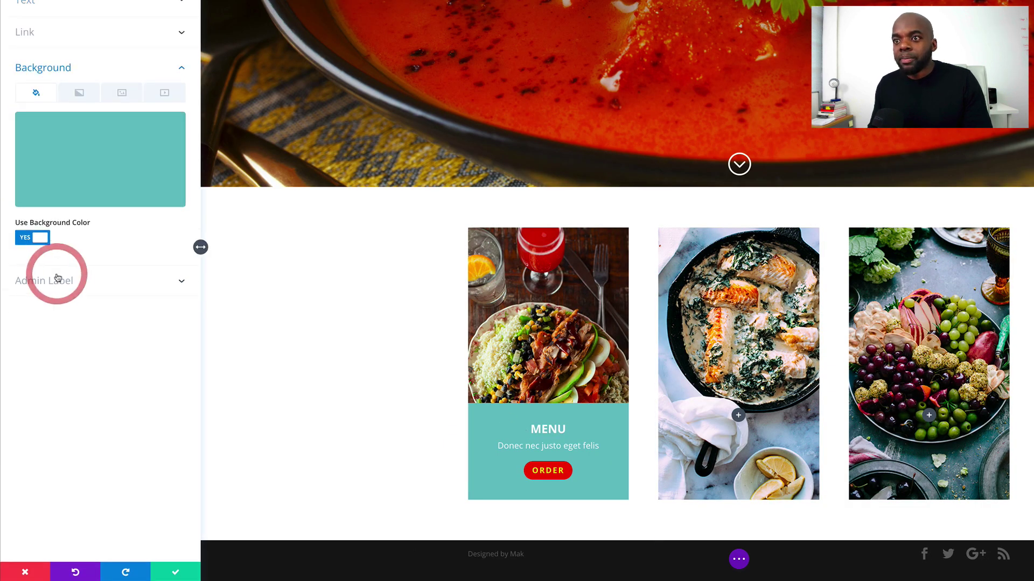
pyautogui.moveTo(58, 135)
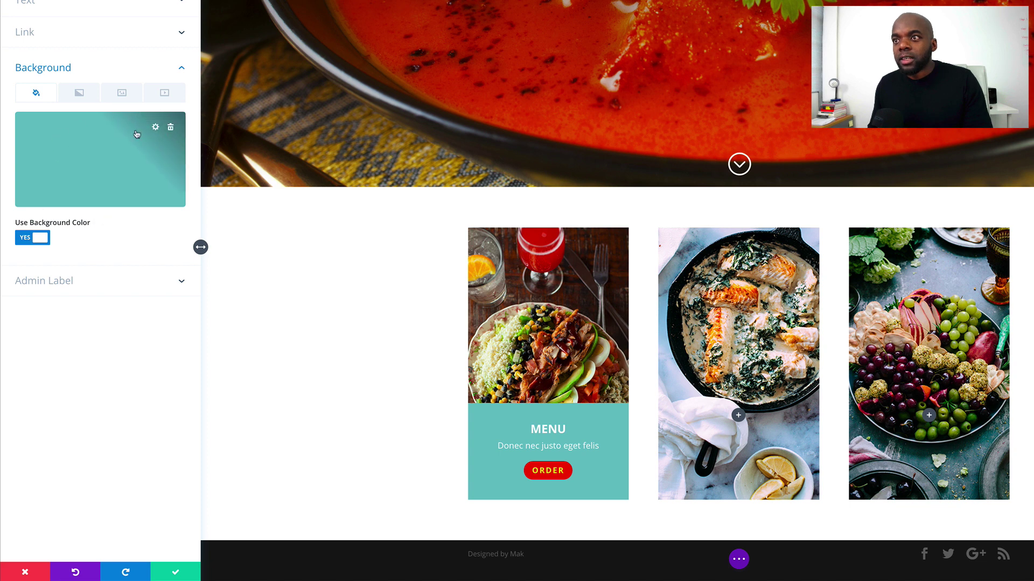
pyautogui.click(91, 146)
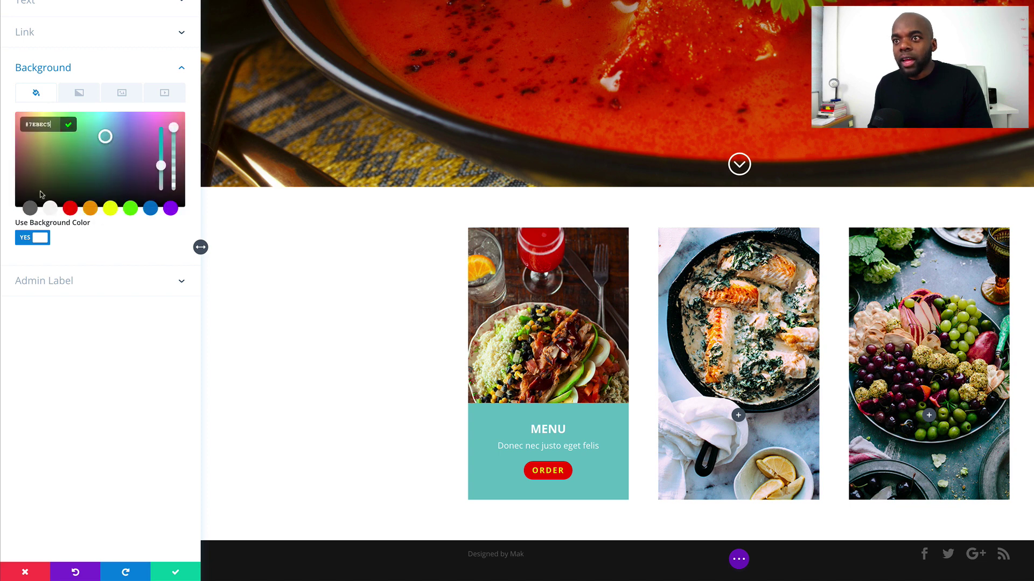
pyautogui.moveTo(25, 191); pyautogui.dragTo(4, 208)
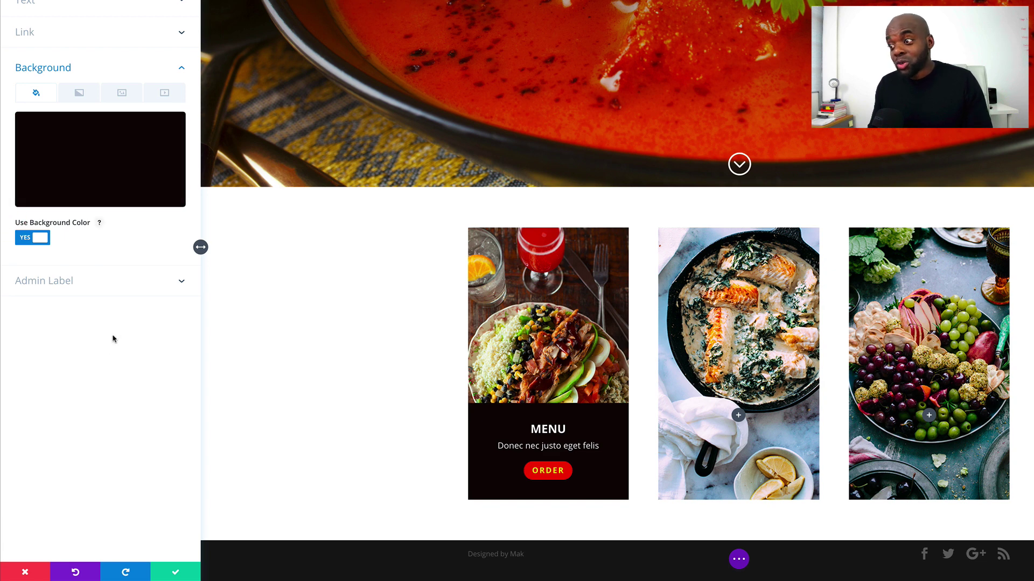
# Lower the opacity of the module's near-black background to about 0.63 and save the module settings
pyautogui.click(120, 174)
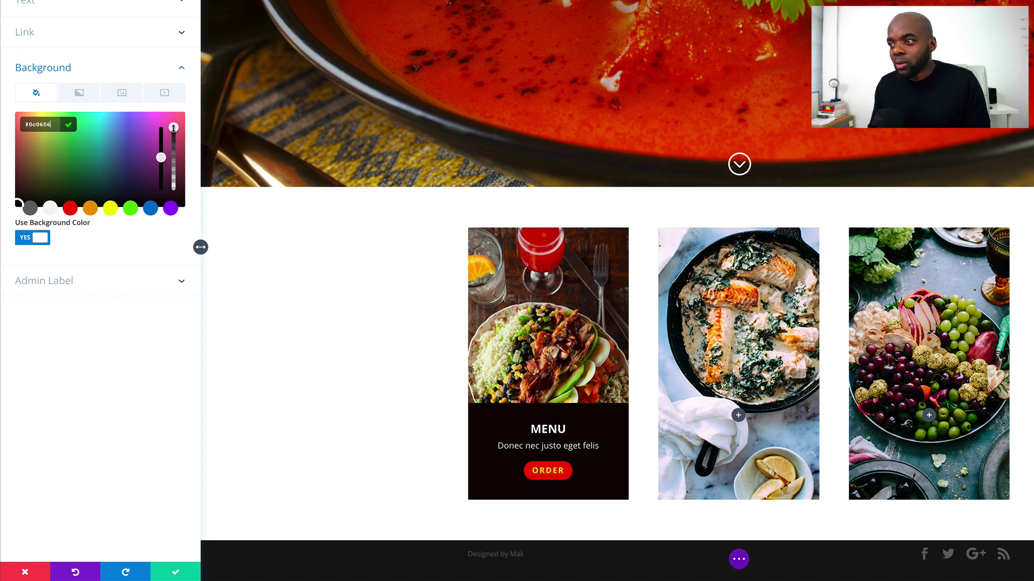
pyautogui.moveTo(173, 127); pyautogui.dragTo(175, 158)
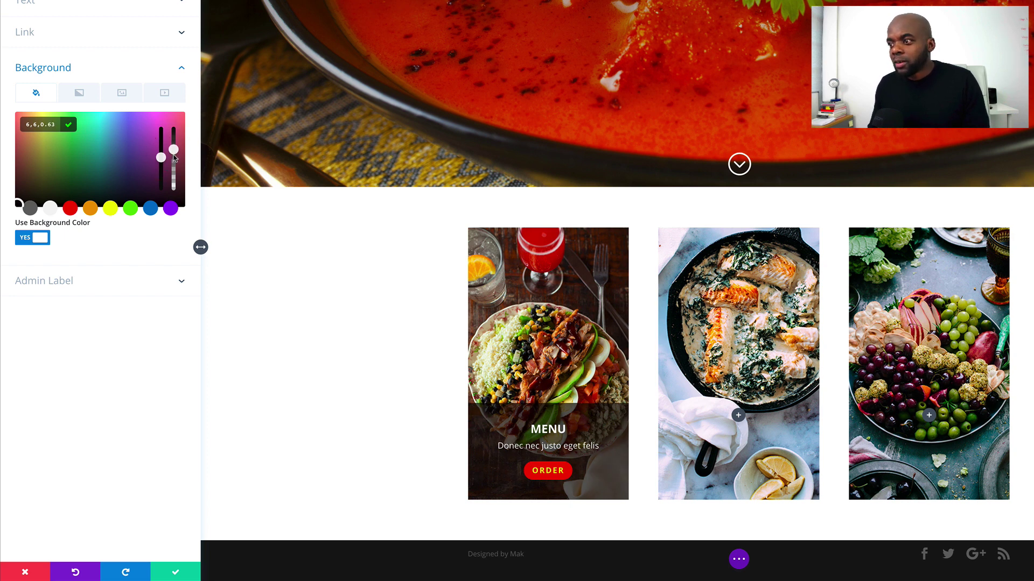
pyautogui.click(176, 574)
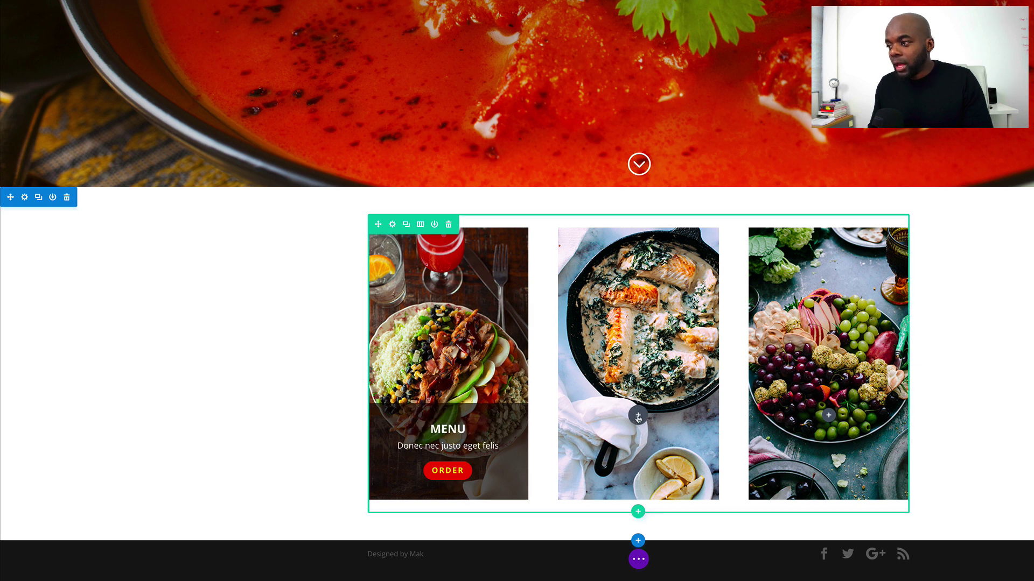
# Paste copies of the styled Menu call-to-action module into the empty columns 2 and 3
pyautogui.hotkey('ctrl', 'v')
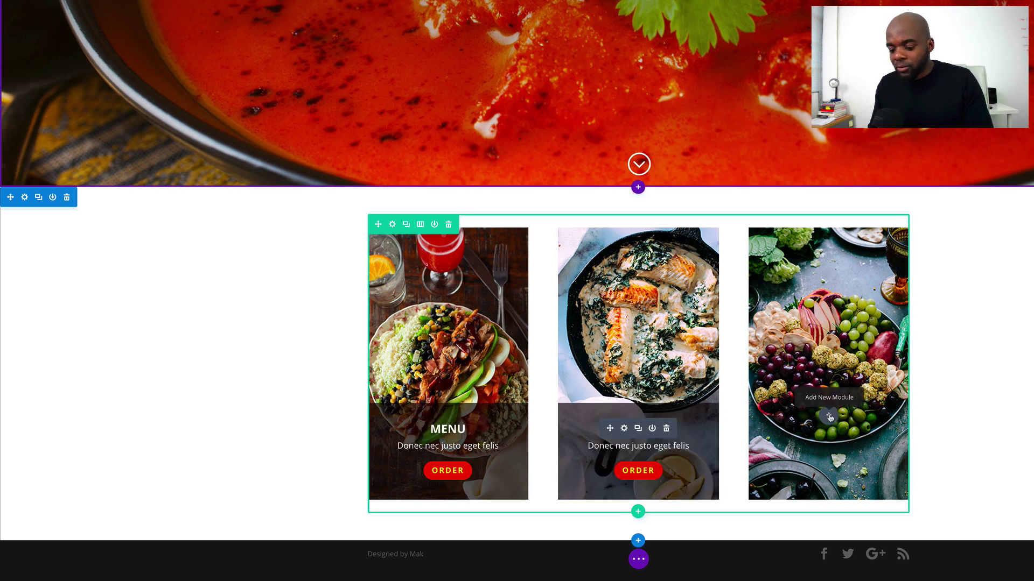
pyautogui.hotkey('ctrl', 'v')
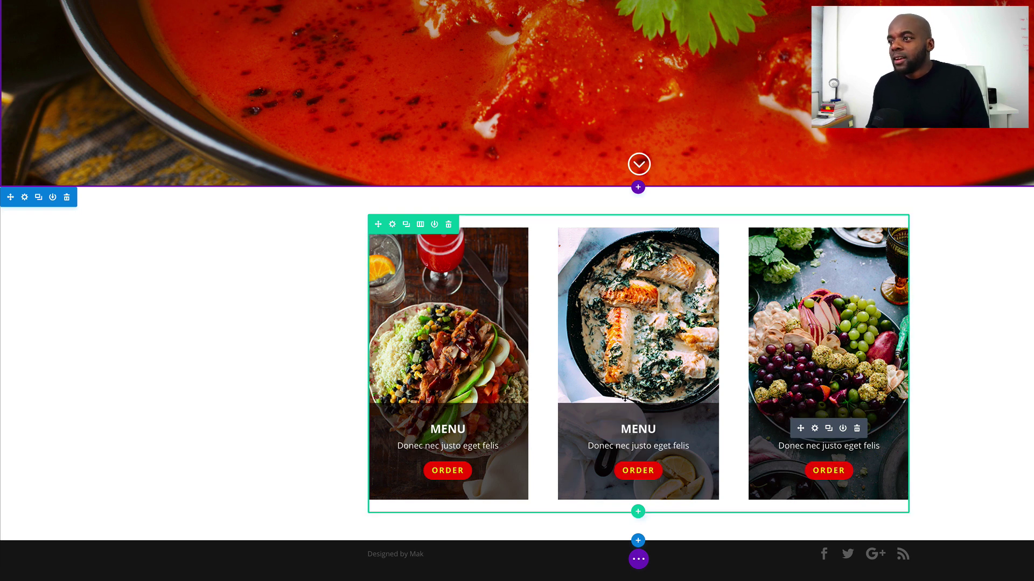
# Give the three-column row a custom width of 1200px and enable its custom gutter width
pyautogui.click(393, 225)
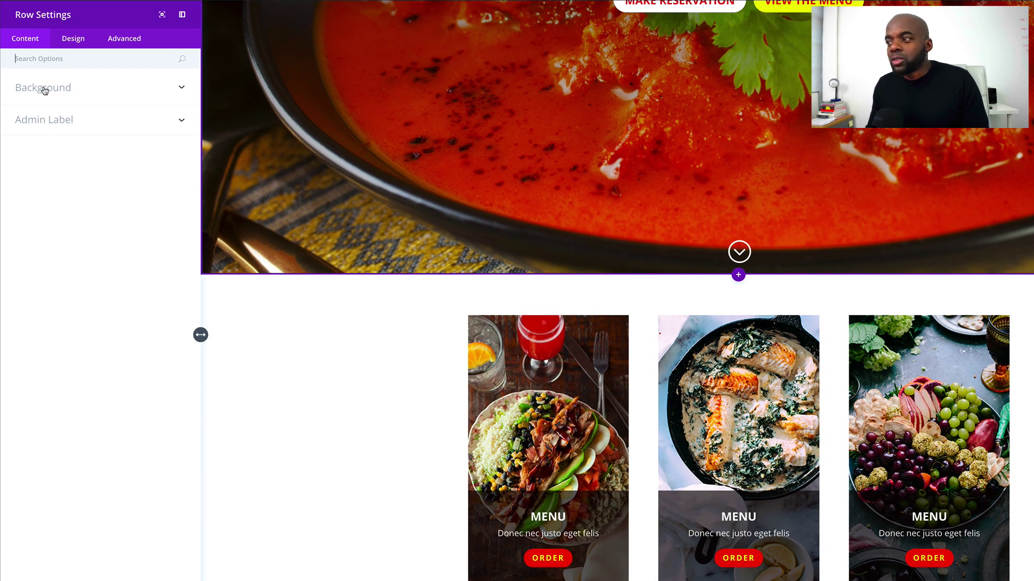
pyautogui.click(74, 42)
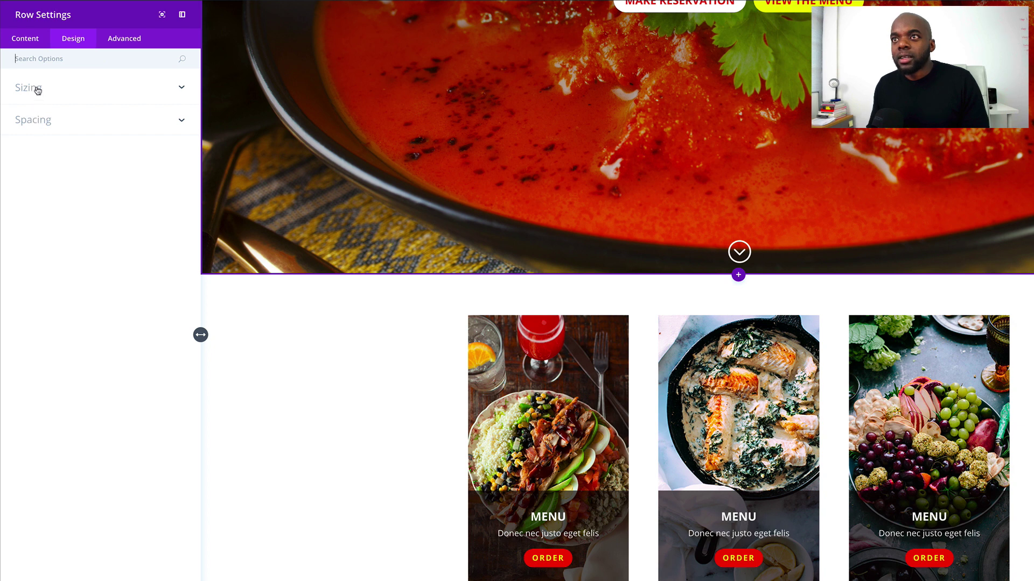
pyautogui.click(38, 90)
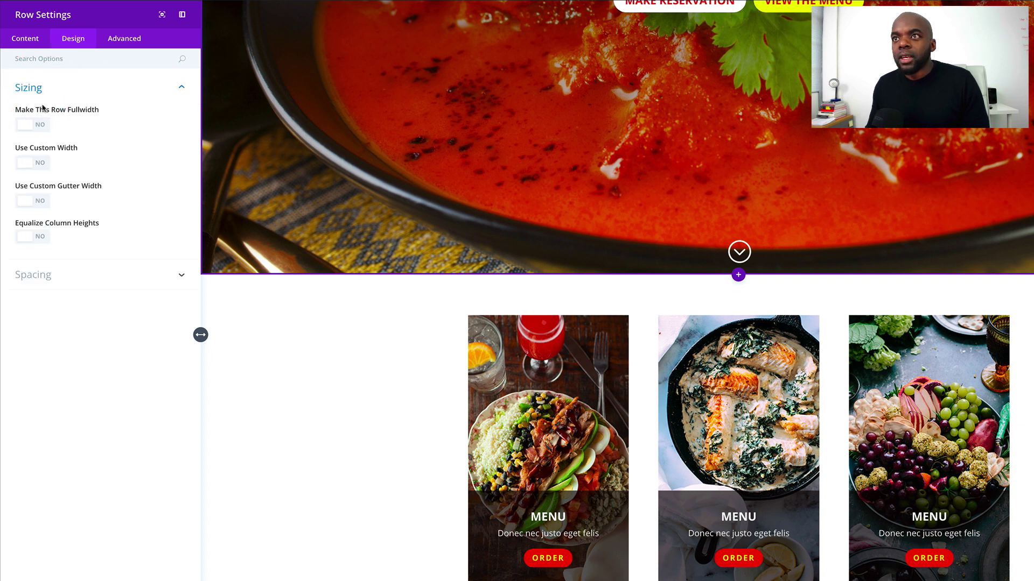
pyautogui.click(40, 164)
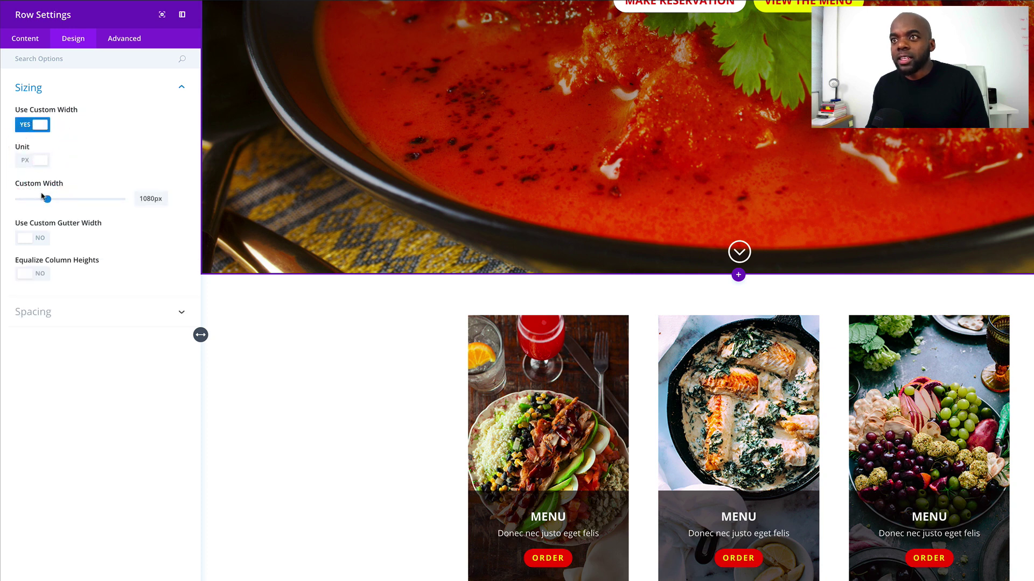
pyautogui.moveTo(155, 199); pyautogui.dragTo(92, 195)
pyautogui.write('1200')
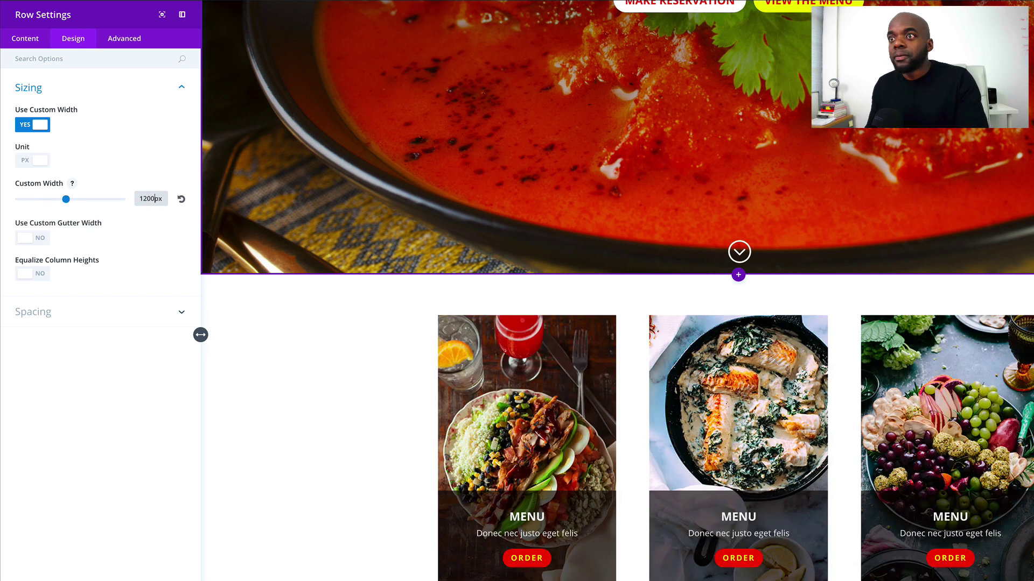
pyautogui.click(41, 240)
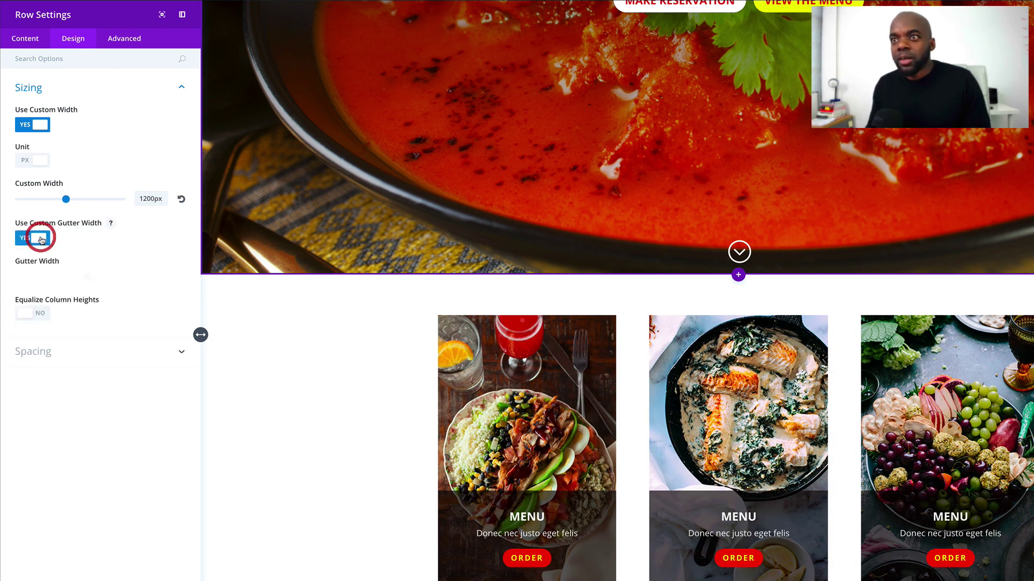
# Set the menu row's gutter width to 2, enable equalized column heights, and save the row settings
pyautogui.moveTo(153, 275); pyautogui.dragTo(126, 273)
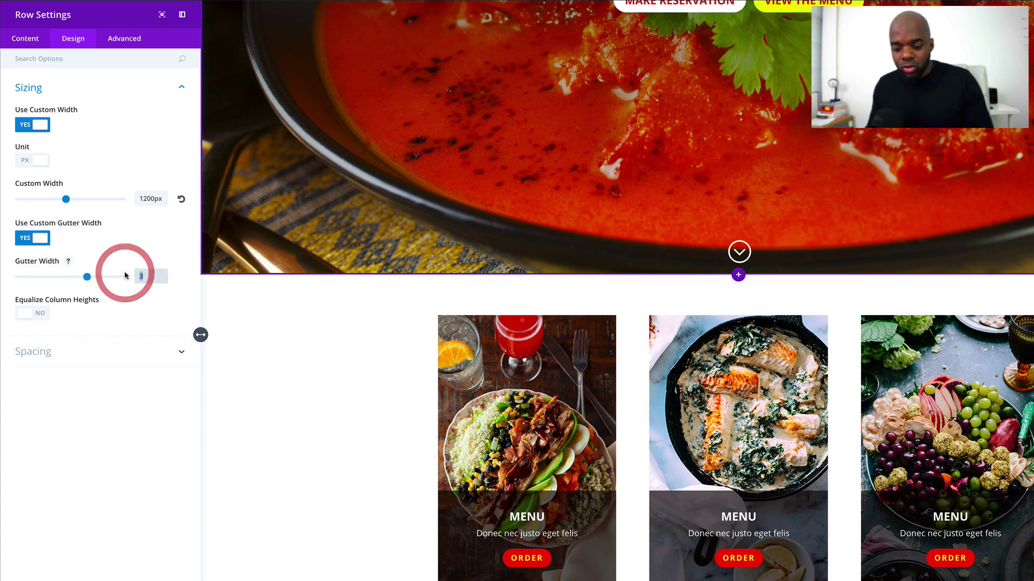
pyautogui.write('2')
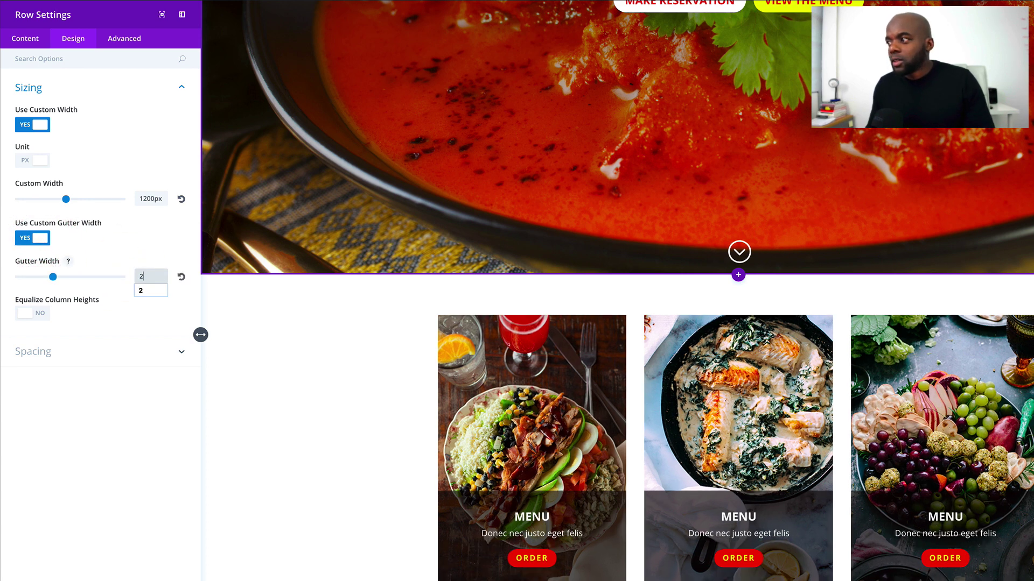
pyautogui.click(42, 313)
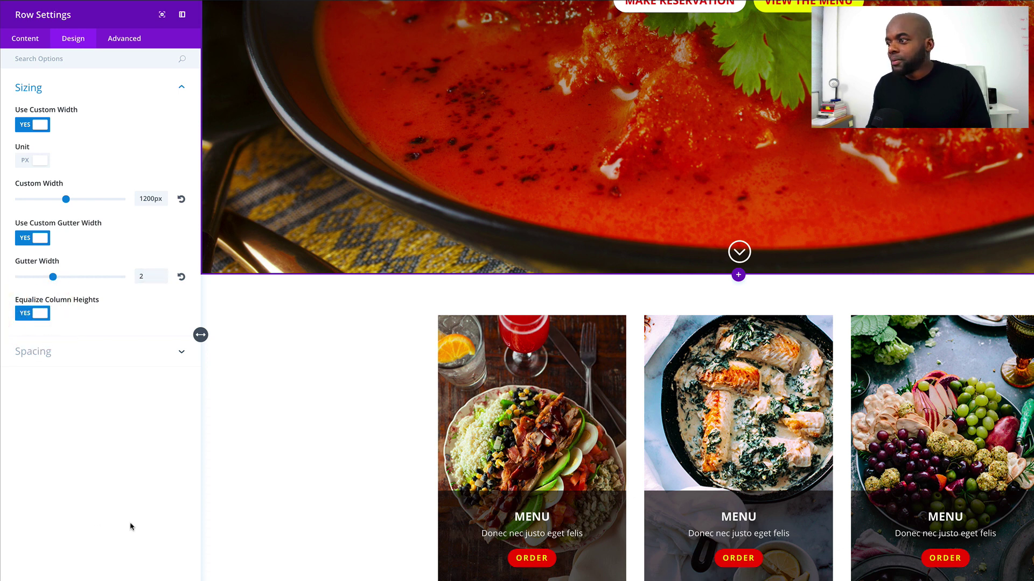
pyautogui.scroll(-2, 100, 431)
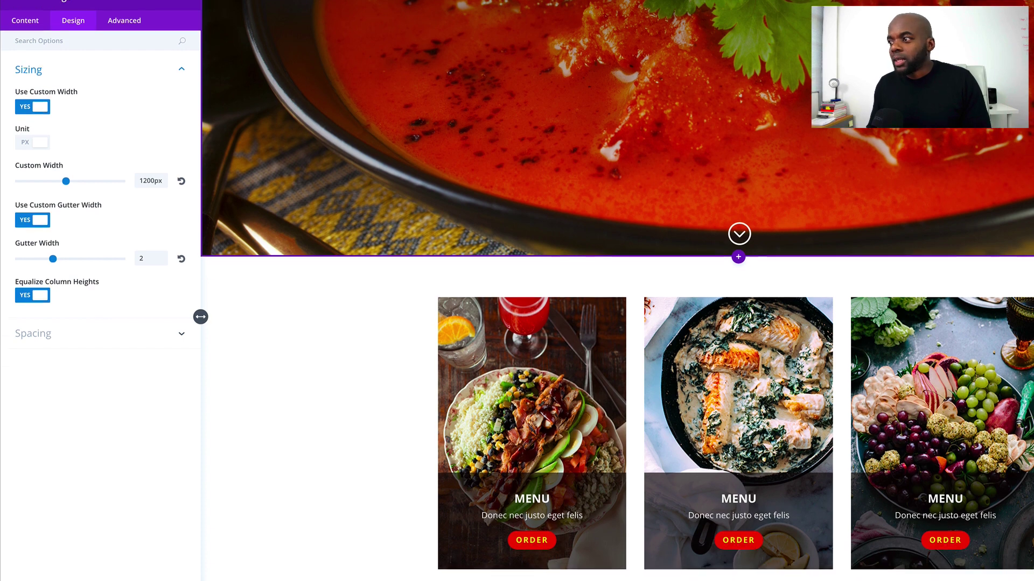
pyautogui.click(175, 572)
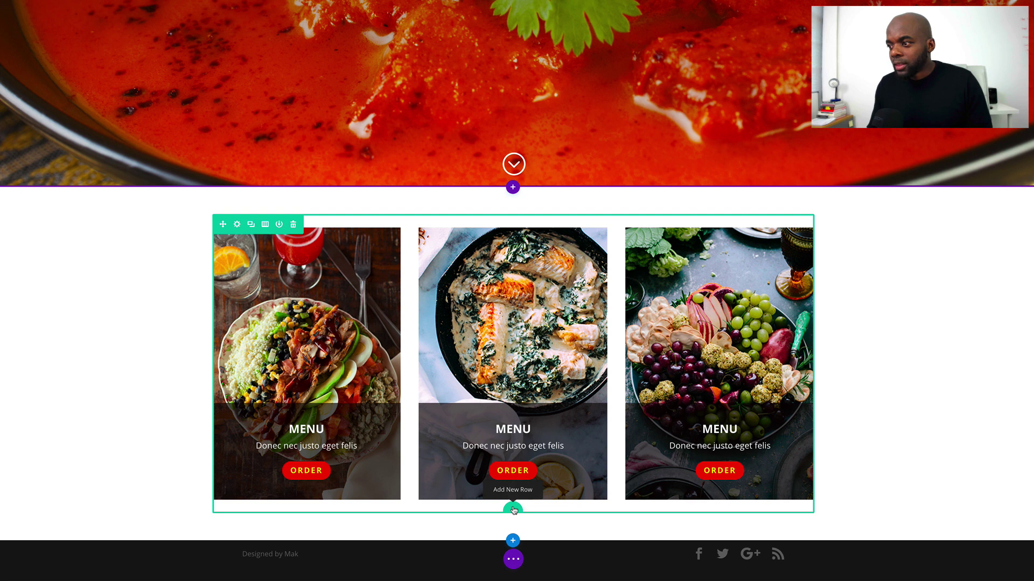
# Add a single-column row below the menu cards with a Text module reading "Today's Special"
pyautogui.click(513, 510)
pyautogui.click(461, 416)
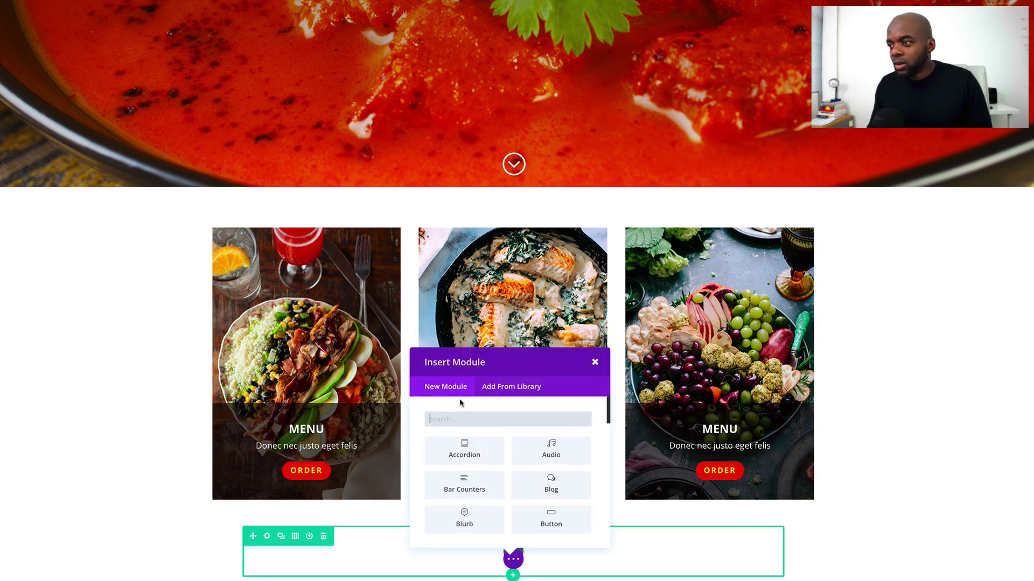
pyautogui.write('text')
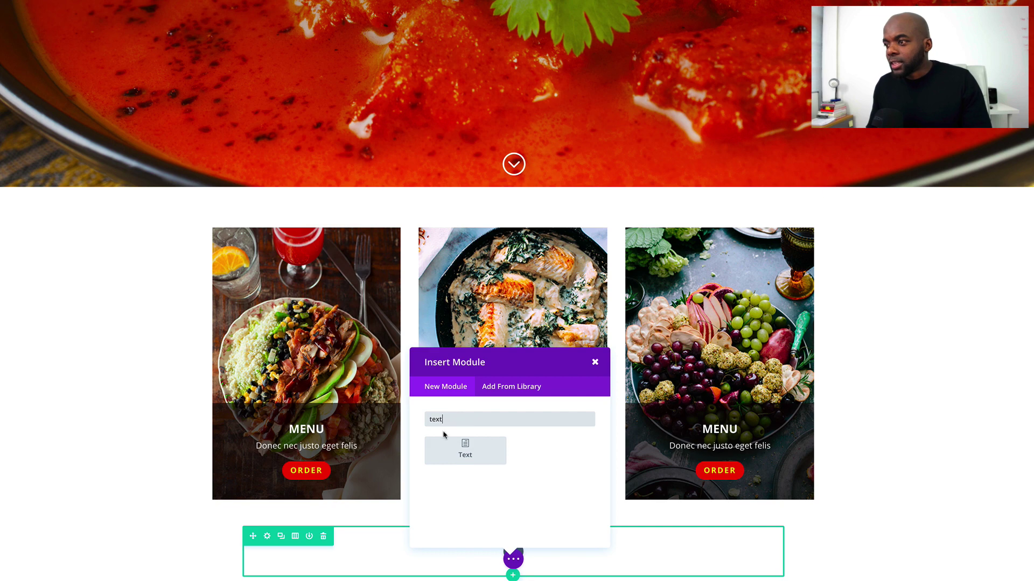
pyautogui.click(465, 451)
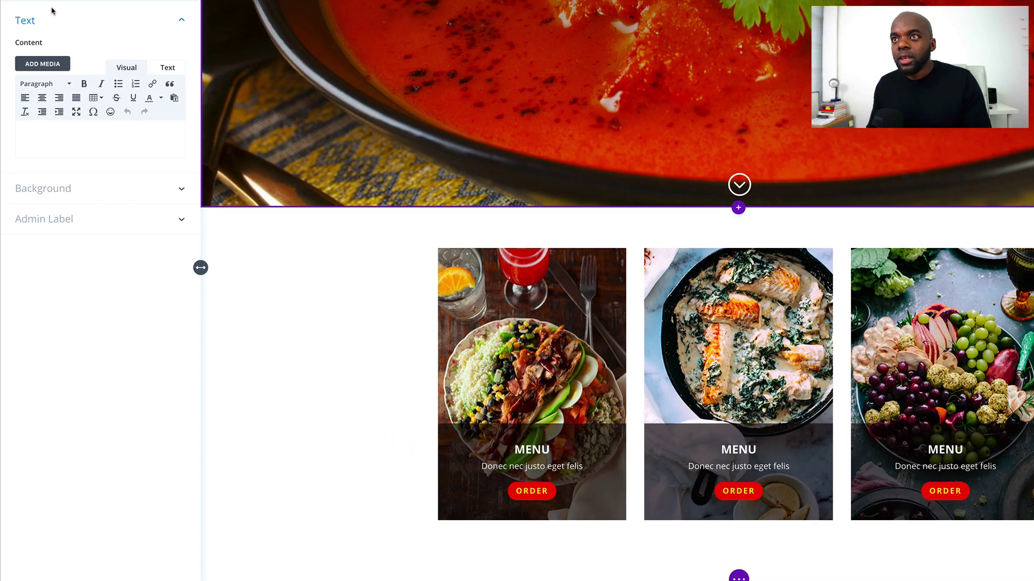
pyautogui.click(77, 136)
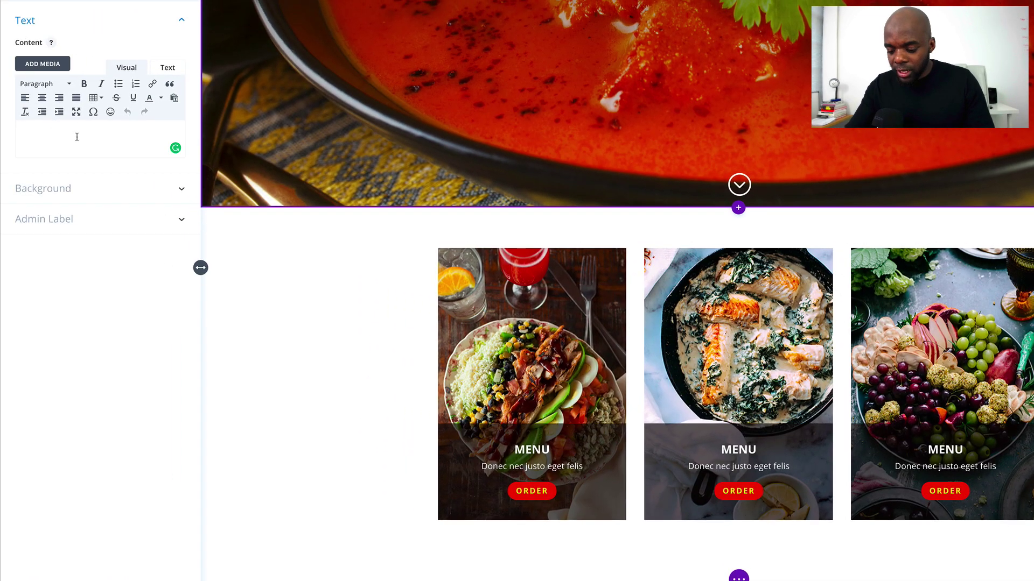
pyautogui.write("Today's Special")
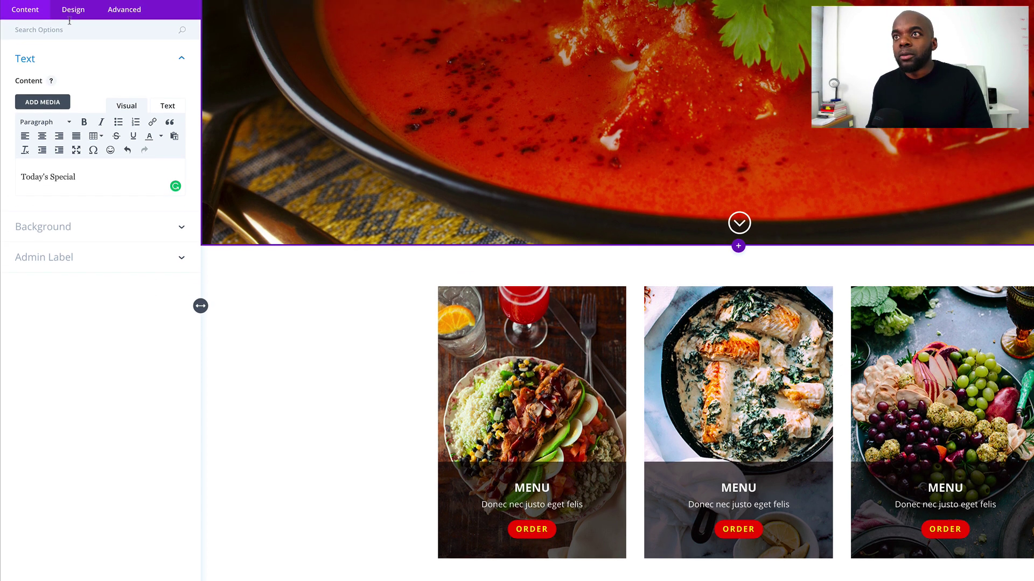
# Center the "Today's Special" text and format it in bold Cantata One
pyautogui.click(72, 8)
pyautogui.click(29, 60)
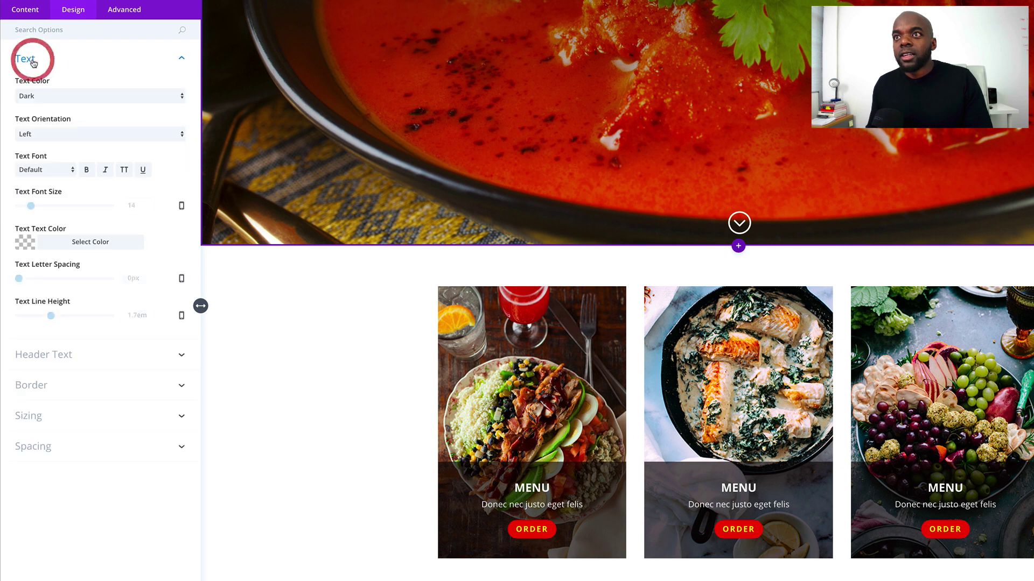
pyautogui.click(46, 135)
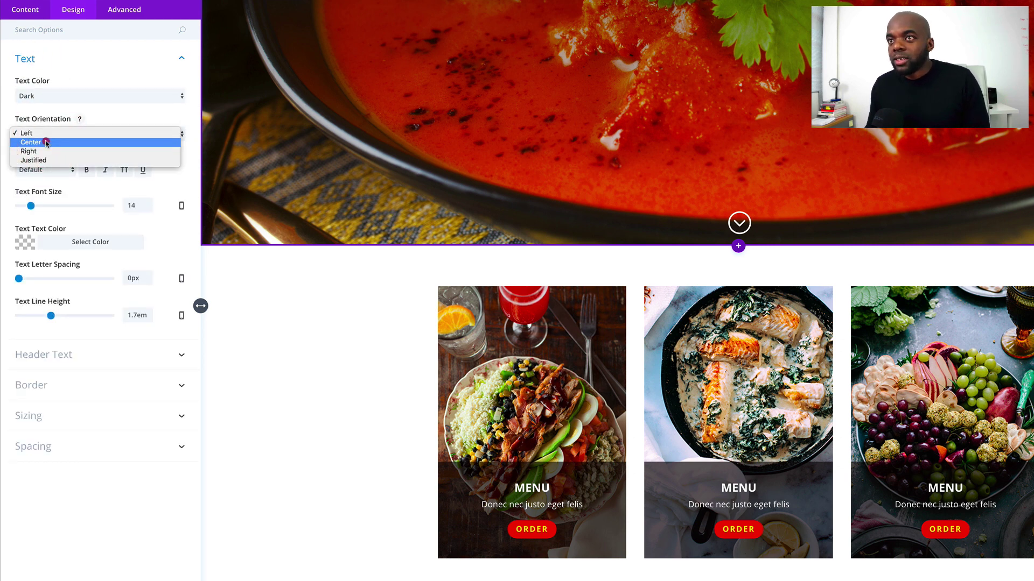
pyautogui.click(46, 143)
pyautogui.click(87, 170)
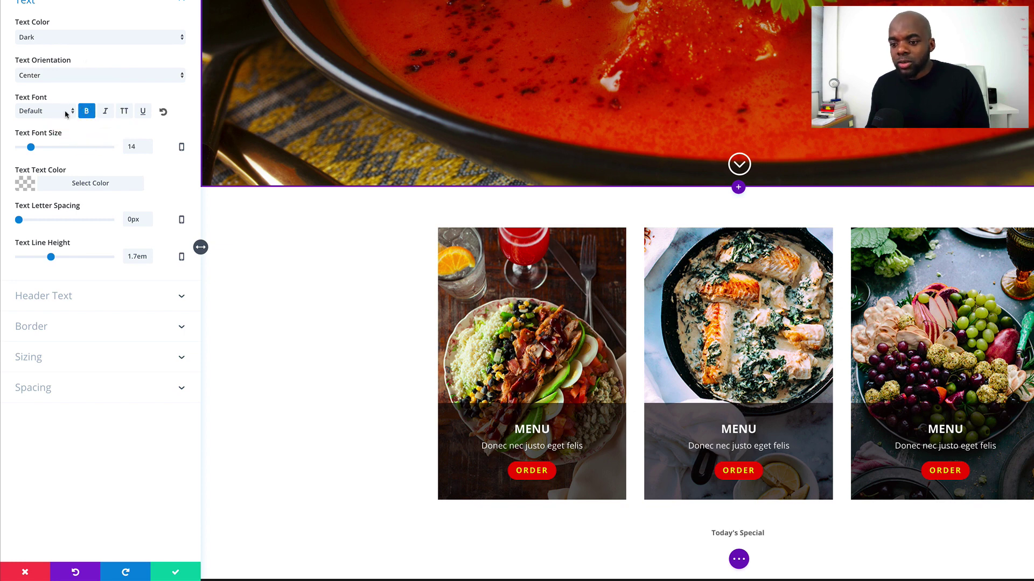
pyautogui.click(66, 112)
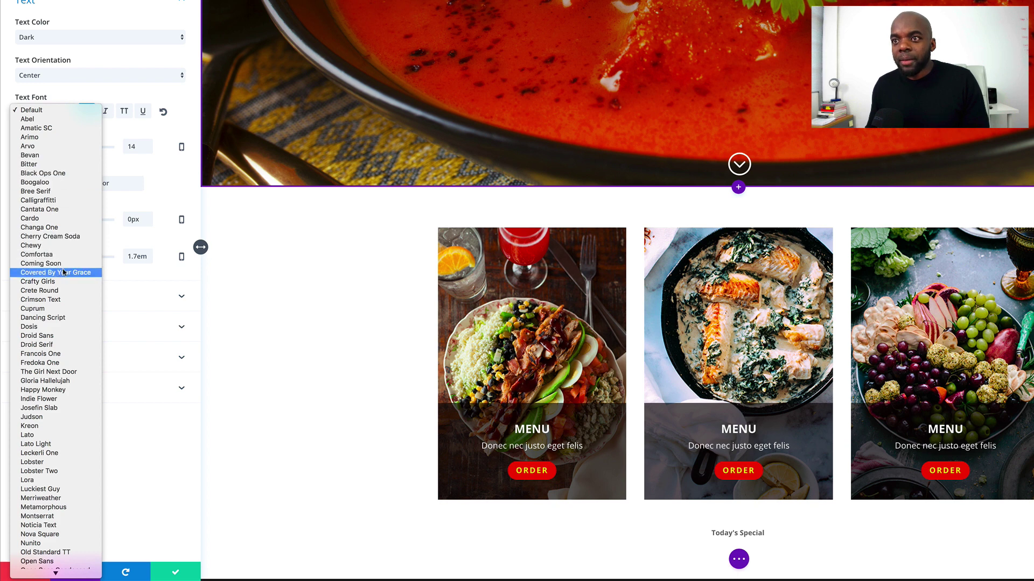
pyautogui.click(55, 210)
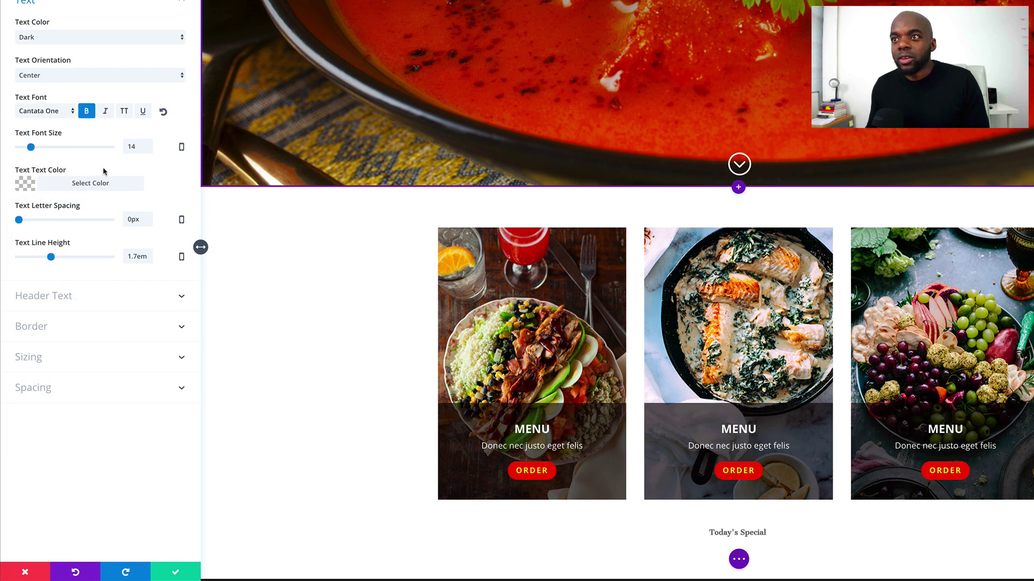
# Set the "Today's Special" font size to 40px and its color to red #e02b20, and save the module
pyautogui.moveTo(31, 147); pyautogui.dragTo(56, 149)
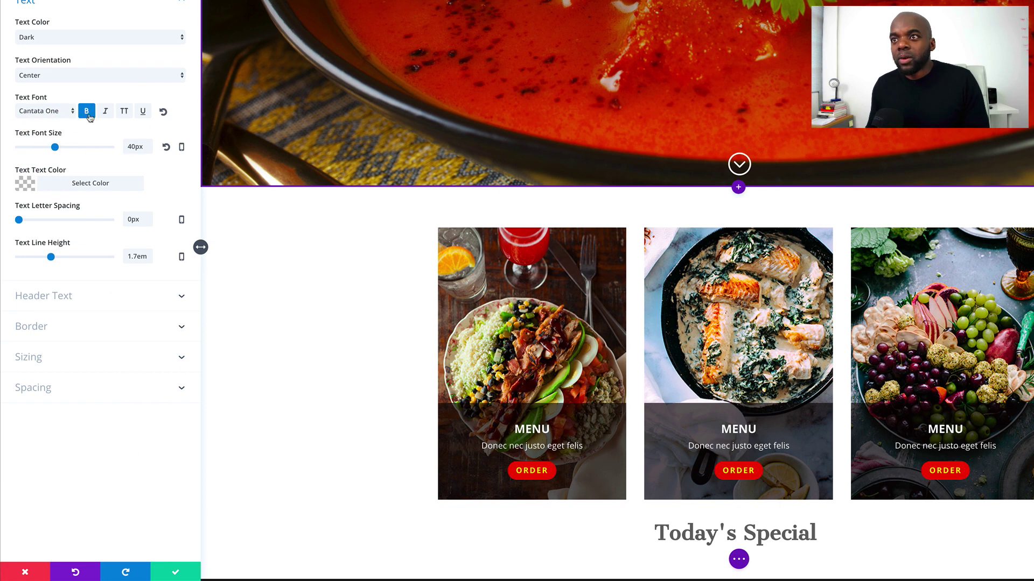
pyautogui.click(23, 188)
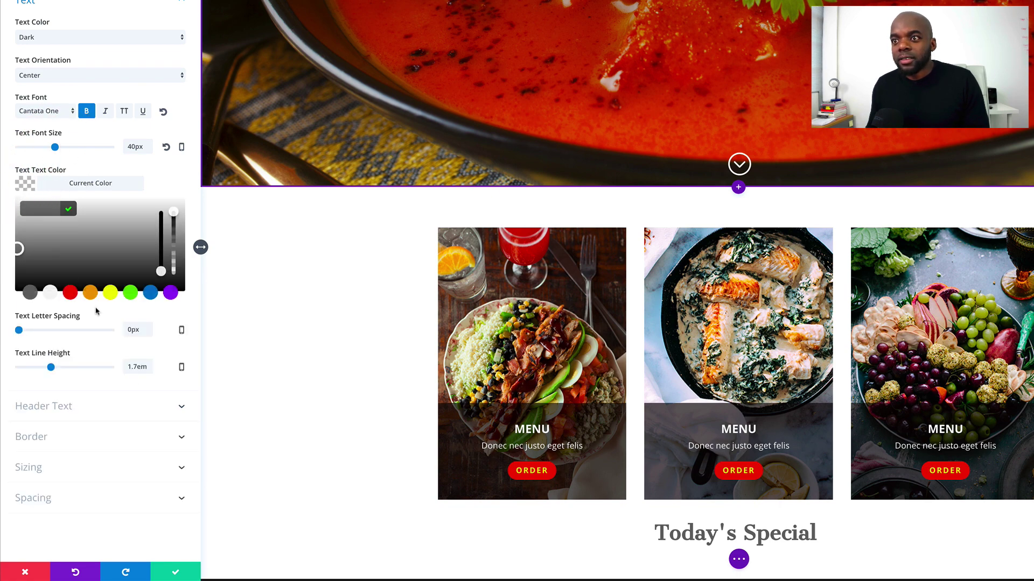
pyautogui.click(72, 294)
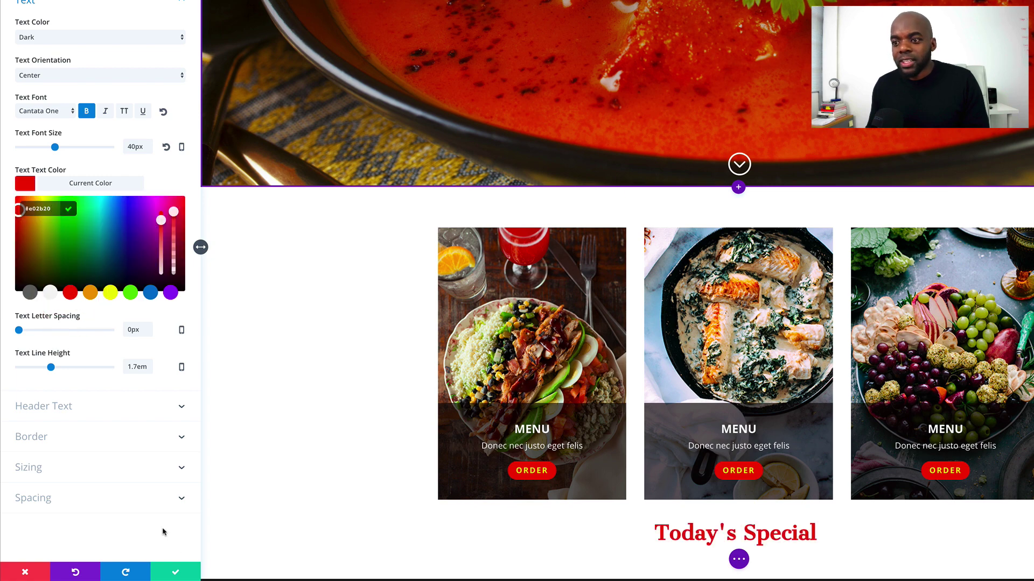
pyautogui.click(175, 573)
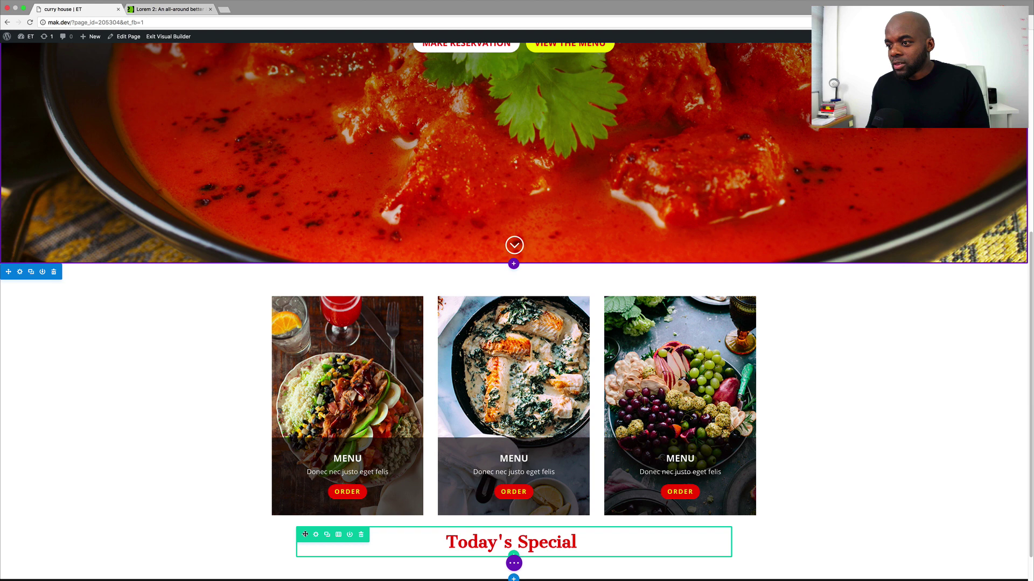
# Move the "Today's Special" row above the menu cards and slightly increase the section's top and bottom padding
pyautogui.moveTo(305, 535); pyautogui.dragTo(335, 322)
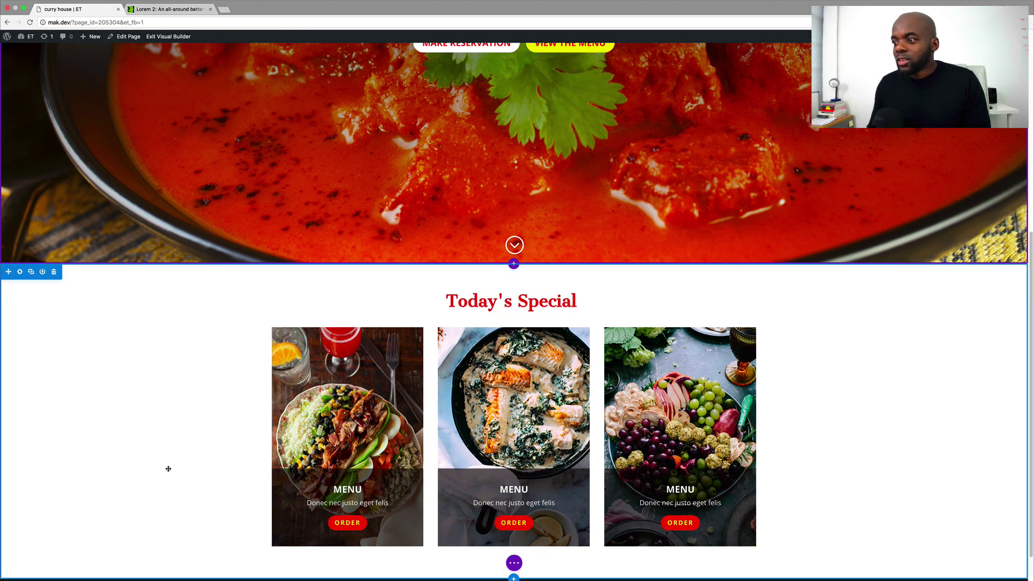
pyautogui.scroll(-1, 162, 468)
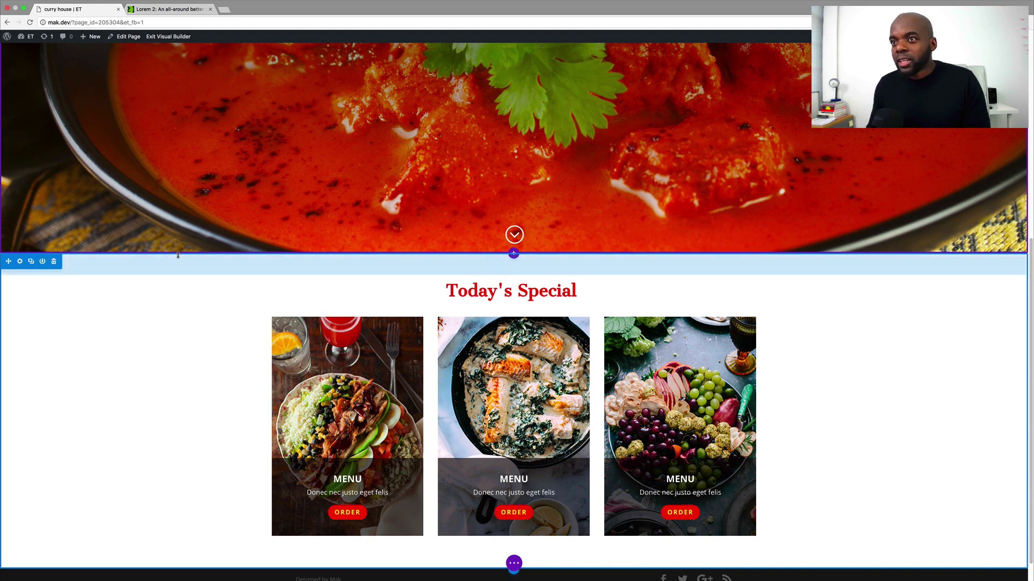
pyautogui.moveTo(178, 255); pyautogui.dragTo(179, 268)
pyautogui.moveTo(179, 271); pyautogui.dragTo(178, 273)
pyautogui.scroll(-2, 185, 411)
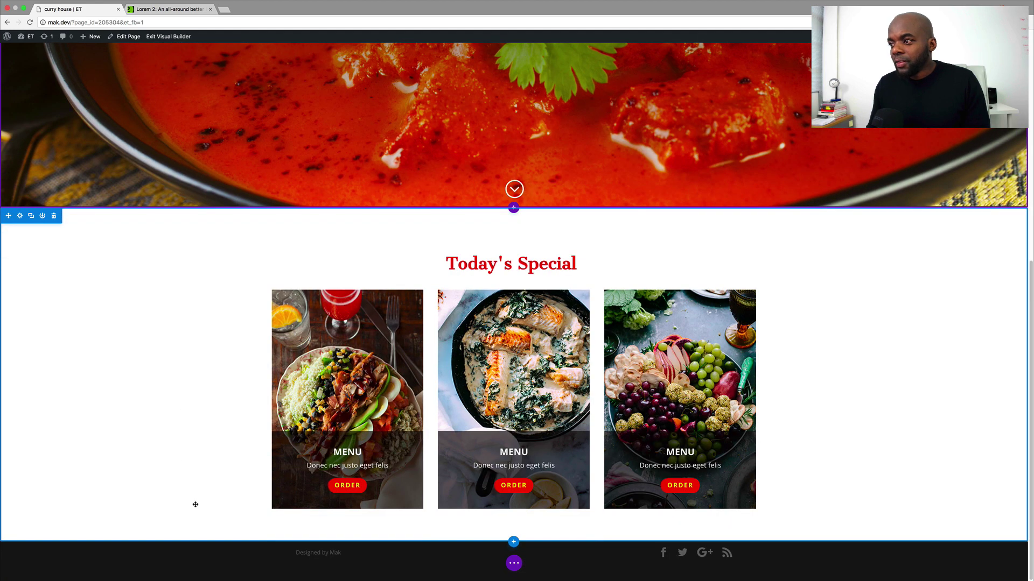
pyautogui.moveTo(211, 538); pyautogui.dragTo(213, 549)
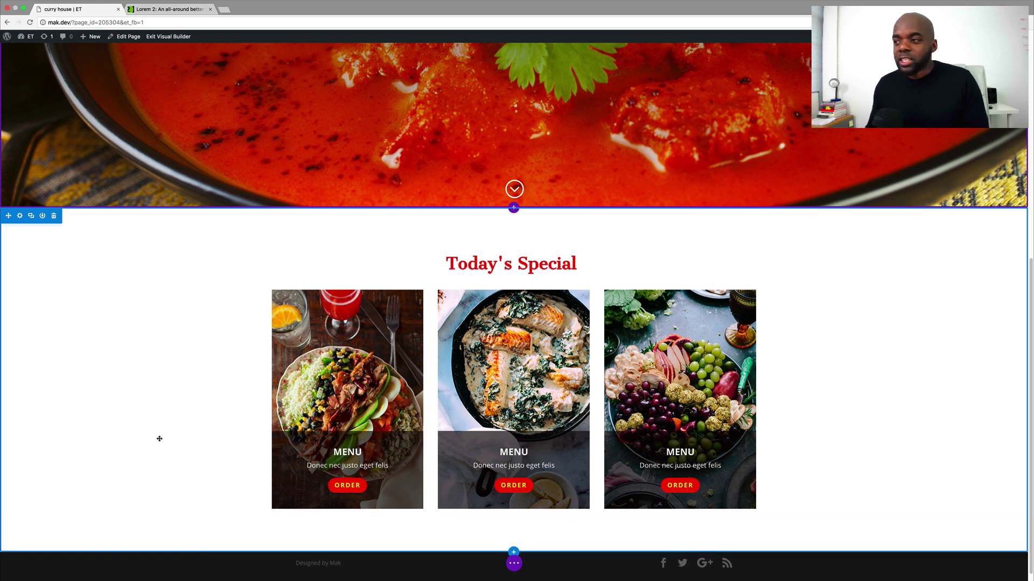
# Add a regular section below the menu cards with a one-third / two-thirds column row
pyautogui.scroll(-1, 226, 372)
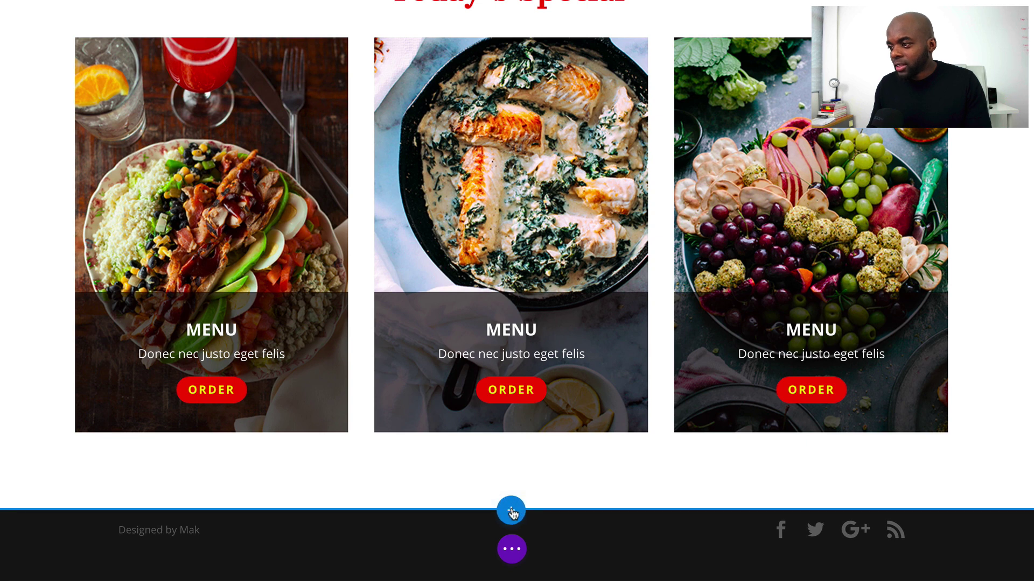
pyautogui.click(511, 512)
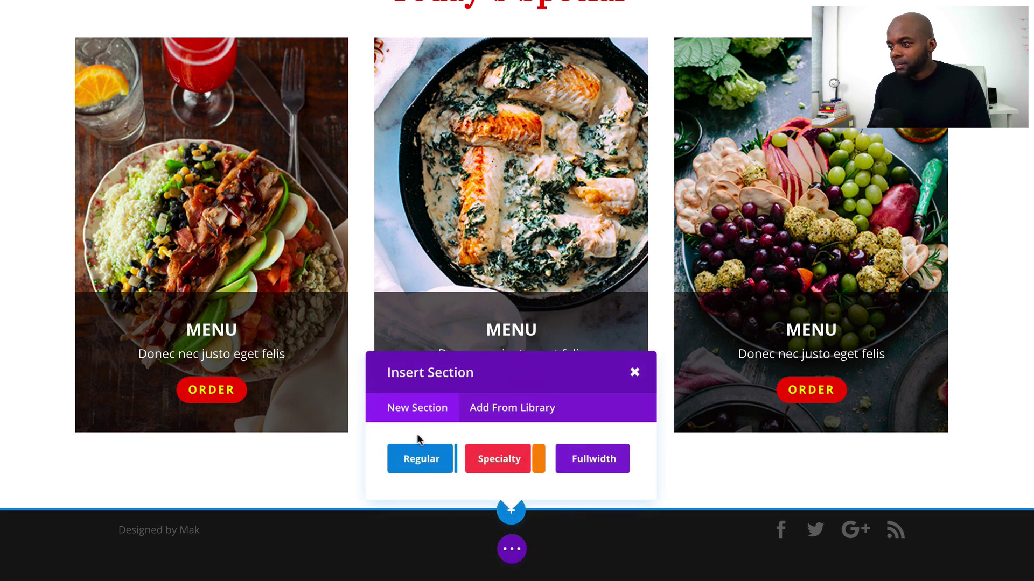
pyautogui.click(420, 463)
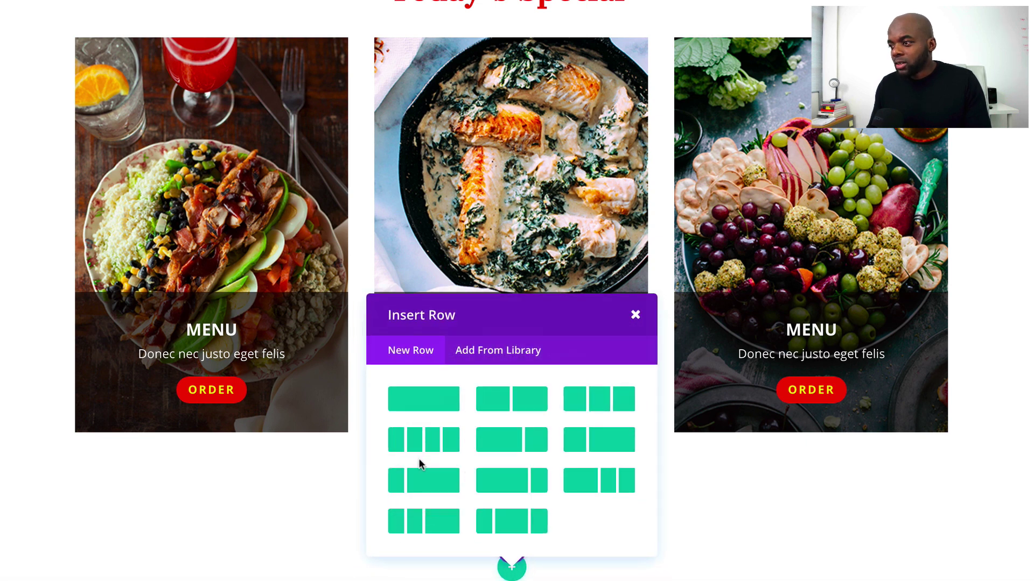
pyautogui.click(598, 443)
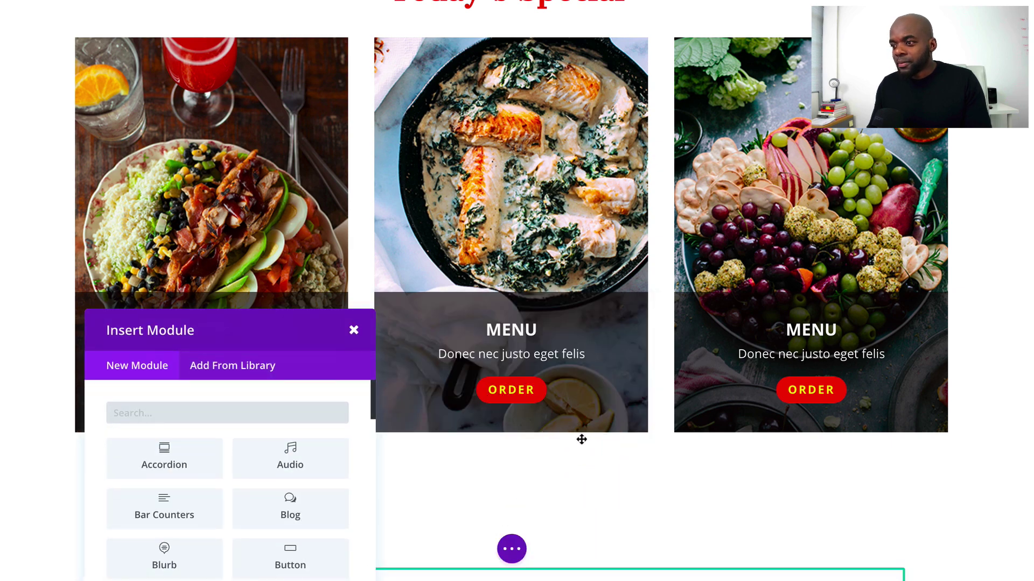
# Insert an Image module in the new row's one-third column using the dining-table photo from the media library
pyautogui.scroll(-3, 379, 452)
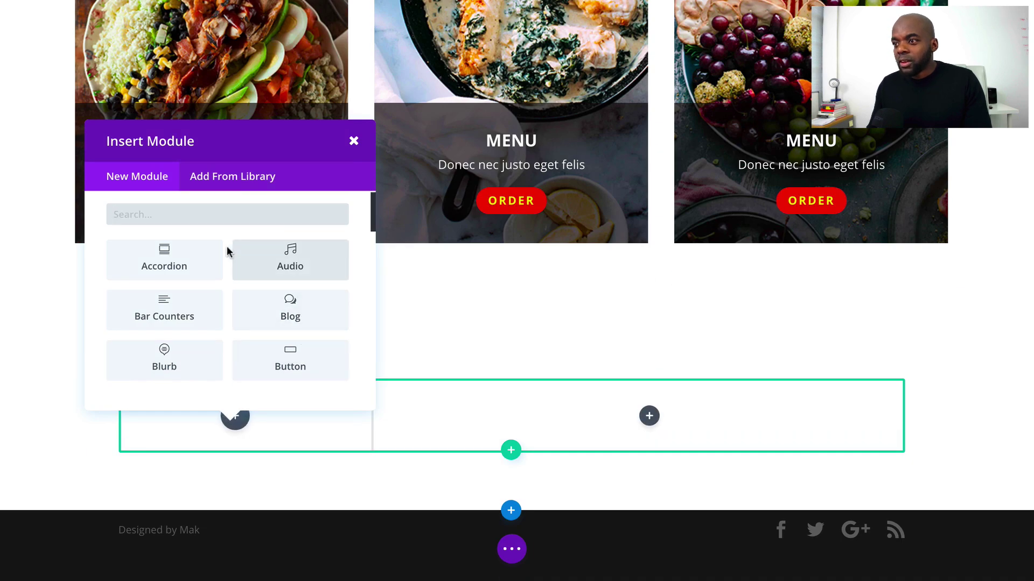
pyautogui.click(226, 215)
pyautogui.write('im')
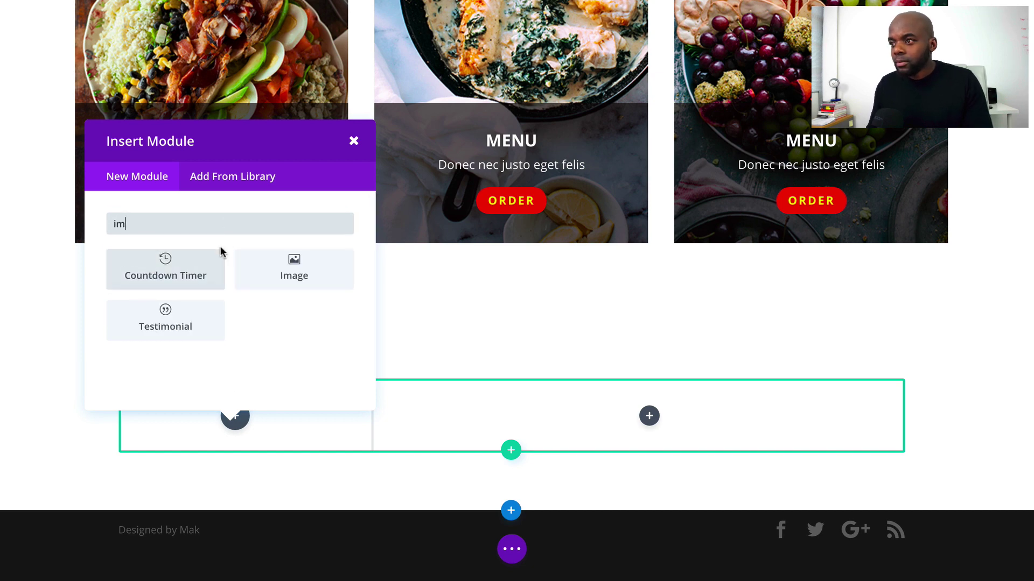
pyautogui.click(306, 269)
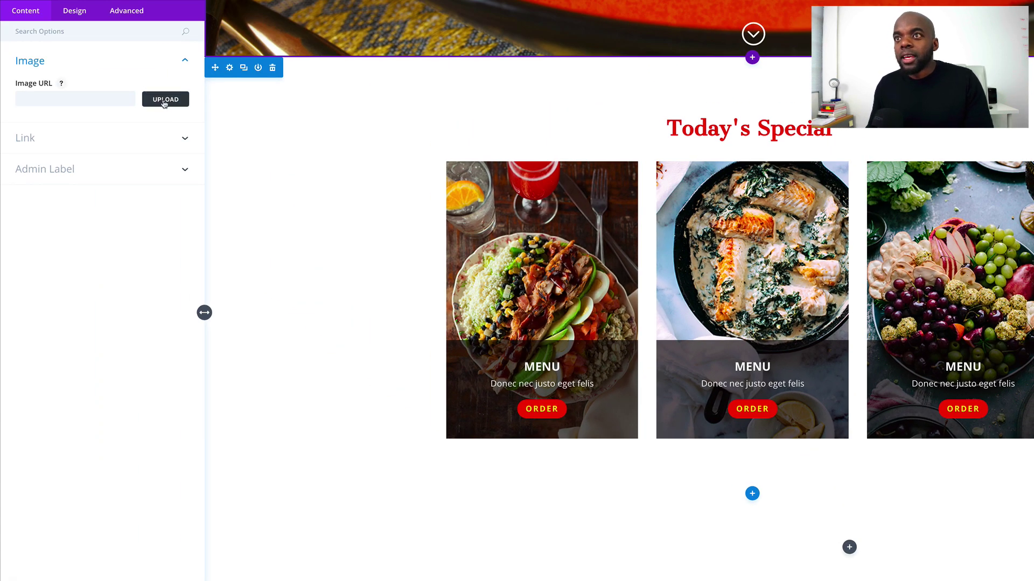
pyautogui.click(144, 80)
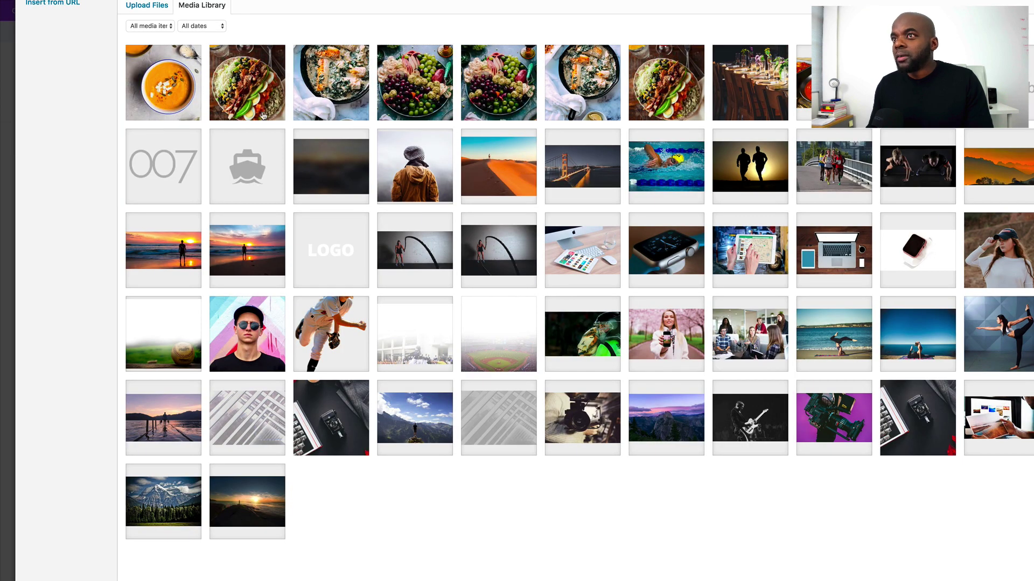
pyautogui.click(765, 96)
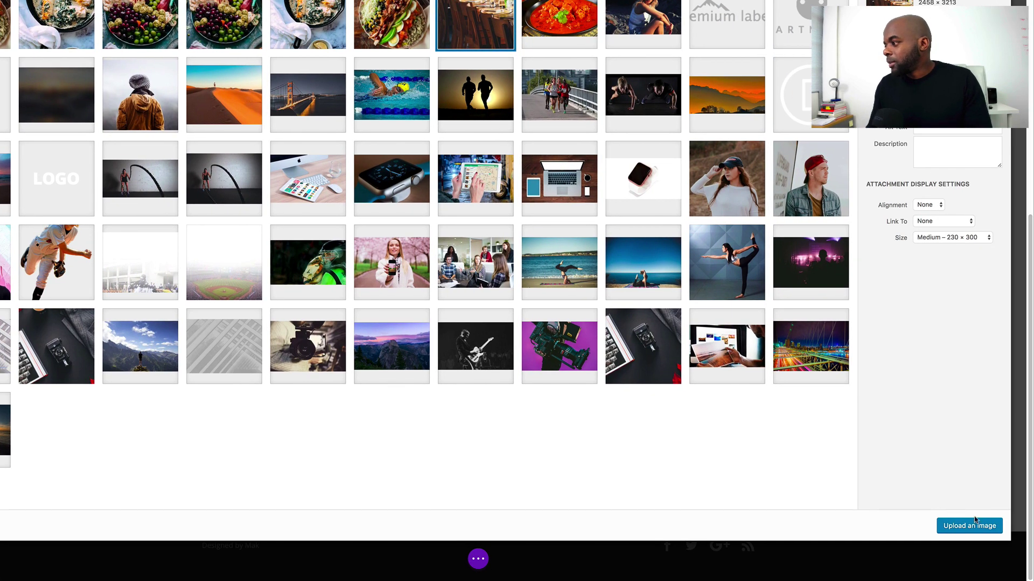
pyautogui.click(969, 526)
# Insert a Text module in the two-thirds column beside the dining-table image
pyautogui.scroll(-4, 544, 483)
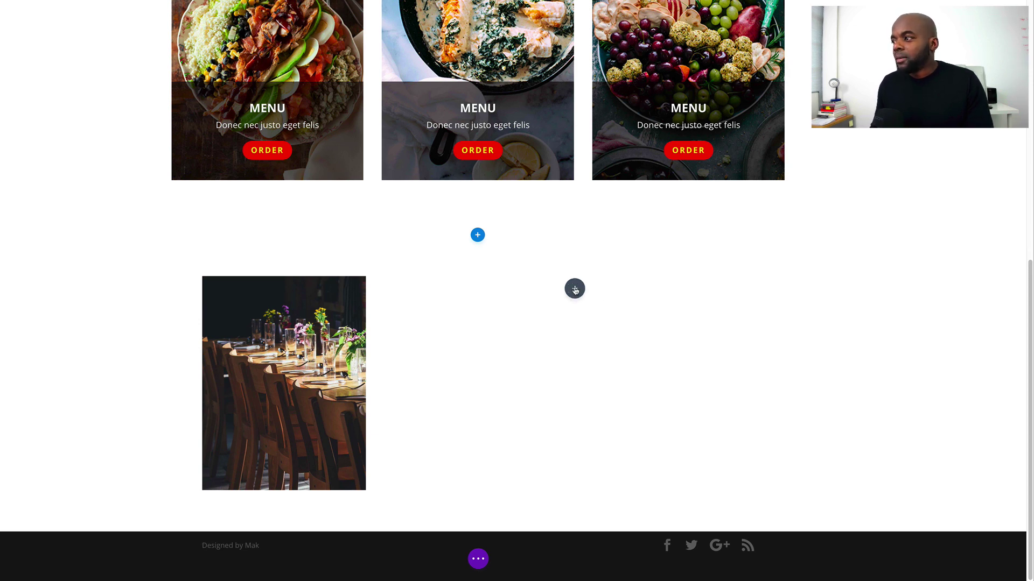
pyautogui.click(575, 289)
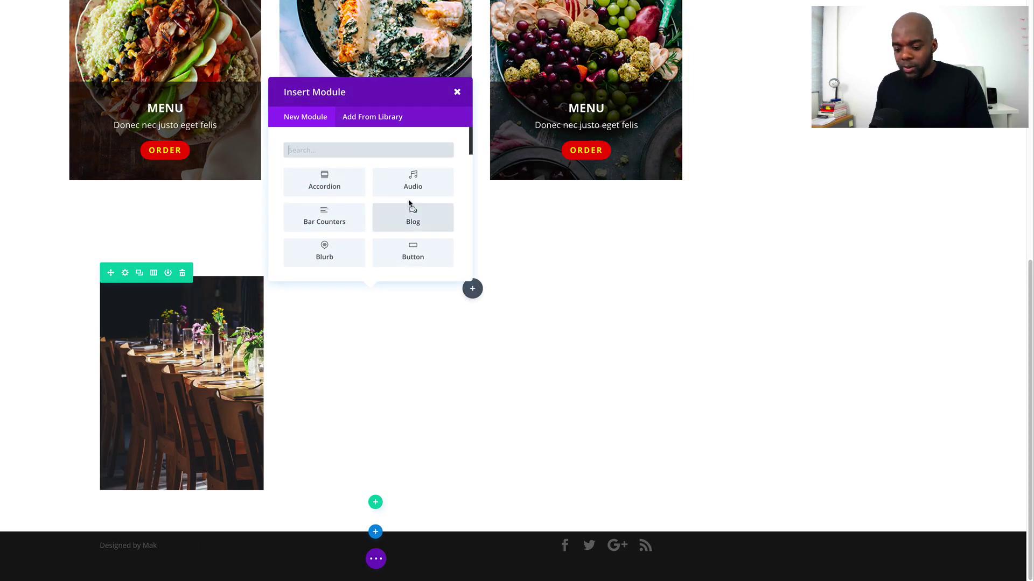
pyautogui.write('text')
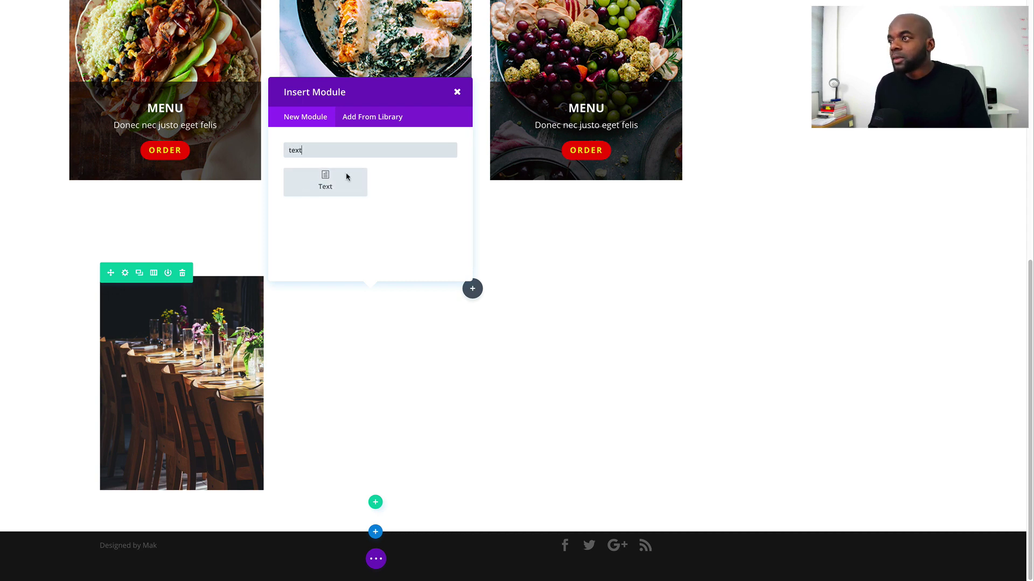
pyautogui.click(347, 178)
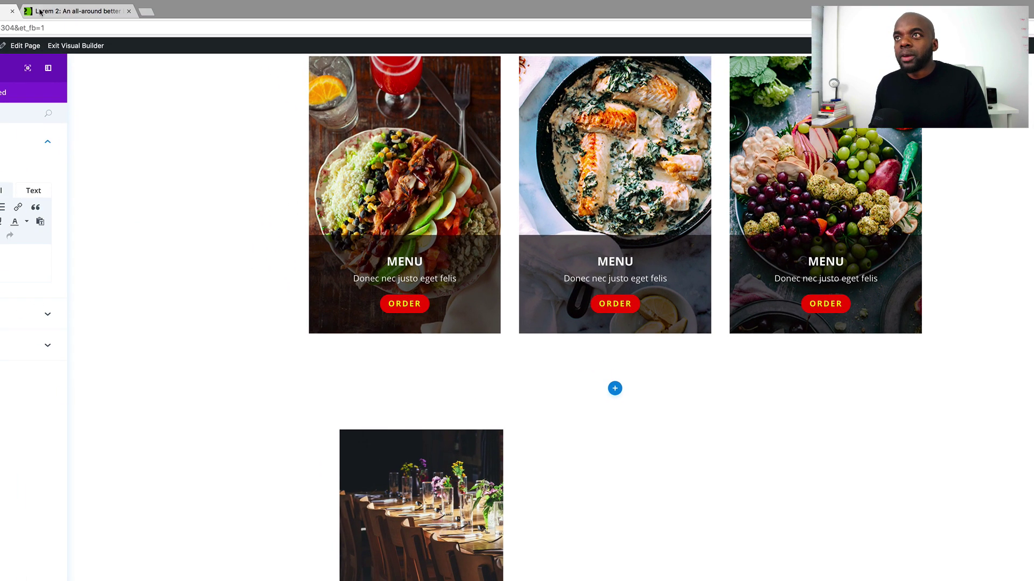
# Copy the second and third short paragraphs from the Lorem 2 page and paste them as the Text module's content
pyautogui.click(40, 11)
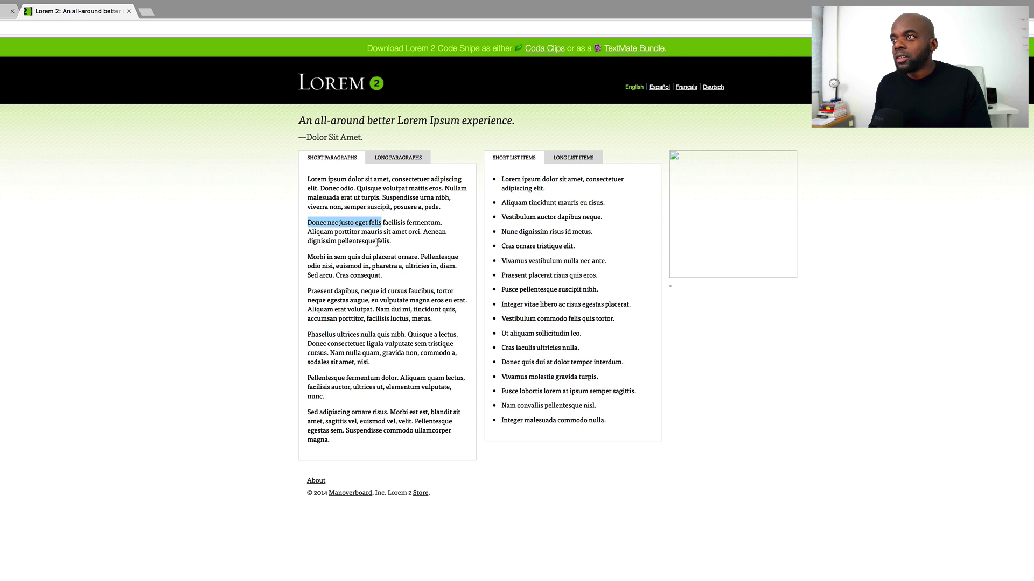
pyautogui.moveTo(383, 278); pyautogui.dragTo(309, 224)
pyautogui.press('super+c')
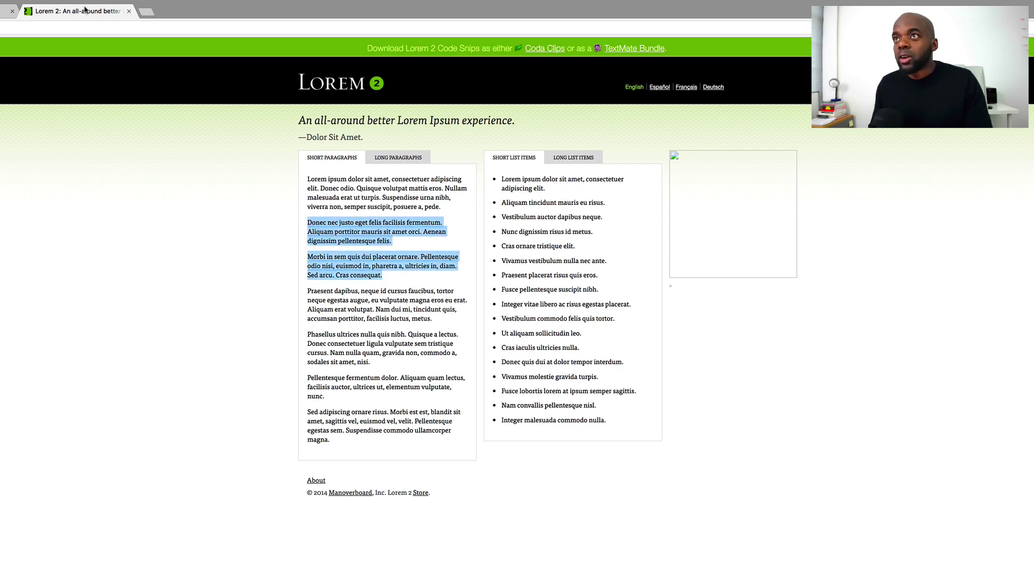
pyautogui.click(3, 11)
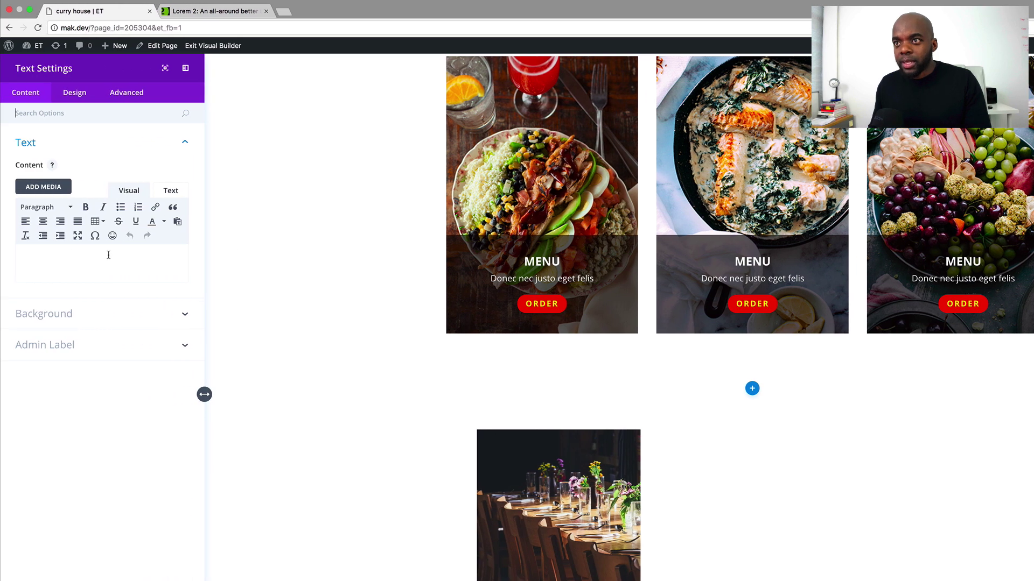
pyautogui.click(108, 255)
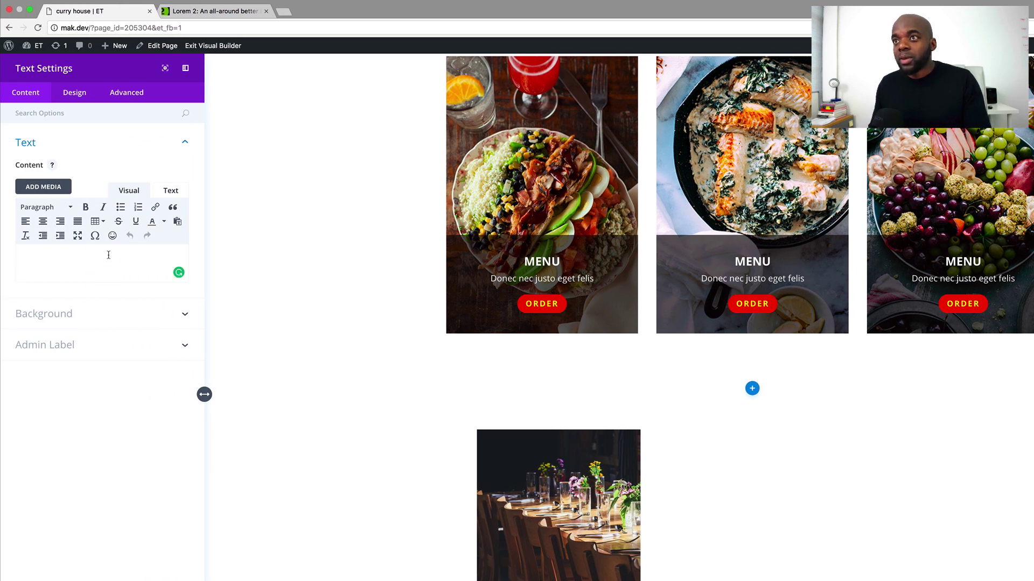
pyautogui.press('super+v')
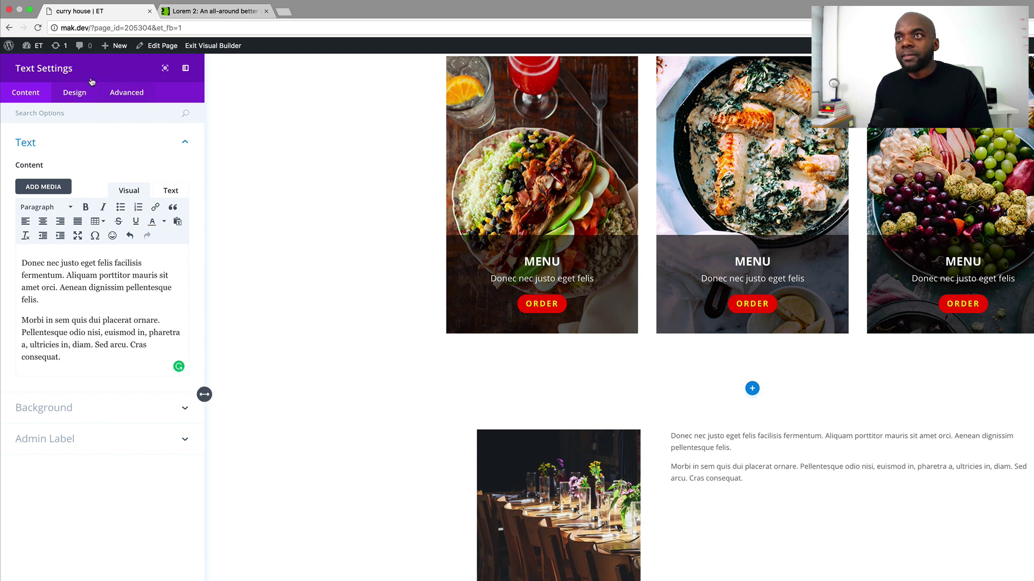
# Style the module's text with the Kreon font at 24px and a 1.3em line height, and save the module
pyautogui.click(76, 95)
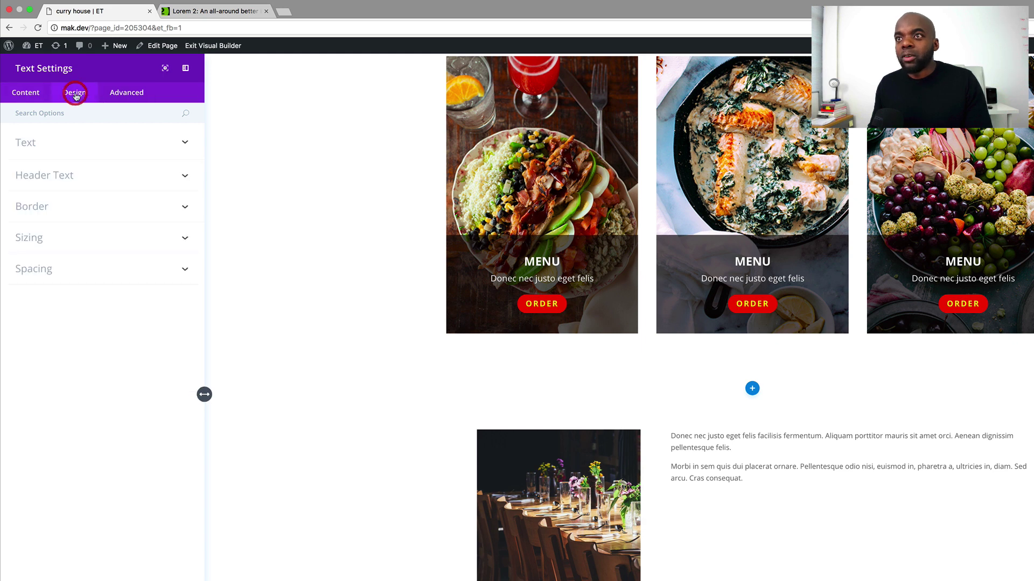
pyautogui.click(31, 146)
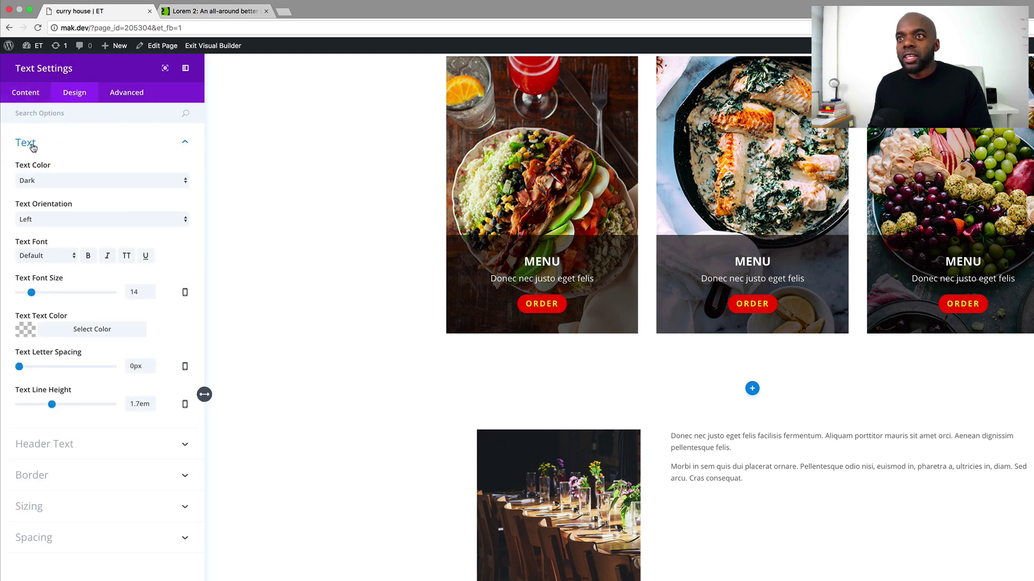
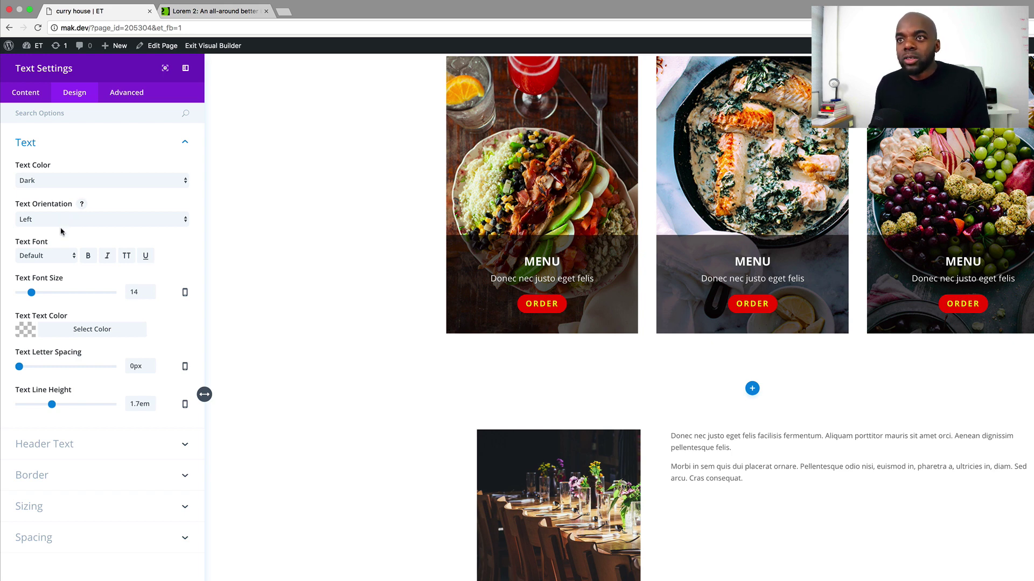
pyautogui.moveTo(32, 295); pyautogui.dragTo(47, 295)
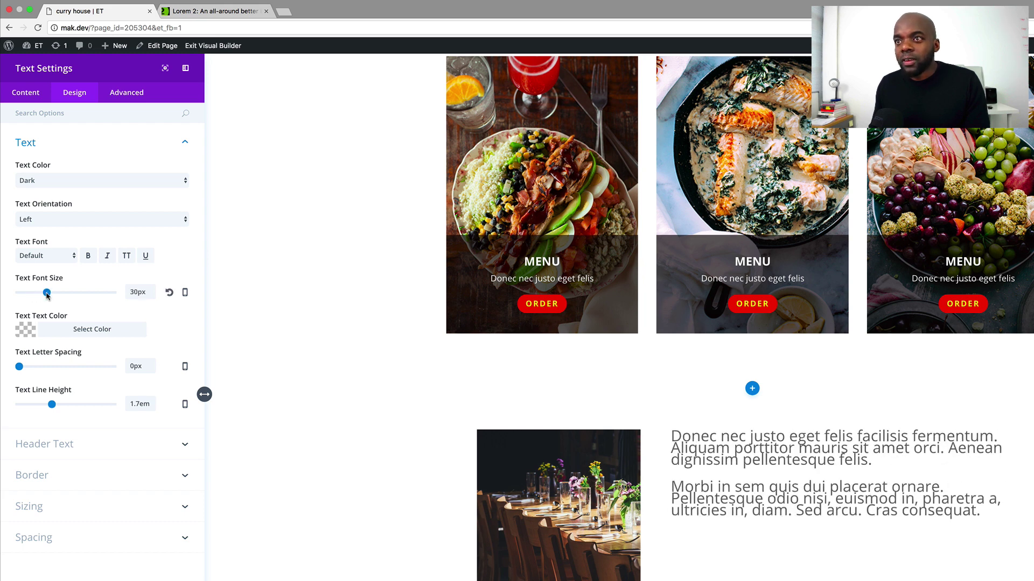
pyautogui.click(58, 257)
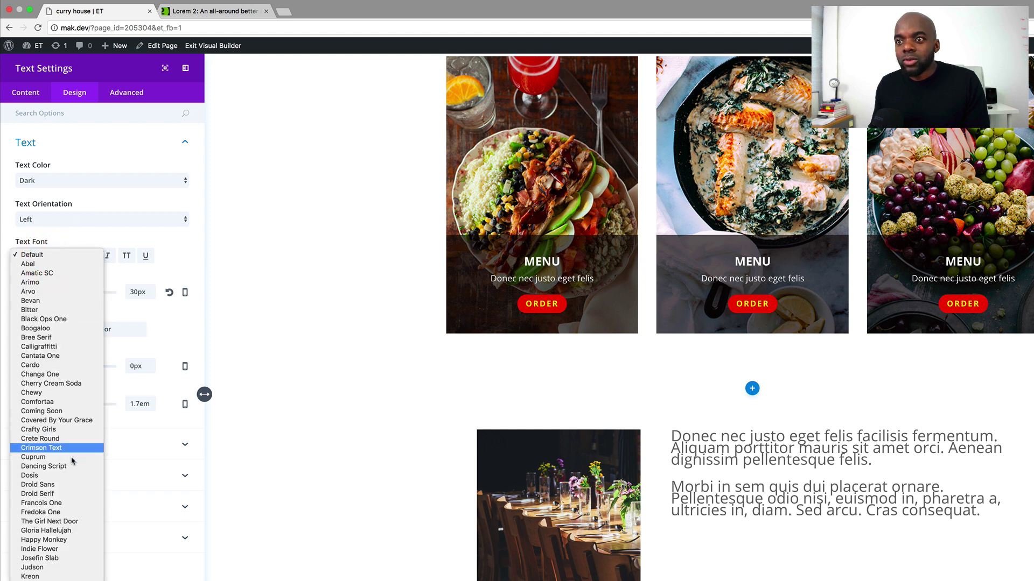
pyautogui.click(59, 573)
pyautogui.moveTo(52, 408); pyautogui.dragTo(33, 407)
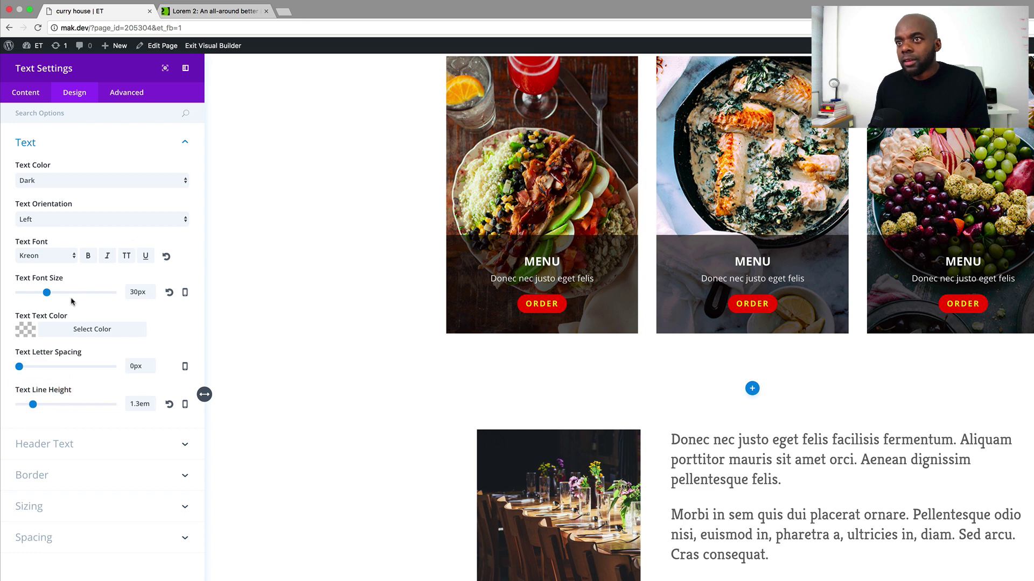
pyautogui.moveTo(46, 292); pyautogui.dragTo(42, 293)
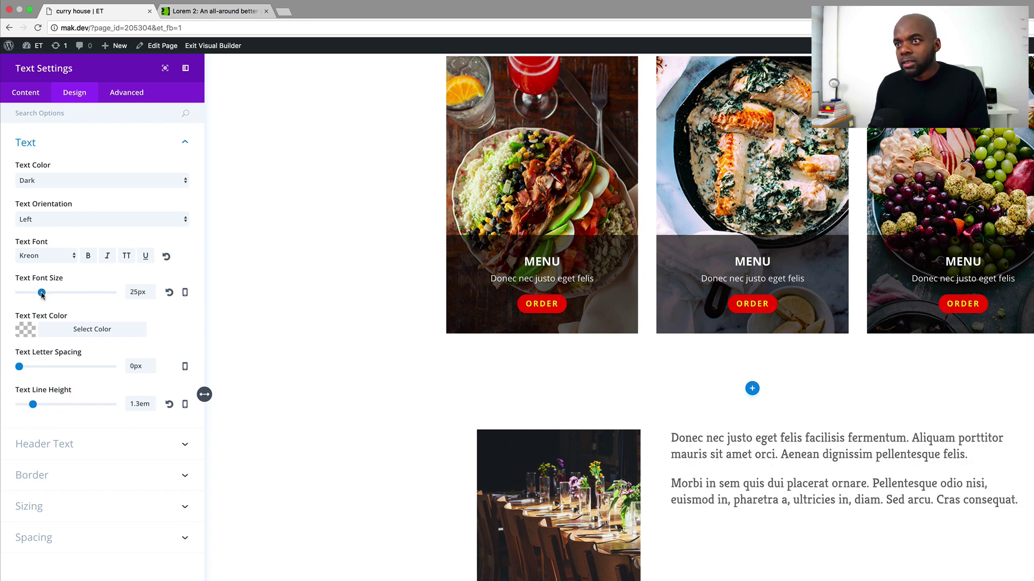
pyautogui.moveTo(42, 293); pyautogui.dragTo(41, 293)
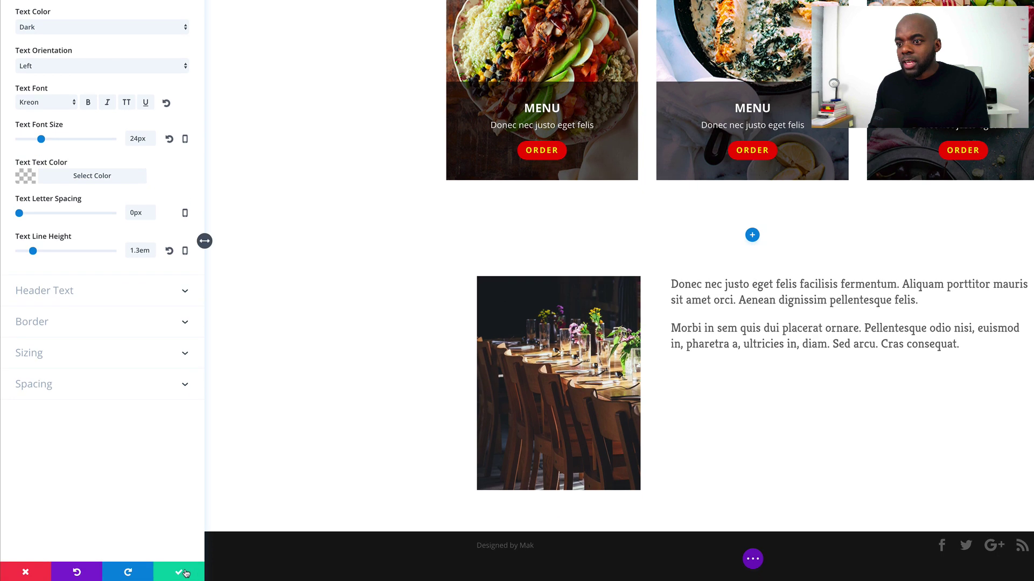
pyautogui.click(178, 573)
# Make the image-and-text row fullwidth with a custom gutter width of 1 and equalized column heights, and save the row
pyautogui.moveTo(398, 274)
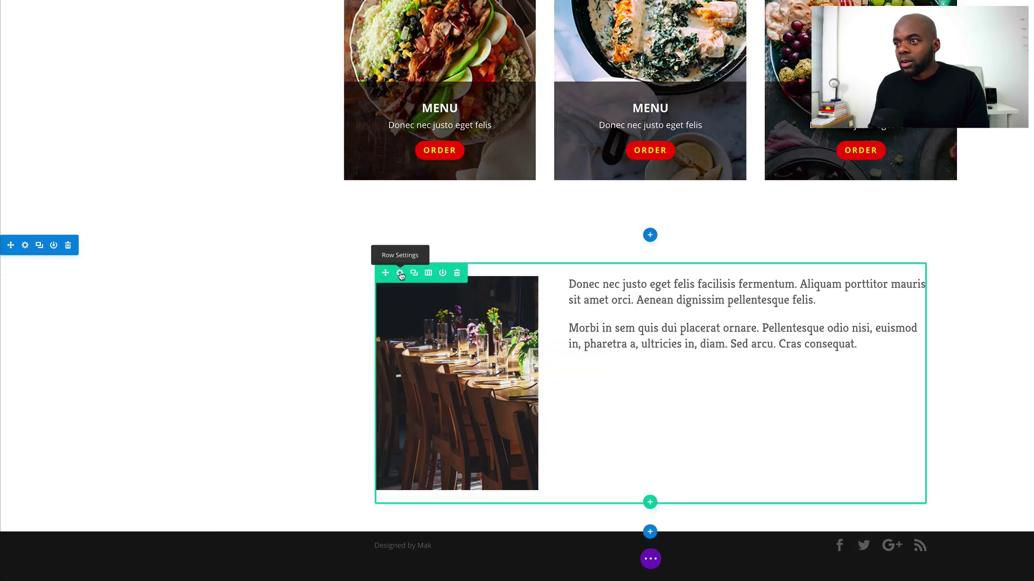
pyautogui.click(401, 275)
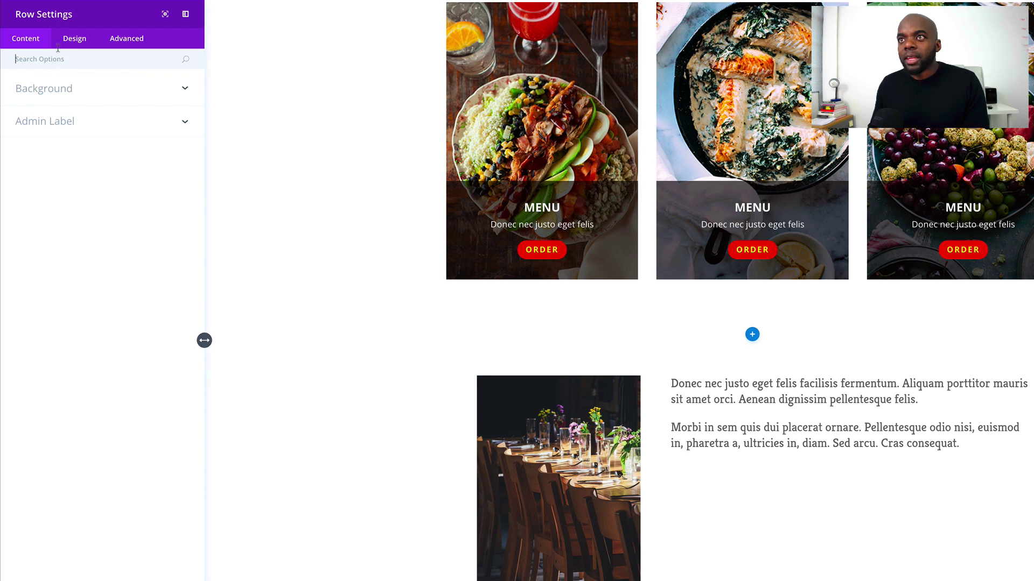
pyautogui.click(74, 40)
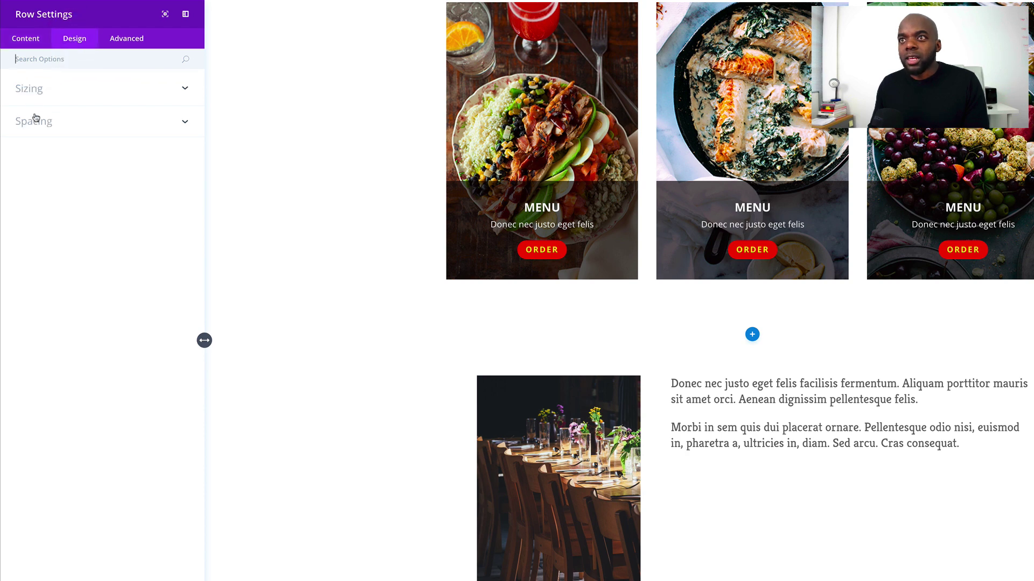
pyautogui.click(41, 88)
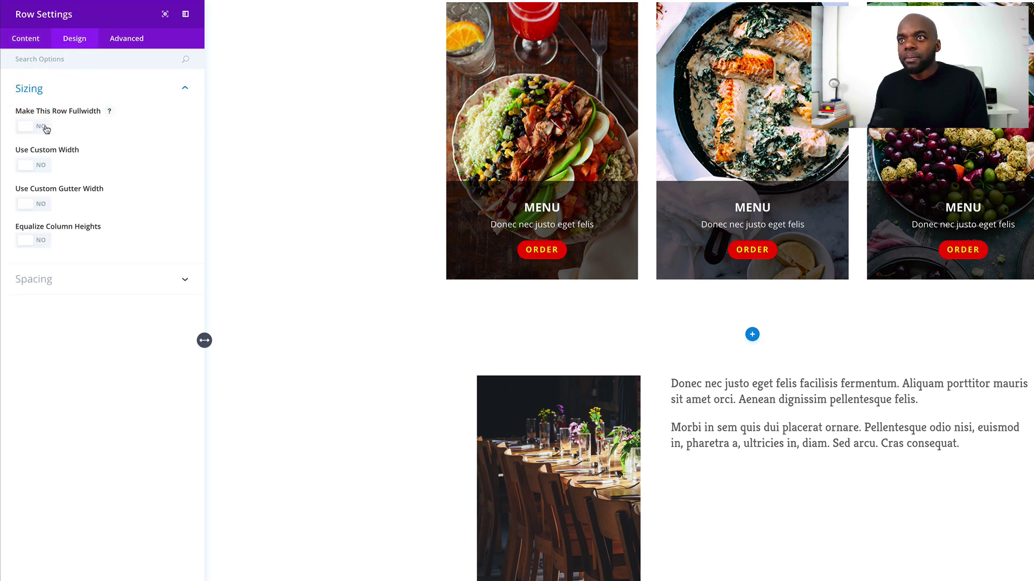
pyautogui.click(45, 128)
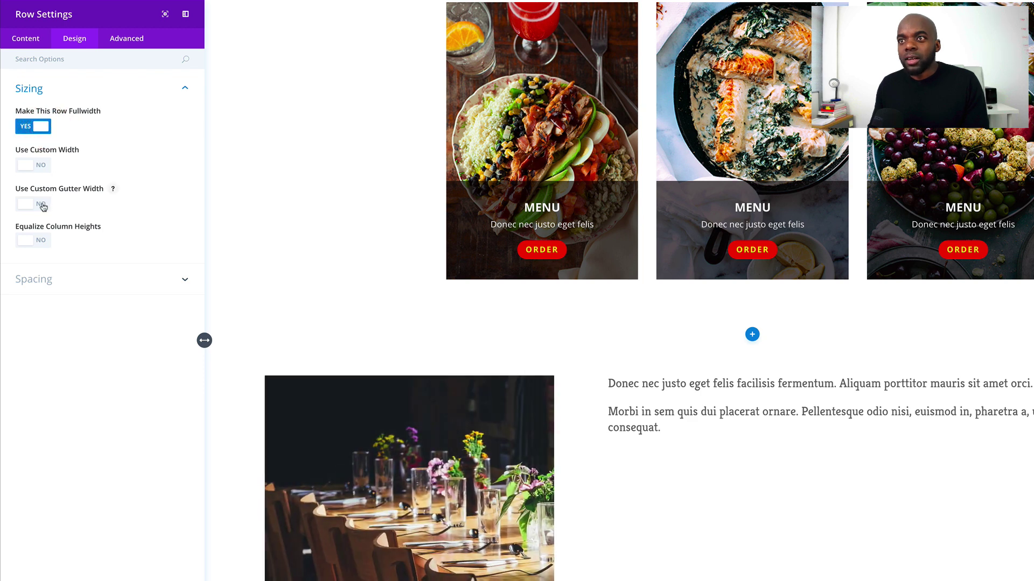
pyautogui.click(43, 205)
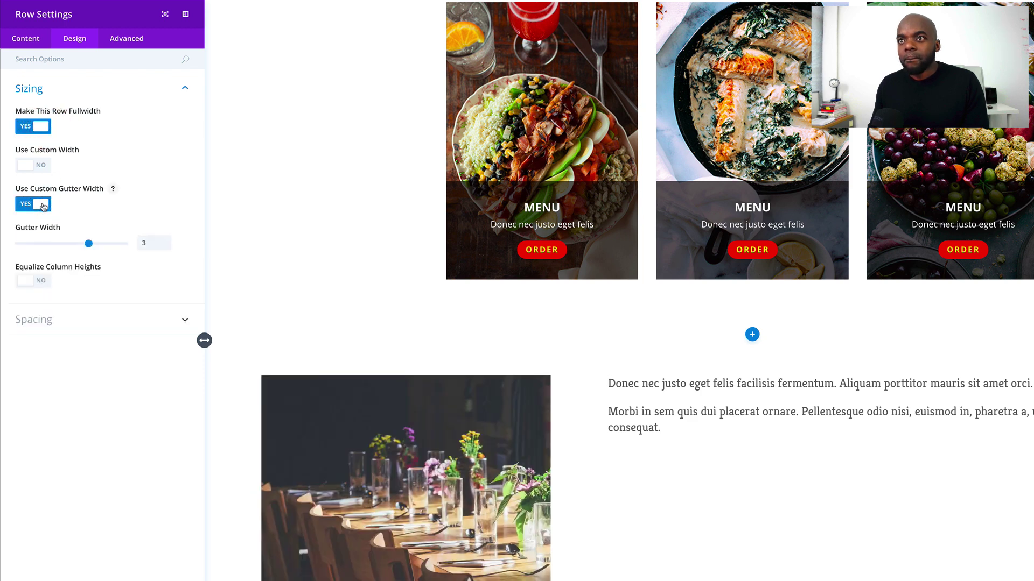
pyautogui.moveTo(88, 244); pyautogui.dragTo(7, 243)
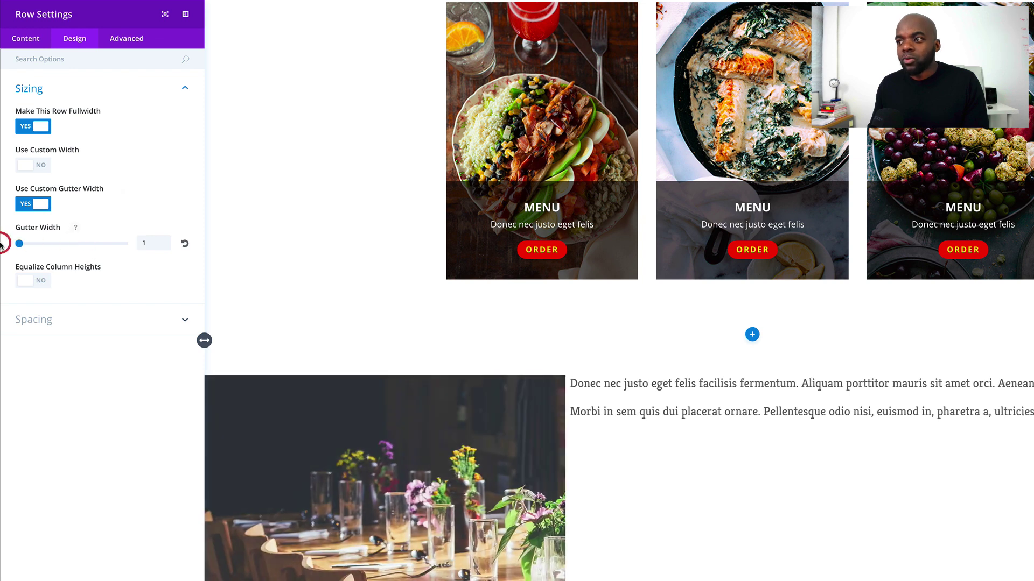
pyautogui.click(42, 282)
pyautogui.click(42, 282)
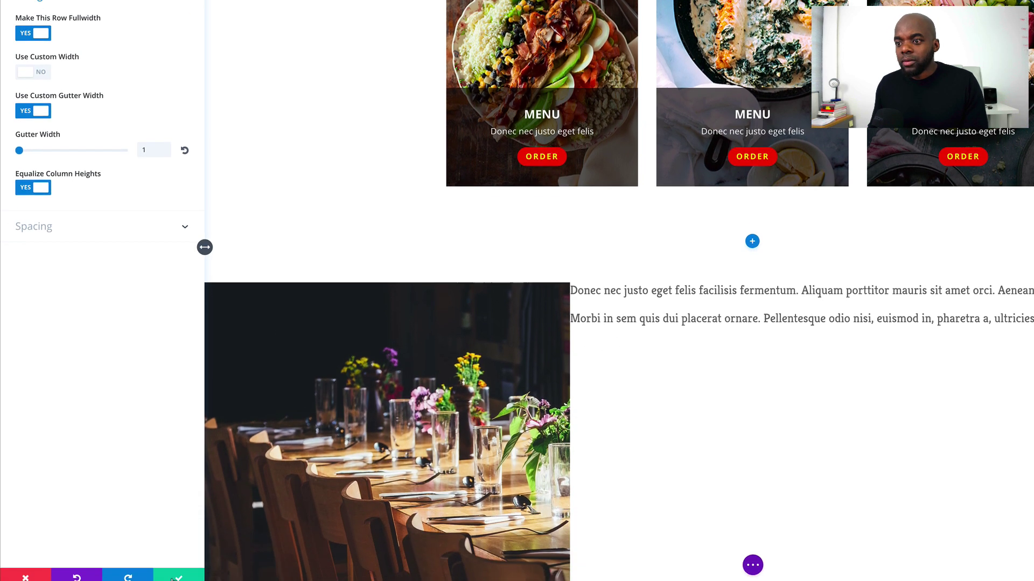
pyautogui.click(179, 572)
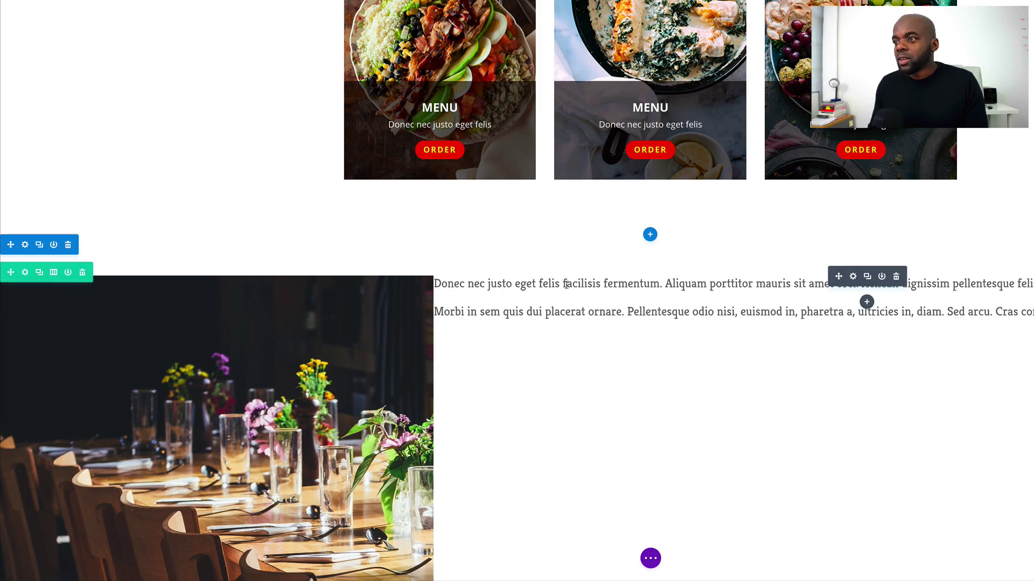
# Give the Text module beside the image a red #e02b20 background color
pyautogui.click(853, 277)
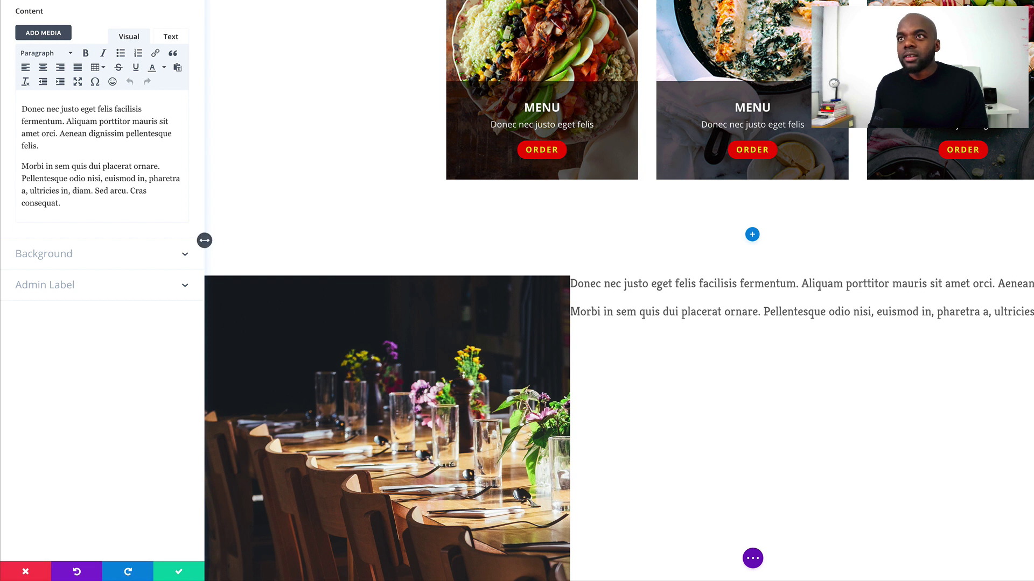
pyautogui.click(42, 252)
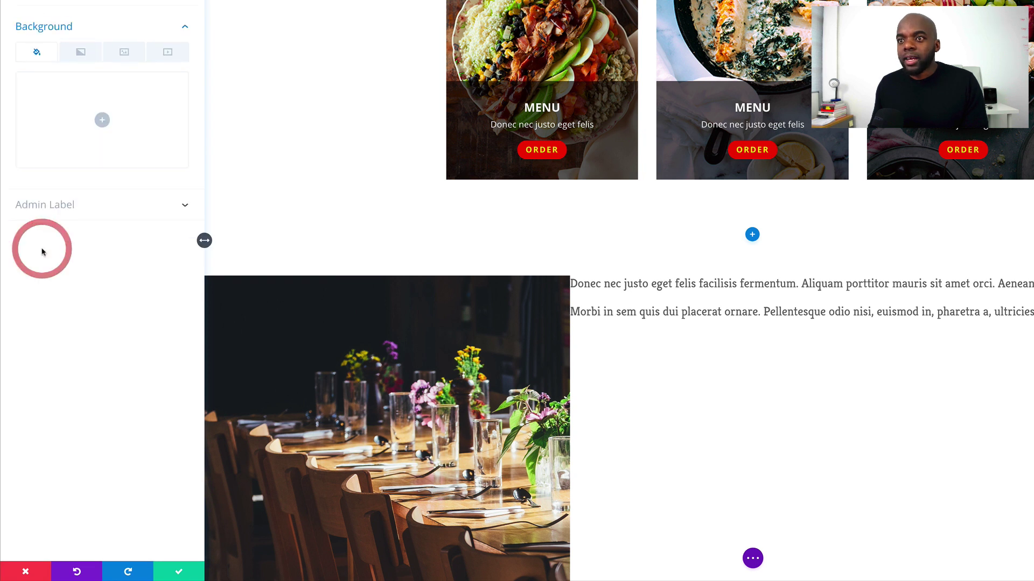
pyautogui.click(103, 120)
pyautogui.click(71, 170)
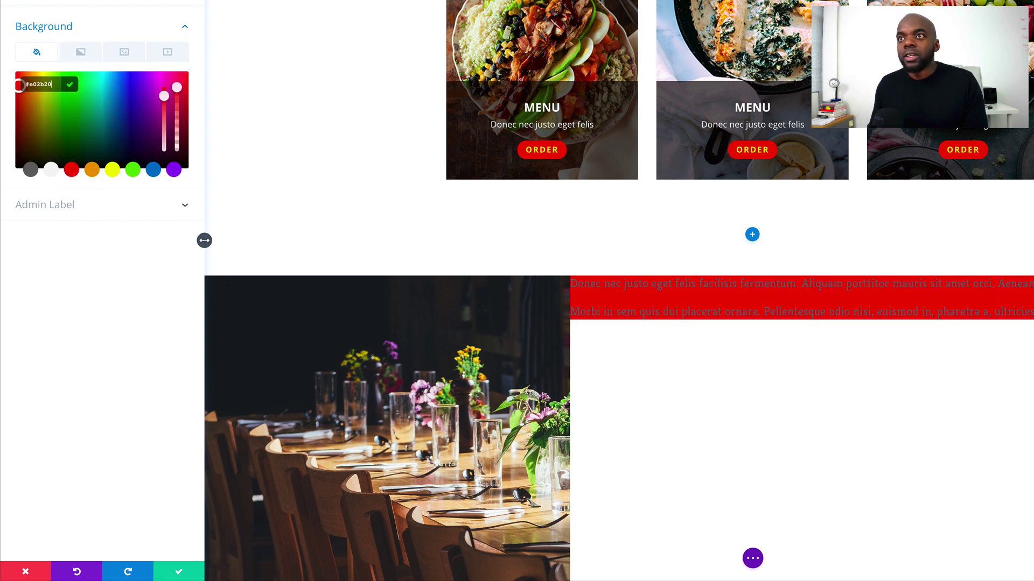
pyautogui.click(44, 26)
# Set the module's text color to Light and slightly reduce the text line height
pyautogui.scroll(3, 102, 162)
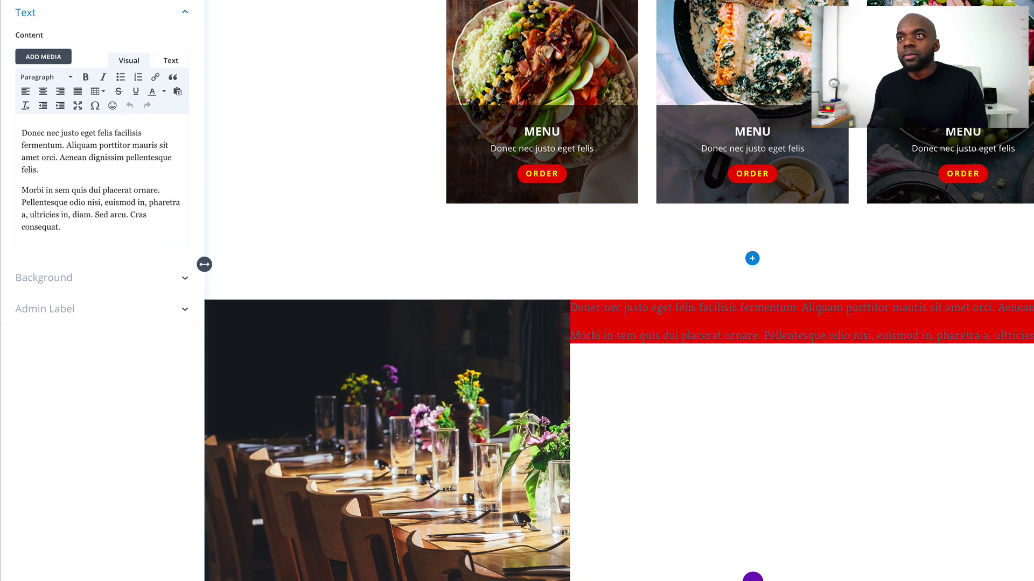
pyautogui.click(75, 10)
pyautogui.click(30, 61)
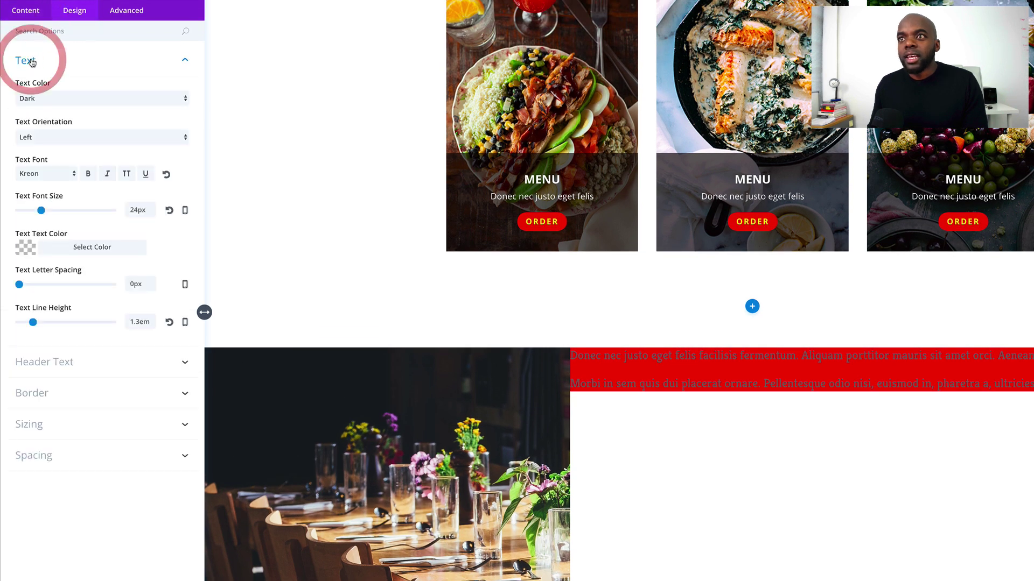
pyautogui.click(47, 100)
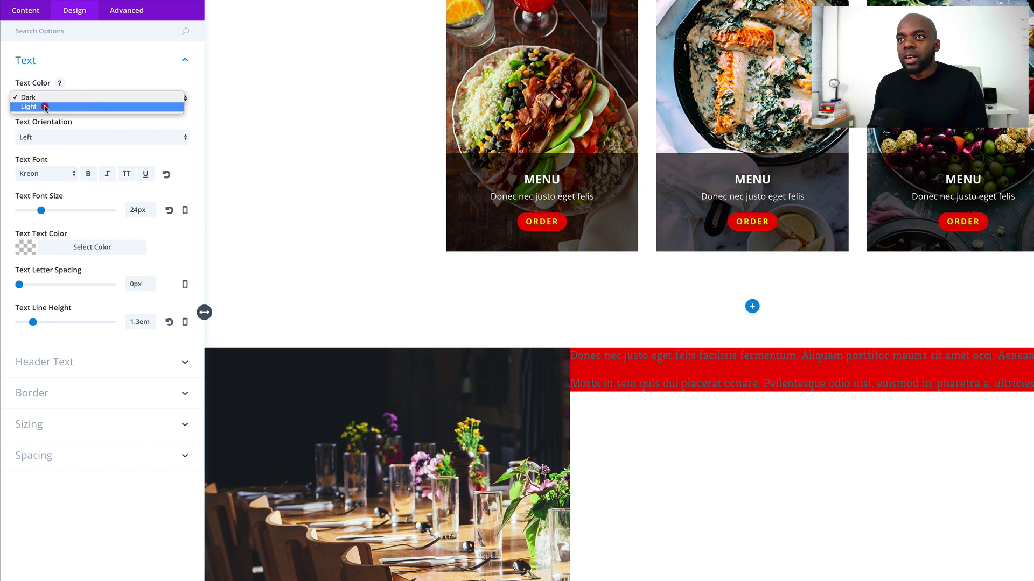
pyautogui.click(46, 107)
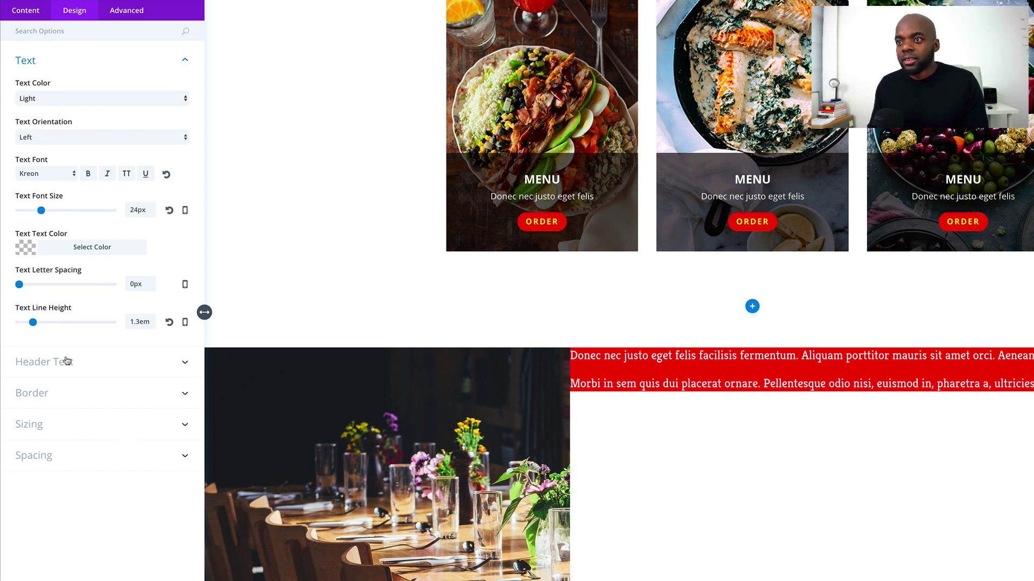
pyautogui.moveTo(32, 324); pyautogui.dragTo(31, 325)
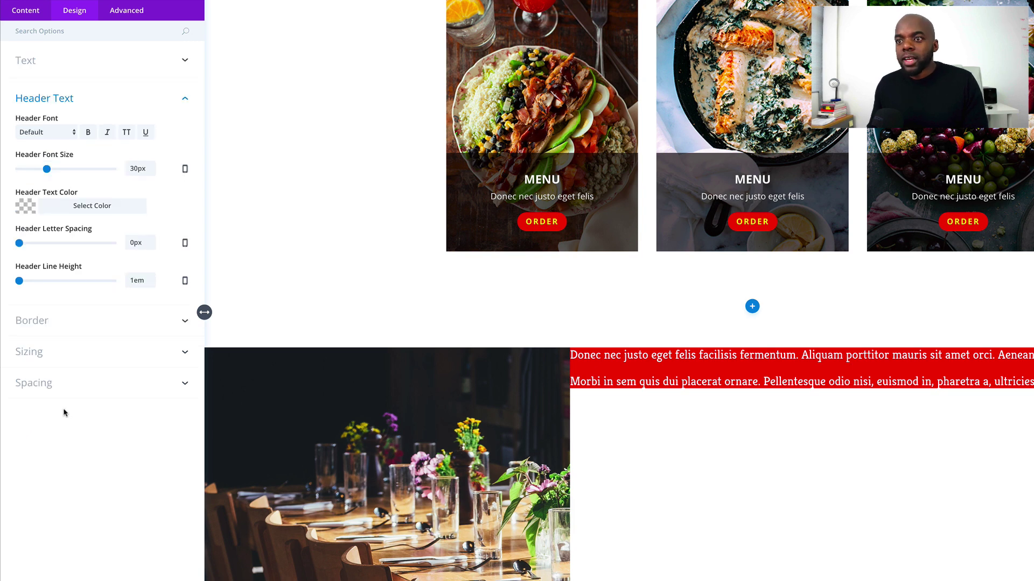
# Set the Text module's custom padding to 140px on the left and 100px at the top
pyautogui.click(39, 383)
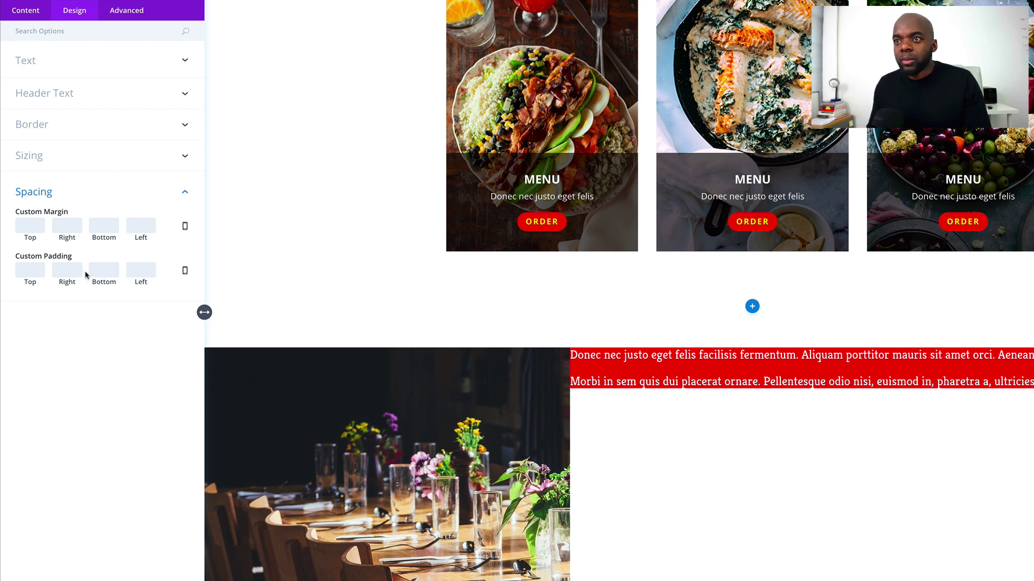
pyautogui.click(139, 269)
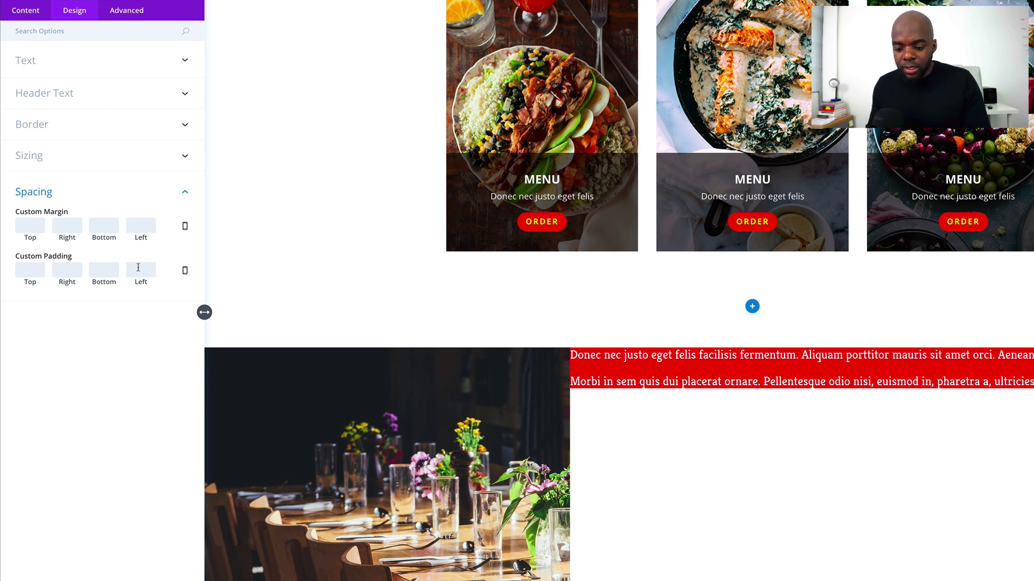
pyautogui.write('100')
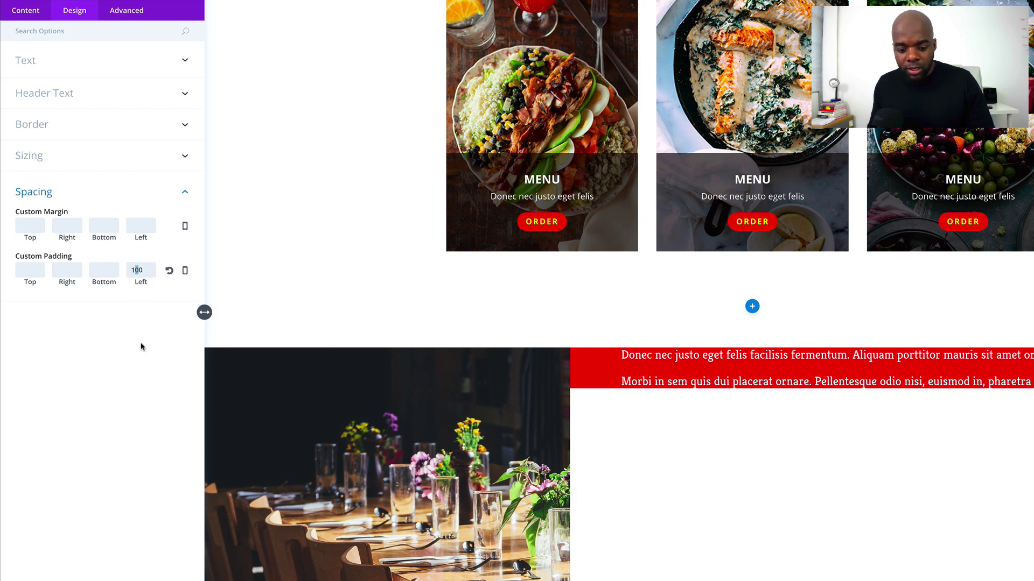
pyautogui.write('4')
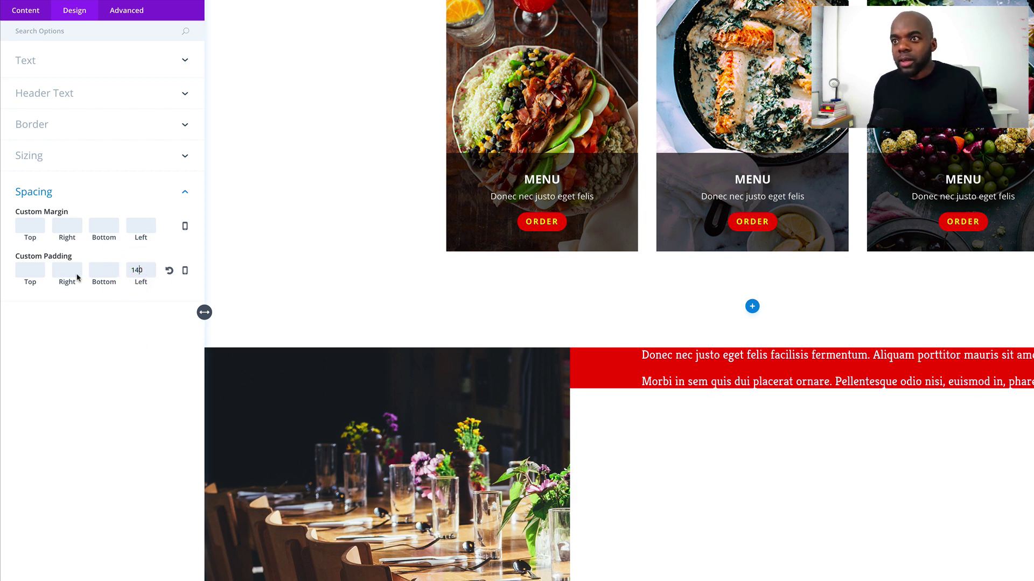
pyautogui.click(36, 270)
pyautogui.write('200')
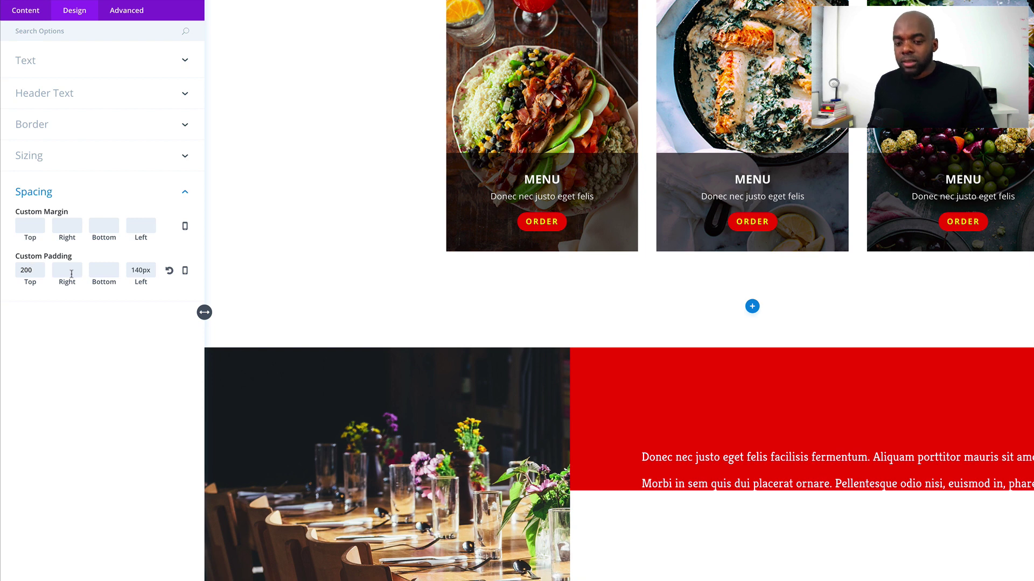
pyautogui.click(25, 270)
pyautogui.press('BackSpace')
pyautogui.write('1')
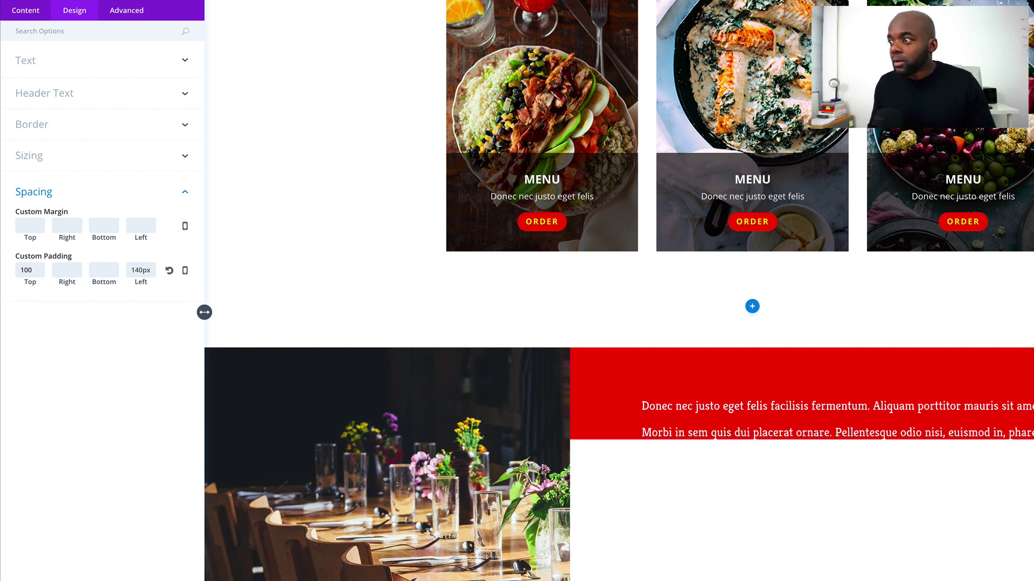
# Set the Text module's bottom padding to 100px and right padding to 200px, and save the module
pyautogui.click(100, 271)
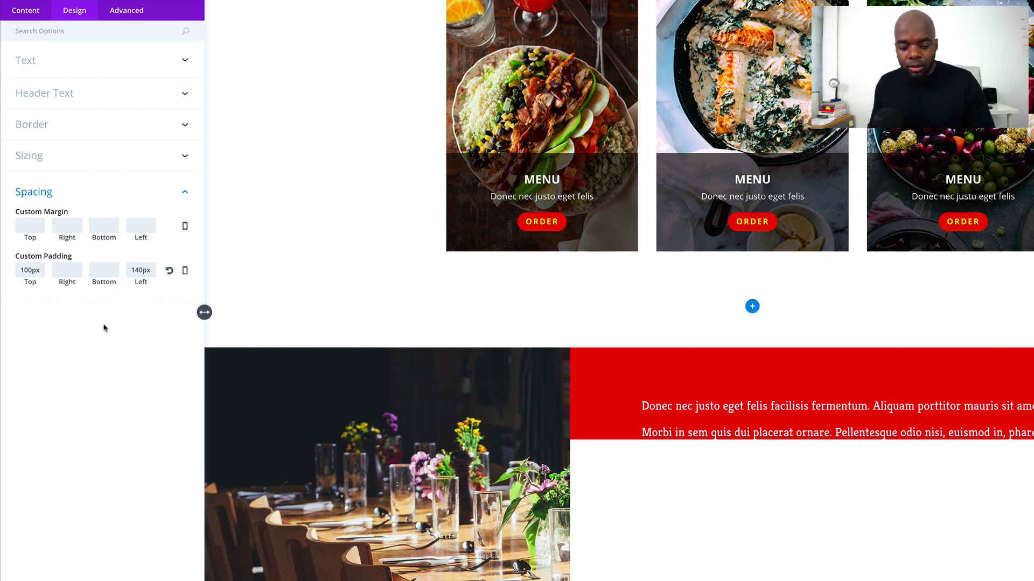
pyautogui.write('100')
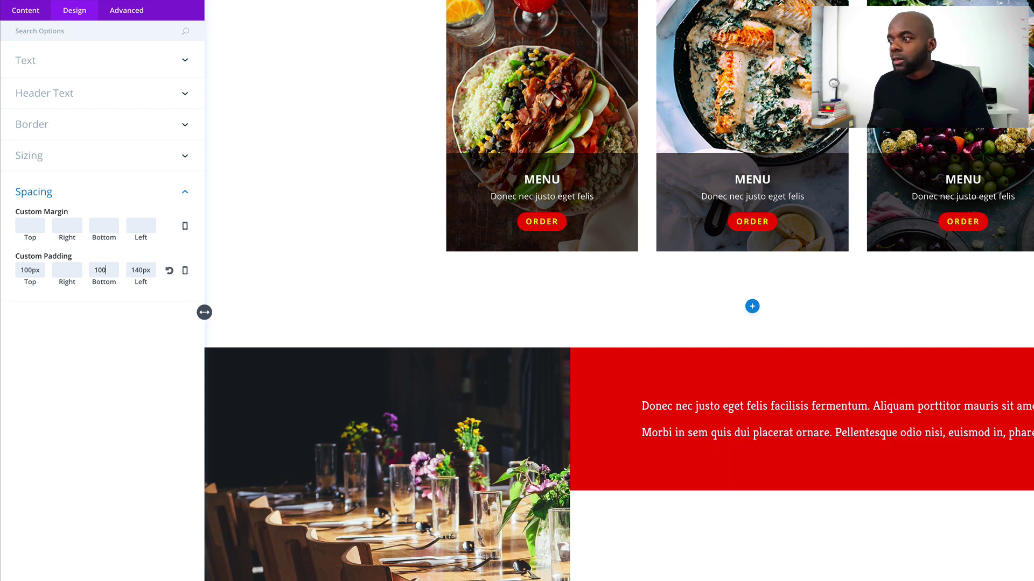
pyautogui.click(70, 271)
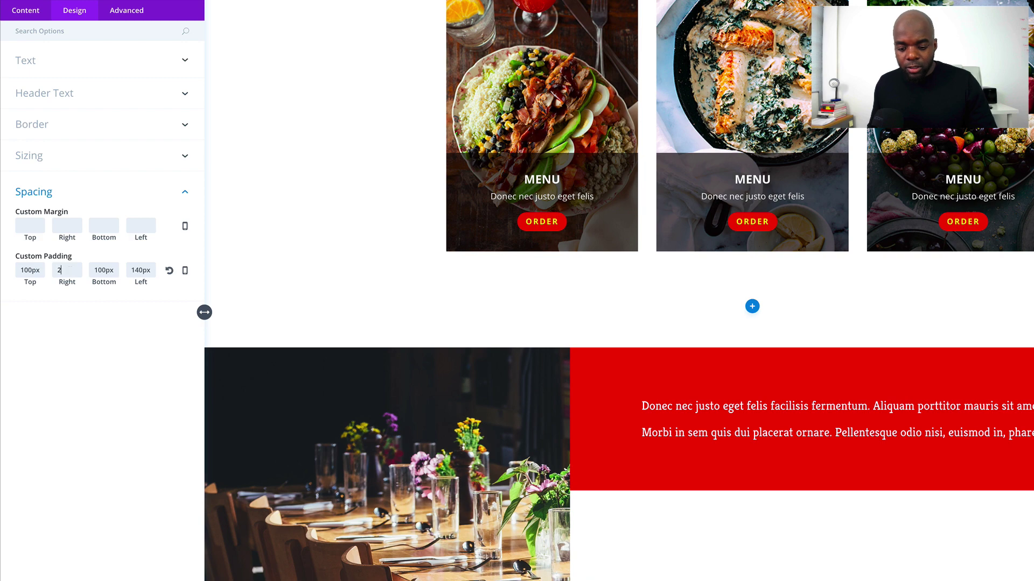
pyautogui.write('200')
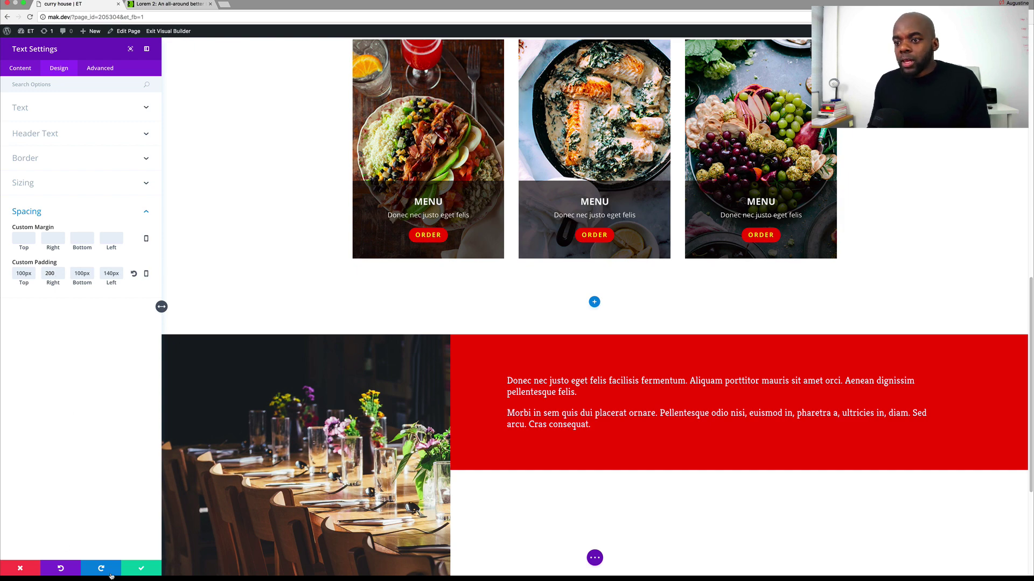
pyautogui.click(142, 569)
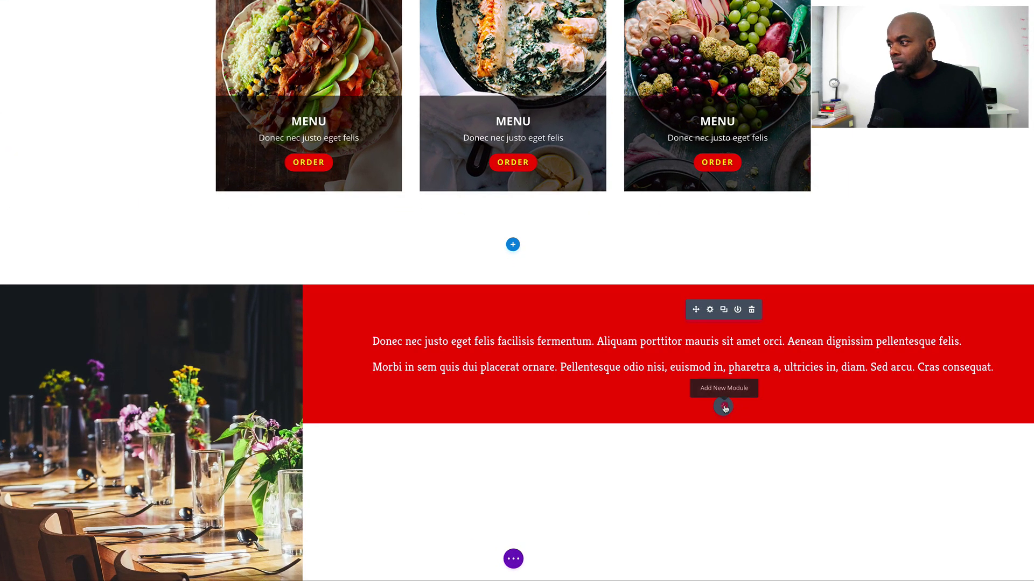
# Add a Contact Form module below the red text in the column beside the image
pyautogui.click(685, 434)
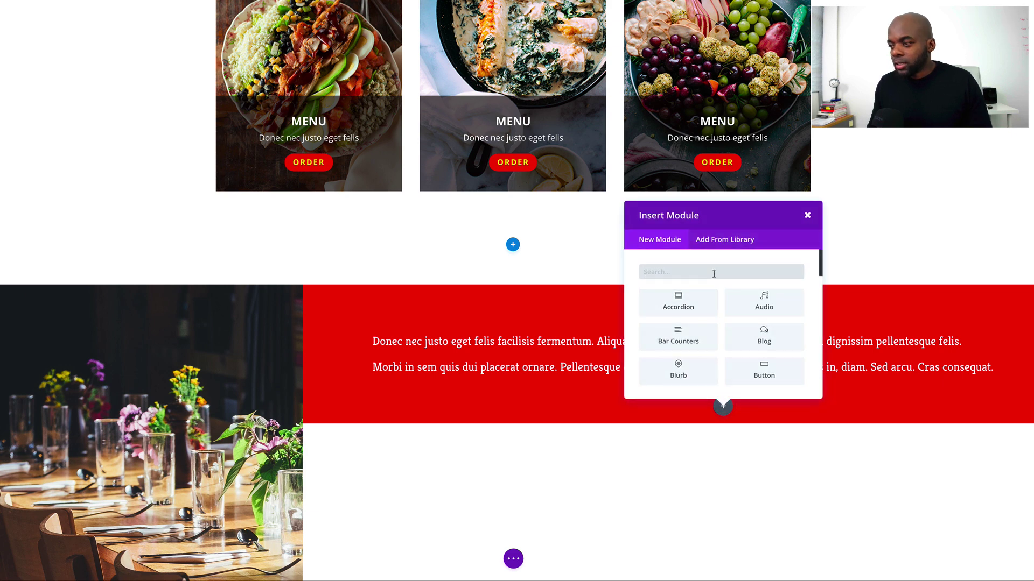
pyautogui.write('co')
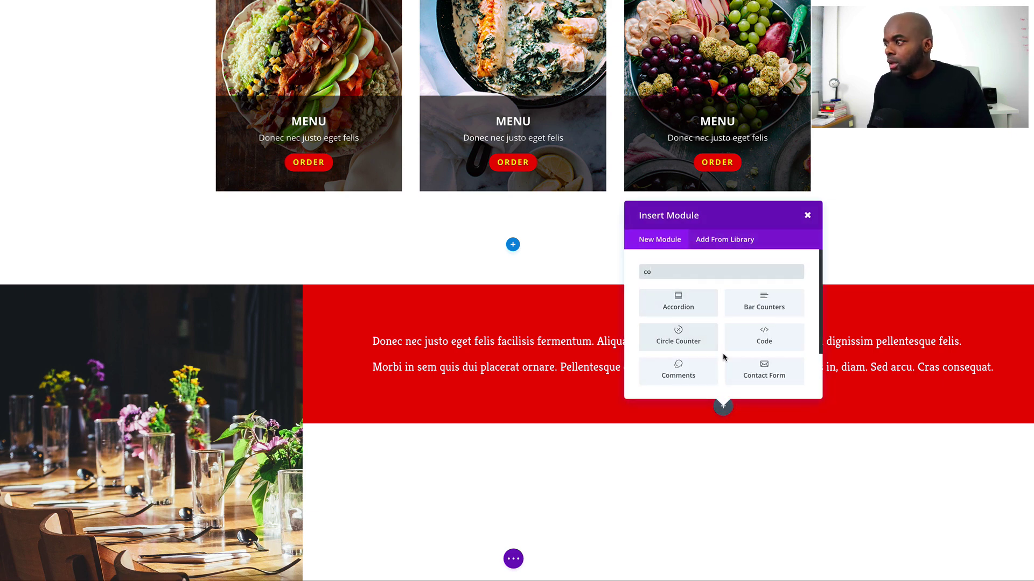
pyautogui.click(760, 369)
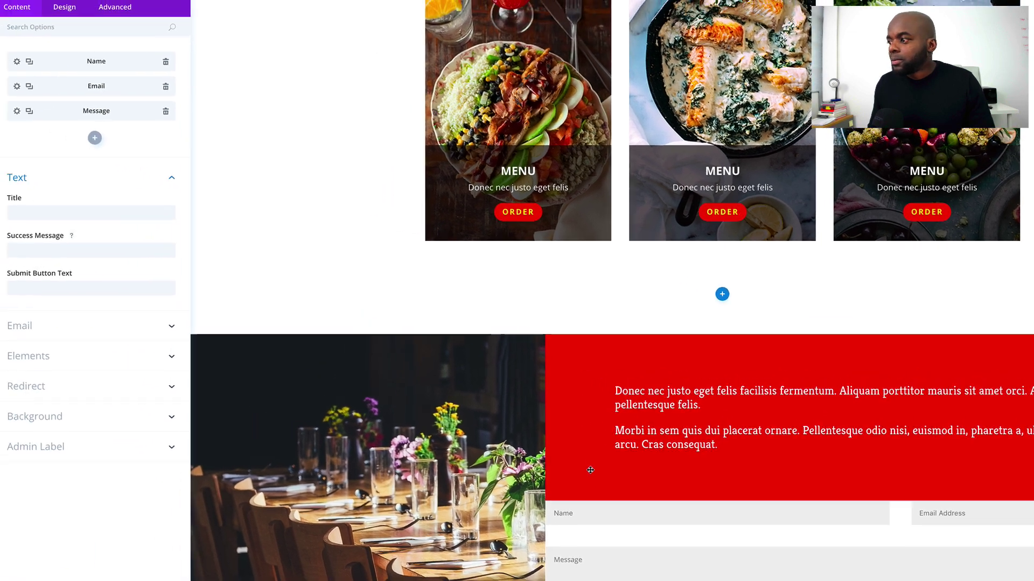
# Add the custom CSS "padding: 50px 100px 0px 100px;" to the contact form's Main Element
pyautogui.click(135, 12)
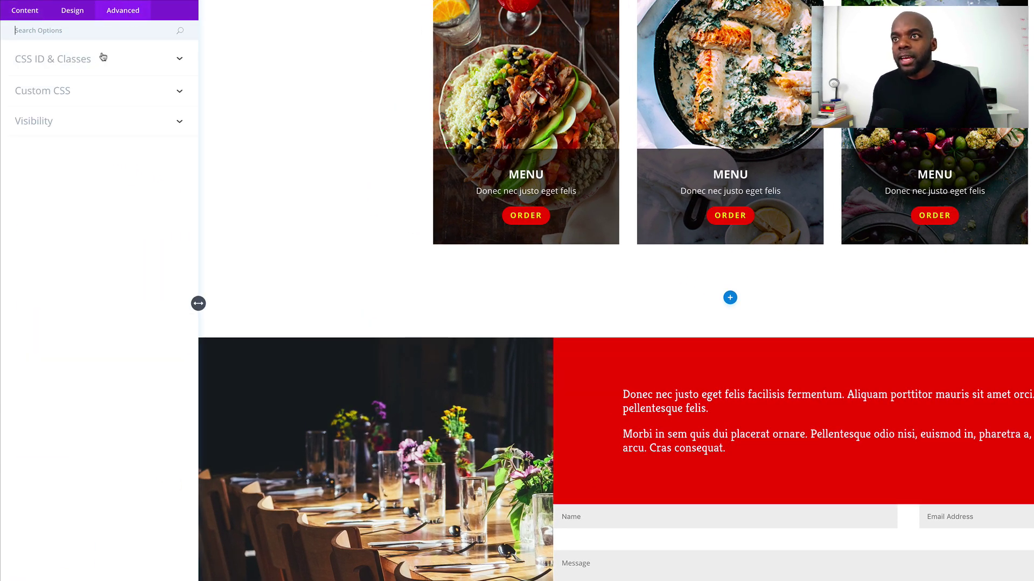
pyautogui.click(55, 89)
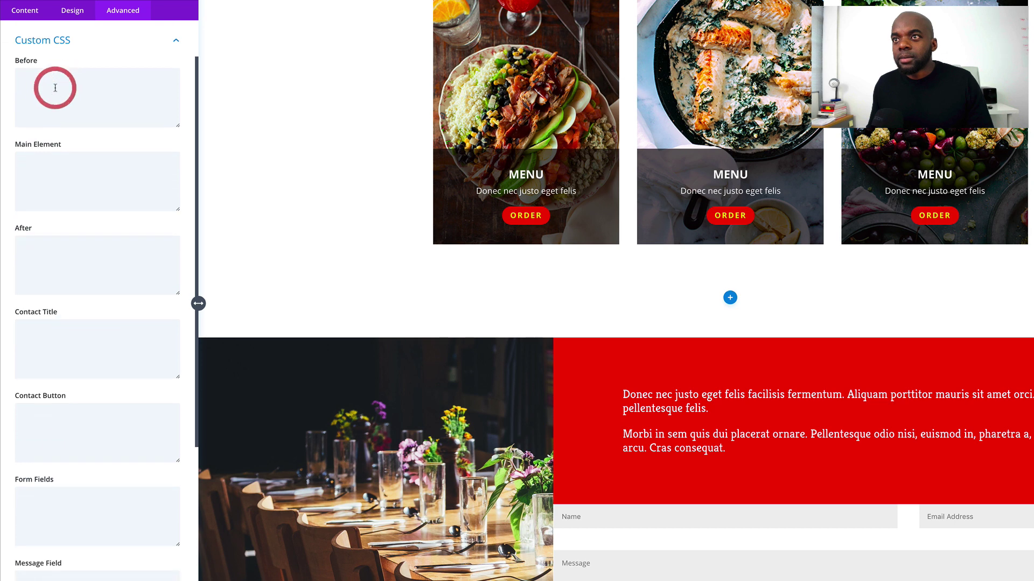
pyautogui.click(56, 161)
pyautogui.write('padding: 50px 100px 0px 100px;')
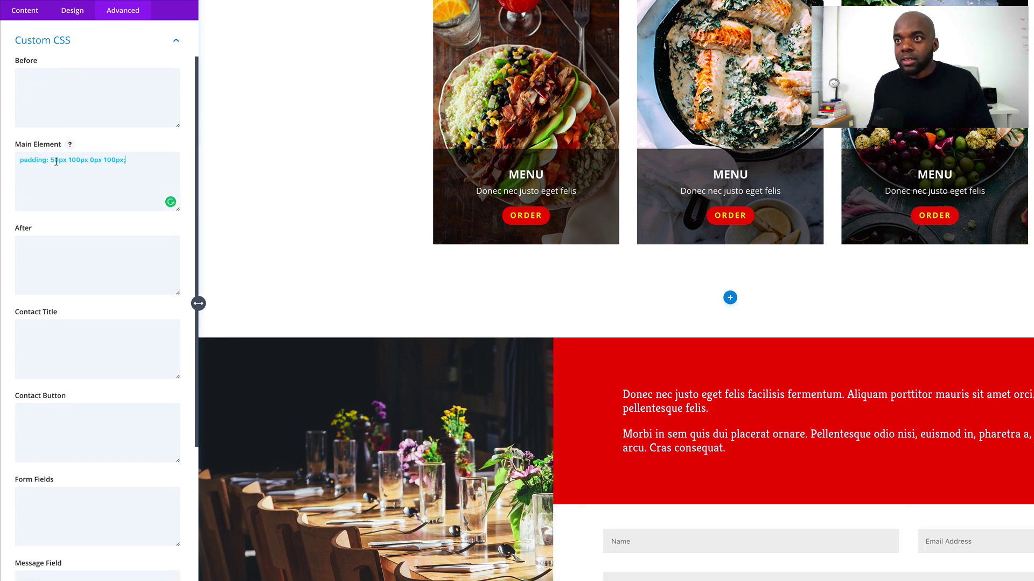
# In the contact form's Main Element padding rule, set the top value to 40px and the right value to 180px
pyautogui.scroll(-3, 651, 435)
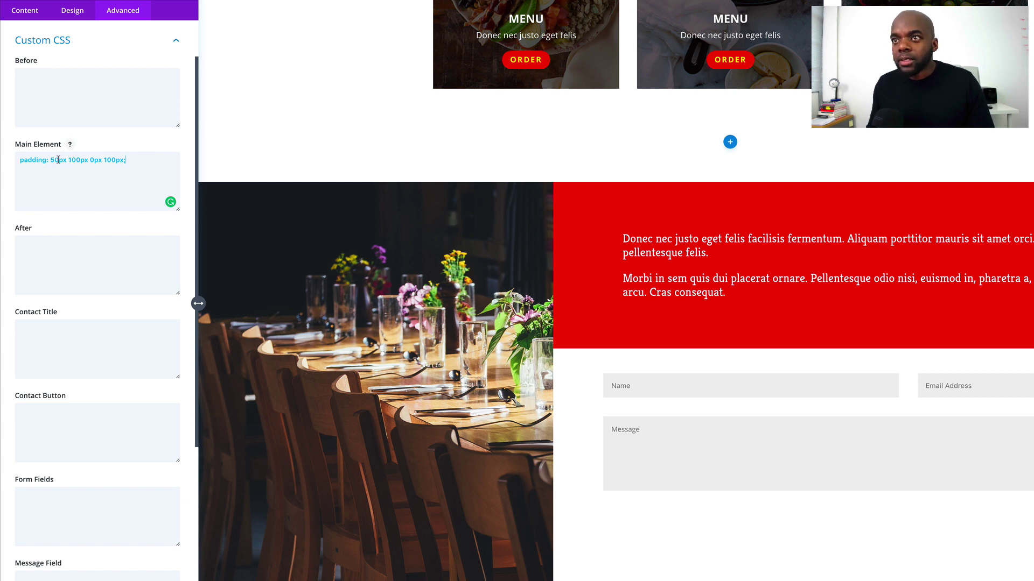
pyautogui.write('8')
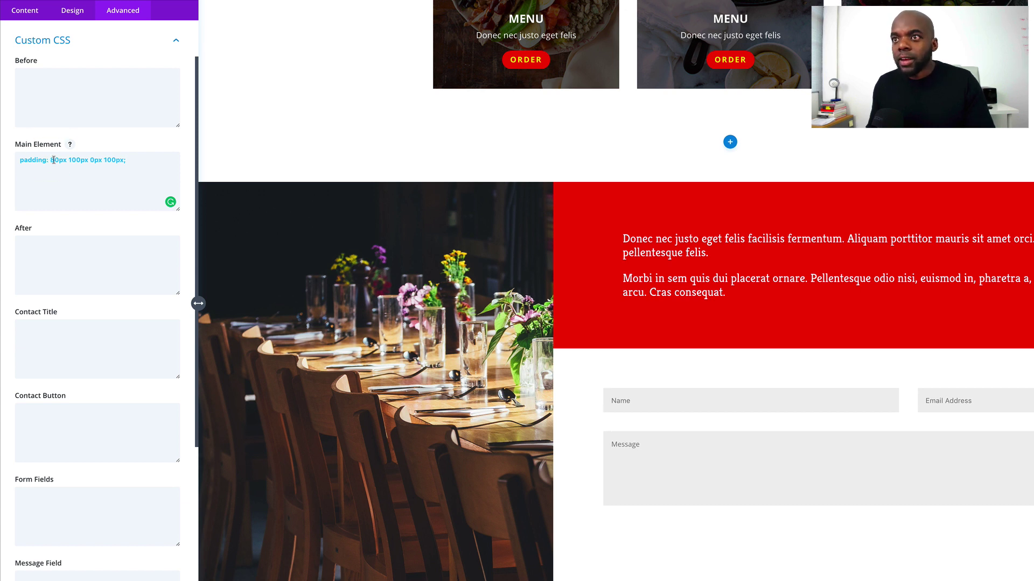
pyautogui.press('BackSpace')
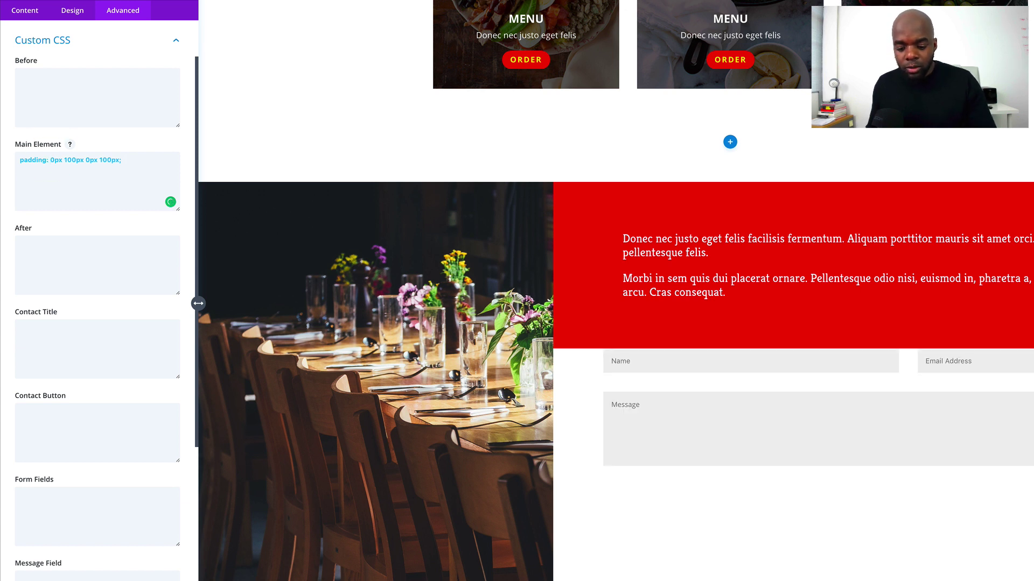
pyautogui.write('4')
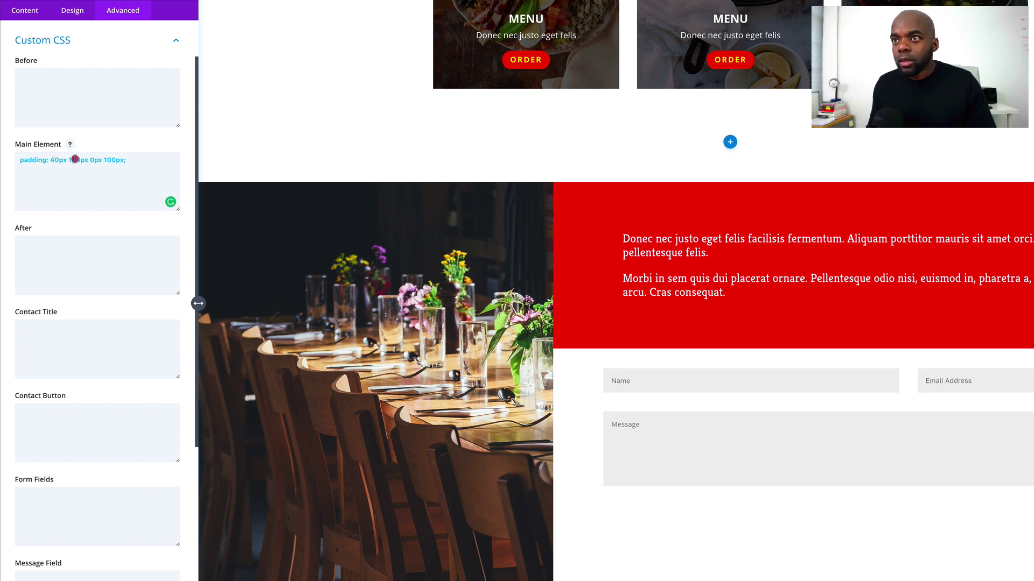
pyautogui.click(75, 159)
pyautogui.press('BackSpace')
pyautogui.write('2')
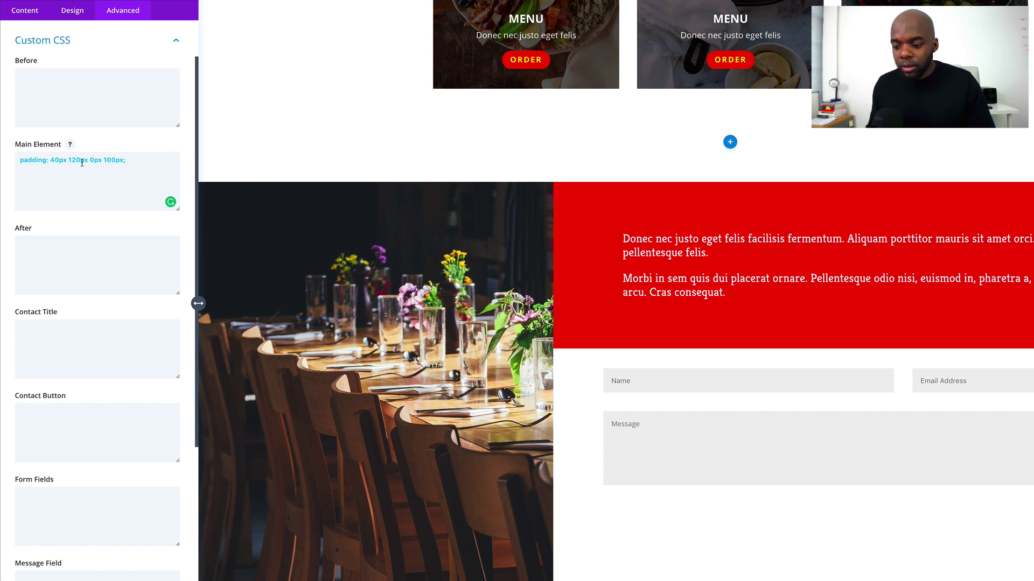
pyautogui.press('BackSpace')
pyautogui.write('8')
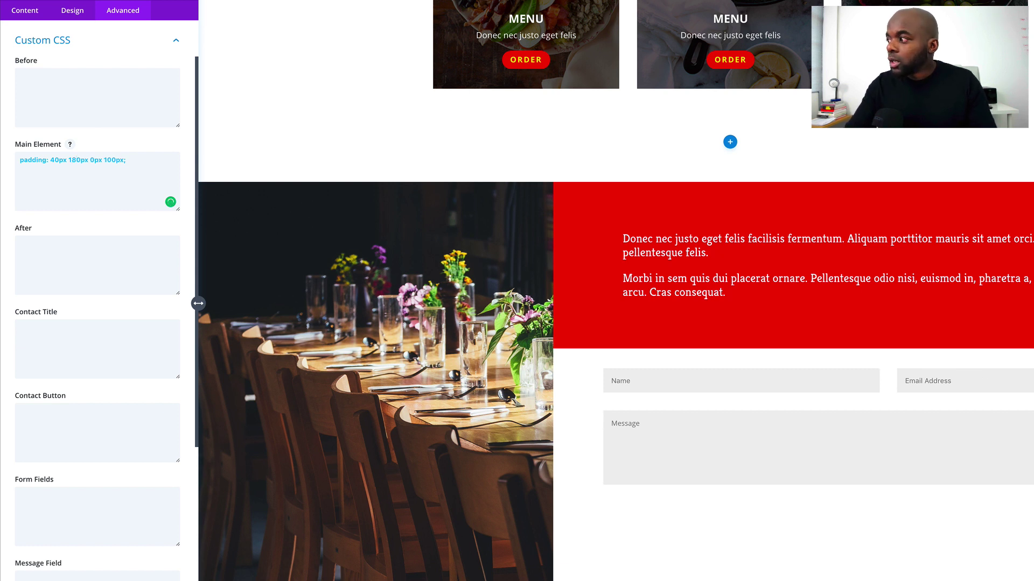
# Set the left value of the Main Element padding rule to 140px and save the contact form module
pyautogui.click(111, 159)
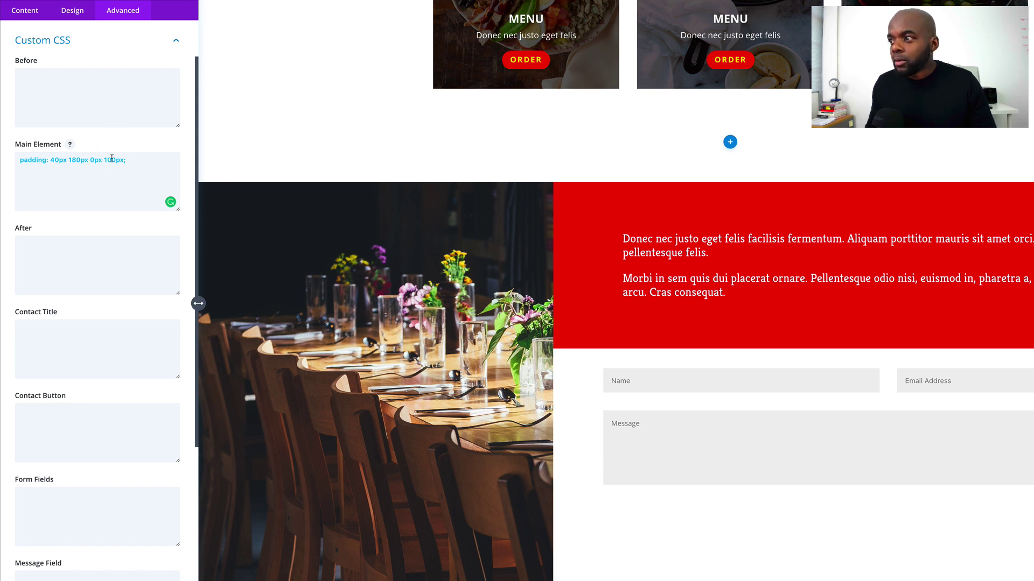
pyautogui.press('BackSpace')
pyautogui.write('2')
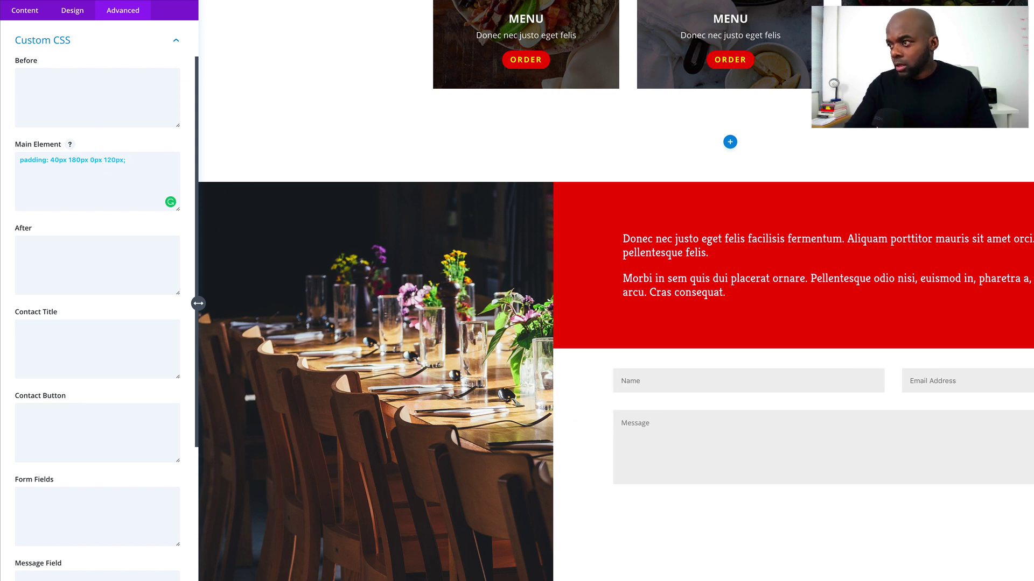
pyautogui.press('BackSpace')
pyautogui.write('4')
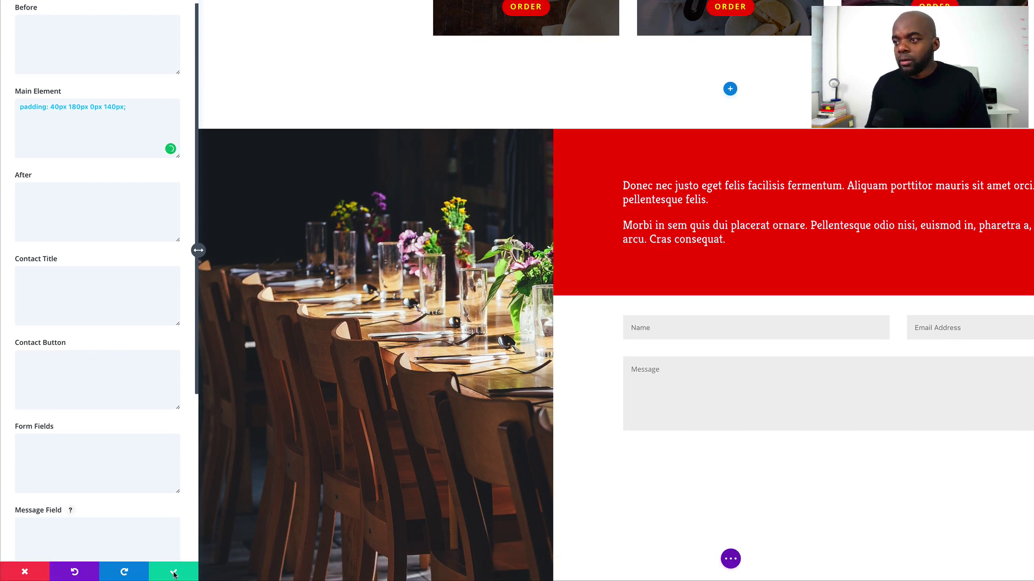
pyautogui.click(174, 573)
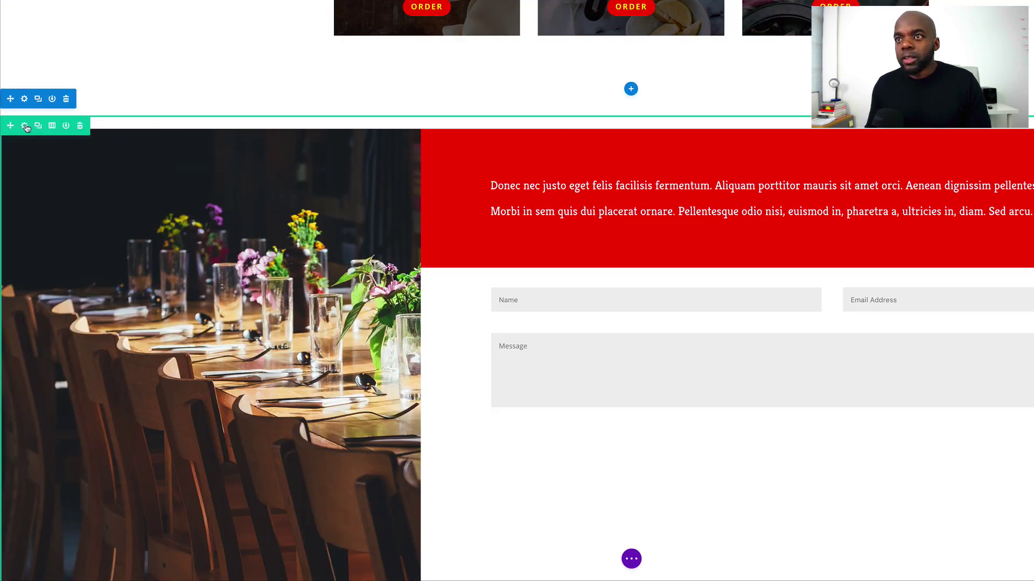
# Give column 2 of the image-and-text row a red #e02b20 background color and save the row
pyautogui.click(26, 127)
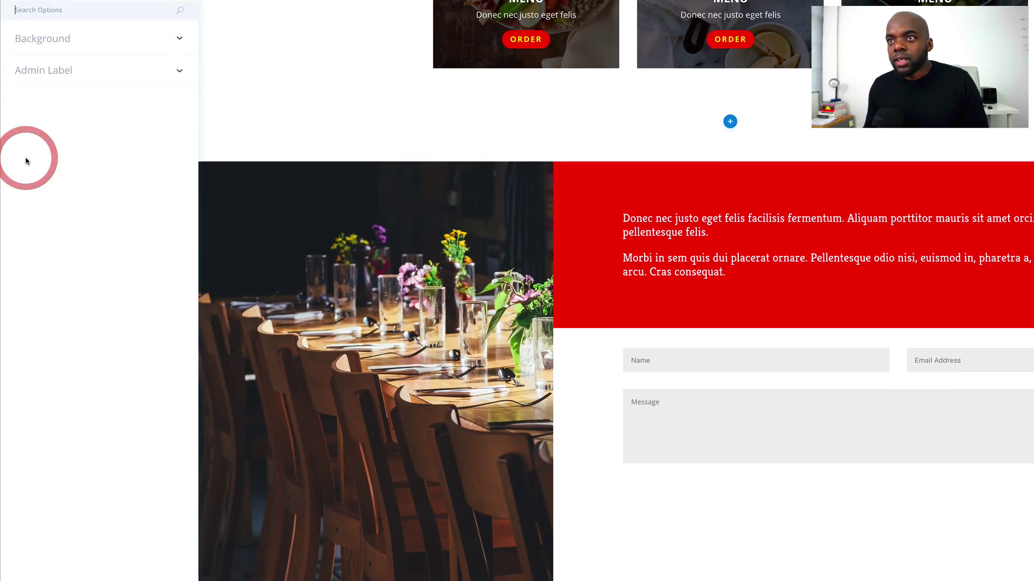
pyautogui.click(71, 38)
pyautogui.click(33, 41)
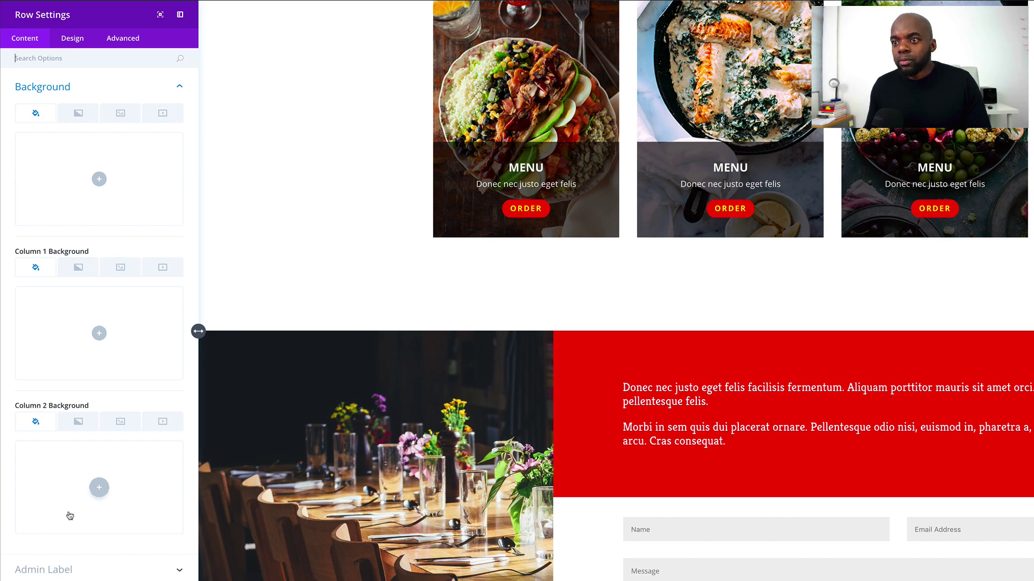
pyautogui.click(99, 488)
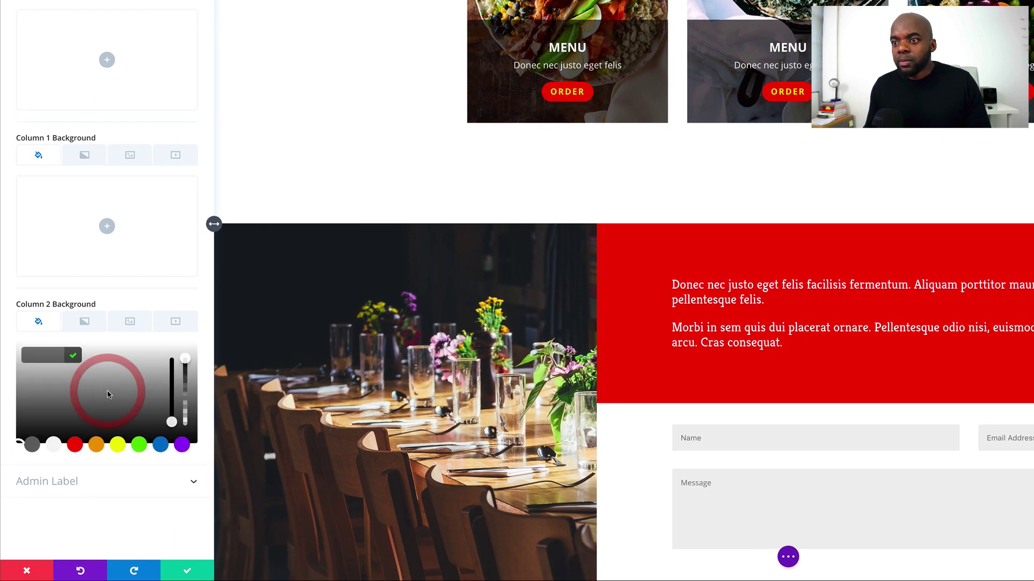
pyautogui.click(75, 446)
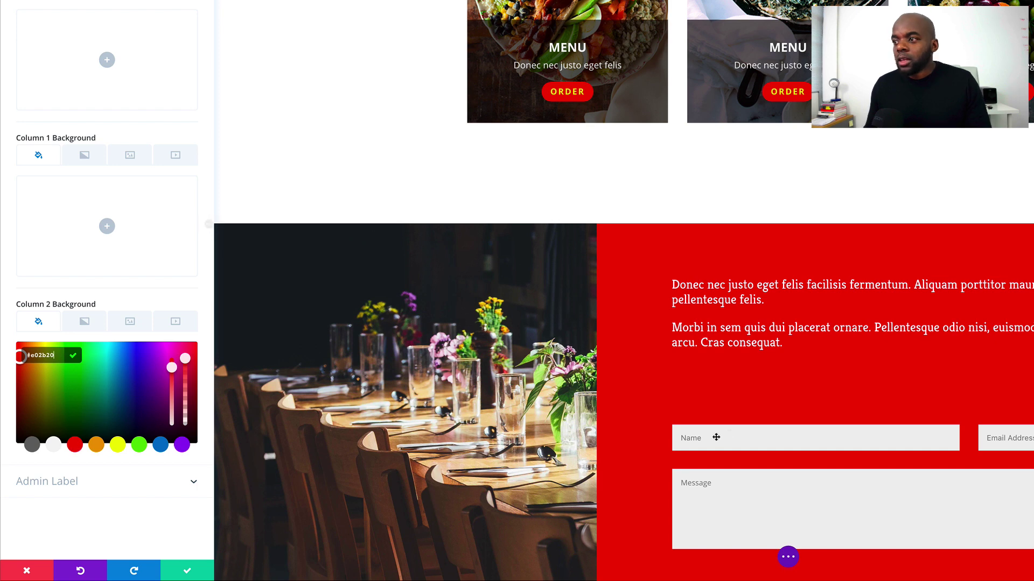
pyautogui.scroll(-5, 716, 434)
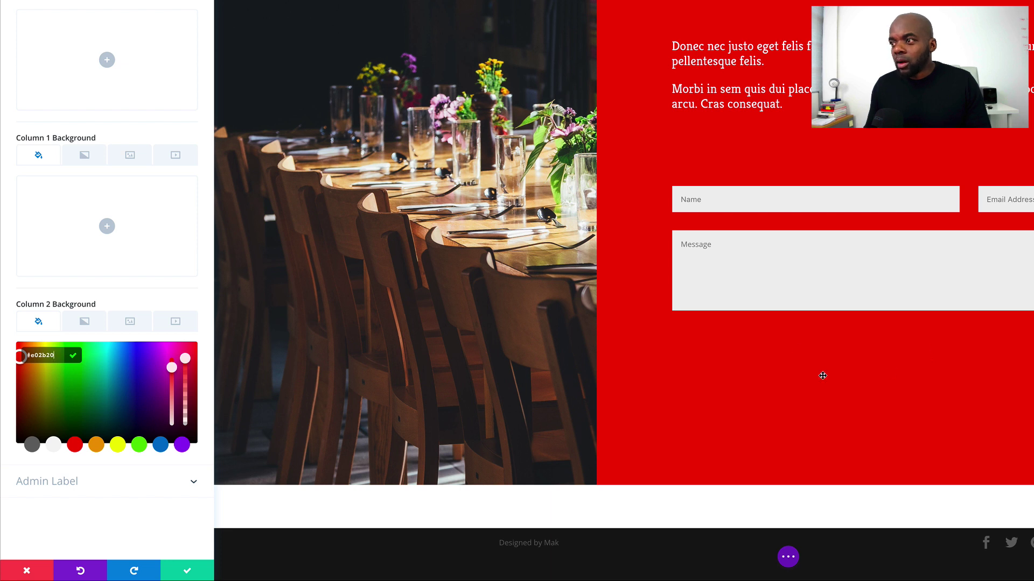
pyautogui.click(189, 571)
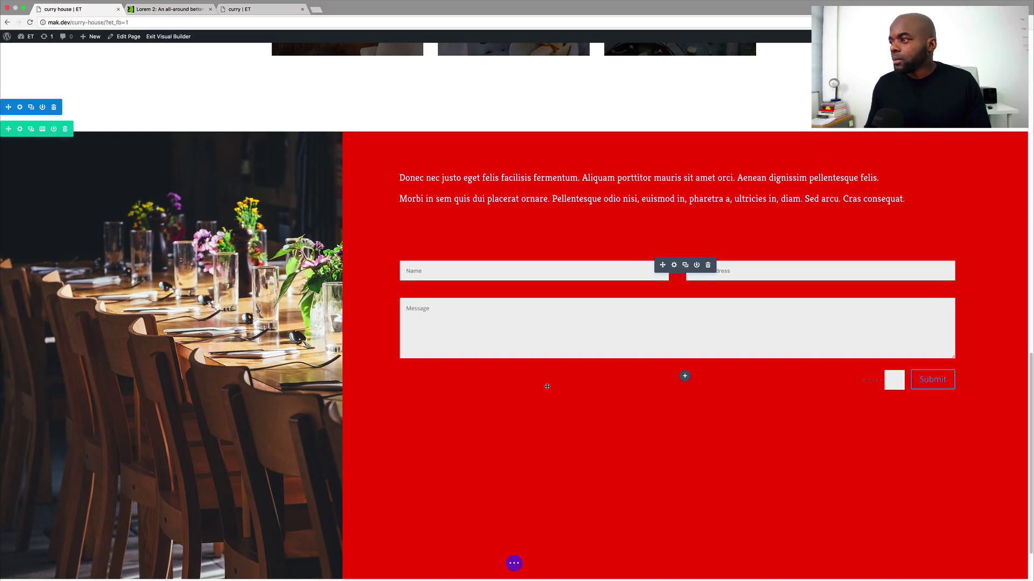
# Set the contact form's field text to an 18px font size and a 1.8em line height, without bold
pyautogui.click(675, 266)
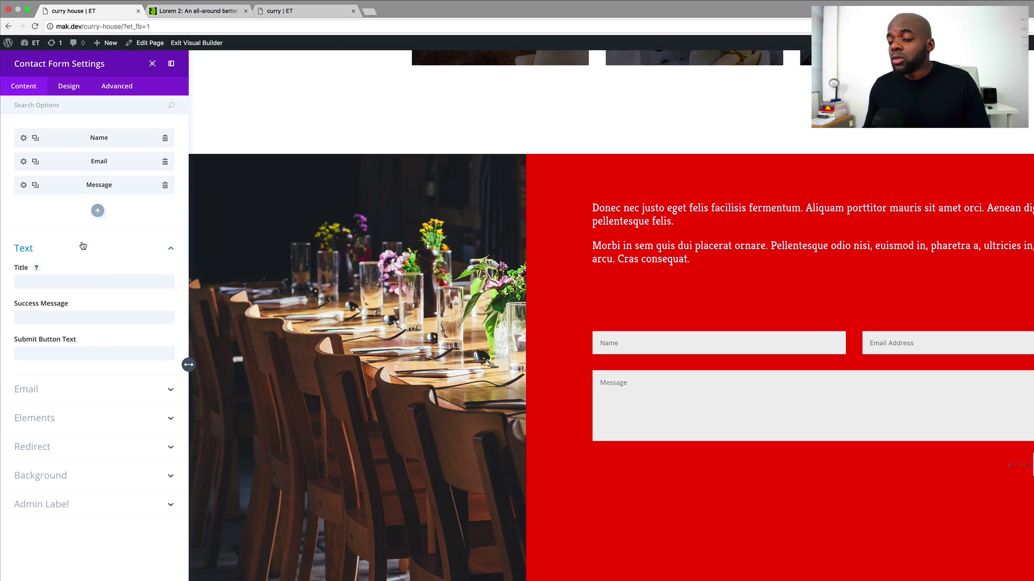
pyautogui.click(73, 88)
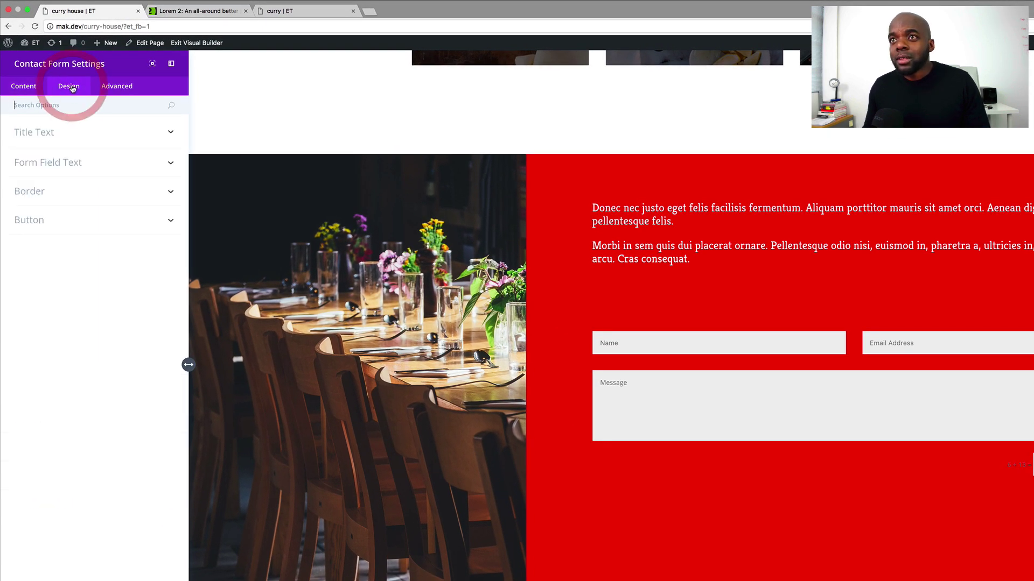
pyautogui.click(54, 162)
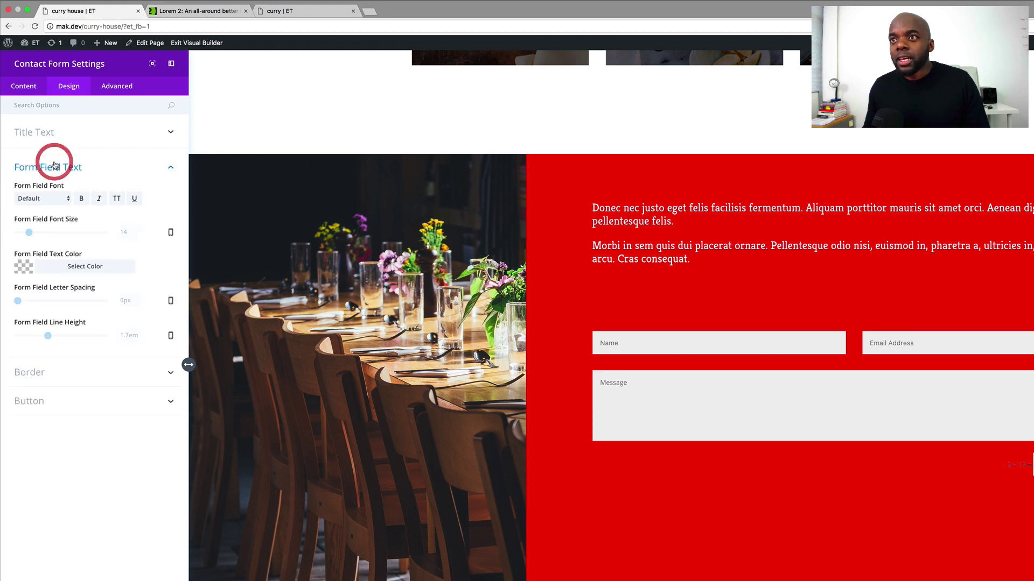
pyautogui.click(81, 199)
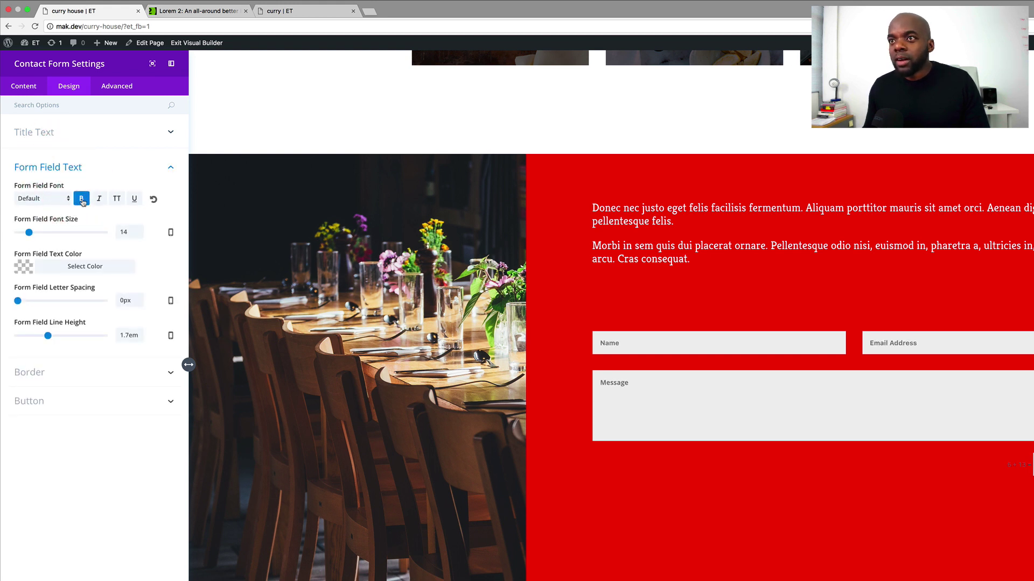
pyautogui.moveTo(29, 232); pyautogui.dragTo(32, 234)
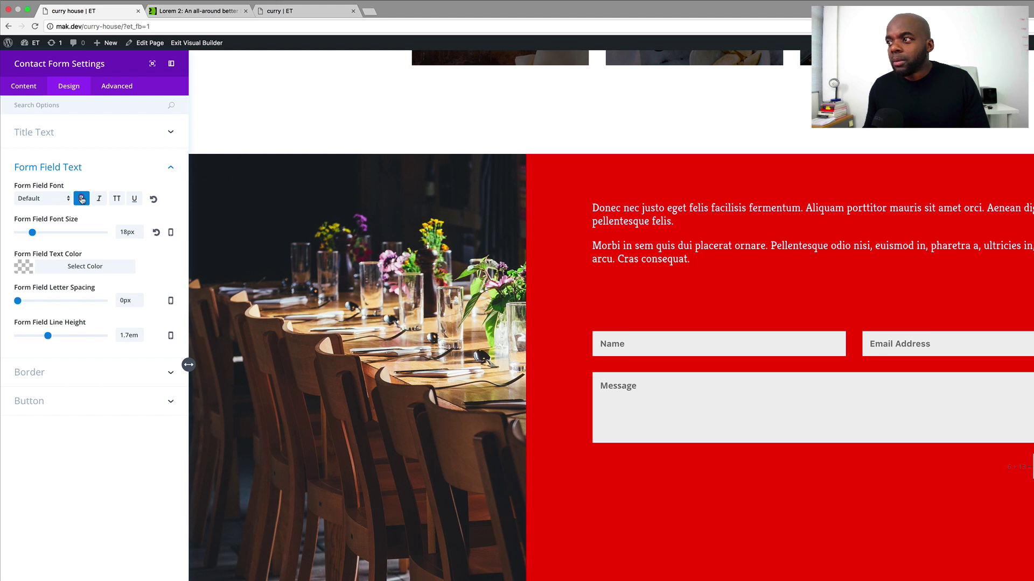
pyautogui.click(82, 199)
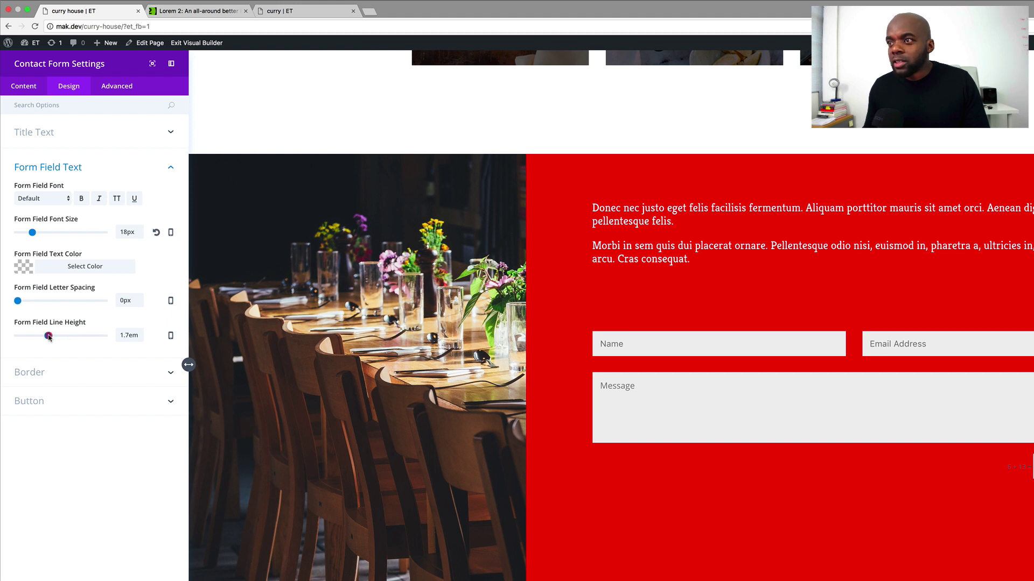
pyautogui.moveTo(49, 337); pyautogui.dragTo(54, 338)
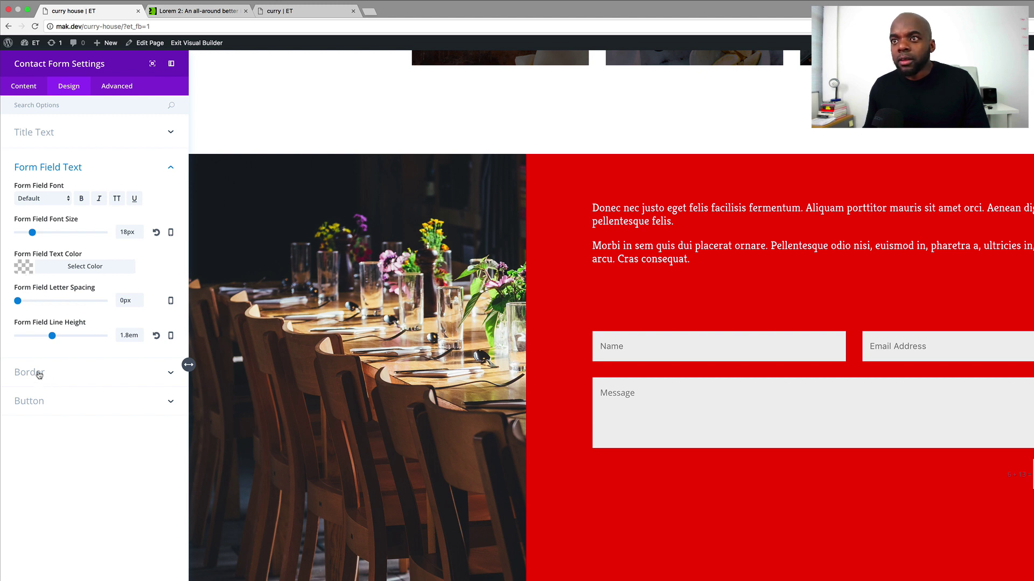
pyautogui.click(25, 267)
pyautogui.moveTo(163, 295)
pyautogui.mouseDown()
pyautogui.moveTo(167, 375)
pyautogui.moveTo(165, 289)
pyautogui.mouseUp()
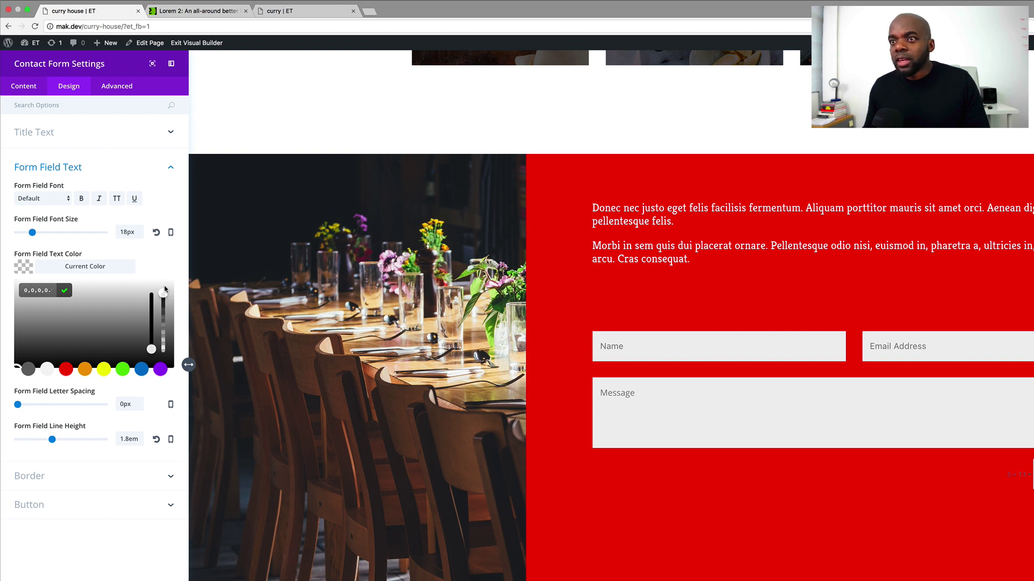
pyautogui.click(165, 288)
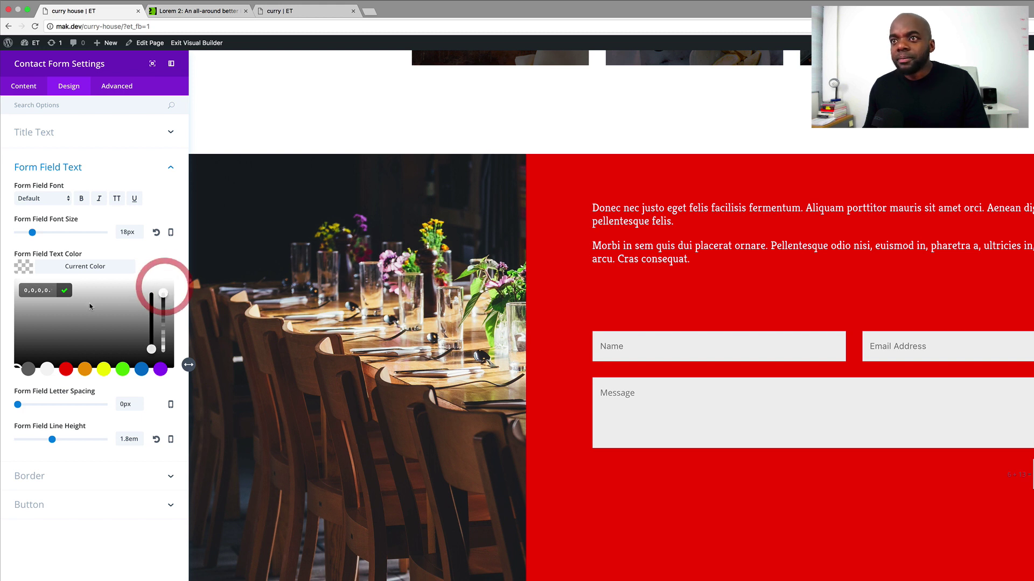
pyautogui.click(35, 476)
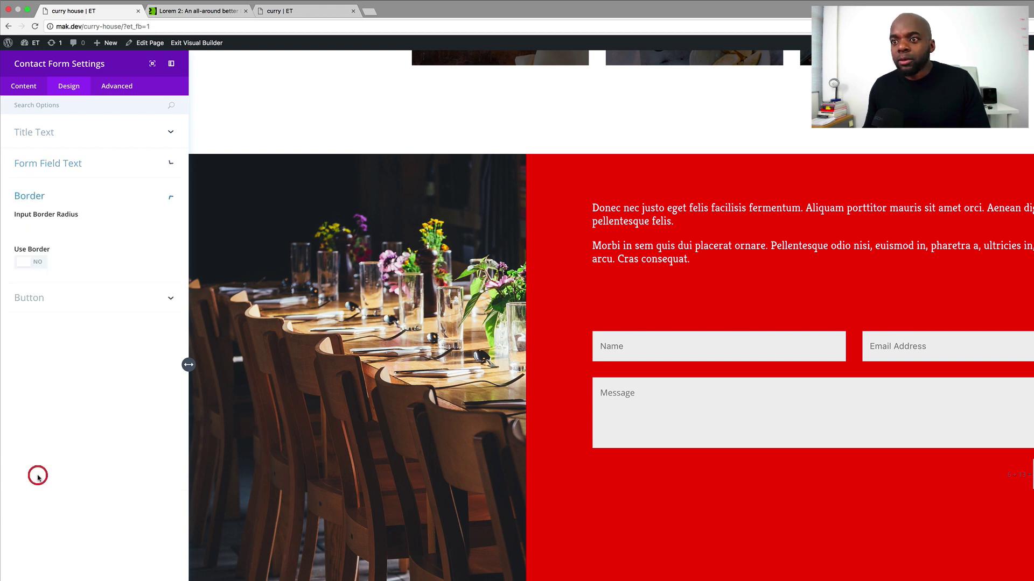
pyautogui.click(38, 263)
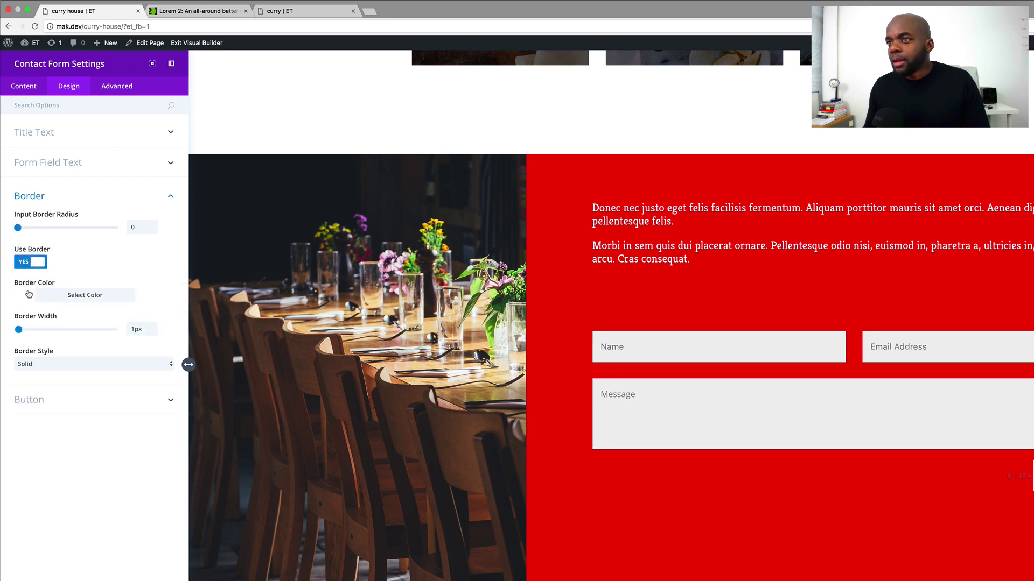
pyautogui.click(38, 262)
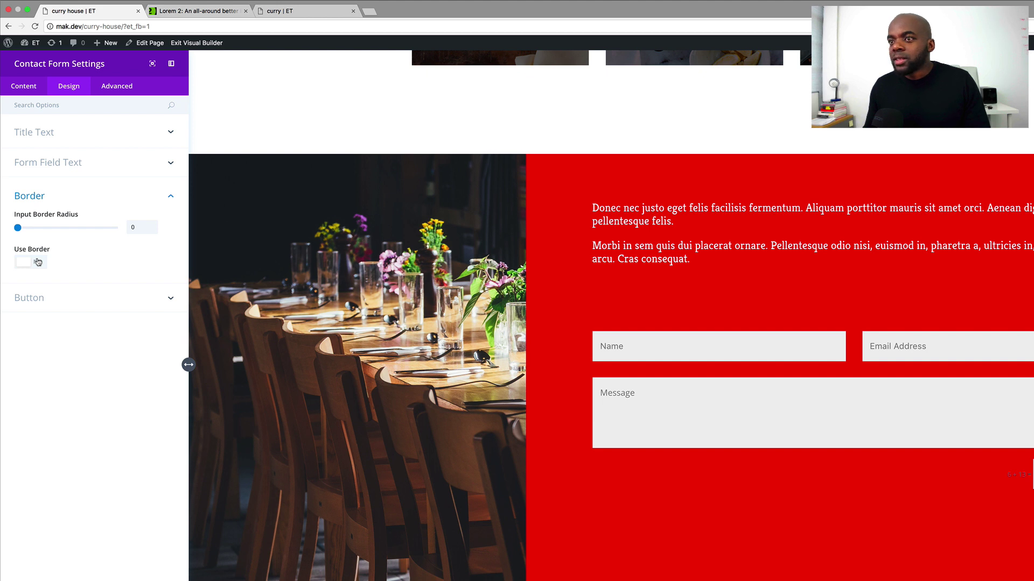
# Enable custom styles for the contact form's button, with a white #ffffff background and a 0px border width
pyautogui.click(36, 300)
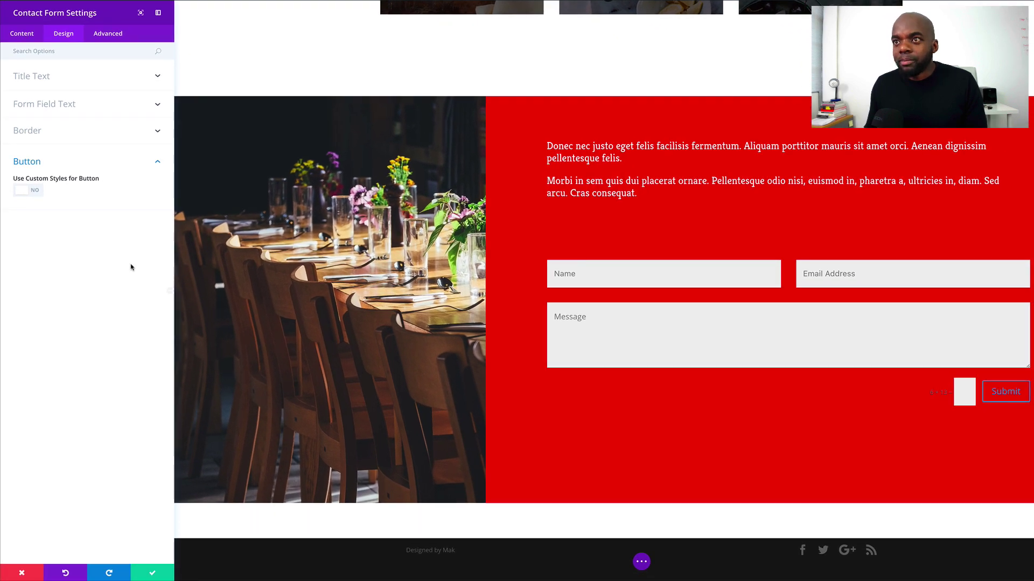
pyautogui.click(35, 191)
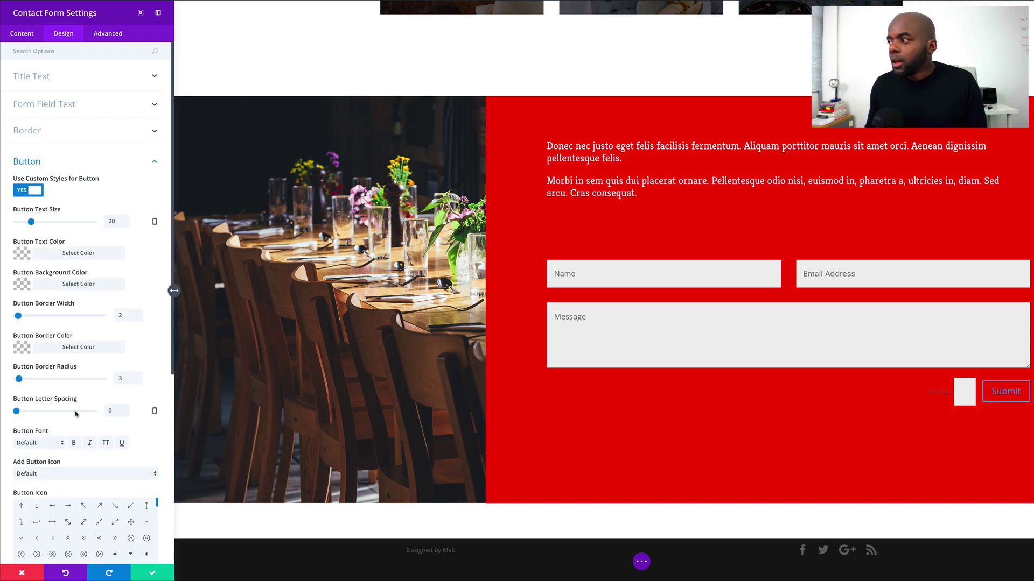
pyautogui.scroll(-1, 64, 377)
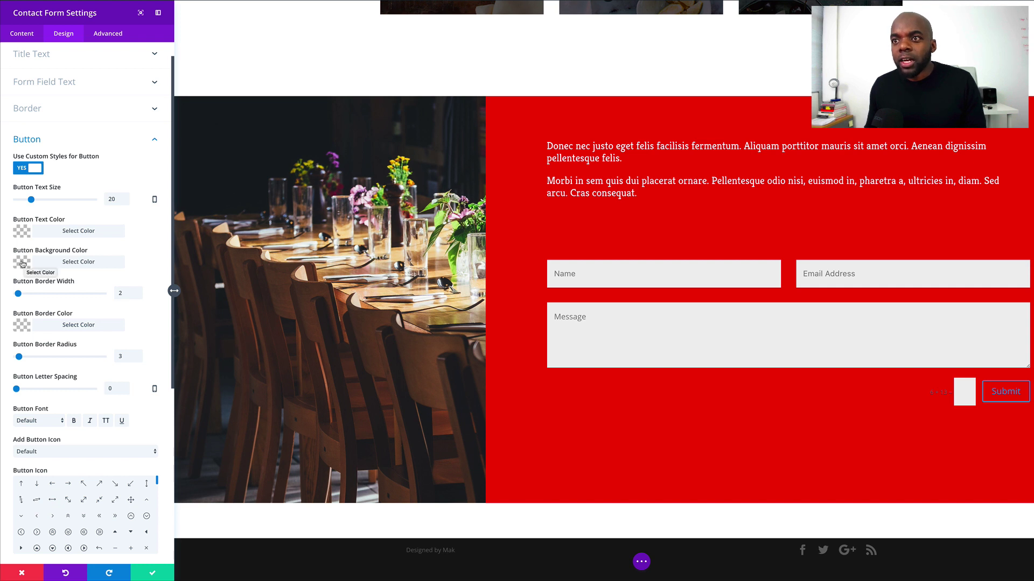
pyautogui.click(22, 264)
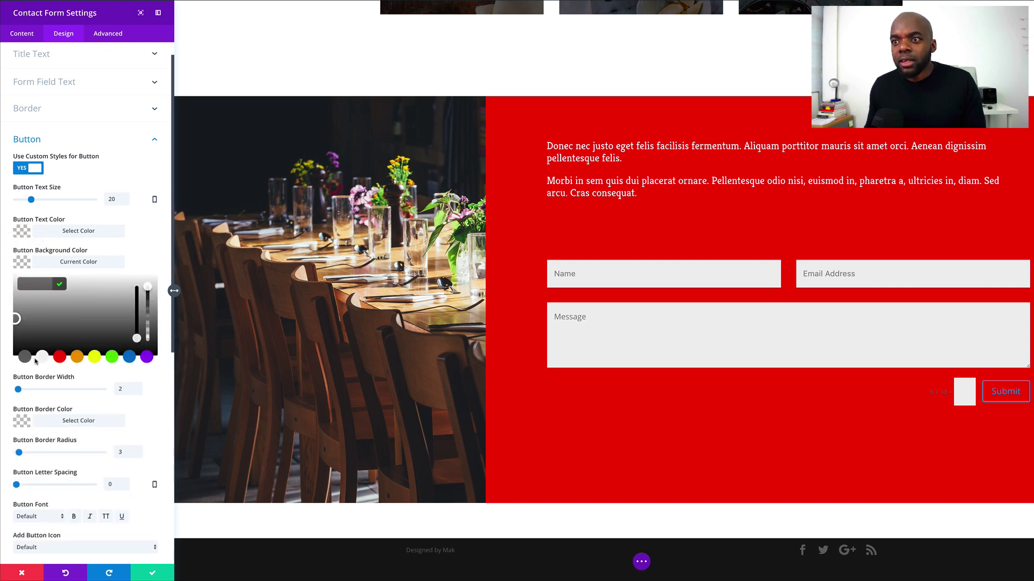
pyautogui.click(42, 357)
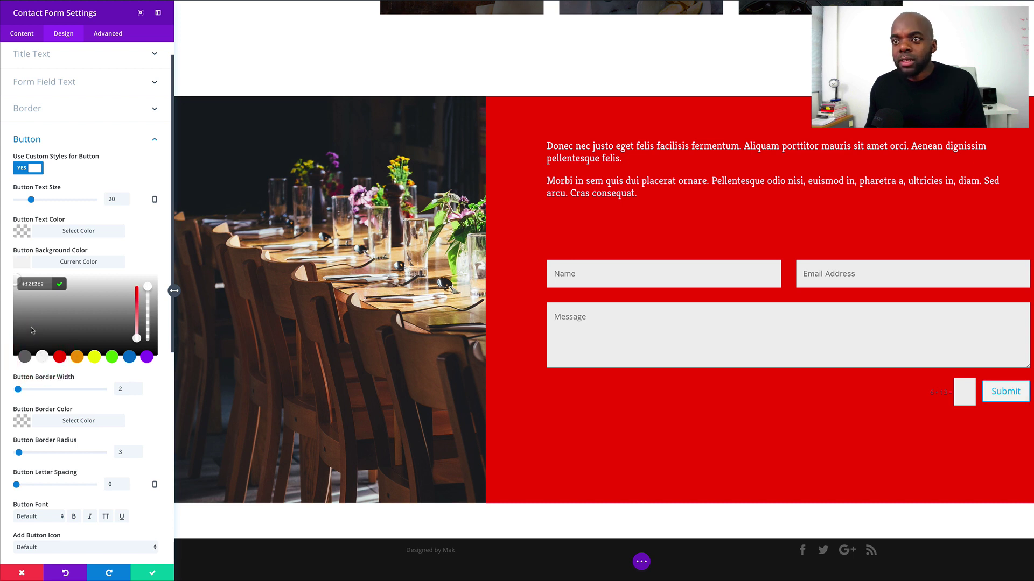
pyautogui.moveTo(15, 280); pyautogui.dragTo(11, 268)
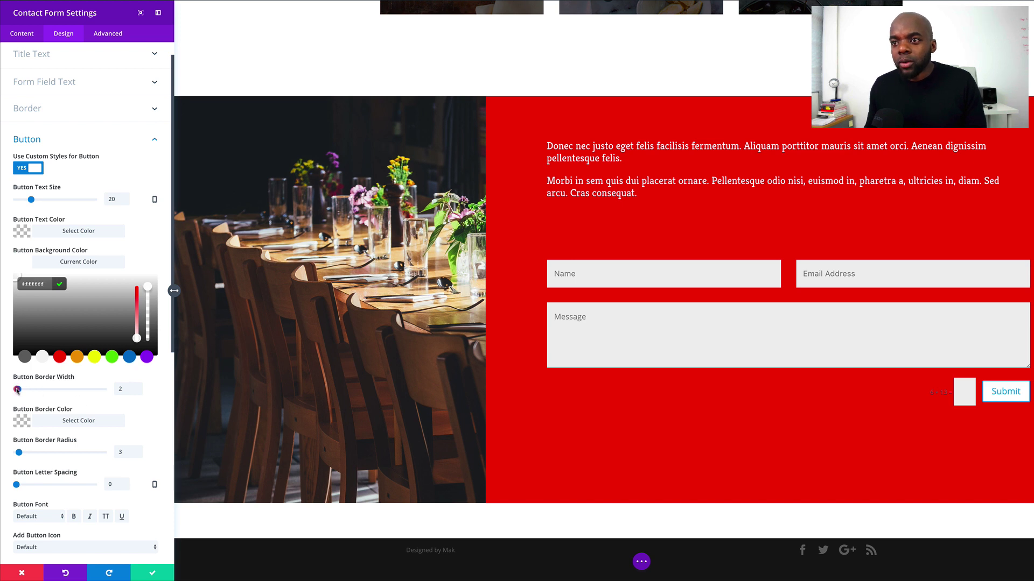
pyautogui.moveTo(17, 390); pyautogui.dragTo(7, 390)
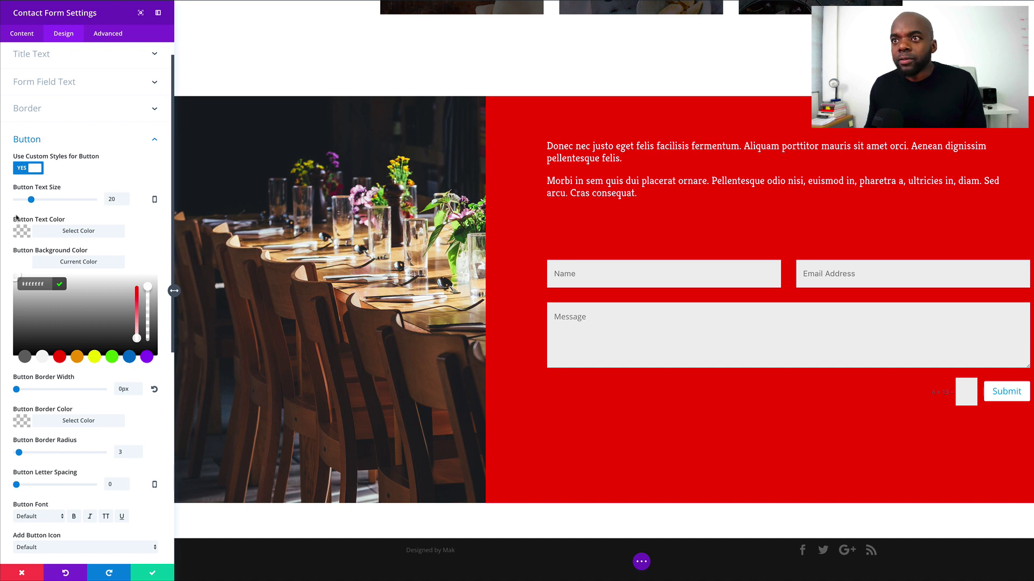
# Set the submit button's text color to red #e02b20 and its text size to 26px
pyautogui.click(20, 233)
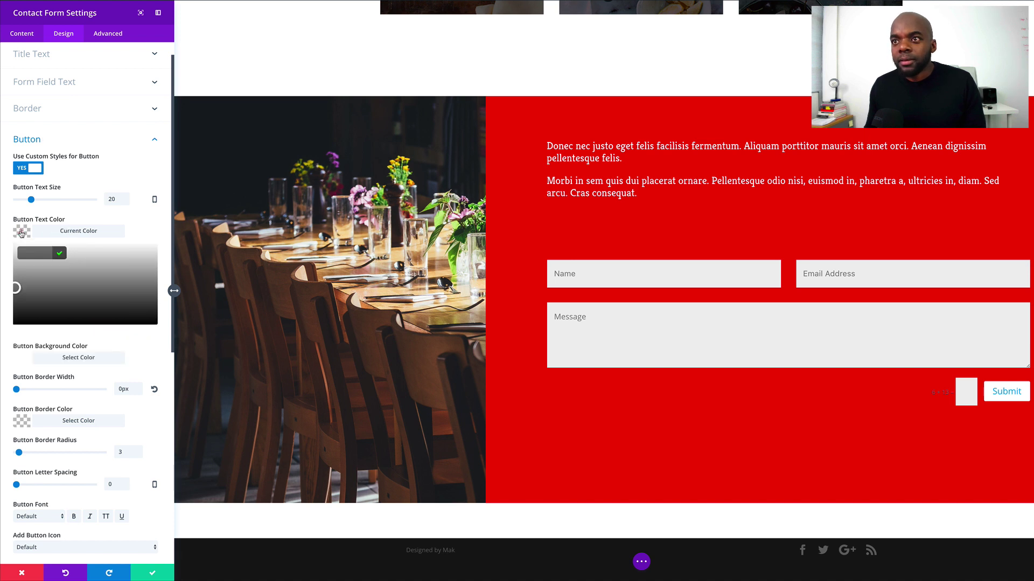
pyautogui.click(61, 325)
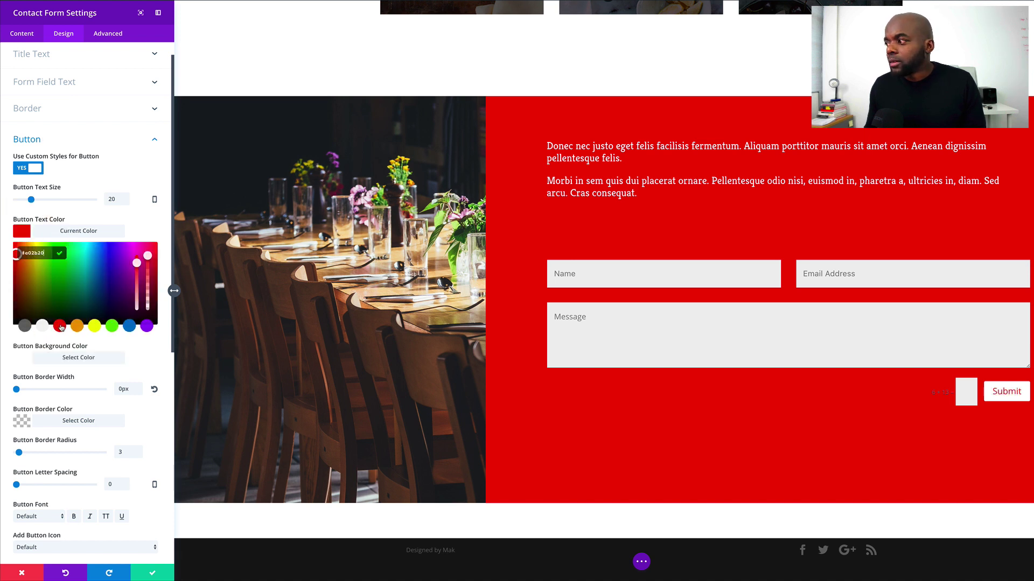
pyautogui.scroll(-1, 142, 351)
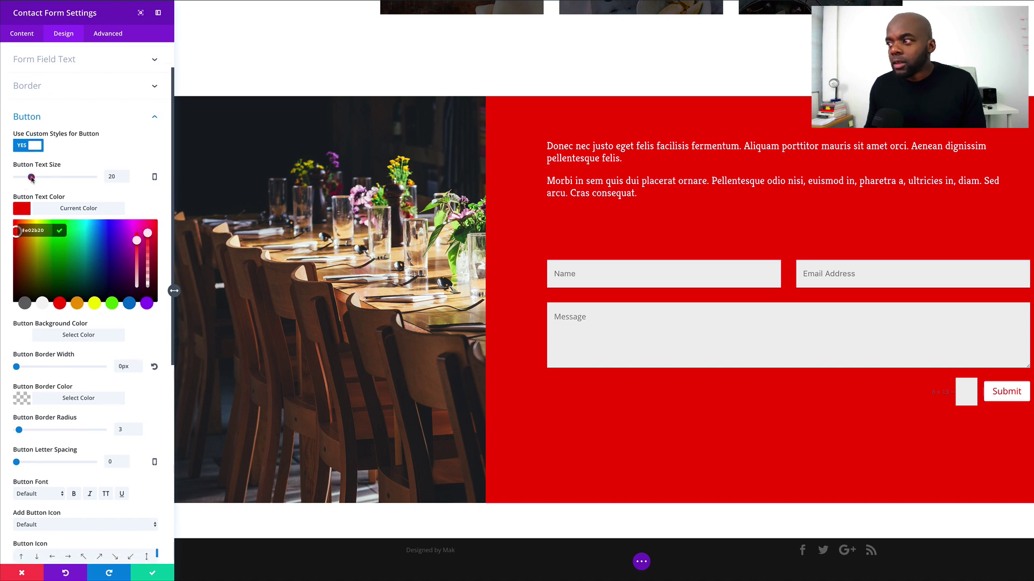
pyautogui.moveTo(32, 178); pyautogui.dragTo(36, 178)
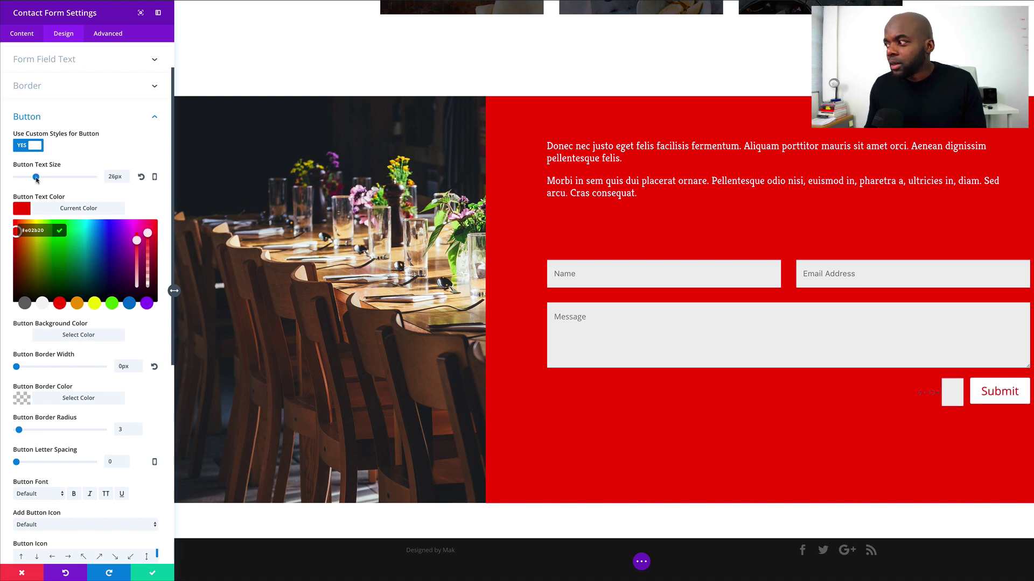
pyautogui.click(36, 178)
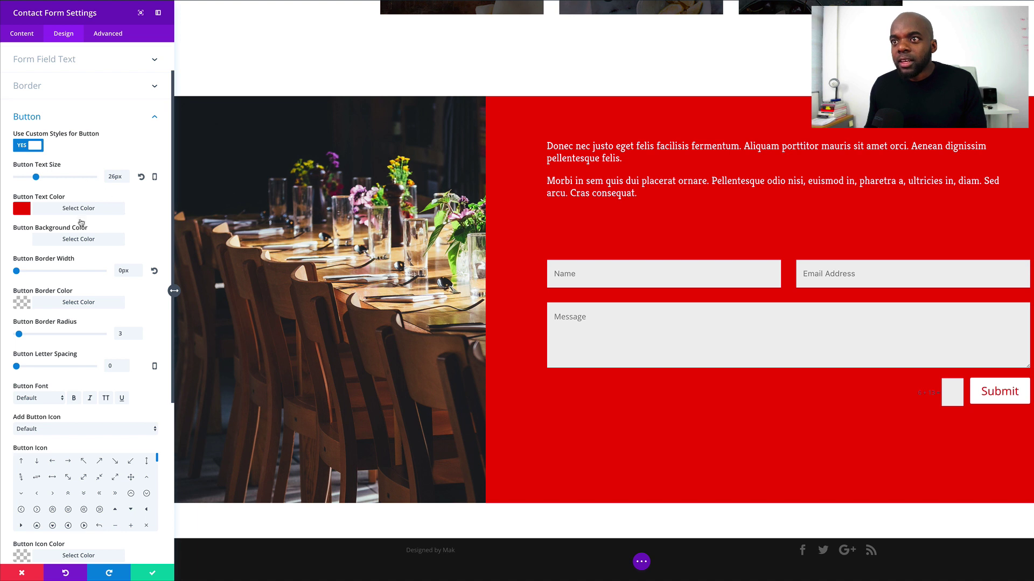
# Make the submit button's text bold and uppercase, and set Add Button Icon to No
pyautogui.click(74, 399)
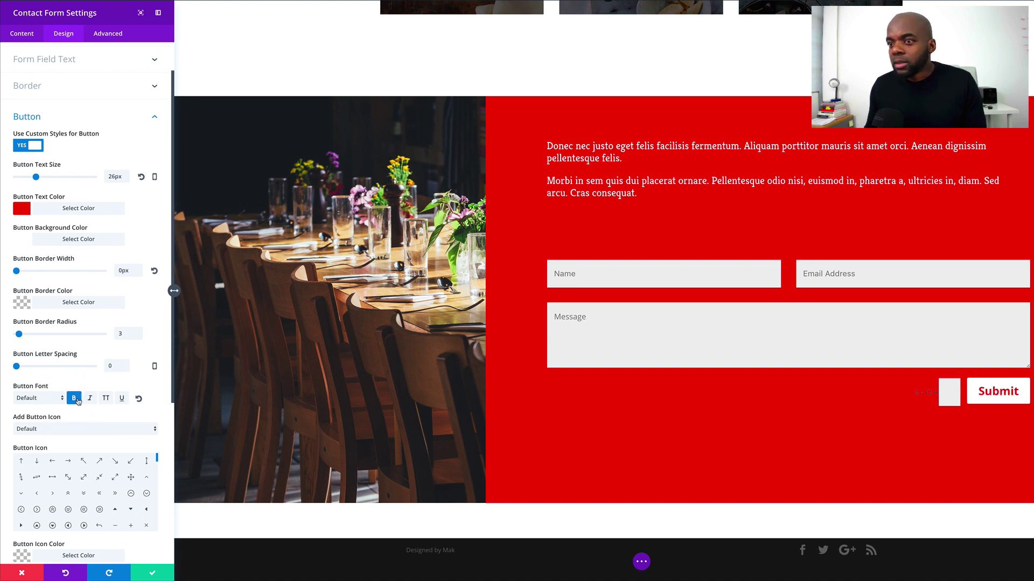
pyautogui.click(110, 402)
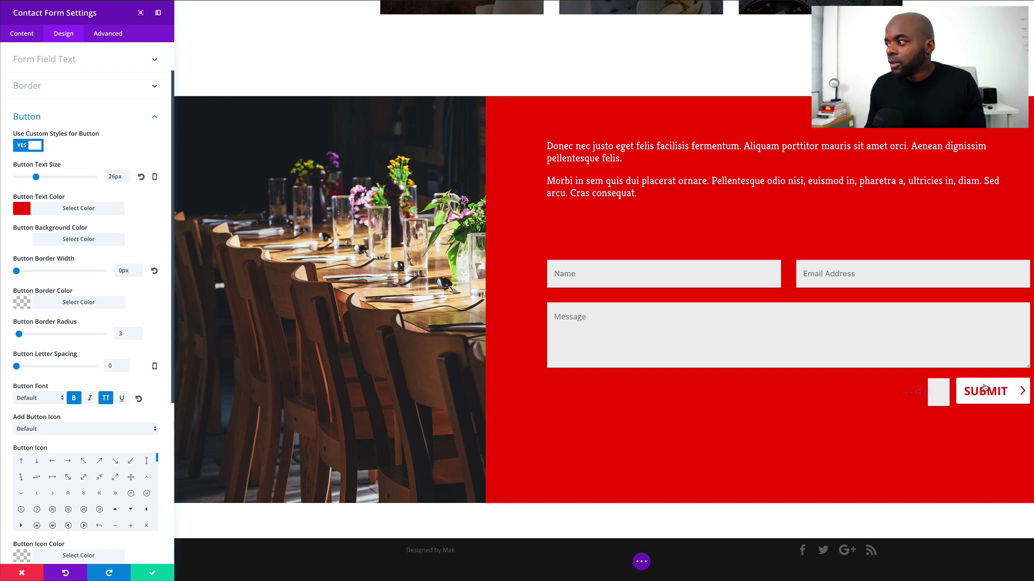
pyautogui.click(61, 429)
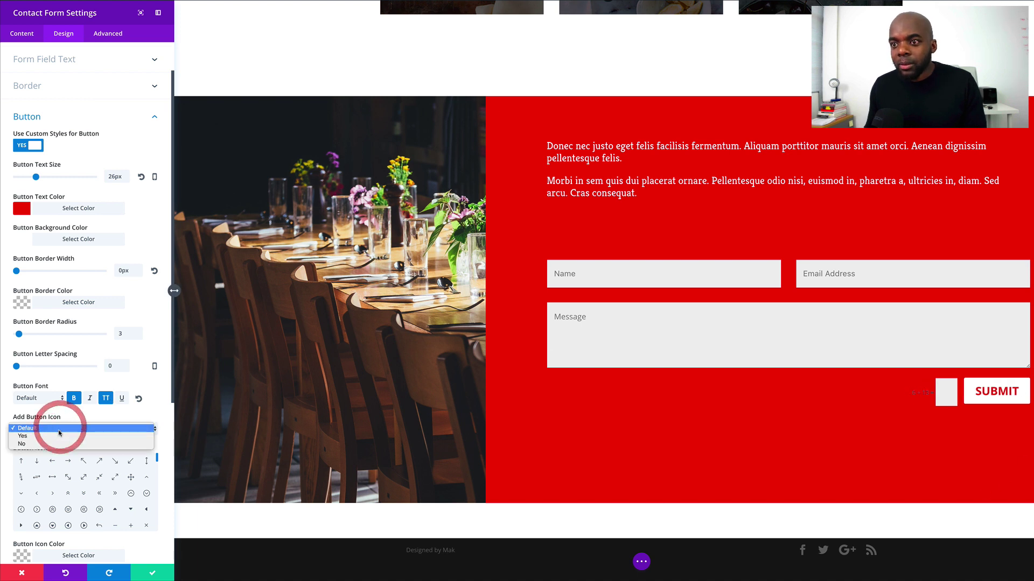
pyautogui.click(53, 444)
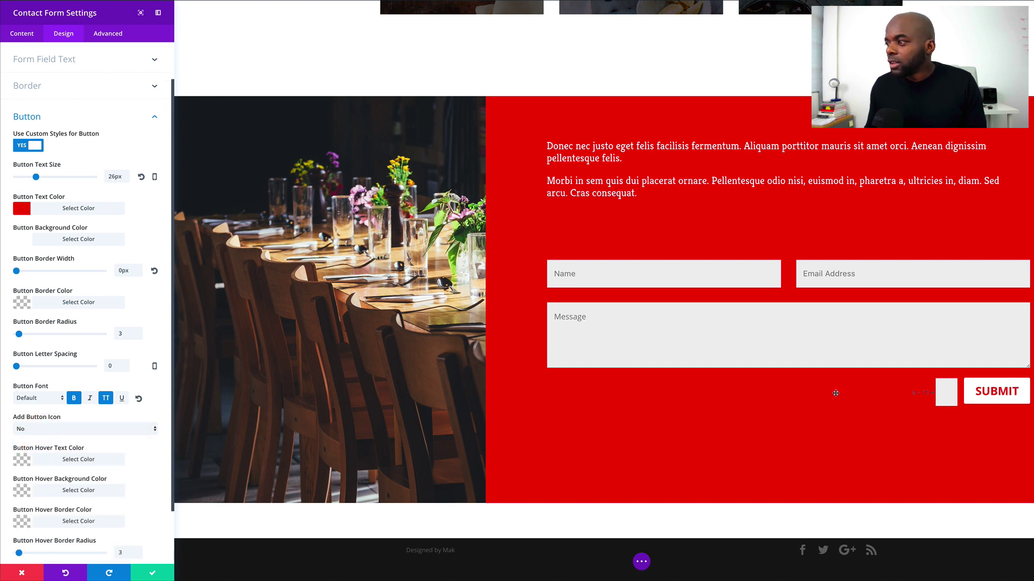
# Give the submit button an orange #e09900 hover background color and save the contact form module
pyautogui.scroll(-2, 148, 478)
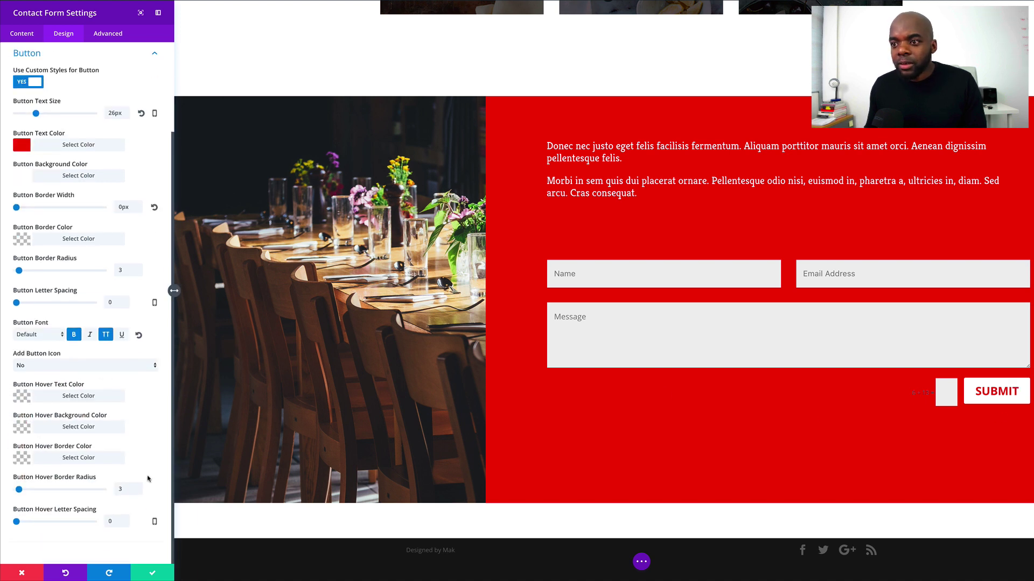
pyautogui.click(21, 431)
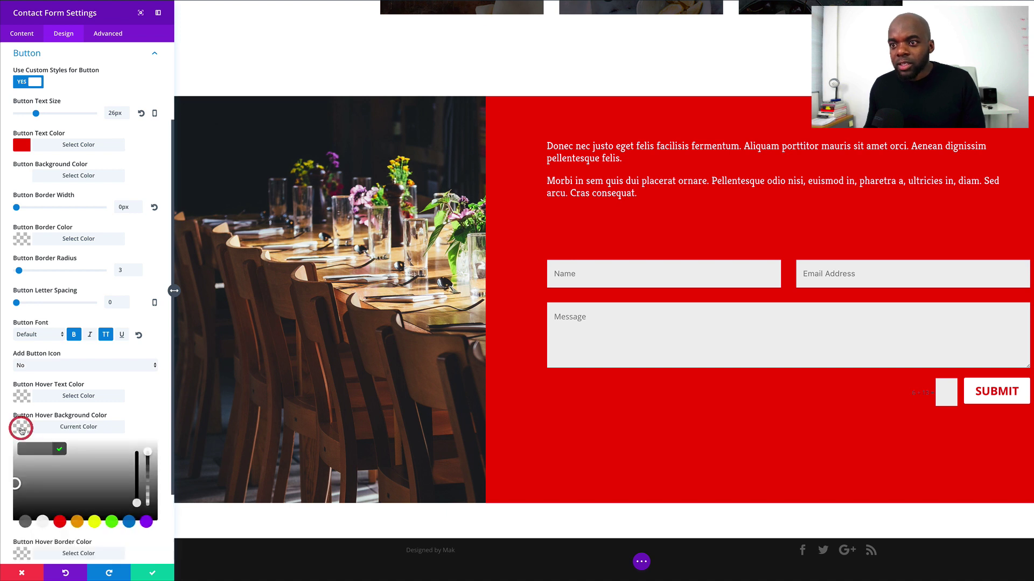
pyautogui.click(78, 524)
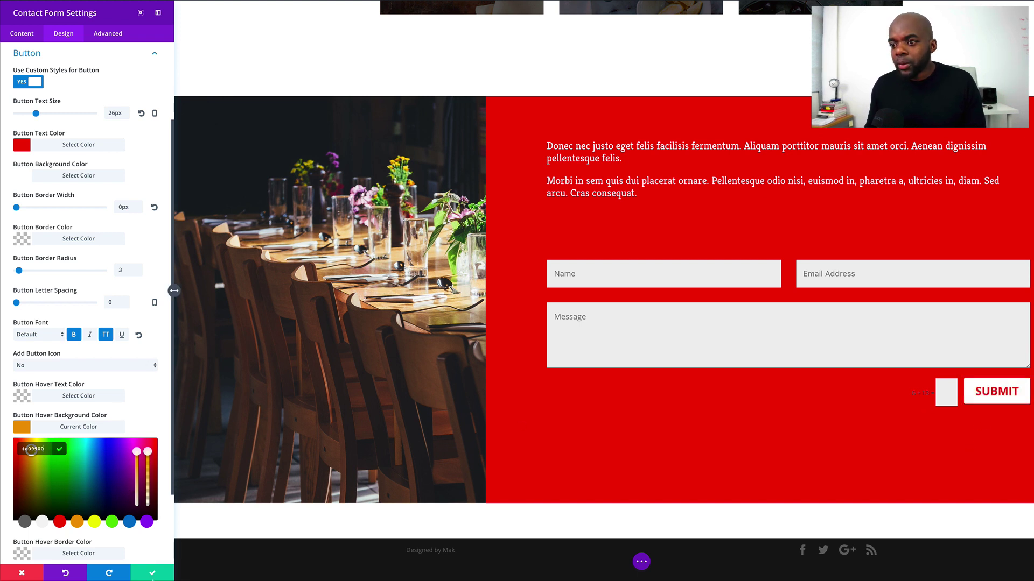
pyautogui.click(153, 572)
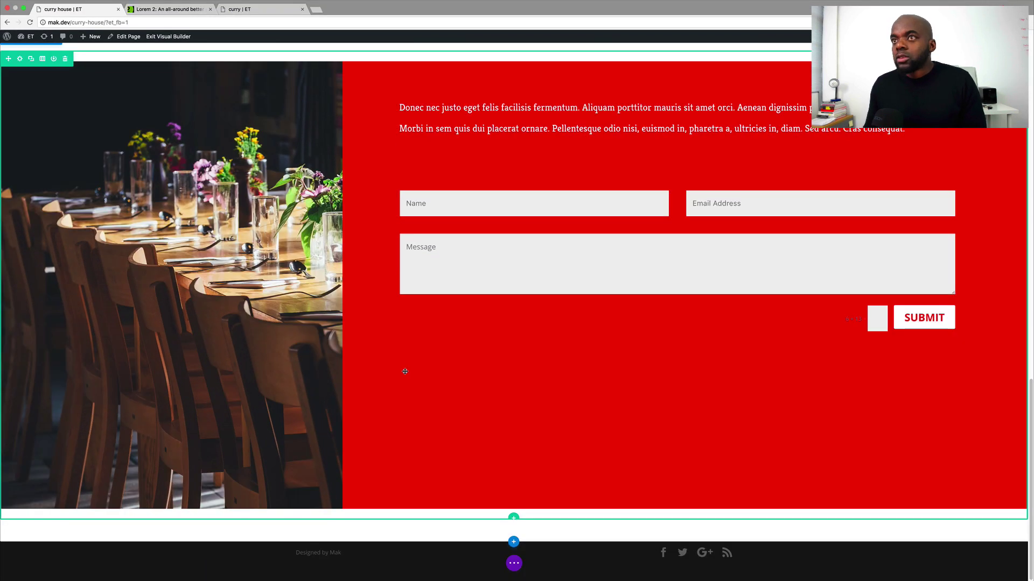
# Set the custom padding of the section holding the image and contact form to 0px at the bottom and top, and save
pyautogui.scroll(3, 405, 372)
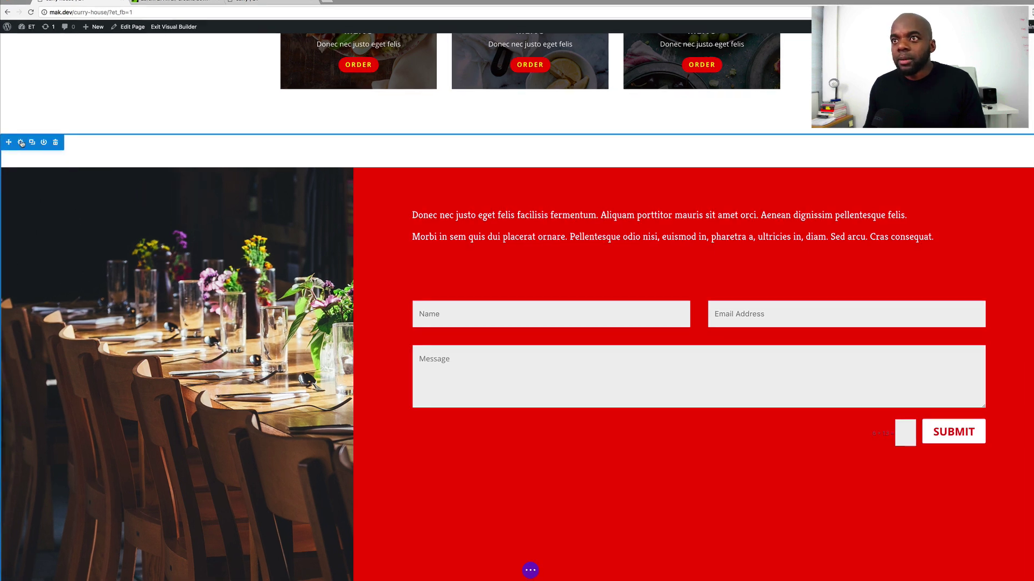
pyautogui.click(21, 142)
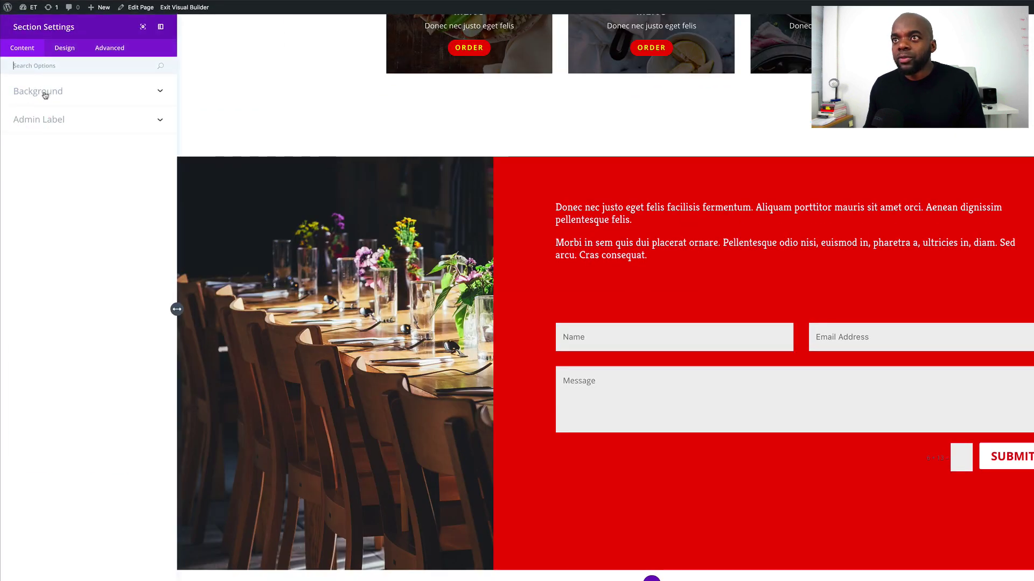
pyautogui.click(65, 48)
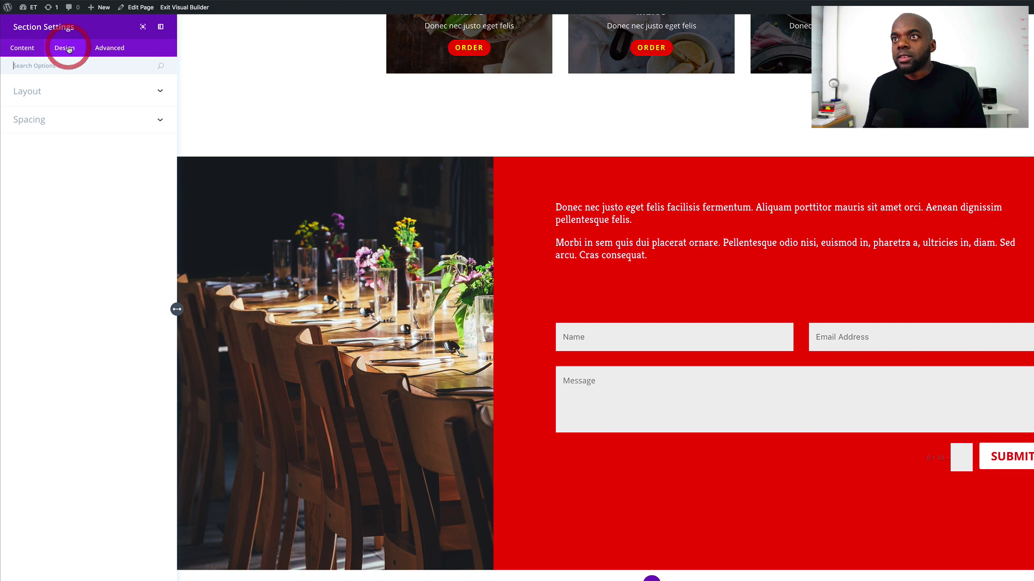
pyautogui.click(30, 114)
pyautogui.click(93, 156)
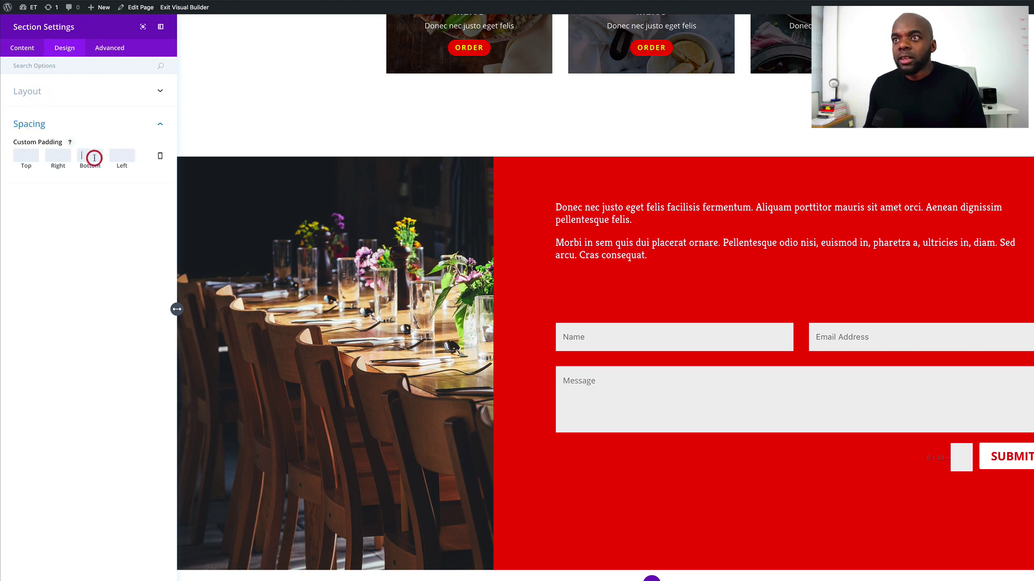
pyautogui.write('0')
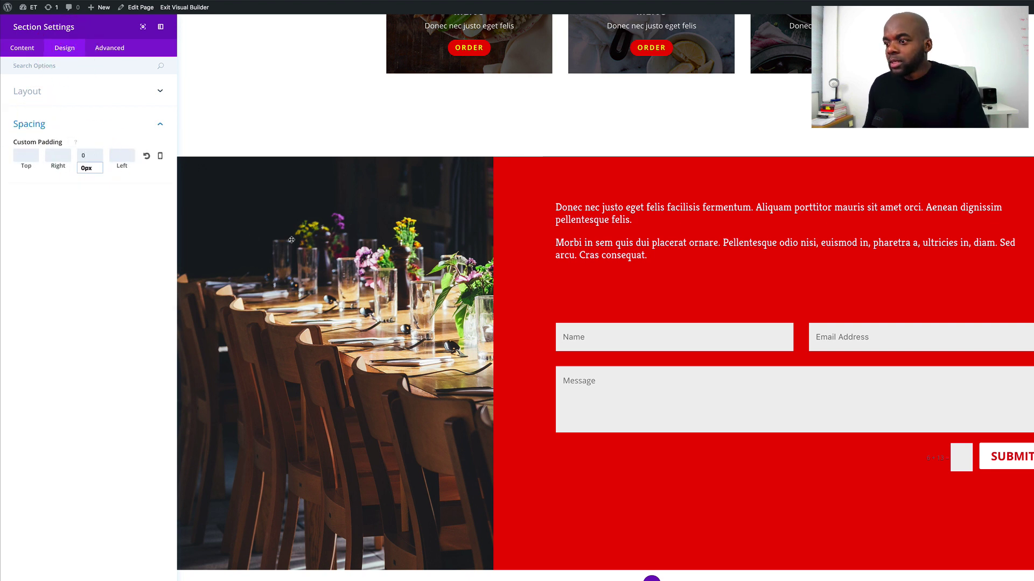
pyautogui.press('Return')
pyautogui.click(29, 154)
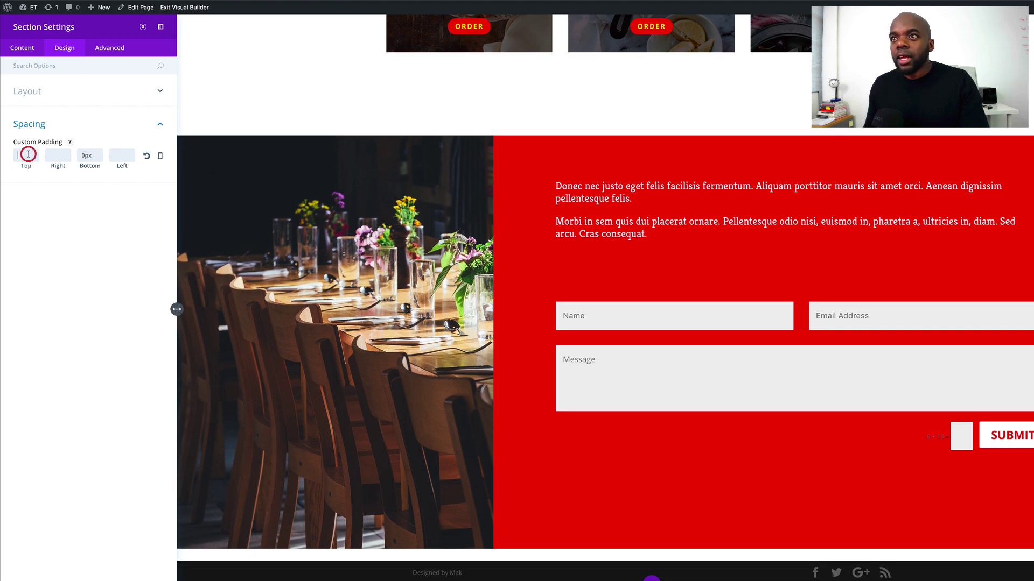
pyautogui.write('0')
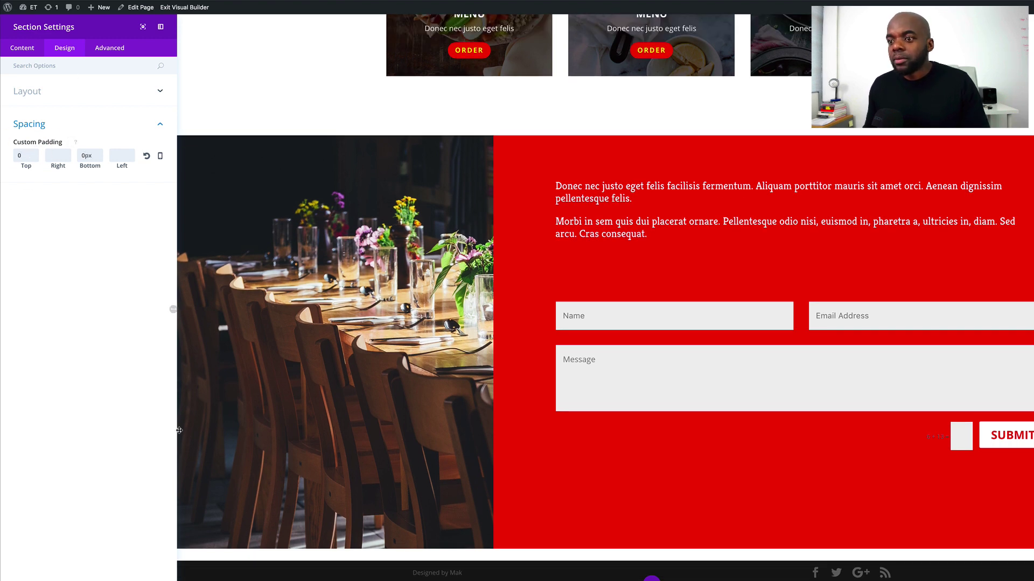
pyautogui.press('Return')
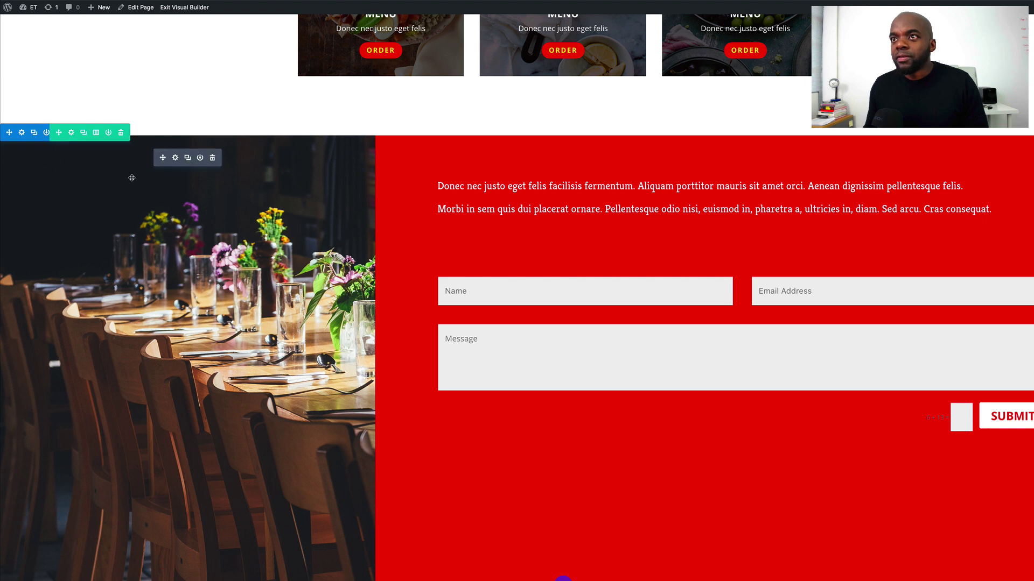
# Set the custom padding of the row holding the image and contact form to 0px at the bottom and top, and save
pyautogui.scroll(-2, 300, 382)
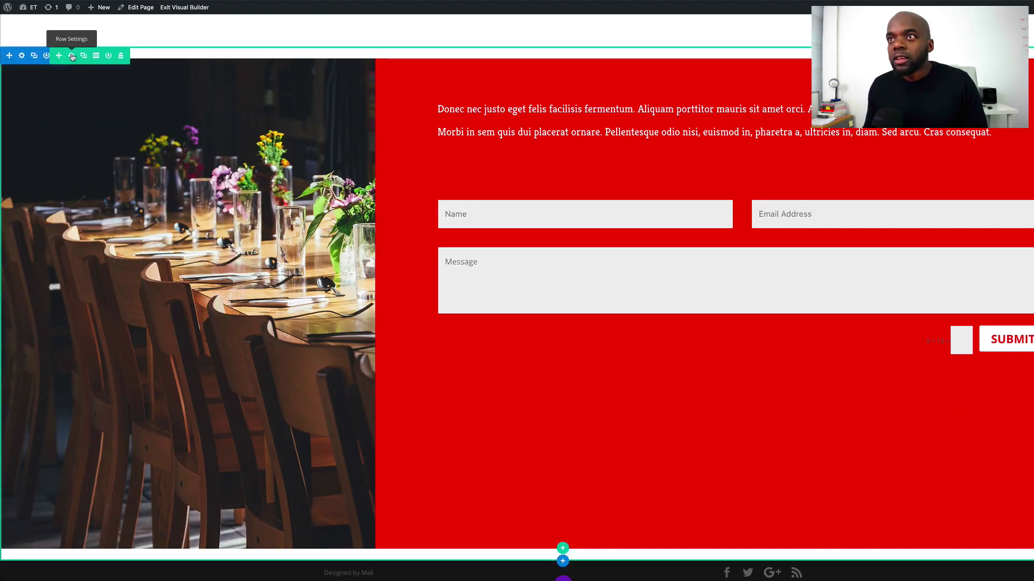
pyautogui.click(72, 56)
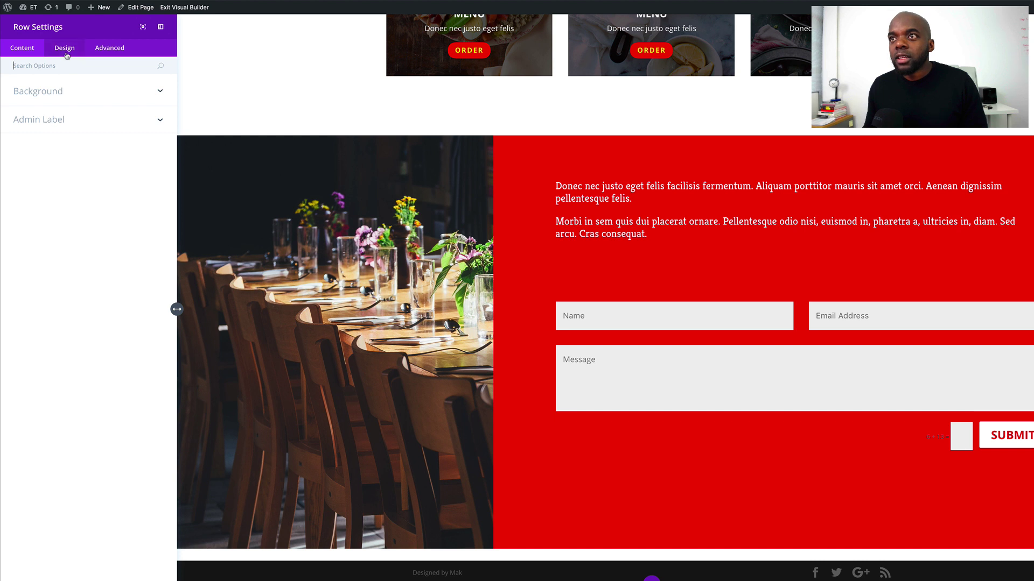
pyautogui.click(66, 50)
pyautogui.click(43, 120)
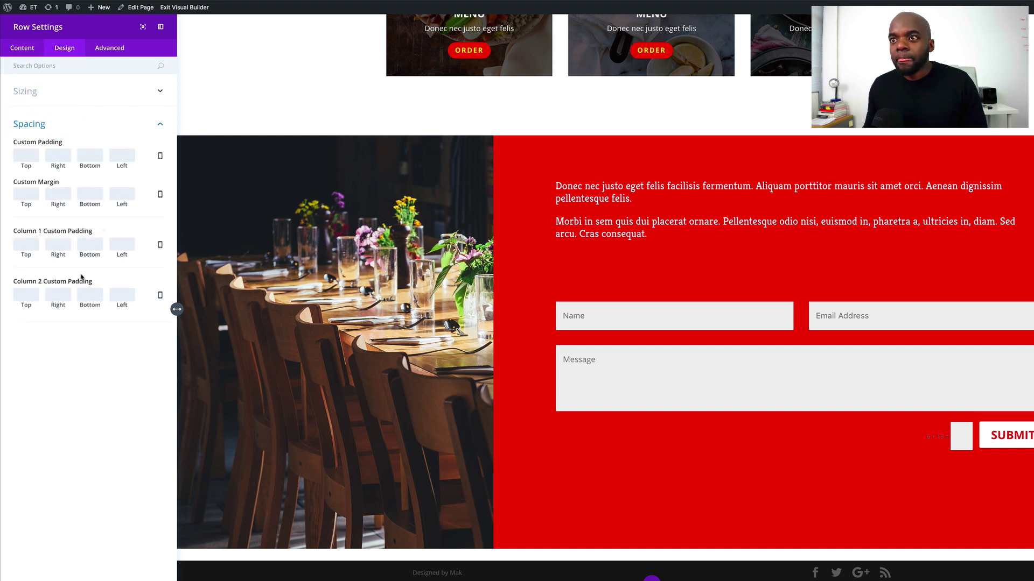
pyautogui.click(91, 157)
pyautogui.write('0')
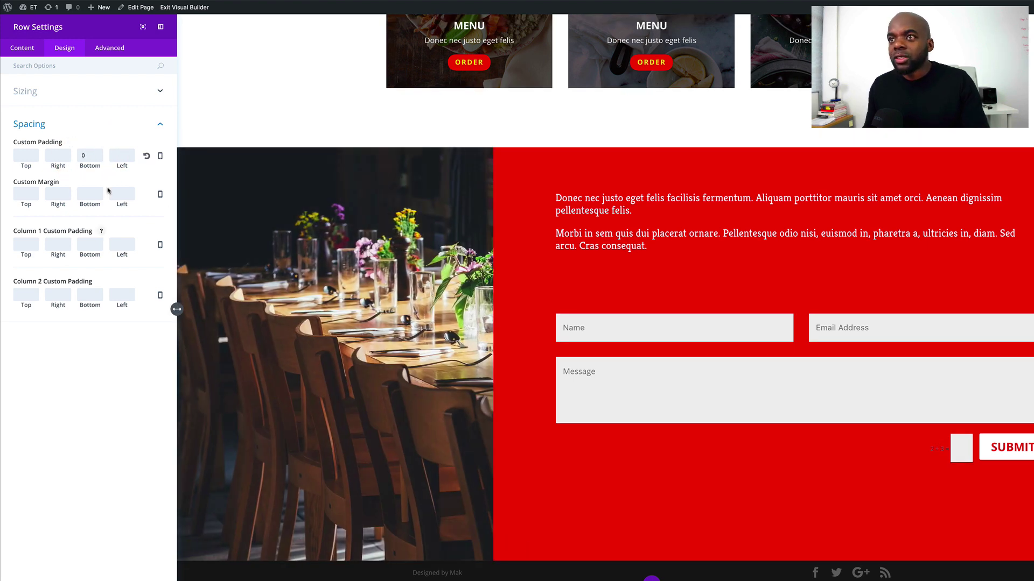
pyautogui.click(26, 156)
pyautogui.write('0')
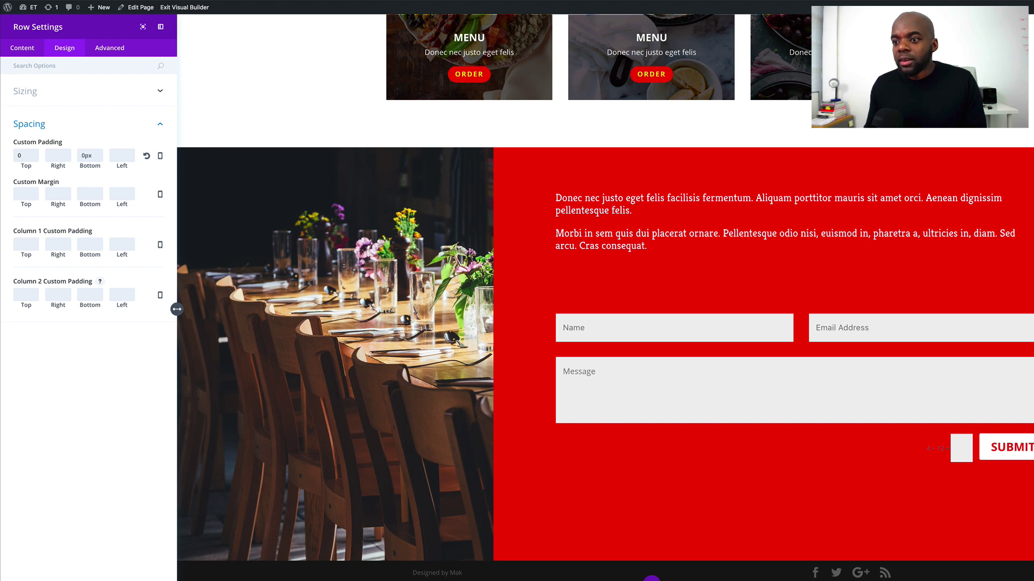
pyautogui.click(157, 574)
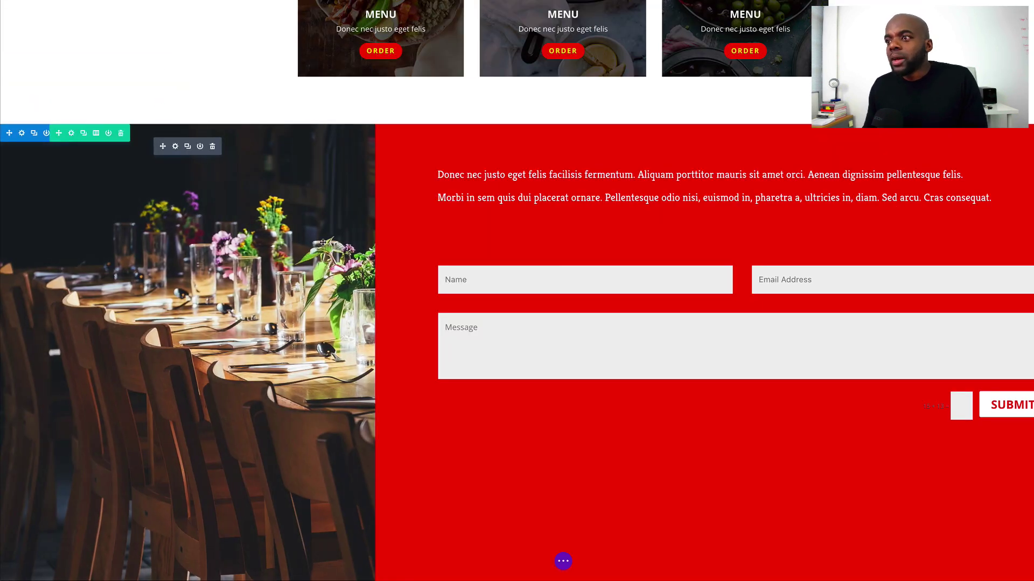
# Set the dining table image's animation to No Animation and save the image module
pyautogui.click(175, 148)
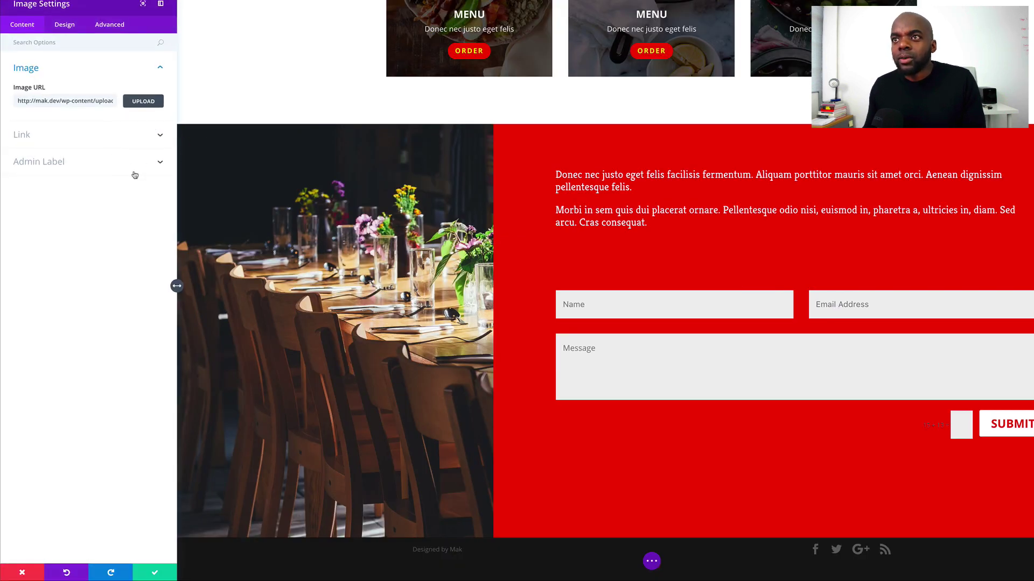
pyautogui.click(66, 31)
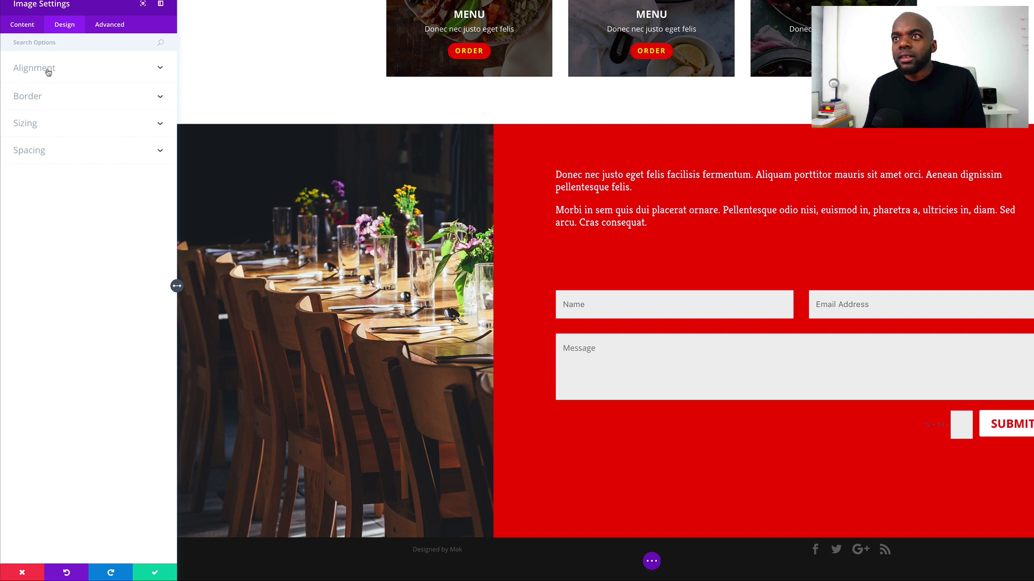
pyautogui.click(46, 42)
pyautogui.write('An')
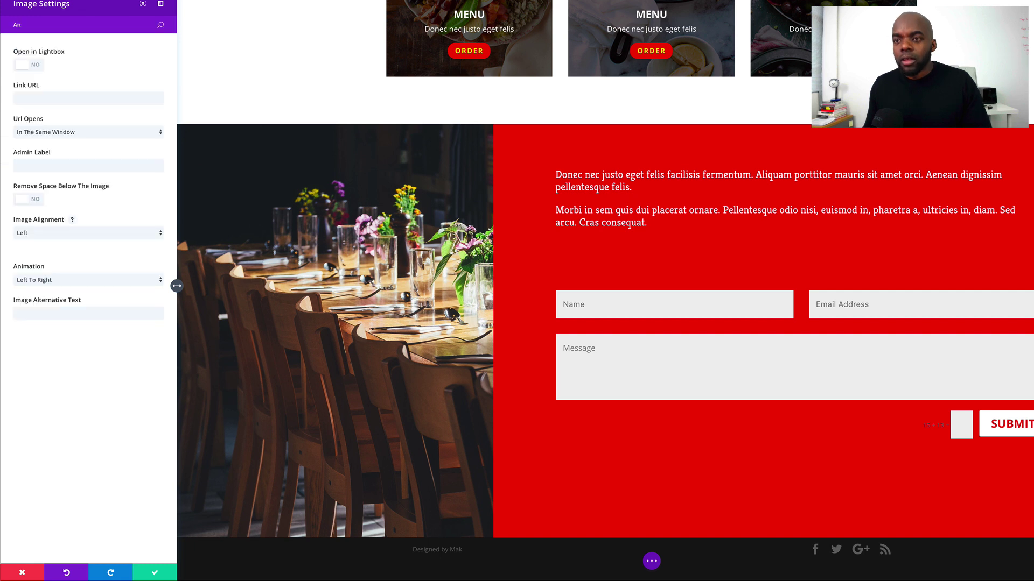
pyautogui.click(62, 280)
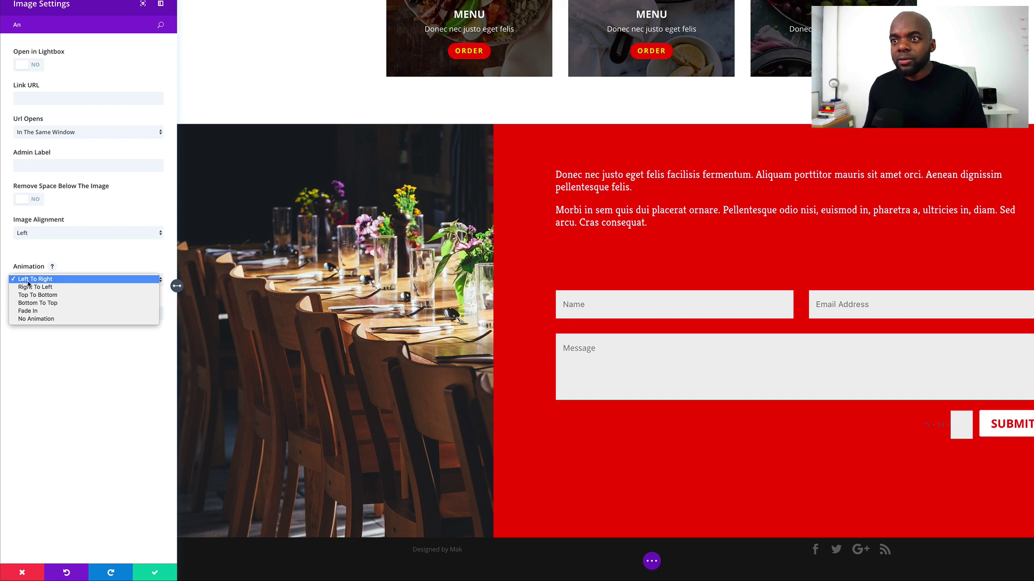
pyautogui.click(47, 320)
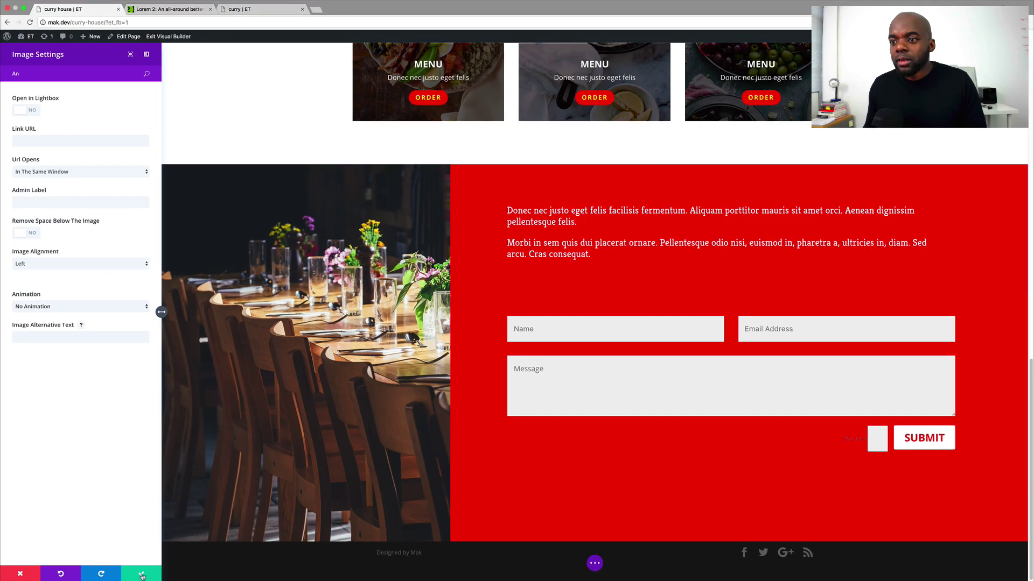
pyautogui.click(155, 573)
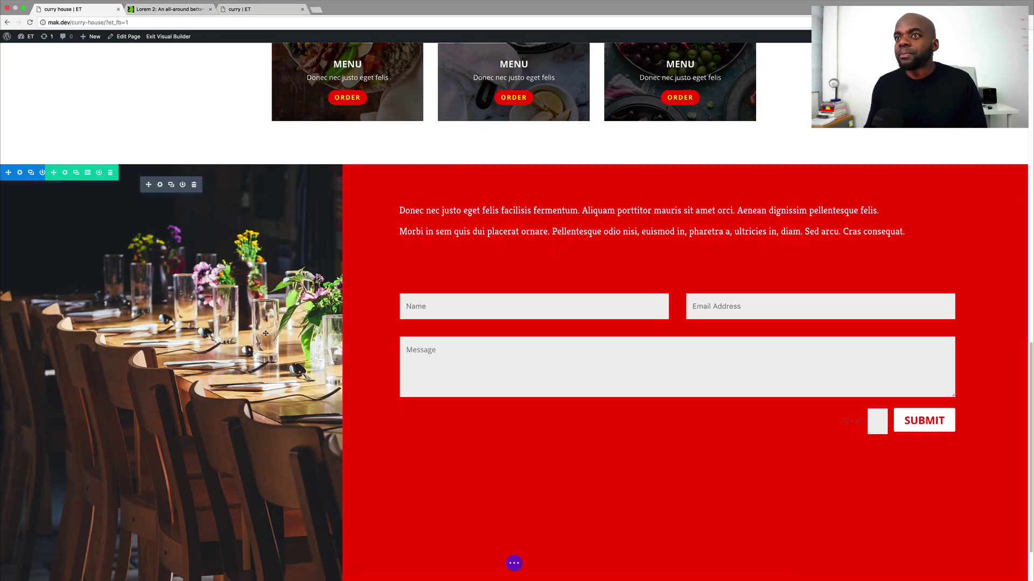
# Review the whole page, save it and exit the Visual Builder
pyautogui.scroll(10, 266, 334)
pyautogui.scroll(5, 265, 334)
pyautogui.scroll(-15, 265, 334)
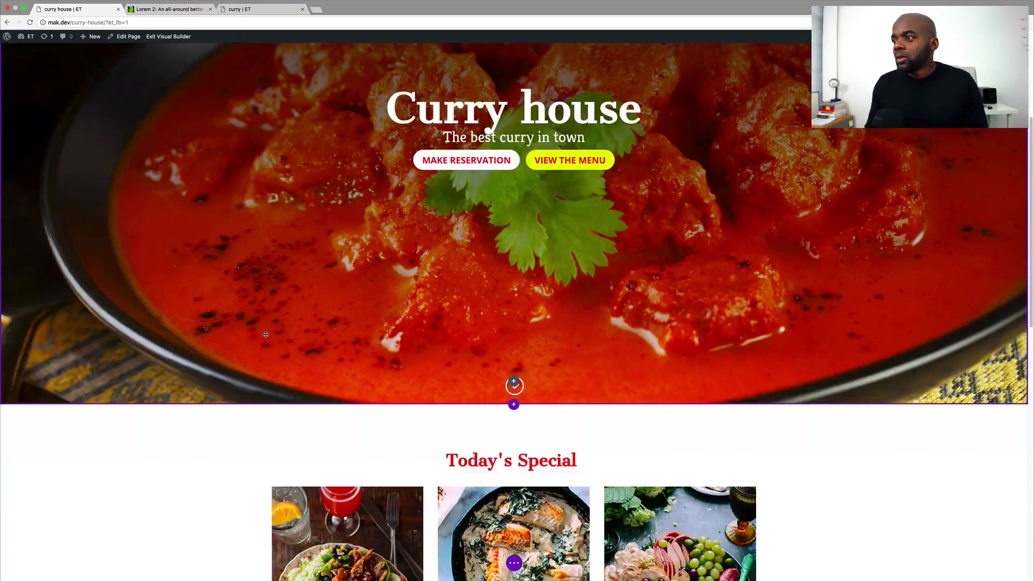
pyautogui.scroll(15, 265, 335)
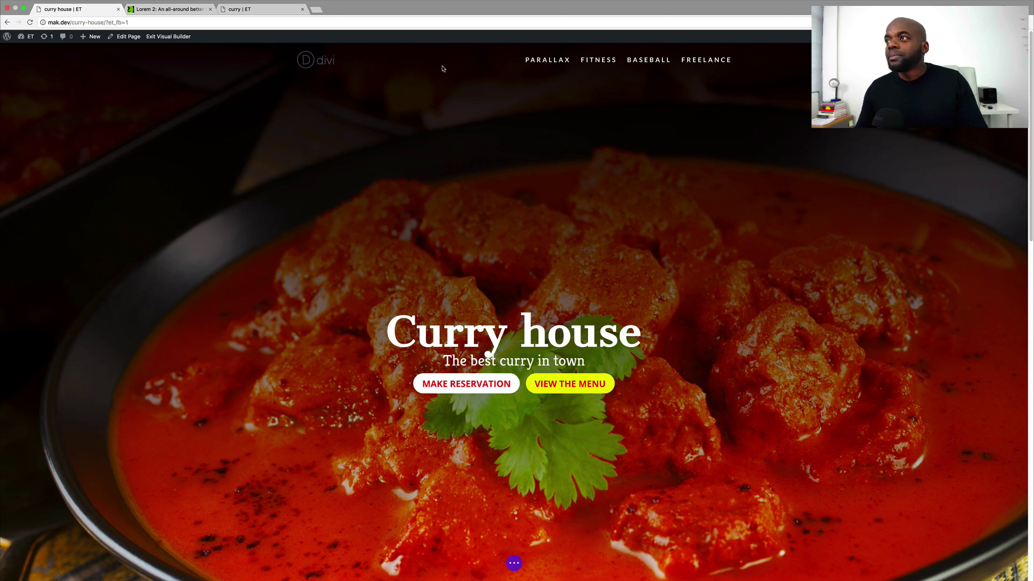
pyautogui.moveTo(543, 336)
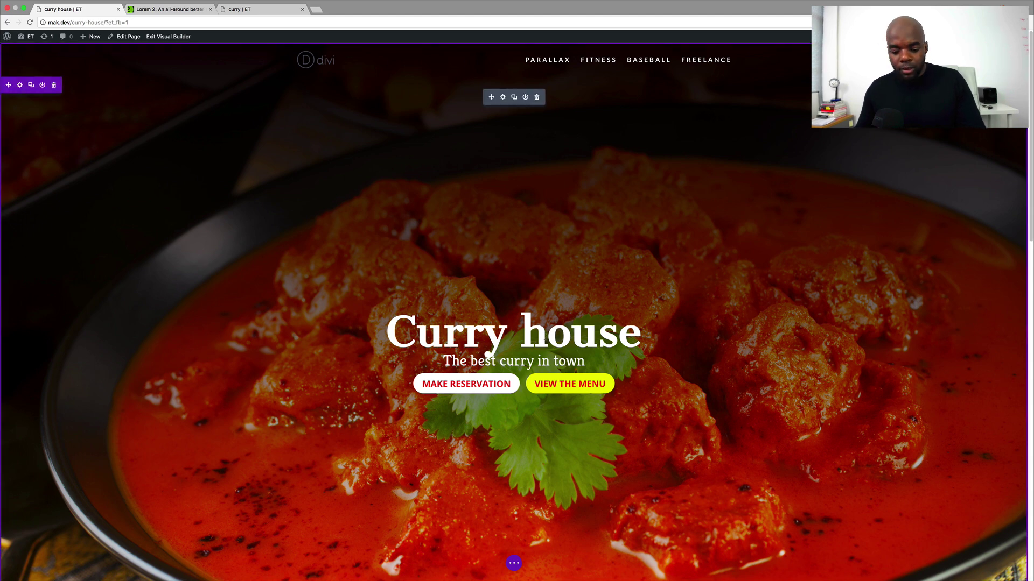
pyautogui.click(513, 563)
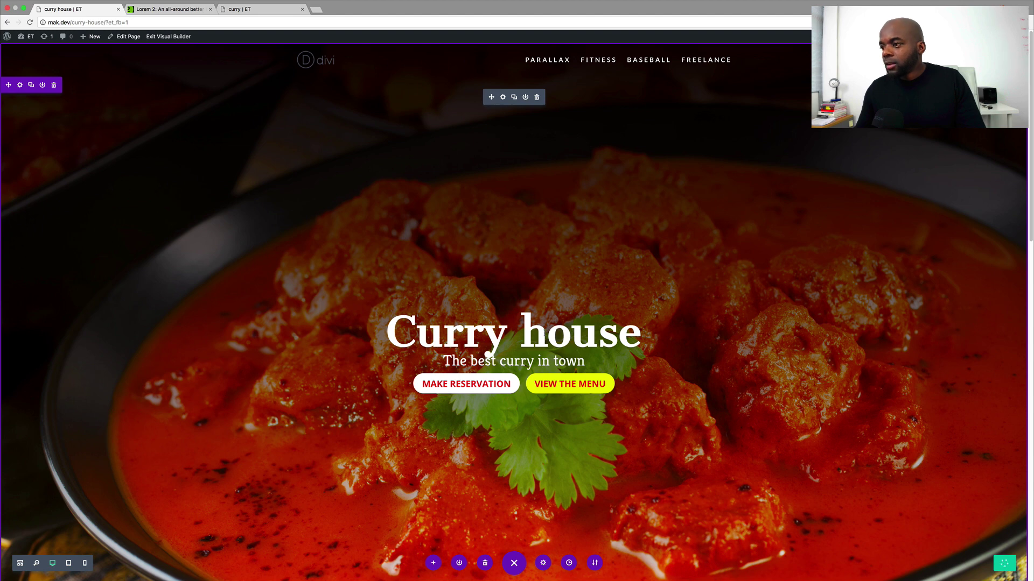
pyautogui.click(188, 36)
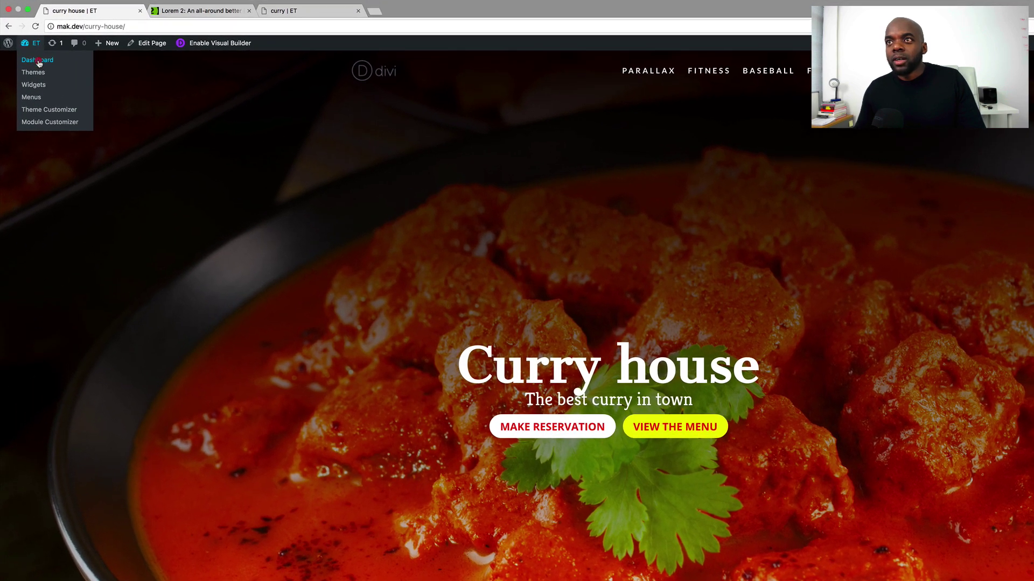
# Open the Primary Menu Bar settings of the header and navigation in Divi's Theme Customizer from the WordPress dashboard
pyautogui.click(33, 53)
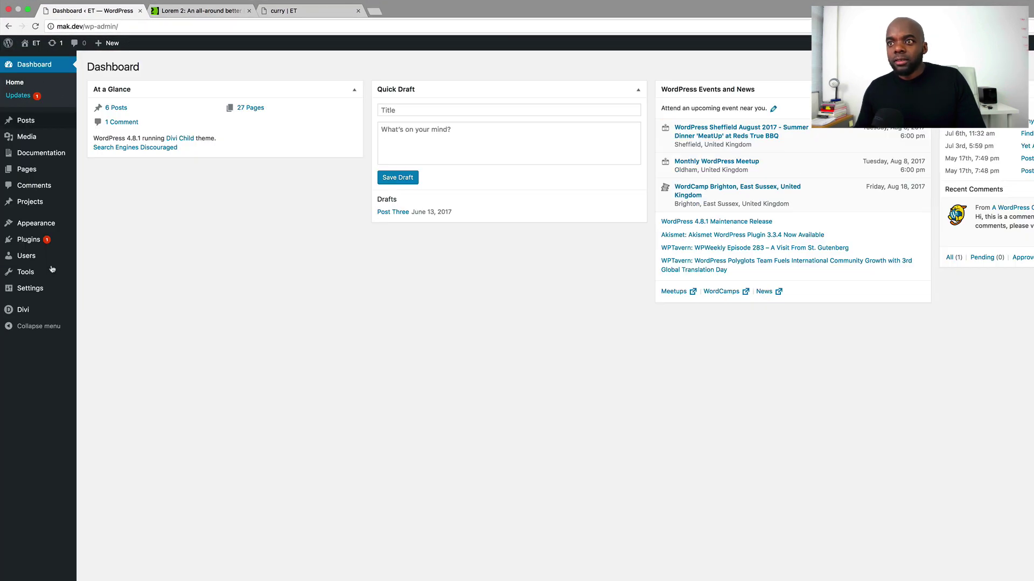
pyautogui.moveTo(29, 312)
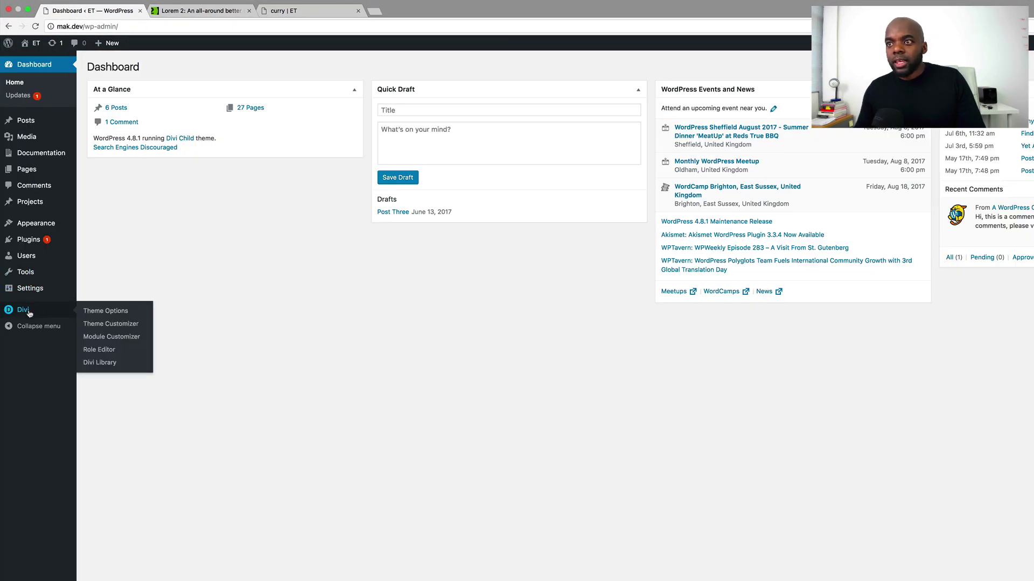
pyautogui.click(106, 324)
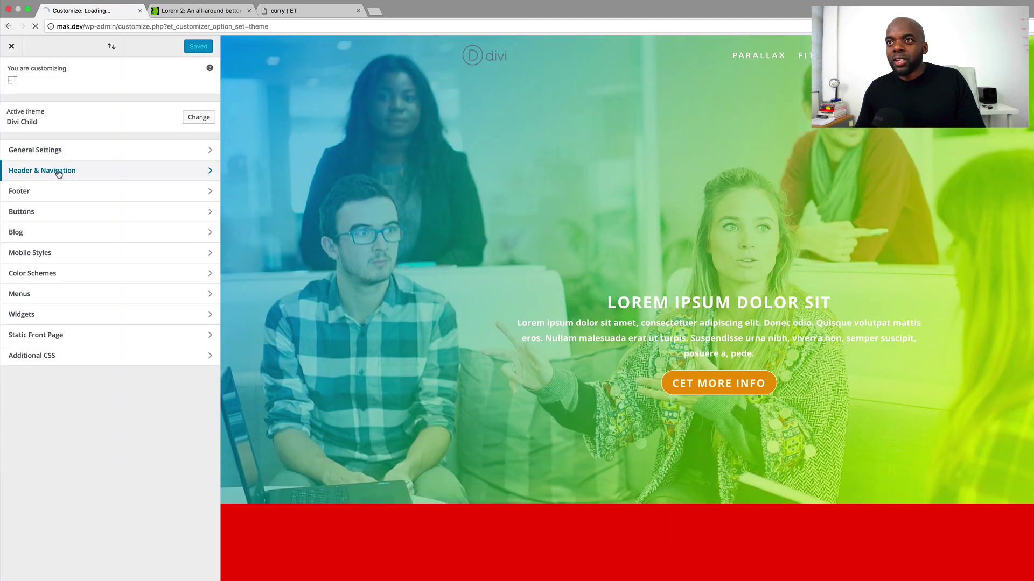
pyautogui.click(59, 171)
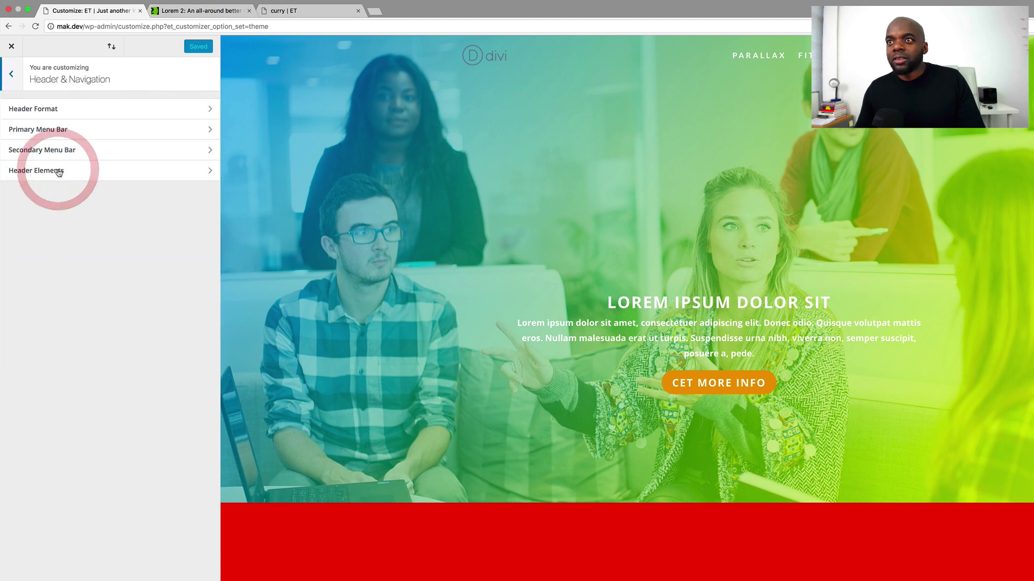
pyautogui.click(64, 131)
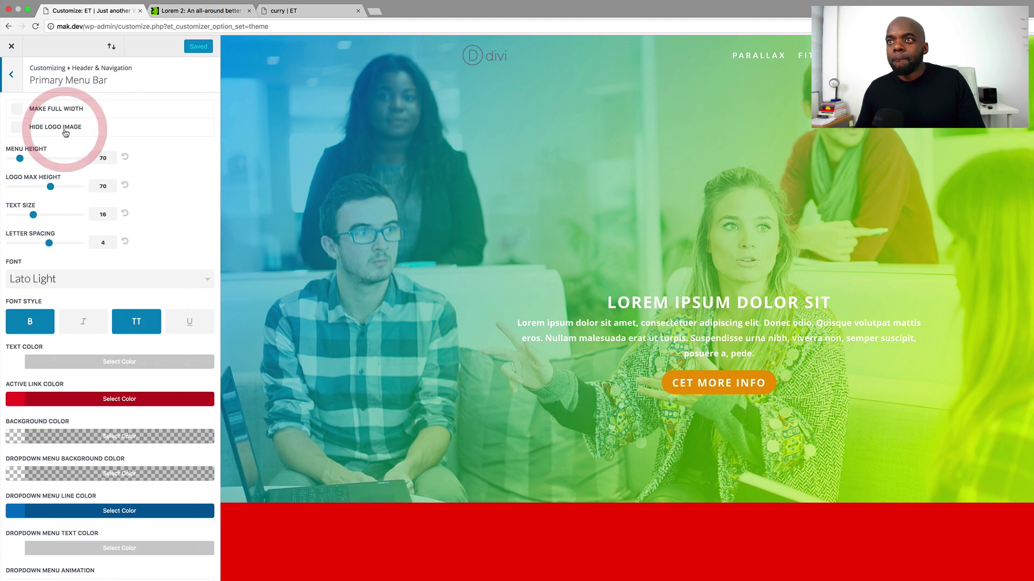
# Try an opaque white #ffffff background on the primary menu bar, restore transparent rgba(255,255,255,0), and return to the main customizer options
pyautogui.click(19, 439)
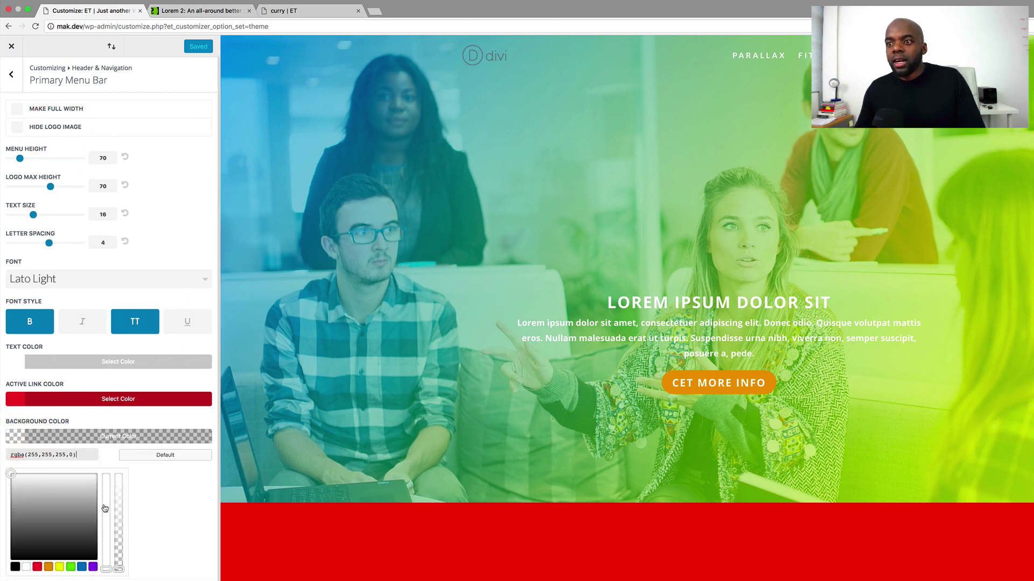
pyautogui.moveTo(119, 569); pyautogui.dragTo(122, 468)
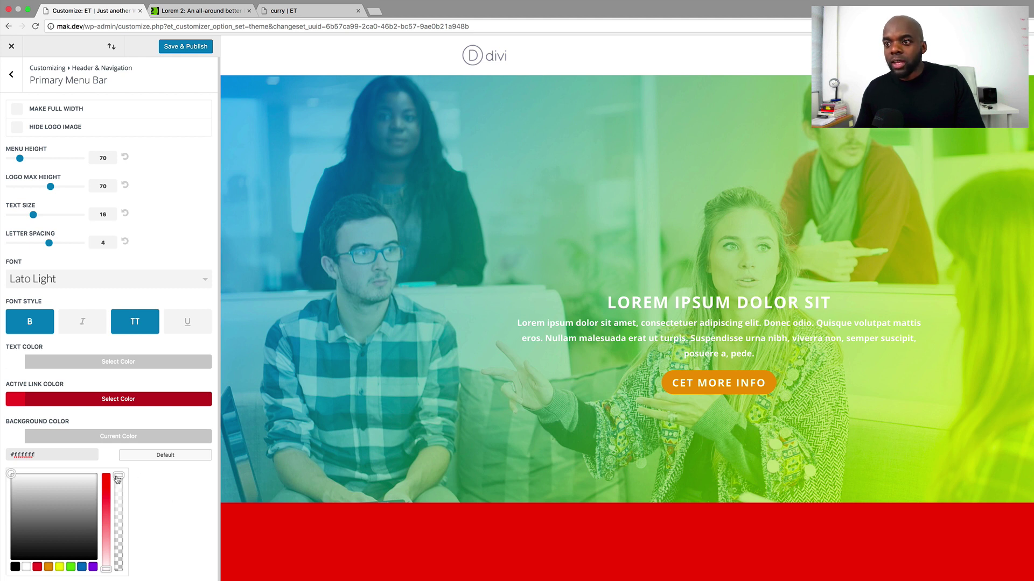
pyautogui.moveTo(117, 476); pyautogui.dragTo(128, 578)
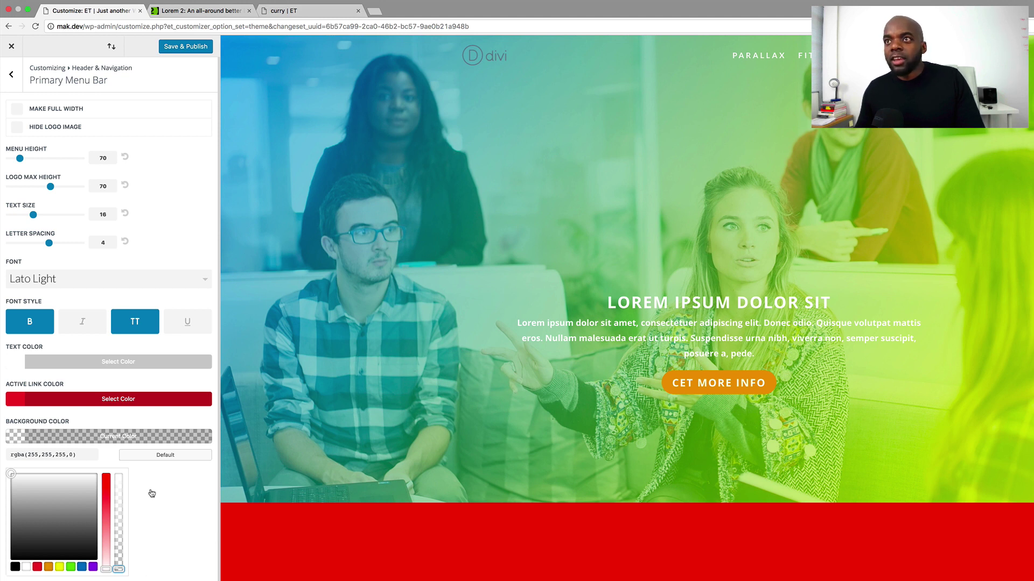
pyautogui.click(11, 75)
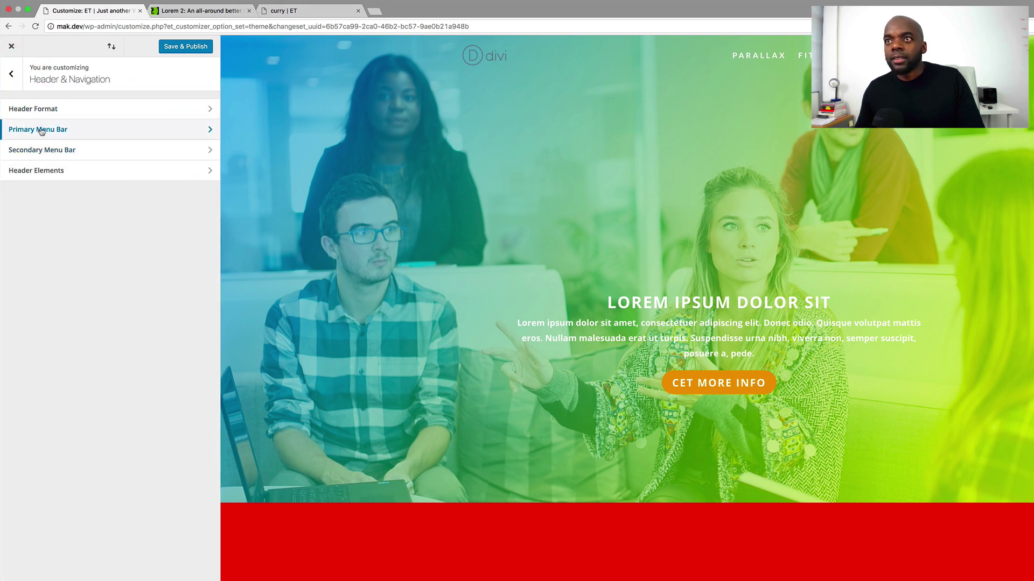
pyautogui.press('Escape')
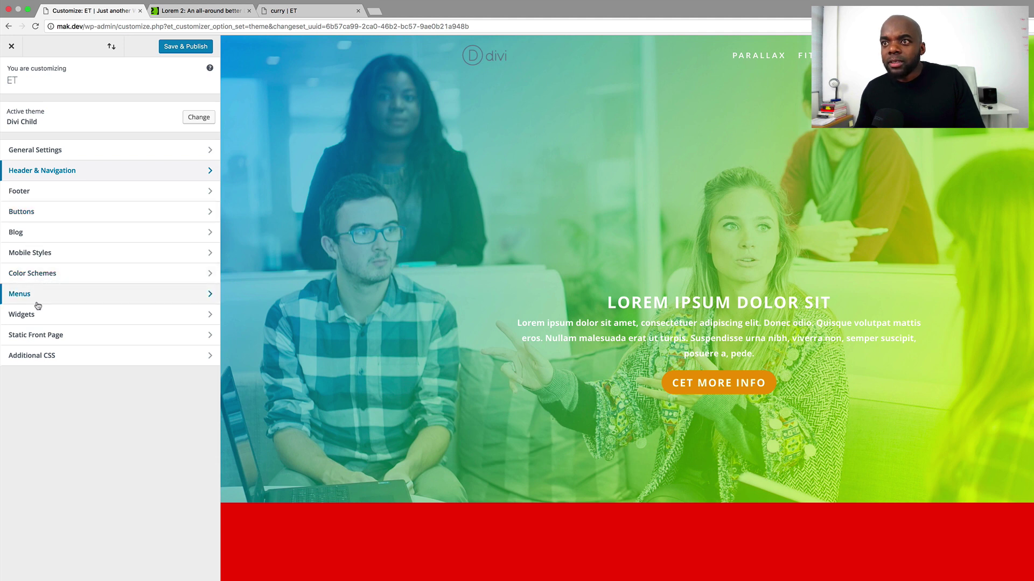
# Open the Typography options of the General Settings and set the body text size to 16
pyautogui.click(60, 151)
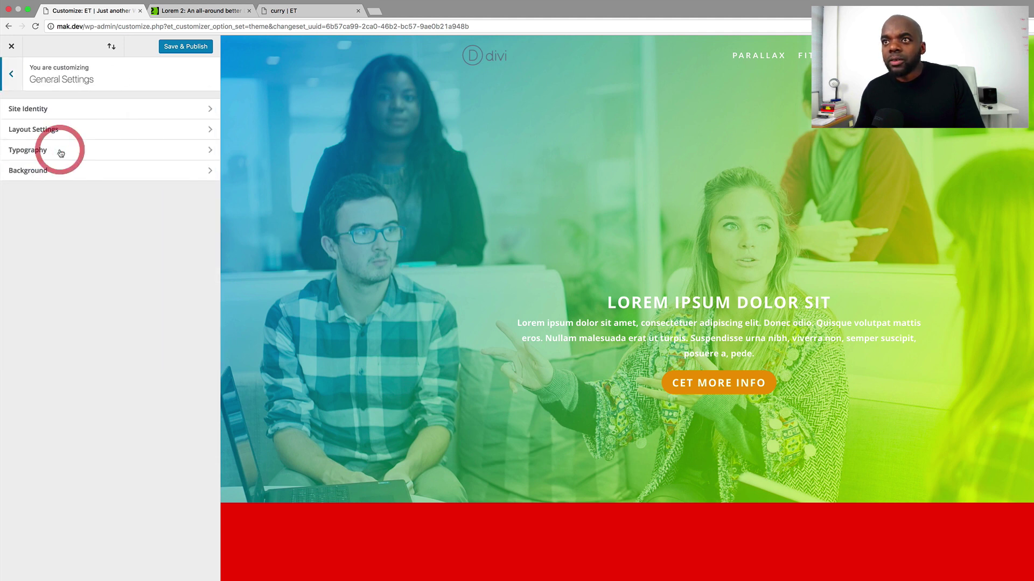
pyautogui.click(43, 151)
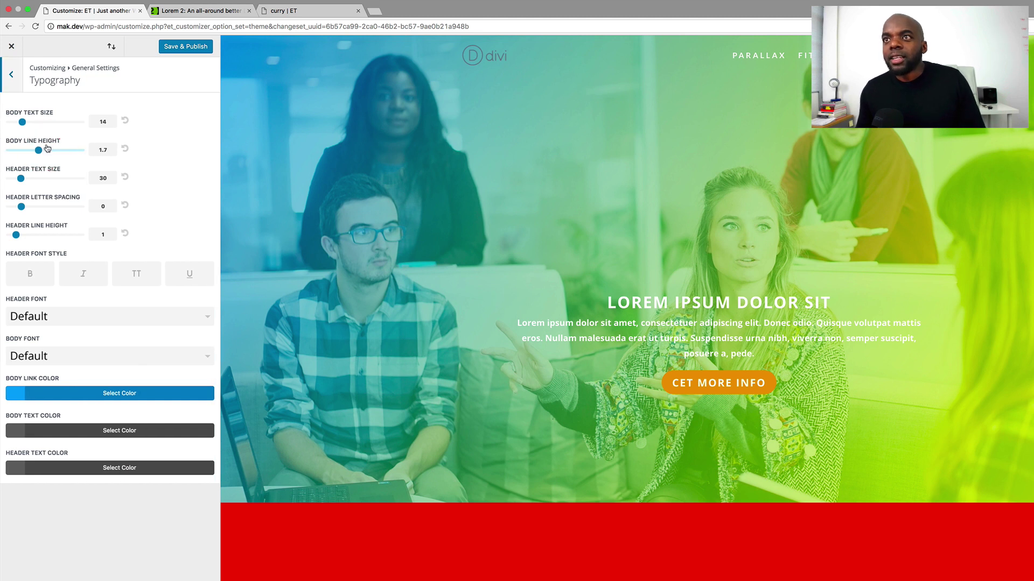
pyautogui.click(24, 122)
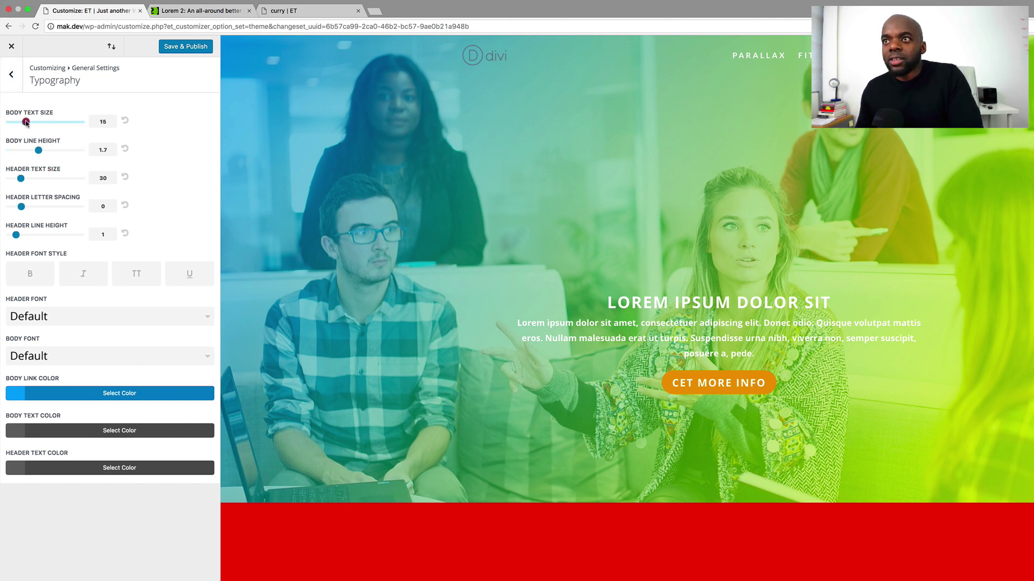
pyautogui.moveTo(26, 123); pyautogui.dragTo(28, 123)
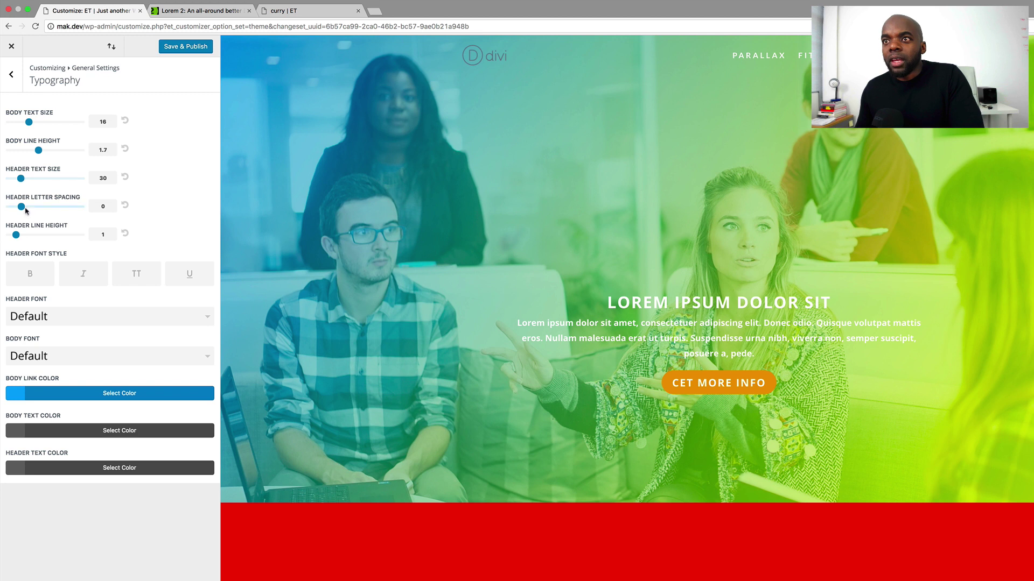
# Set the header line height to 1.4 and the header letter spacing to 2
pyautogui.moveTo(16, 235); pyautogui.dragTo(29, 237)
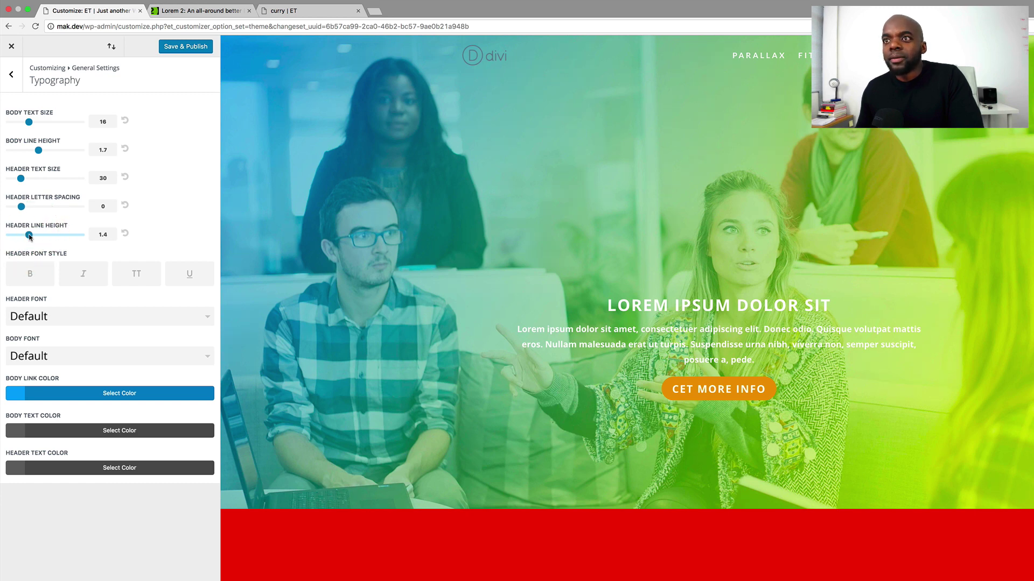
pyautogui.click(23, 207)
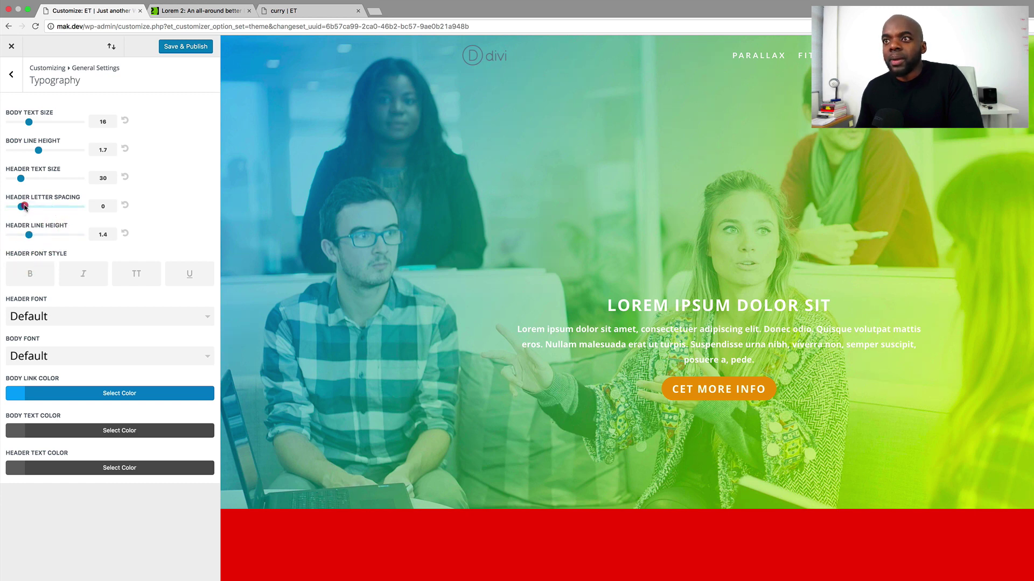
pyautogui.moveTo(24, 207); pyautogui.dragTo(33, 207)
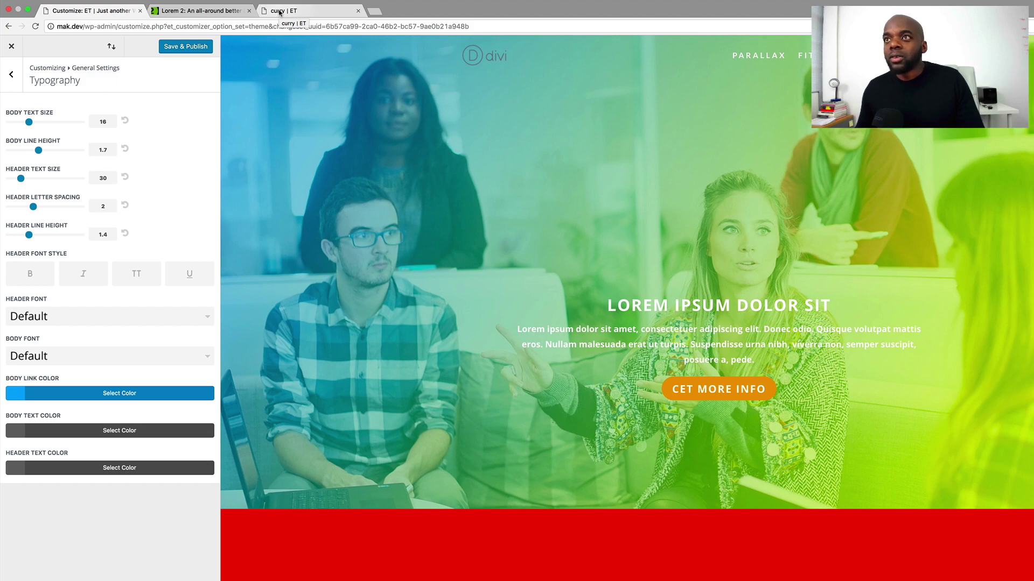
# Place the curry house page's browser tab beside the customizer tab and look over the whole page
pyautogui.moveTo(280, 12); pyautogui.dragTo(169, 12)
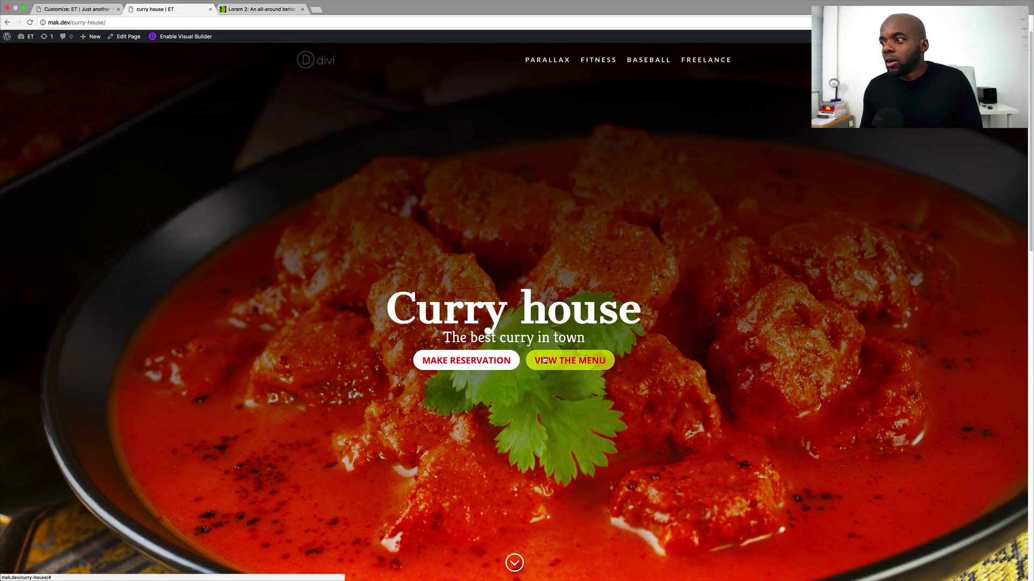
pyautogui.scroll(-15, 613, 375)
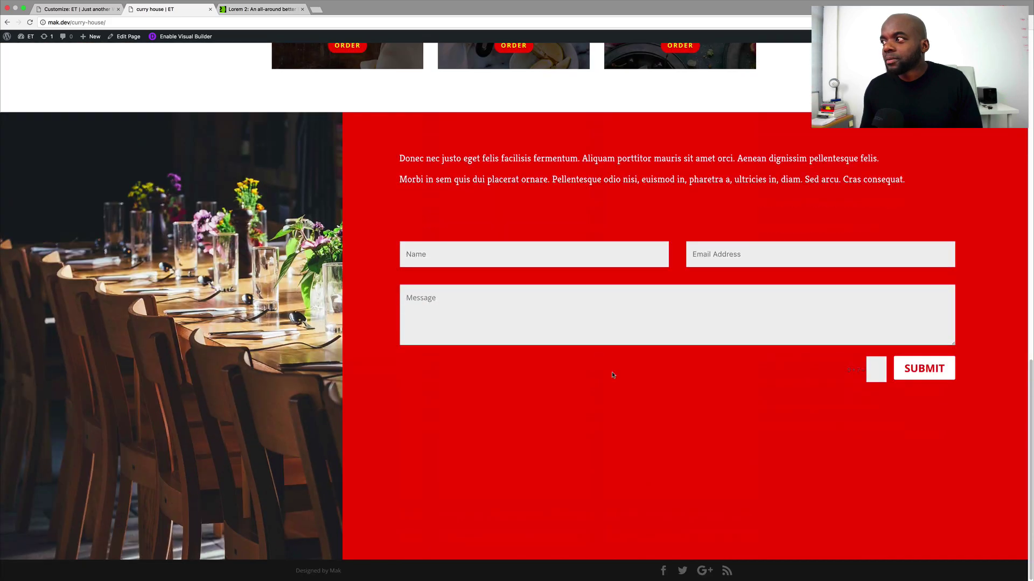
pyautogui.scroll(15, 613, 375)
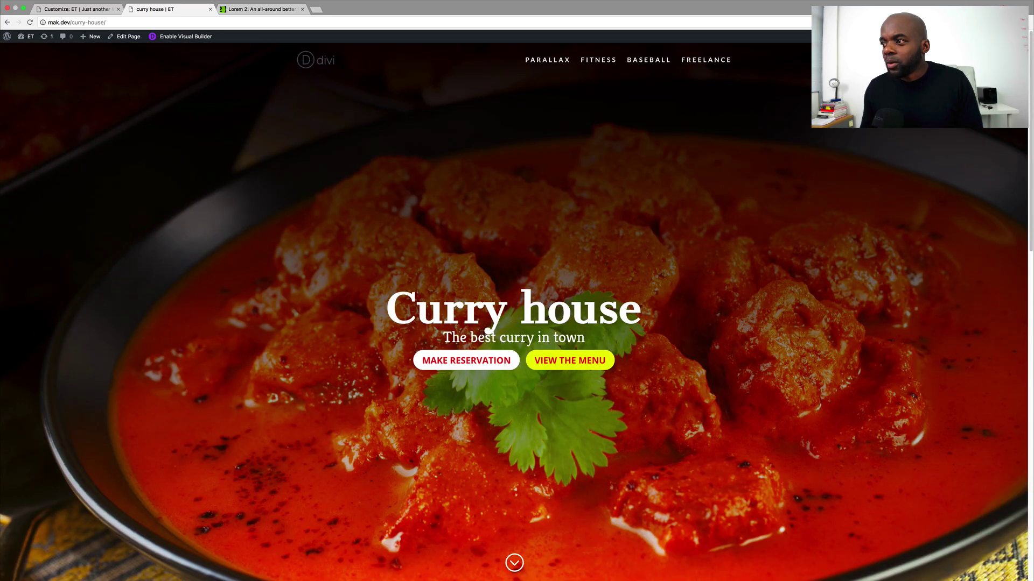
# Try a header line height of 1.8 in the typography settings, publish it and reload the curry house page
pyautogui.click(70, 9)
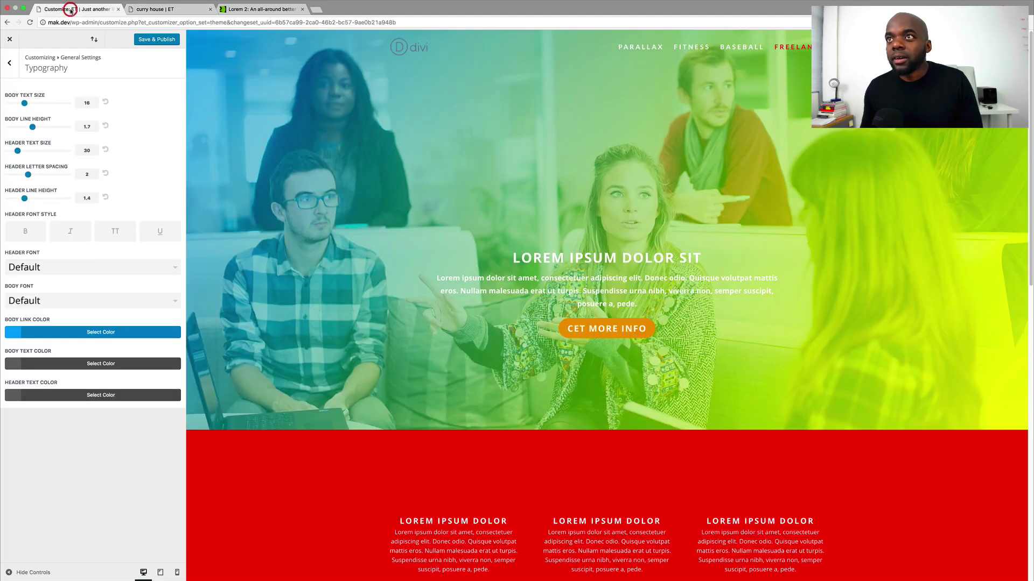
pyautogui.click(25, 198)
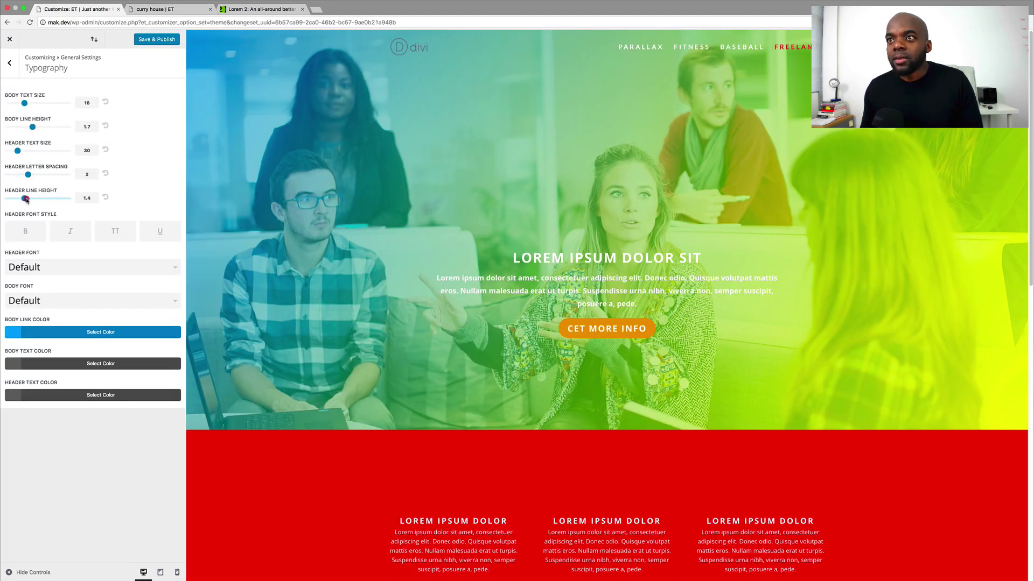
pyautogui.moveTo(25, 198); pyautogui.dragTo(35, 199)
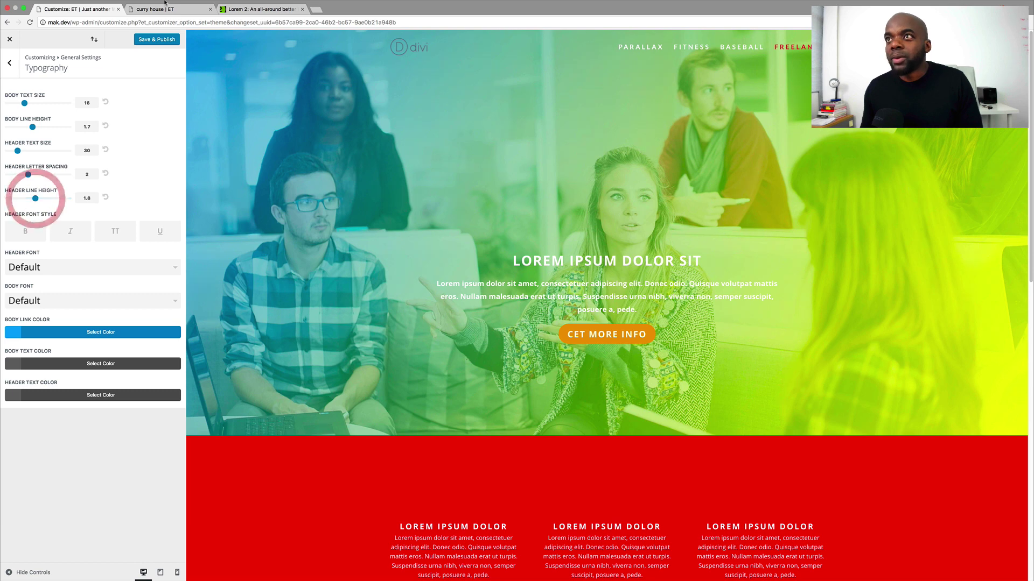
pyautogui.click(146, 40)
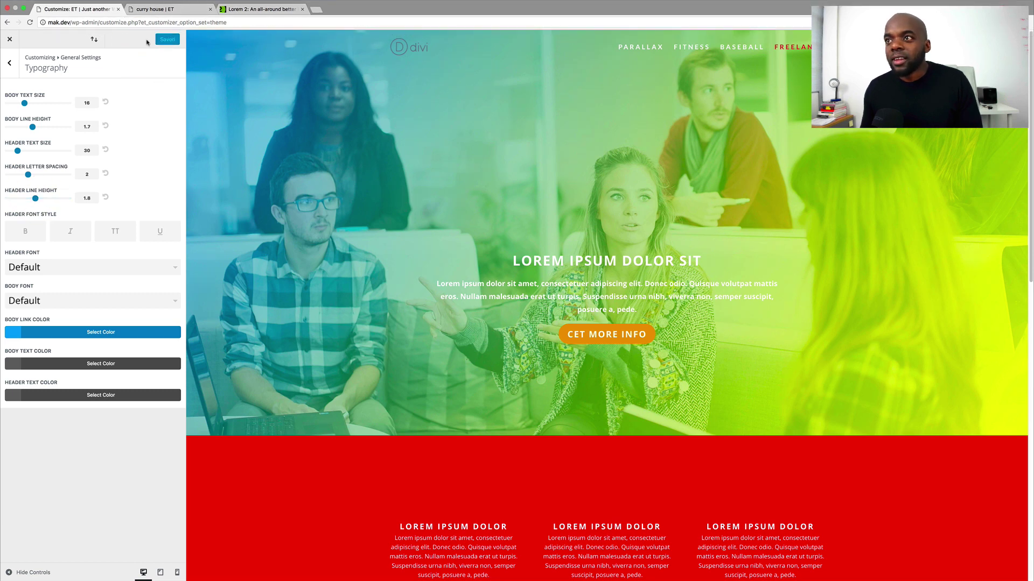
pyautogui.click(191, 9)
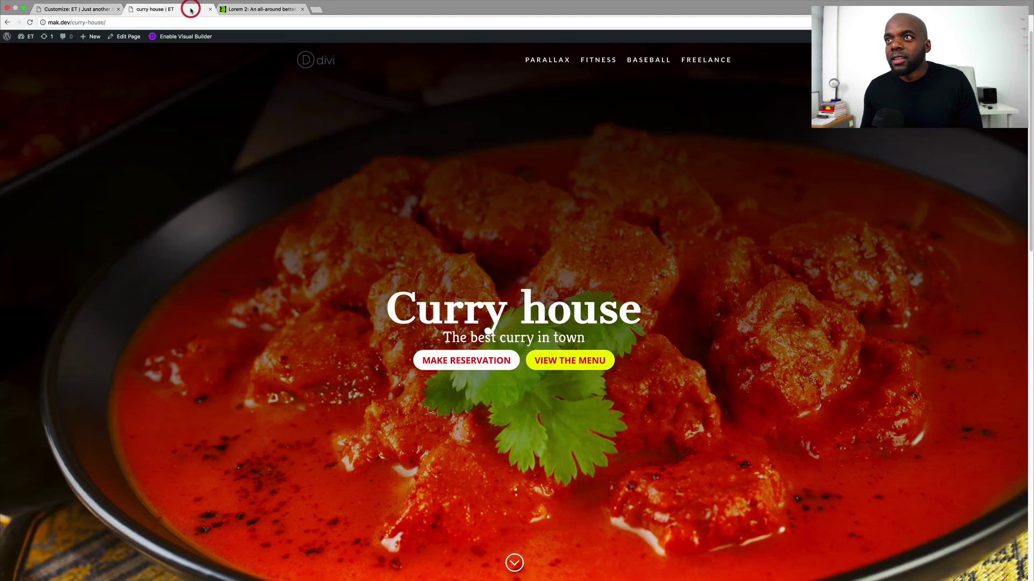
pyautogui.click(31, 22)
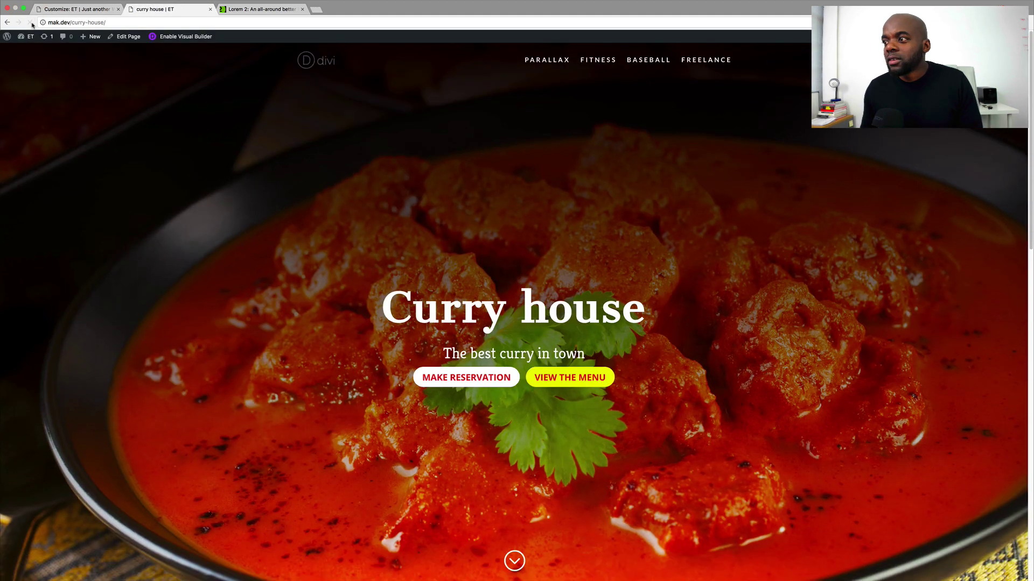
# Set the header line height to 1.6, publish it and check the heading spacing on the reloaded curry house page
pyautogui.click(103, 9)
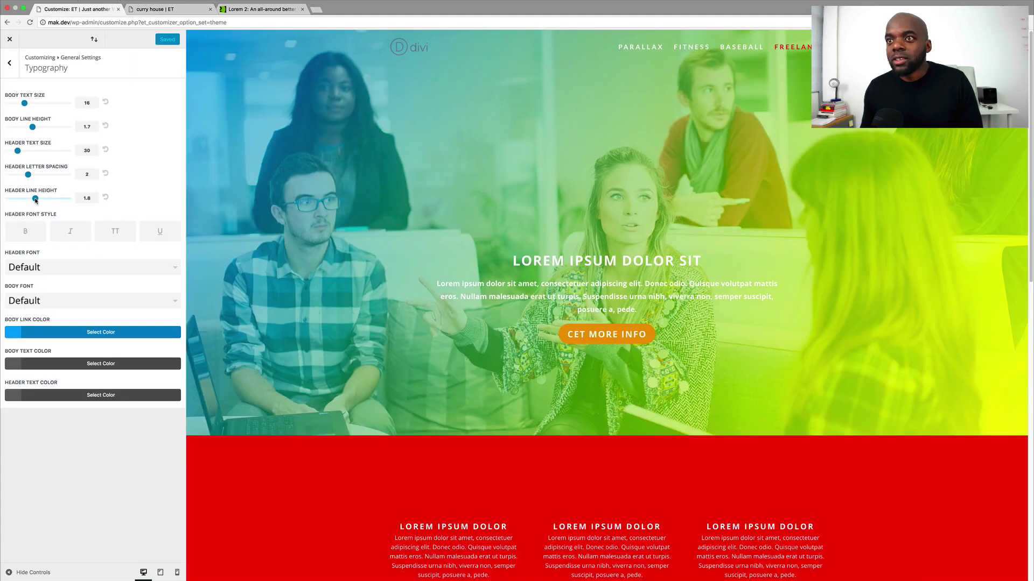
pyautogui.moveTo(35, 198); pyautogui.dragTo(31, 199)
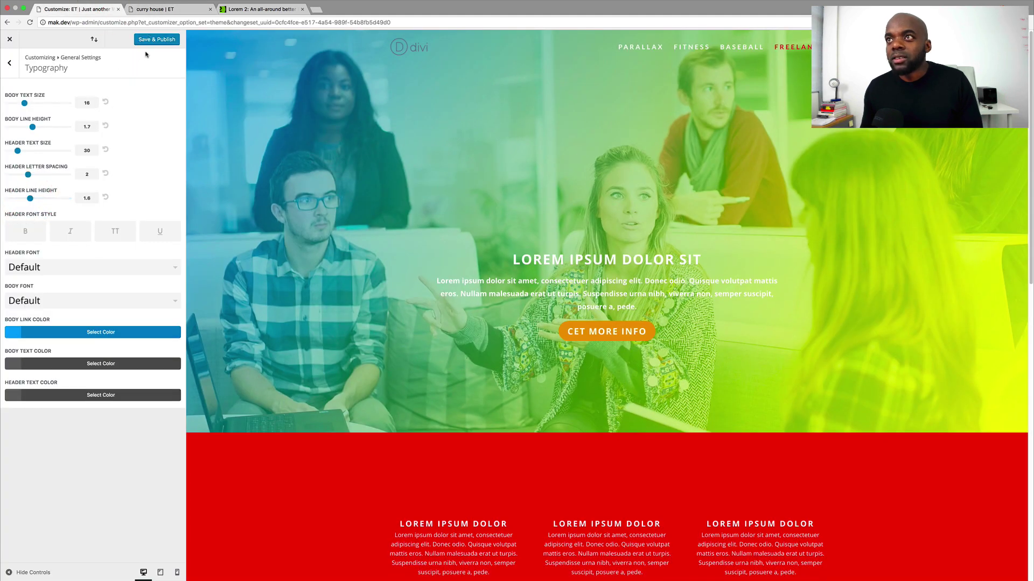
pyautogui.click(165, 9)
pyautogui.click(29, 22)
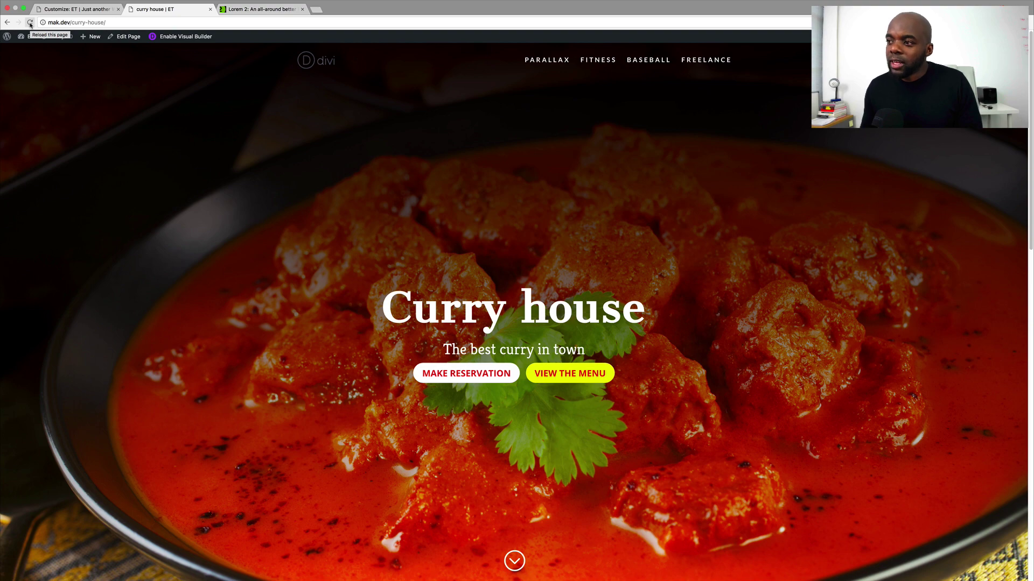
pyautogui.scroll(-5, 381, 278)
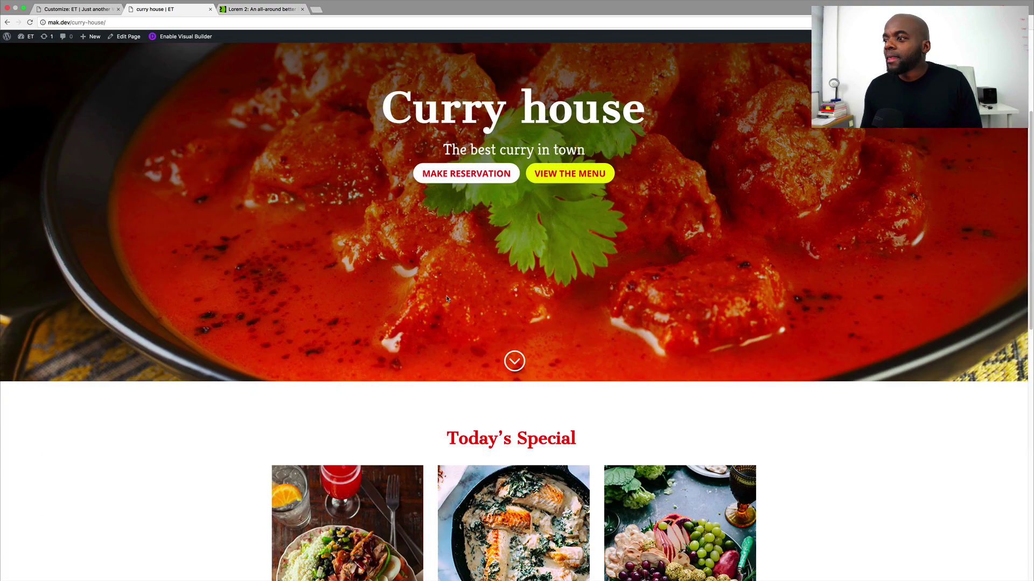
pyautogui.scroll(3, 447, 299)
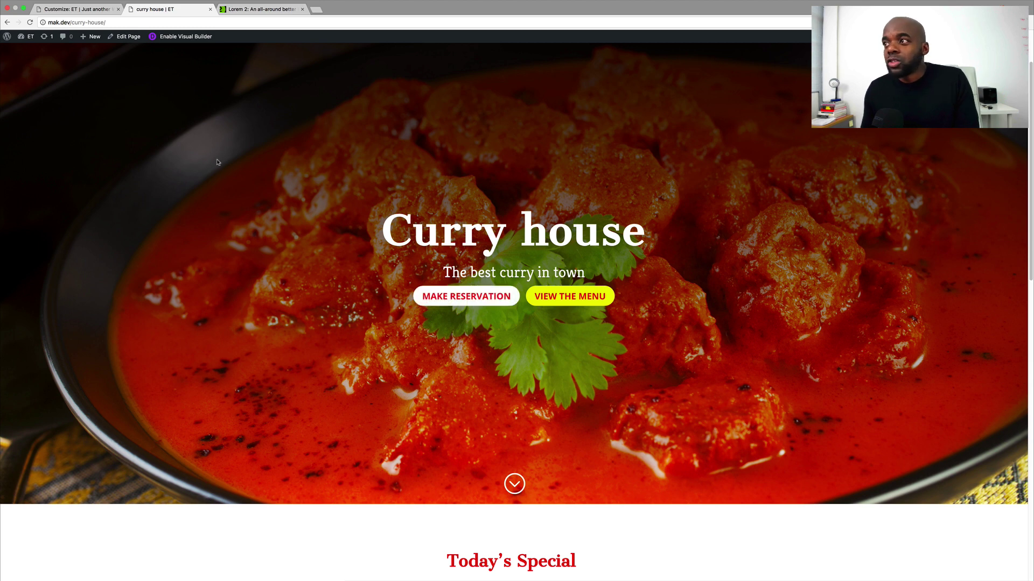
pyautogui.scroll(2, 232, 206)
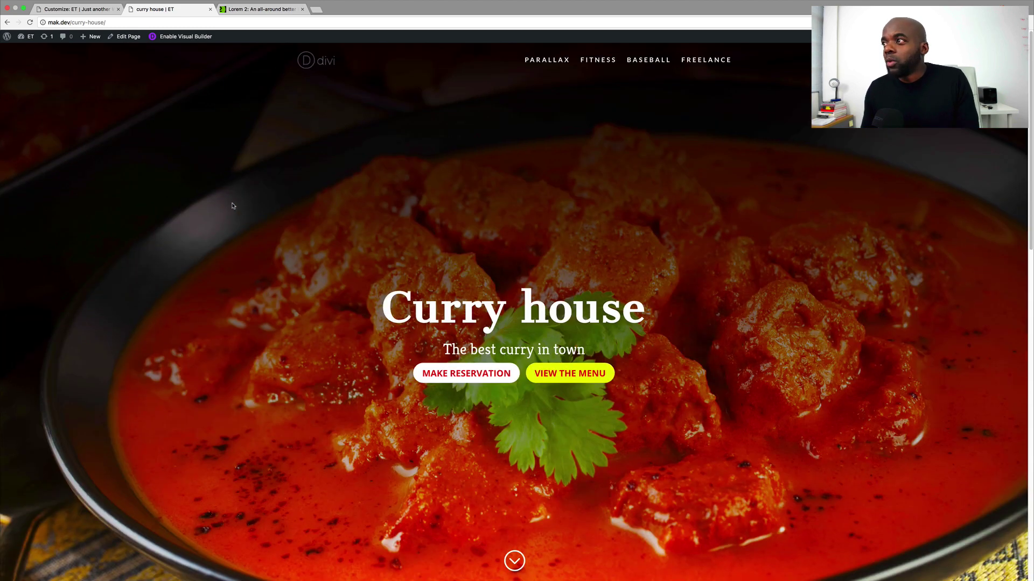
# Make the header font style bold, set the body link color to dark yellow #ddbe1f, and publish the typography settings
pyautogui.click(91, 12)
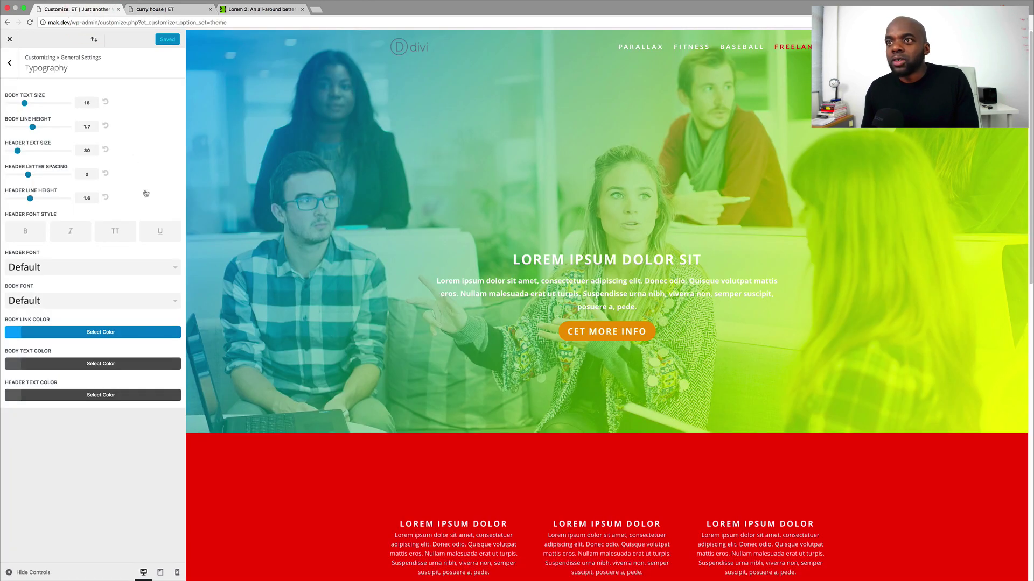
pyautogui.click(27, 231)
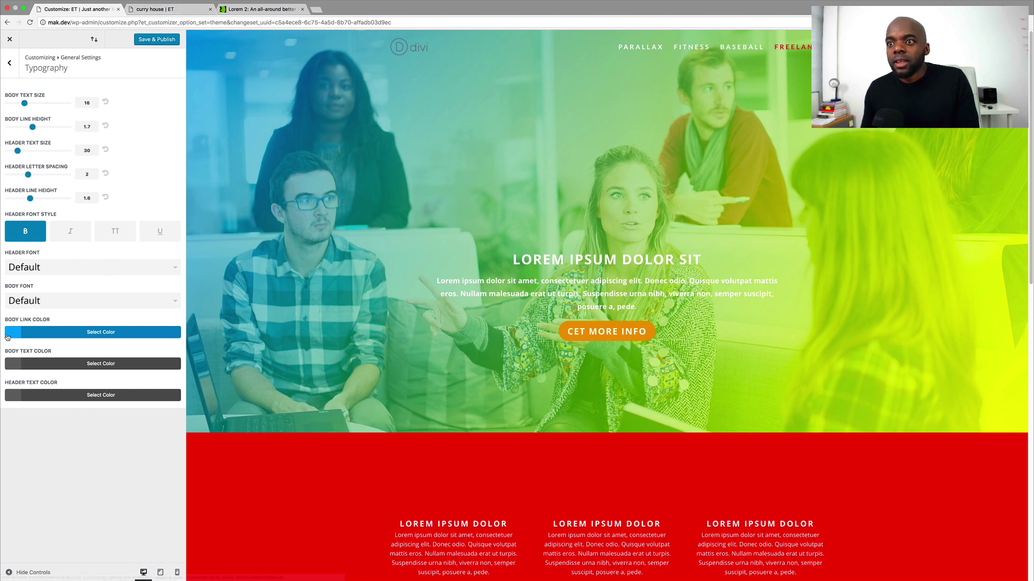
pyautogui.click(15, 334)
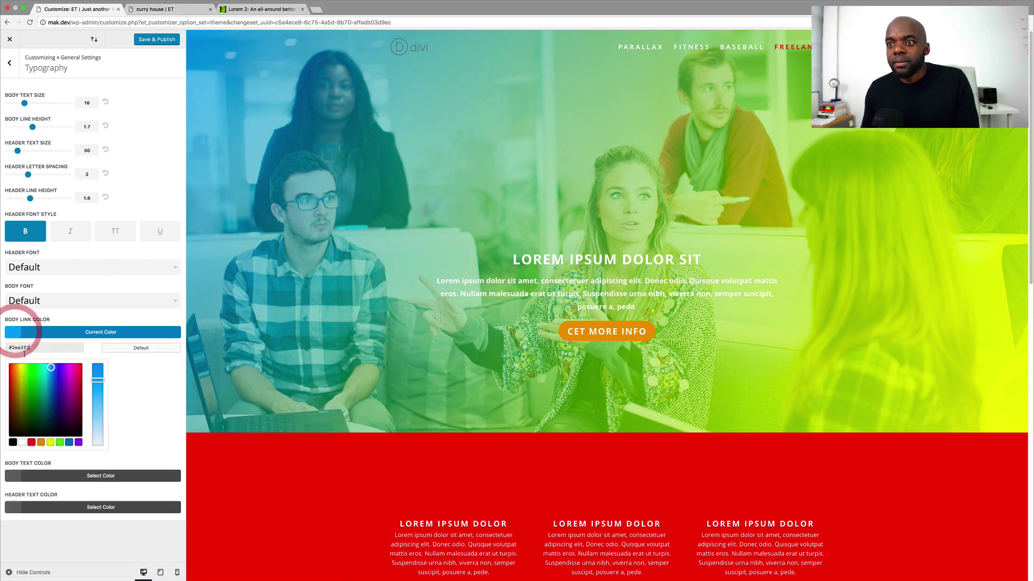
pyautogui.click(50, 442)
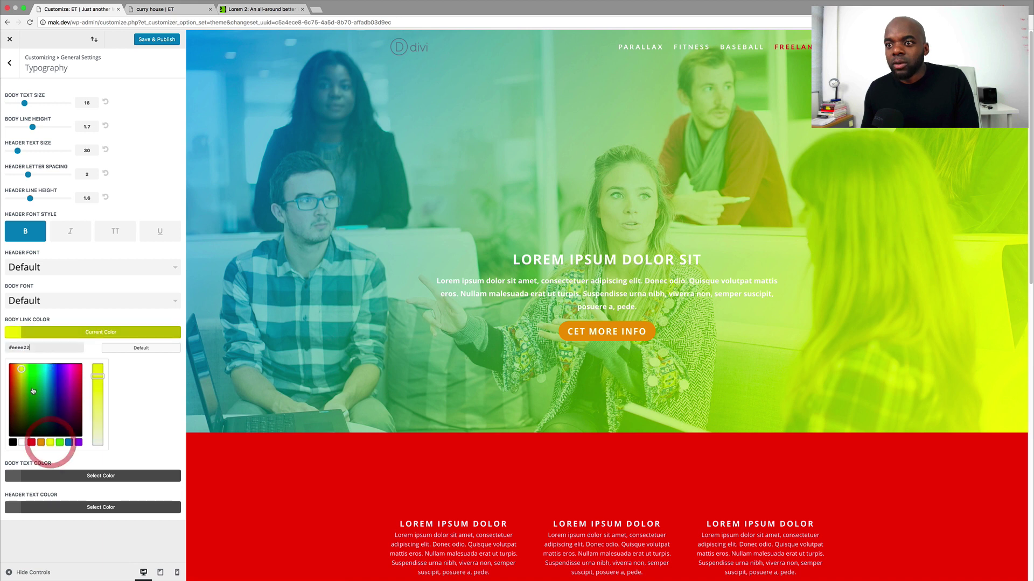
pyautogui.click(18, 372)
pyautogui.moveTo(19, 373); pyautogui.dragTo(19, 373)
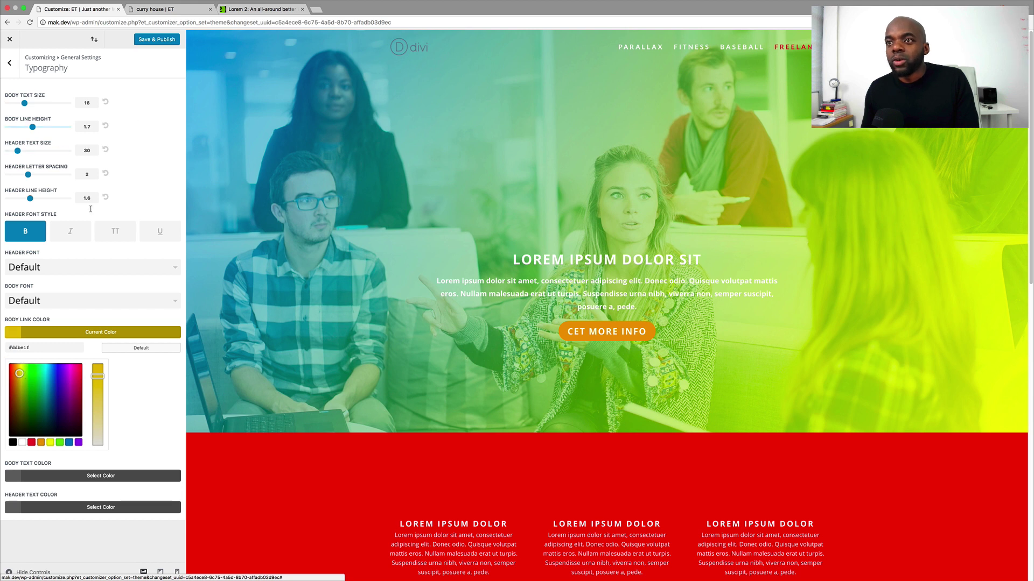
pyautogui.click(172, 40)
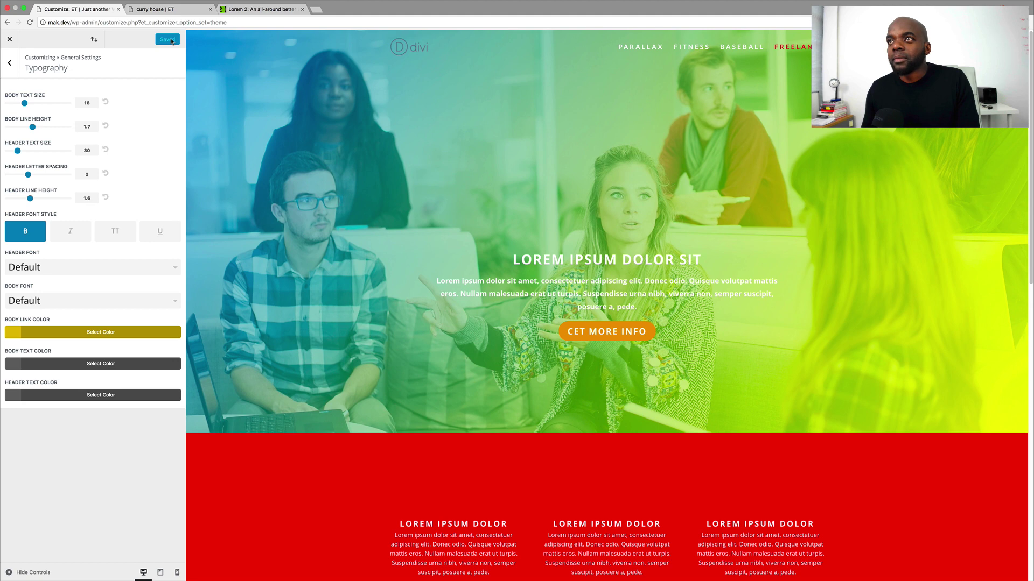
# Close the Lorem 2 tab, reload the curry house page and review it down to the contact form
pyautogui.click(172, 9)
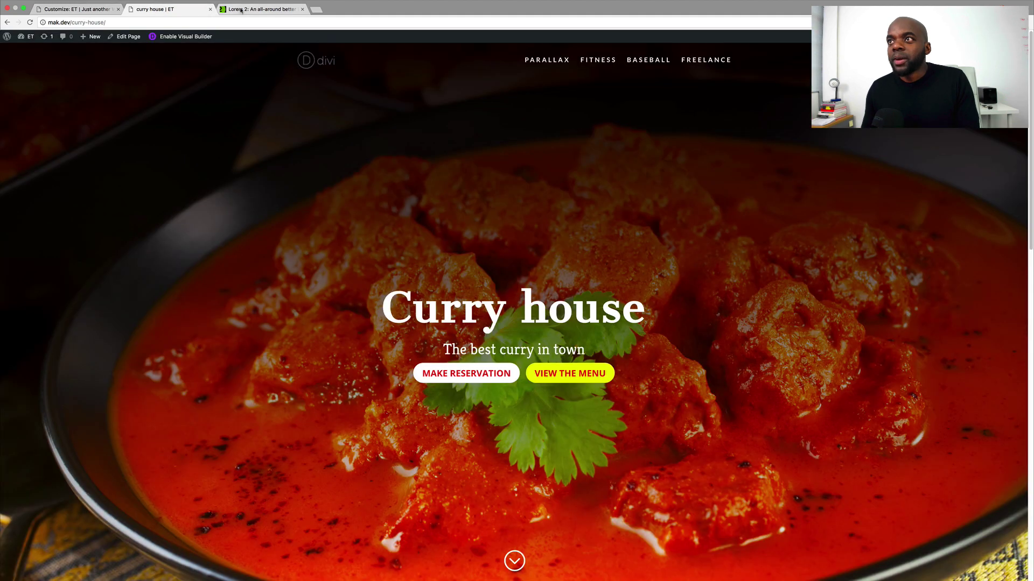
pyautogui.click(302, 9)
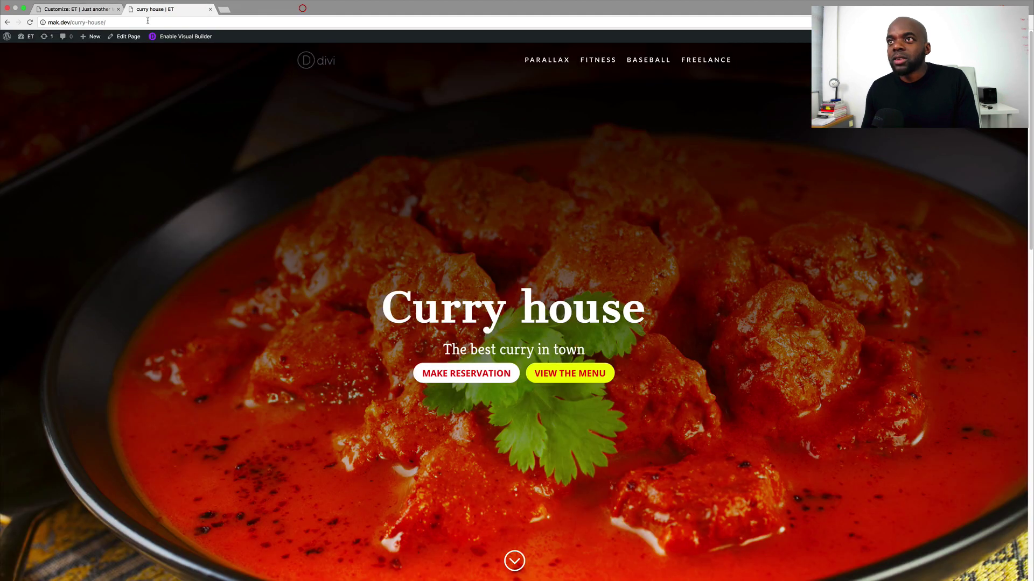
pyautogui.click(29, 22)
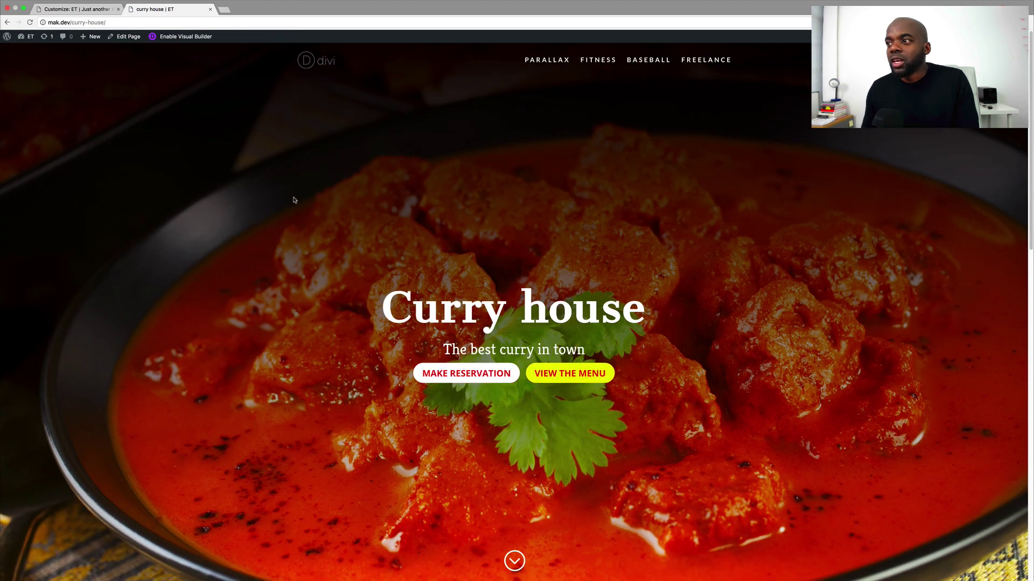
pyautogui.scroll(-1, 433, 272)
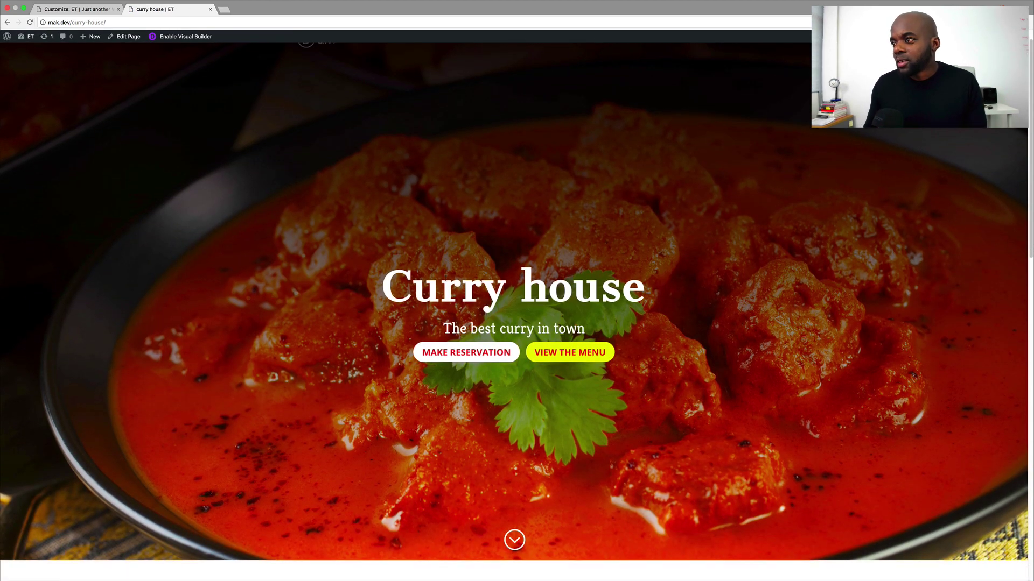
pyautogui.scroll(1, 446, 280)
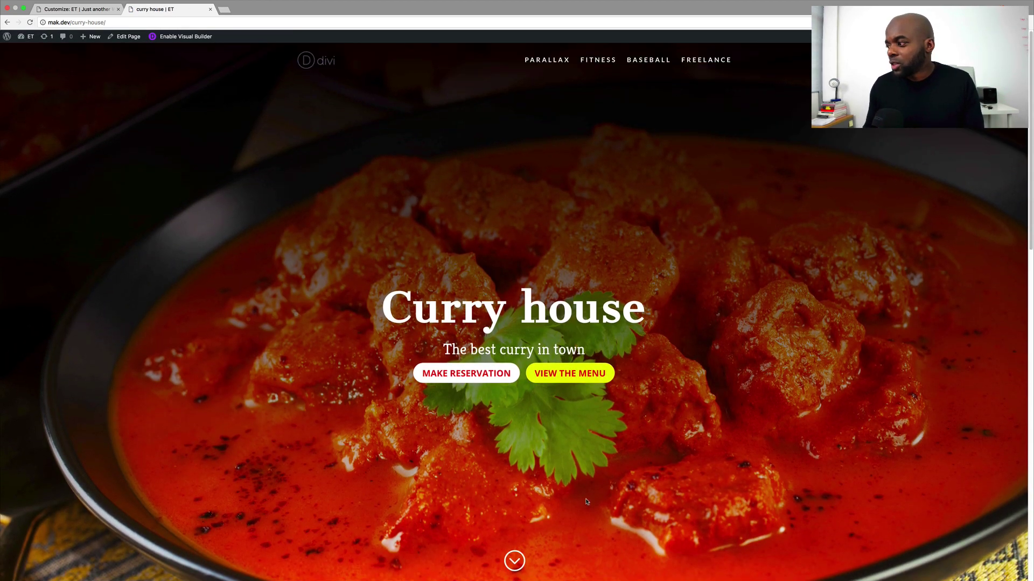
pyautogui.click(514, 562)
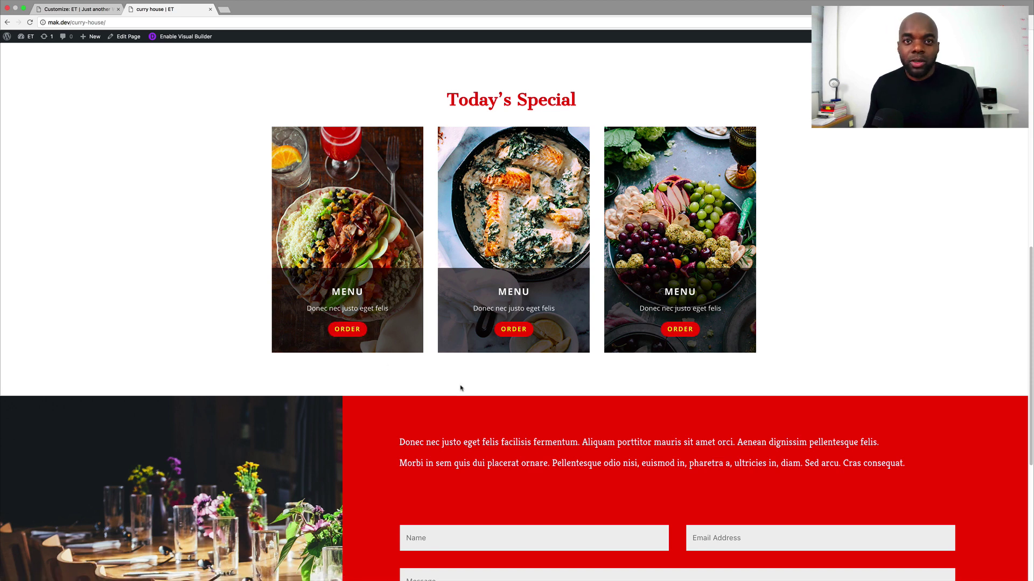
pyautogui.scroll(-5, 360, 434)
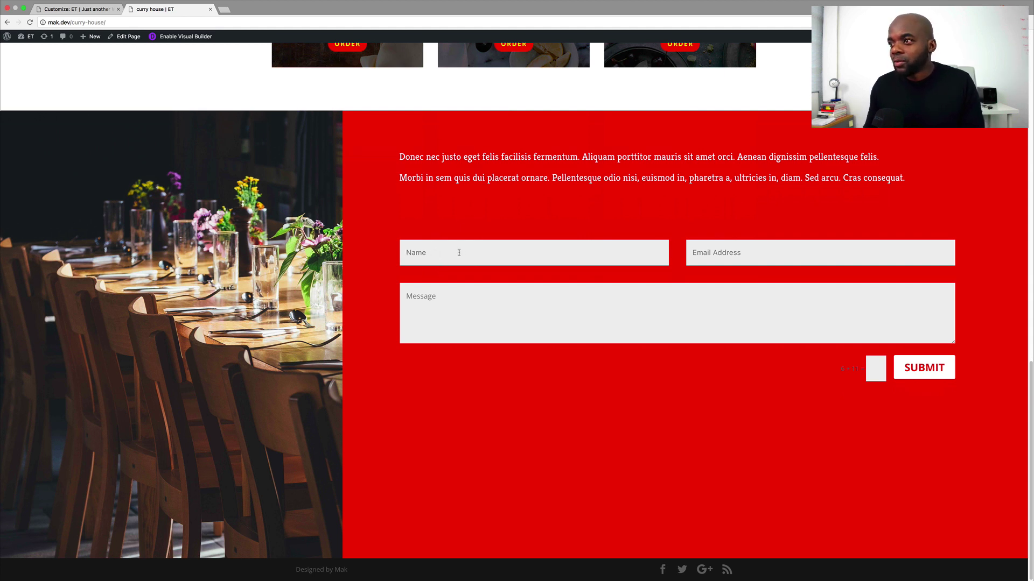
# Review the curry house page's contact form, Today's Special menu cards and hero header, ending at the hero header
pyautogui.click(441, 251)
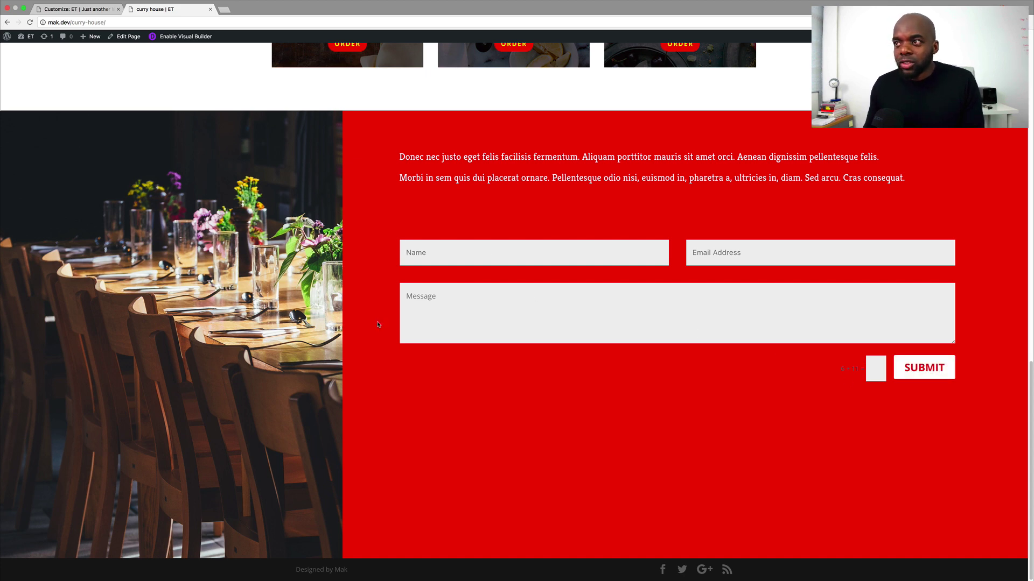
pyautogui.scroll(5, 379, 324)
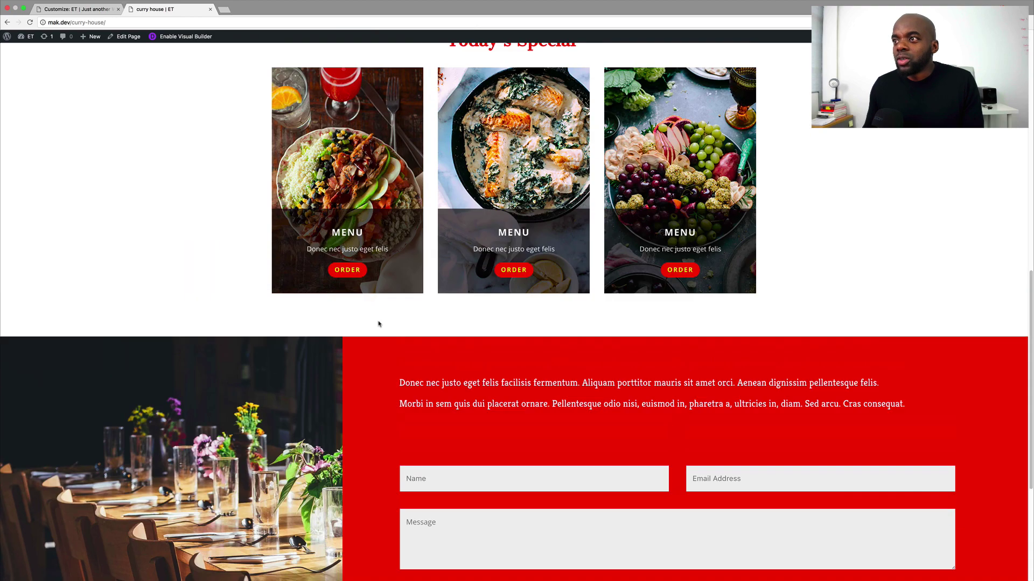
pyautogui.scroll(5, 300, 324)
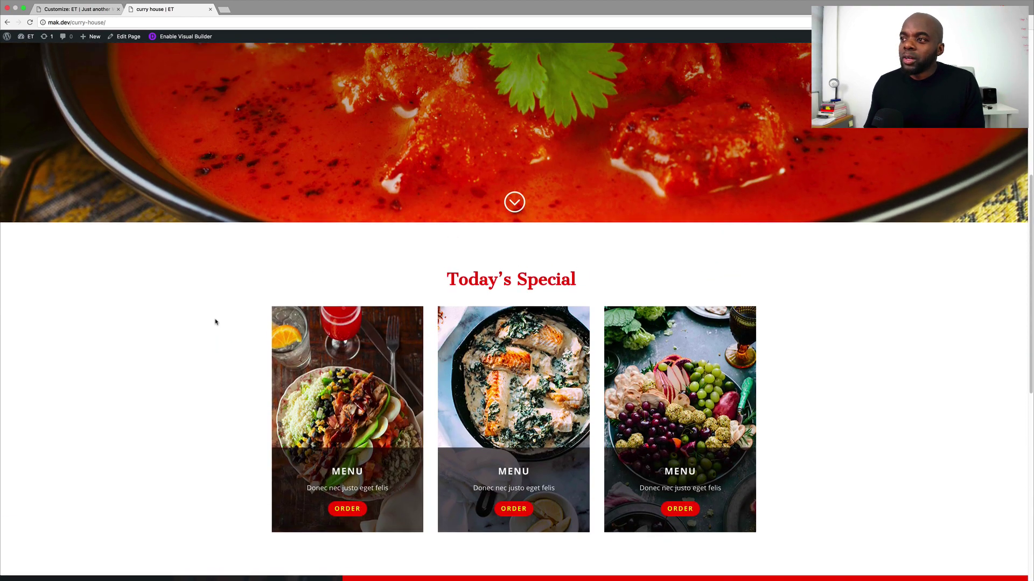
pyautogui.scroll(8, 215, 322)
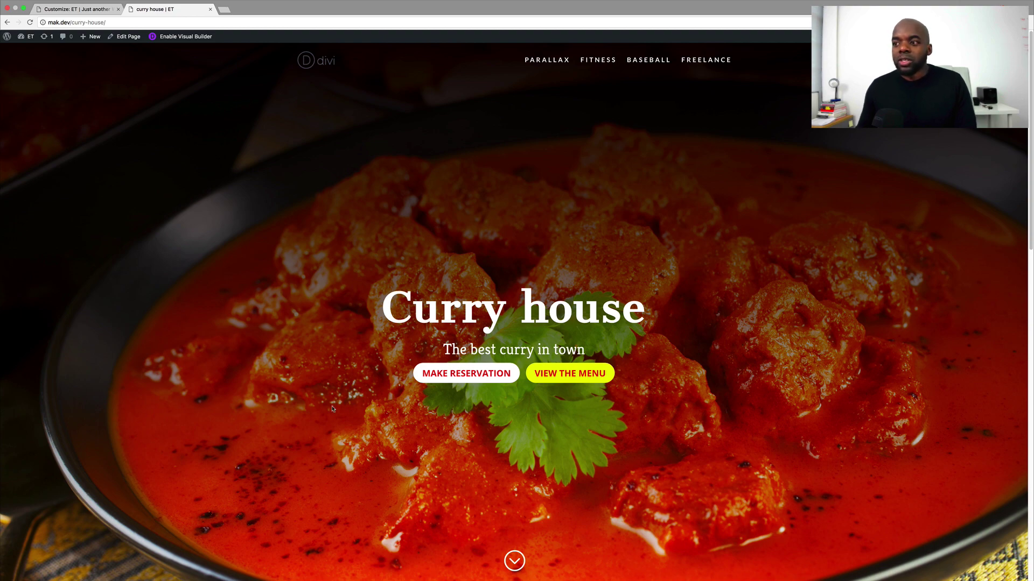
pyautogui.scroll(-7, 332, 409)
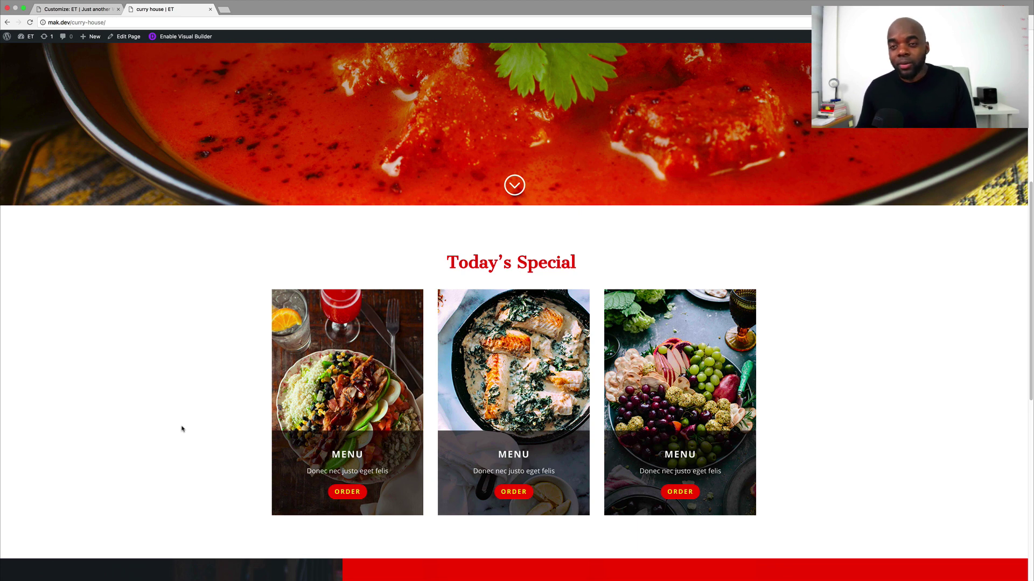
pyautogui.scroll(-5, 182, 429)
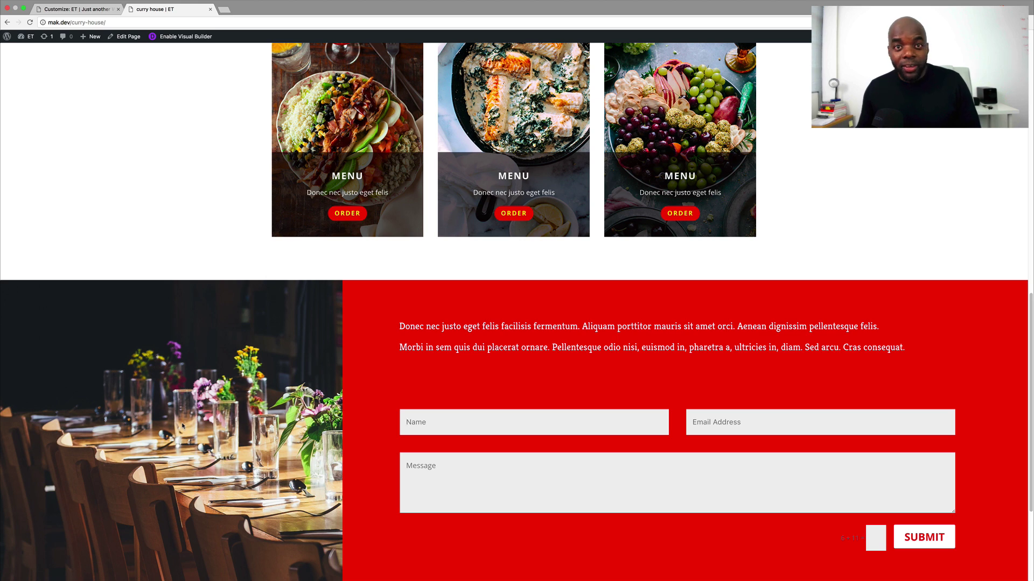
pyautogui.scroll(-3, 182, 426)
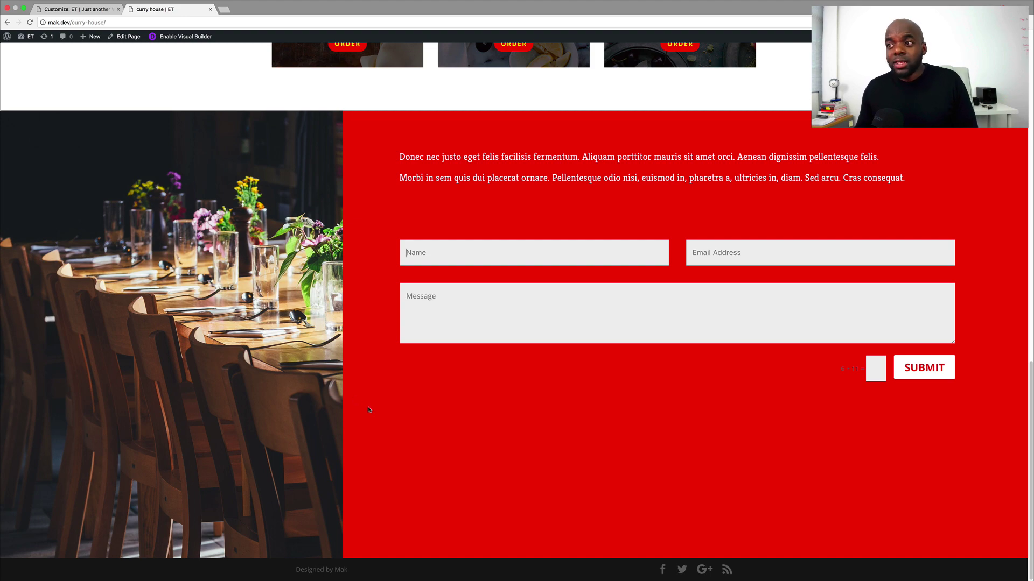
pyautogui.scroll(5, 369, 411)
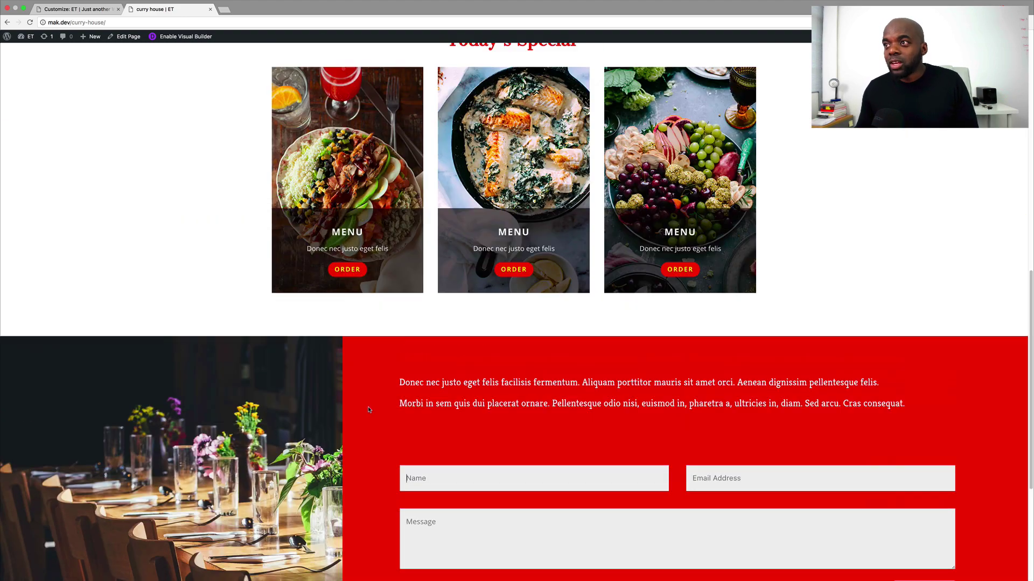
pyautogui.scroll(10, 192, 384)
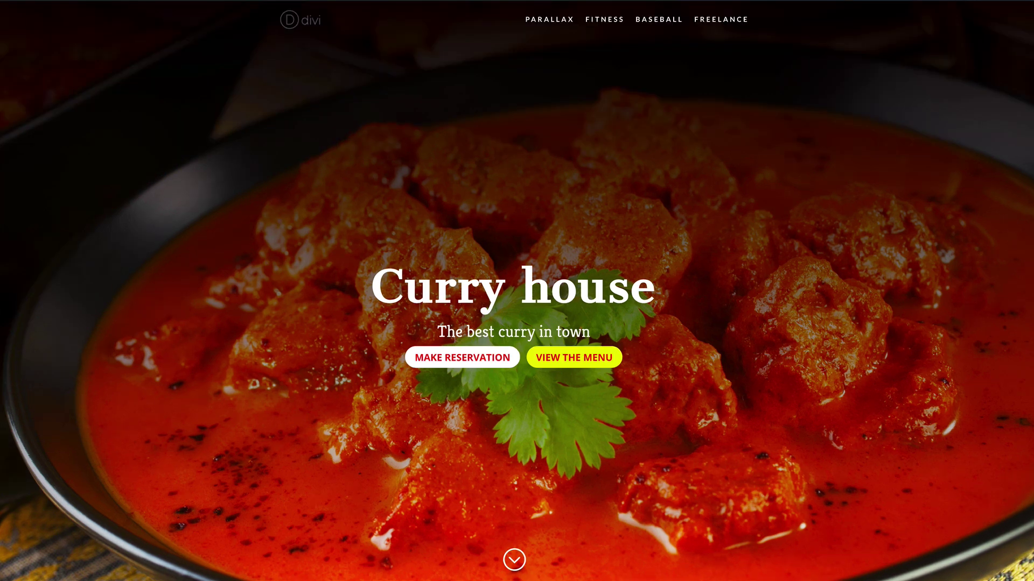
# Examine the curry house page in full-screen view from the hero header down to the footer, and return to the hero
pyautogui.scroll(-2, 517, 290)
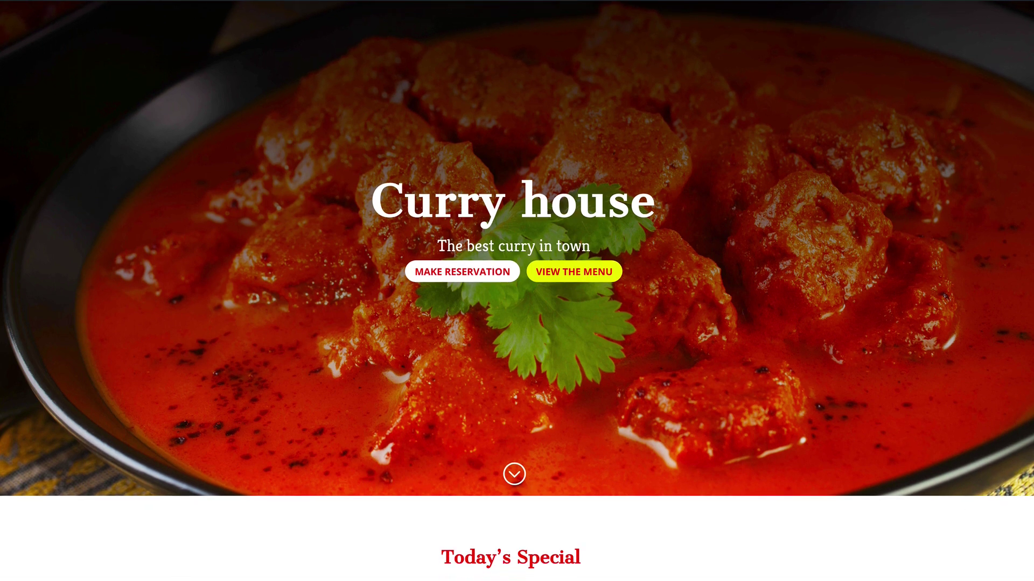
pyautogui.scroll(-3, 517, 290)
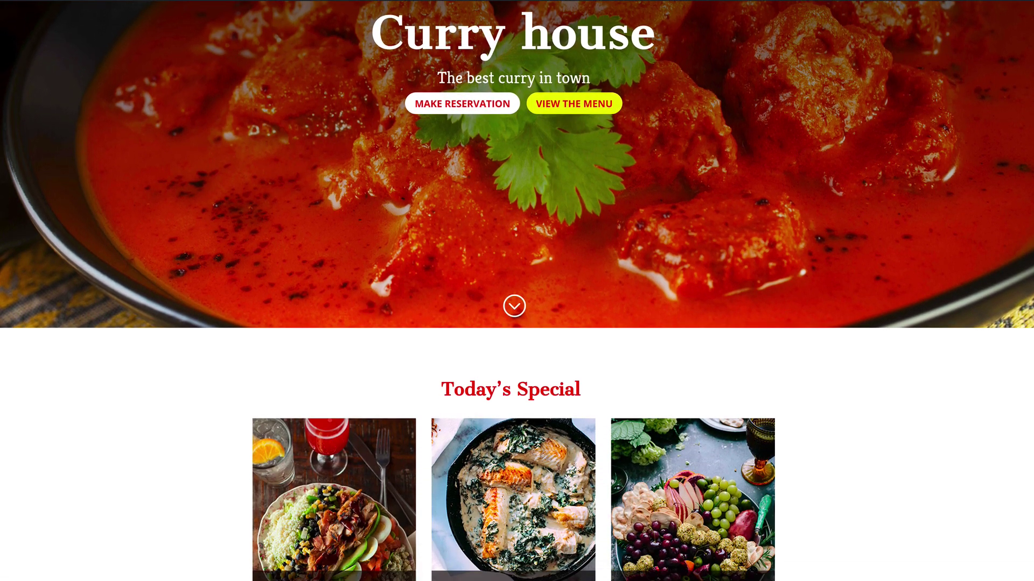
pyautogui.scroll(-2, 516, 290)
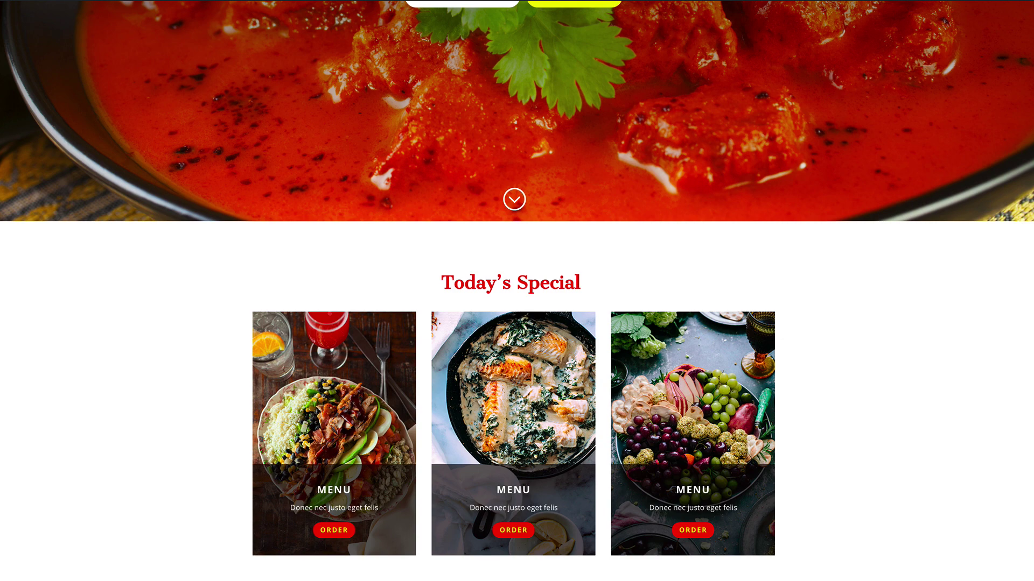
pyautogui.scroll(-4, 517, 291)
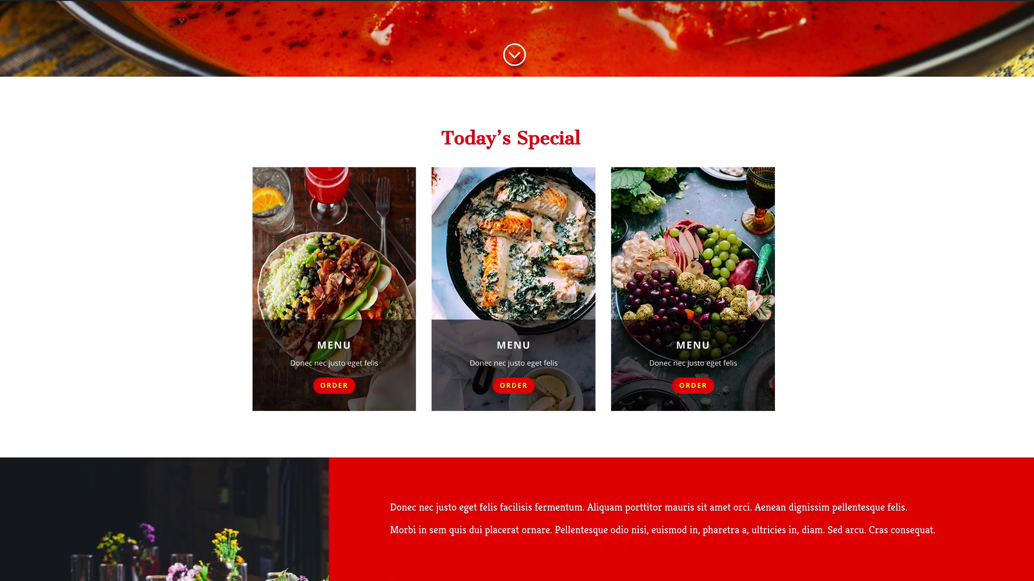
pyautogui.scroll(-4, 517, 291)
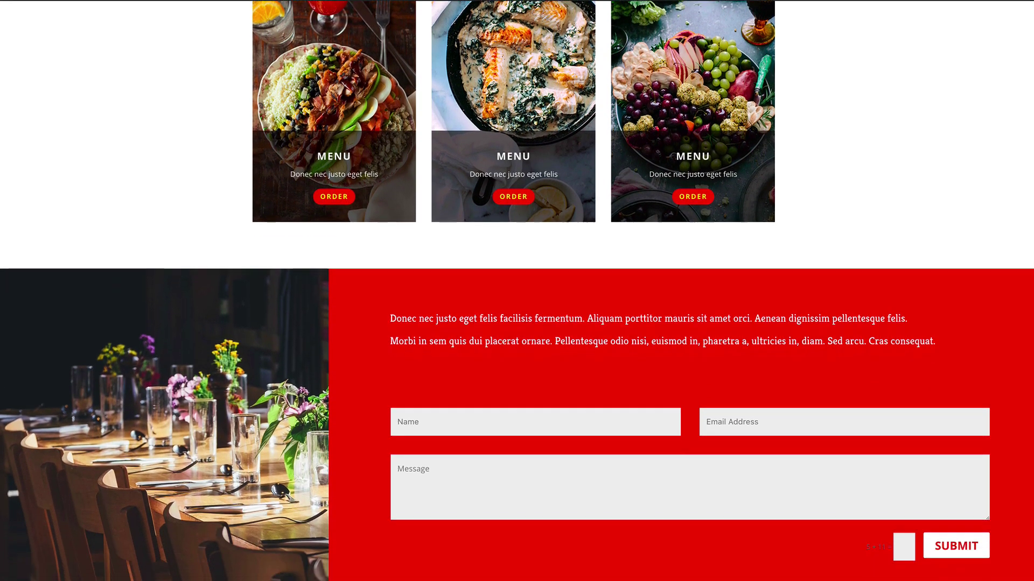
pyautogui.scroll(-3, 517, 291)
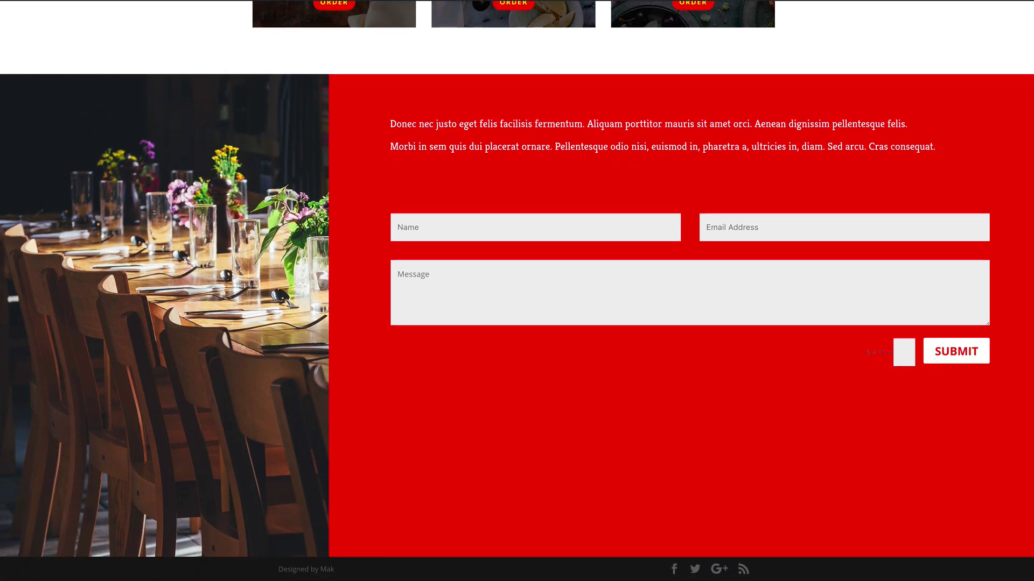
pyautogui.scroll(3, 517, 291)
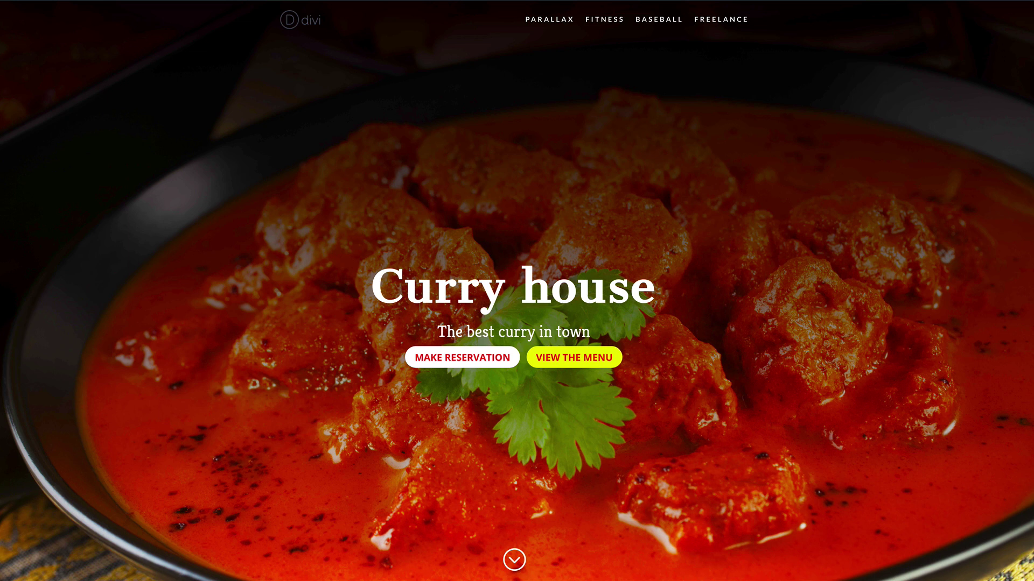
# Test the hero header's scroll-down arrow and return to the start of the page
pyautogui.click(514, 558)
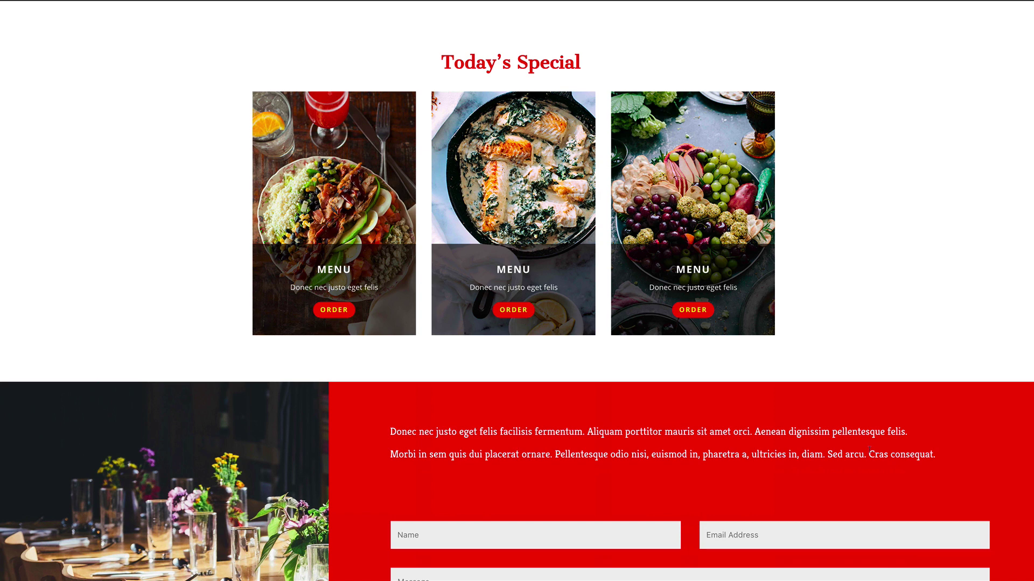
pyautogui.scroll(10, 870, 449)
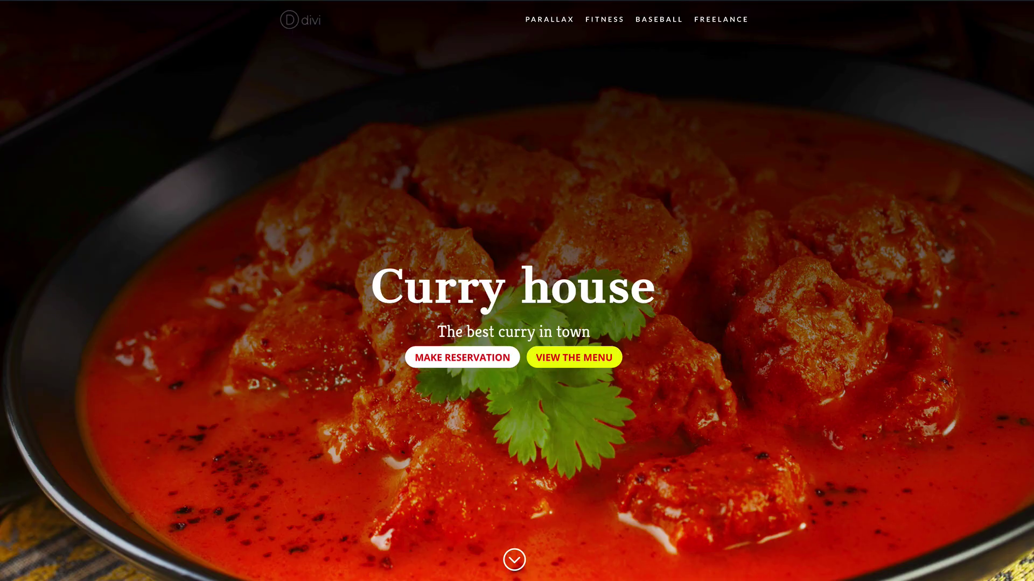
pyautogui.click(822, 0)
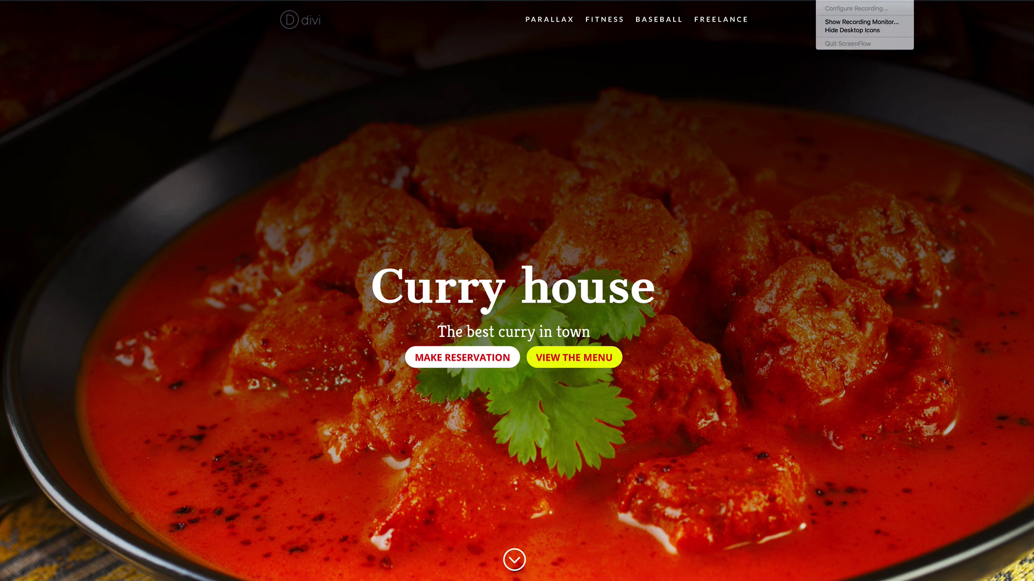